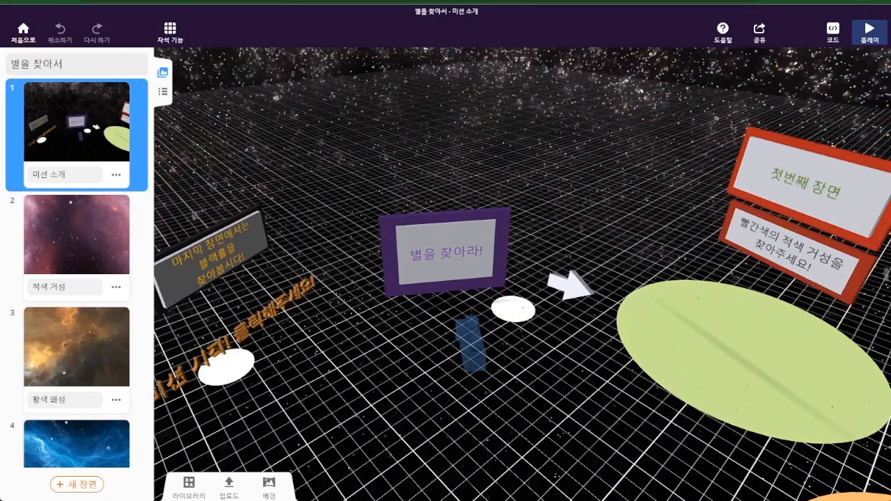
Play the 별을 찾아서 space, look around its intro scene, and start the mission from the 미션 시작! text.
{"action": "left_click", "coordinate": [870, 31]}
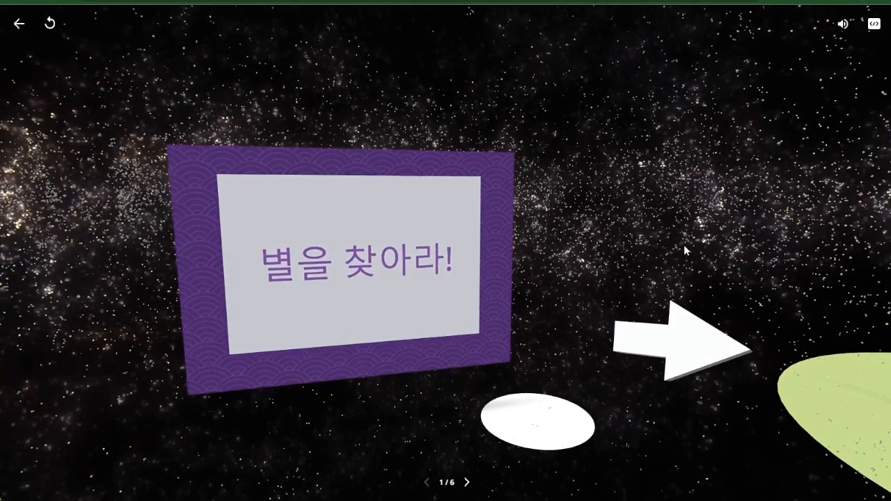
{"action": "left_click_drag", "start_coordinate": [684, 245], "coordinate": [813, 226]}
{"action": "left_click_drag", "start_coordinate": [600, 282], "coordinate": [877, 296]}
{"action": "left_click_drag", "start_coordinate": [689, 296], "coordinate": [826, 308]}
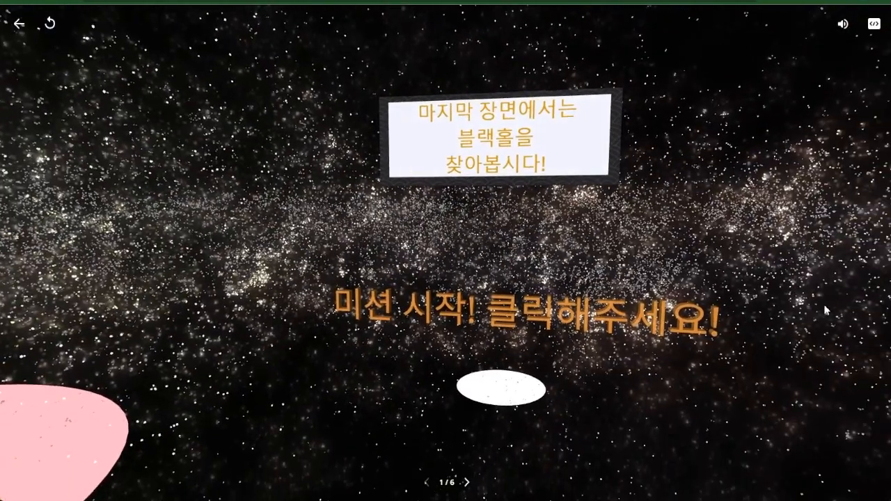
{"action": "left_click_drag", "start_coordinate": [683, 354], "coordinate": [702, 356]}
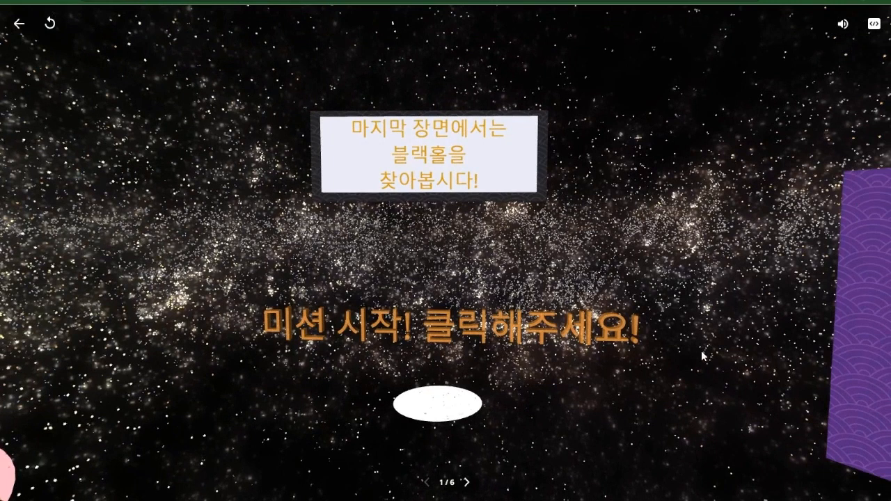
{"action": "left_click", "coordinate": [438, 328]}
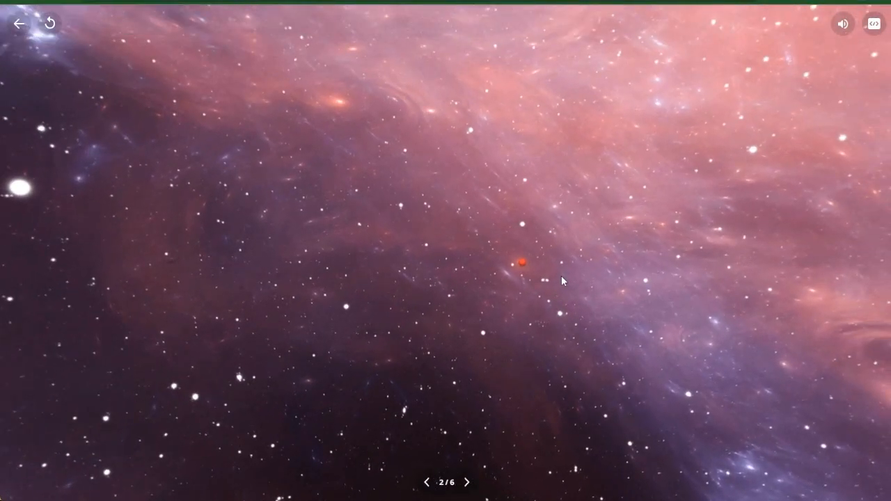
Find the red giant and the yellow dwarf in their scenes, viewing and dismissing each star's information card.
{"action": "left_click", "coordinate": [522, 267]}
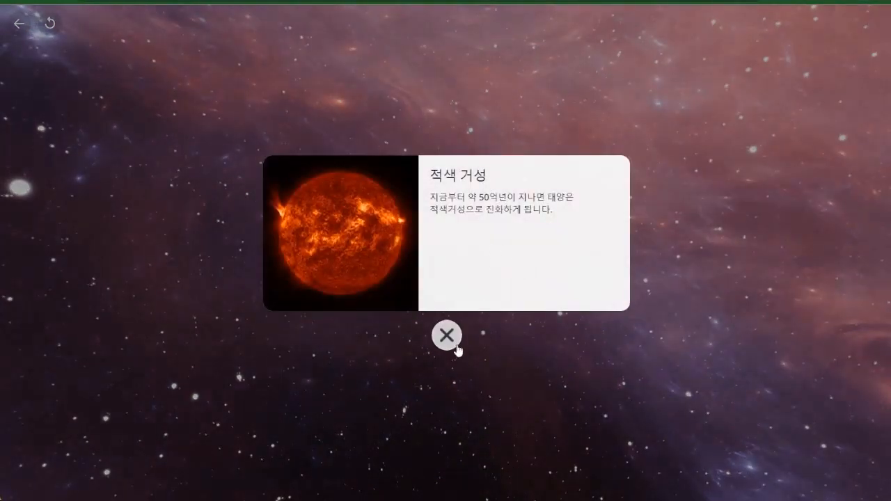
{"action": "left_click", "coordinate": [446, 335]}
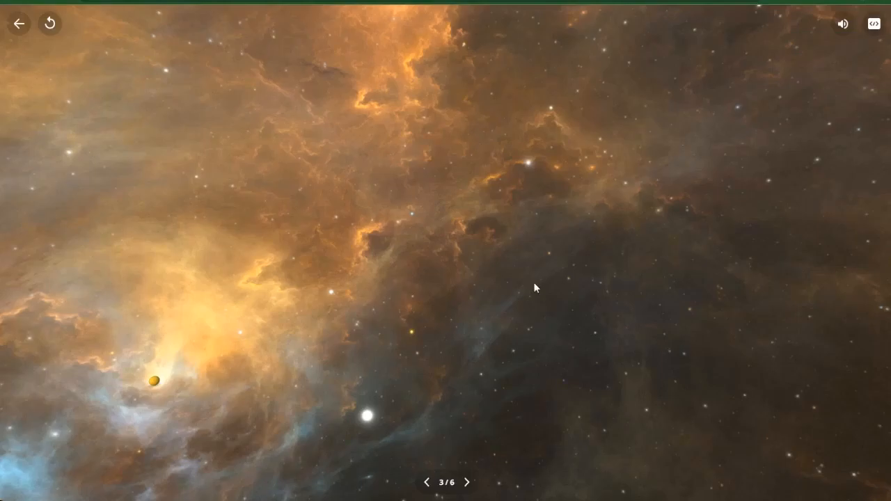
{"action": "left_click_drag", "start_coordinate": [534, 283], "coordinate": [493, 297]}
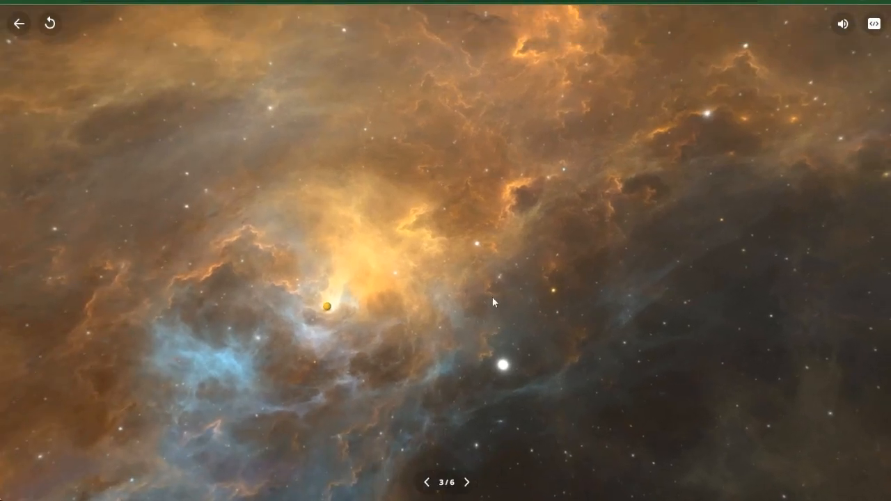
{"action": "left_click", "coordinate": [327, 308]}
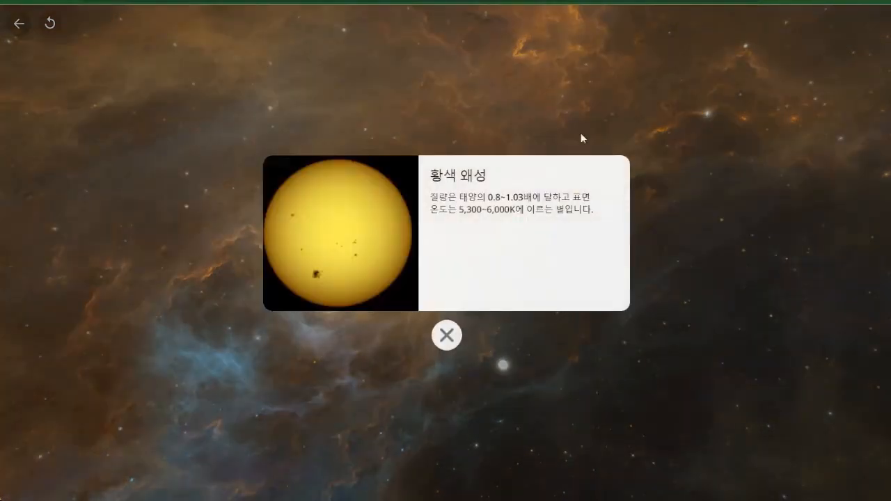
{"action": "left_click", "coordinate": [447, 336]}
Find the blue giant and the white dwarf in their scenes, viewing and dismissing each star's information card.
{"action": "left_click_drag", "start_coordinate": [677, 326], "coordinate": [708, 299]}
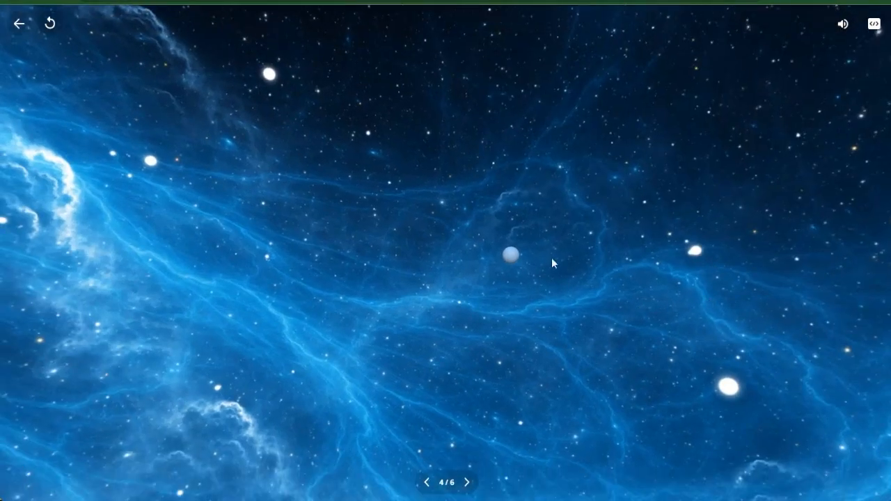
{"action": "left_click", "coordinate": [510, 263]}
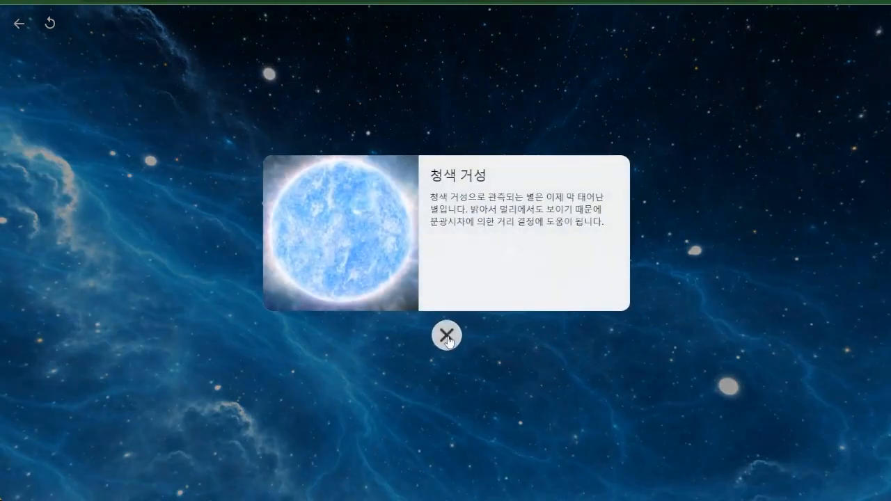
{"action": "left_click", "coordinate": [448, 337]}
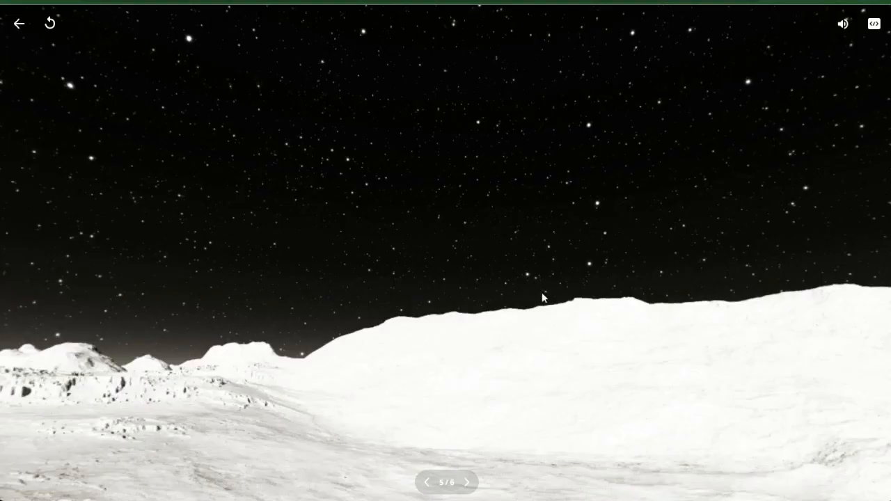
{"action": "left_click_drag", "start_coordinate": [605, 325], "coordinate": [764, 314]}
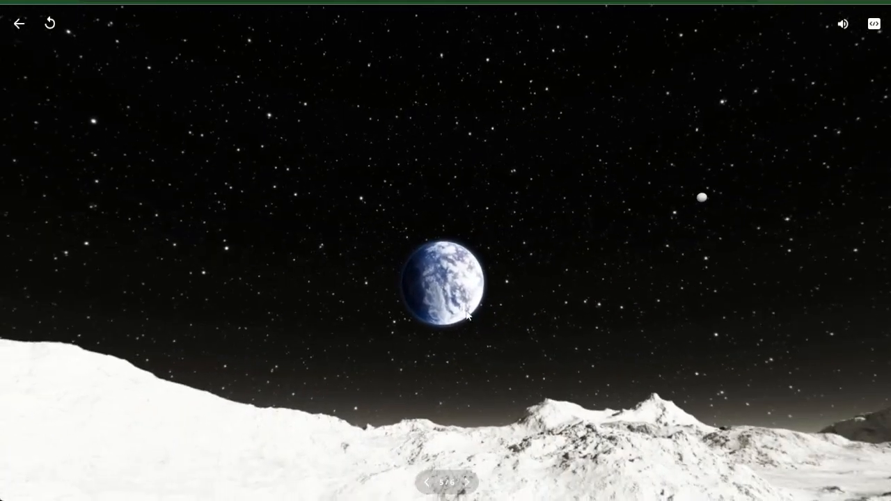
{"action": "left_click", "coordinate": [703, 199]}
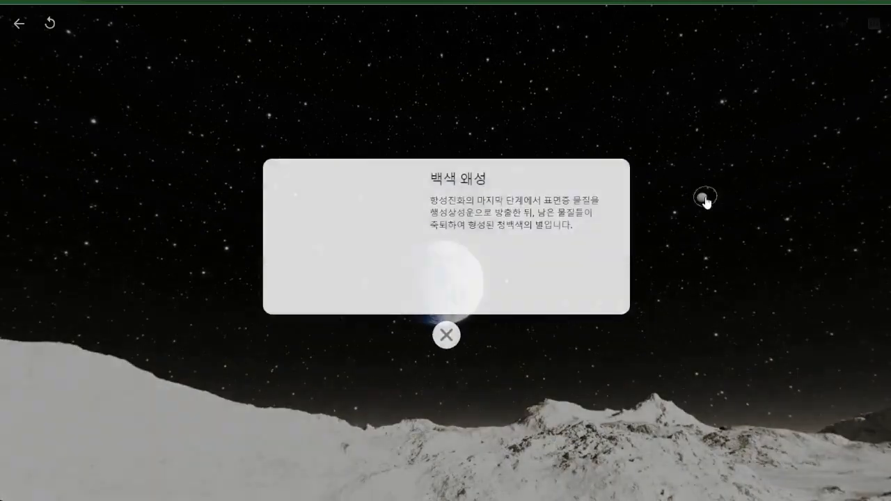
{"action": "left_click", "coordinate": [454, 339]}
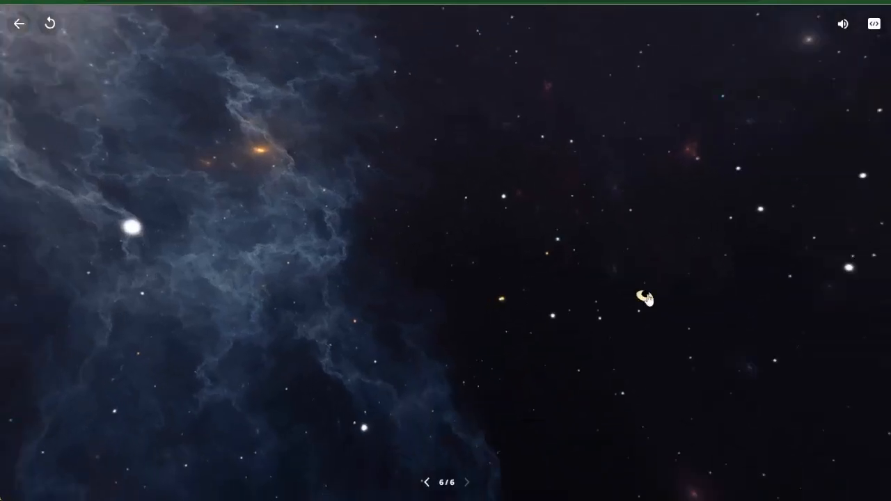
View the black hole's information card in the last scene, dismiss the mission completion message, and leave play mode.
{"action": "left_click", "coordinate": [645, 298]}
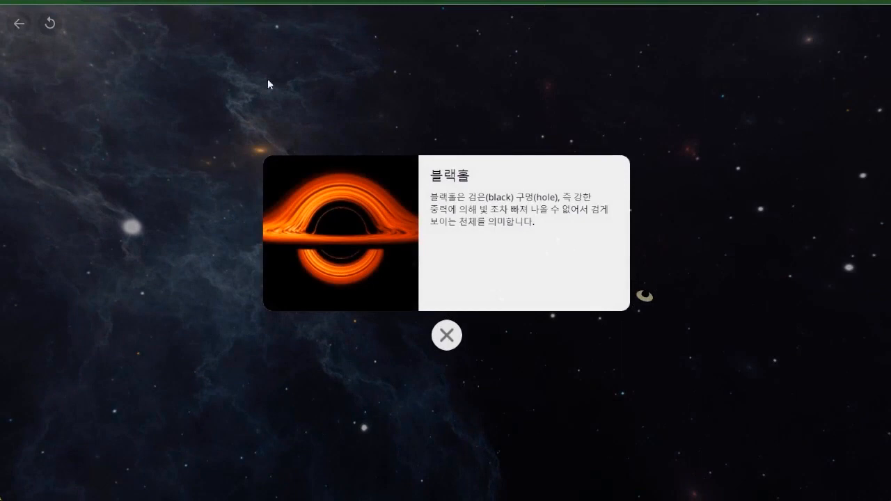
{"action": "left_click", "coordinate": [448, 335]}
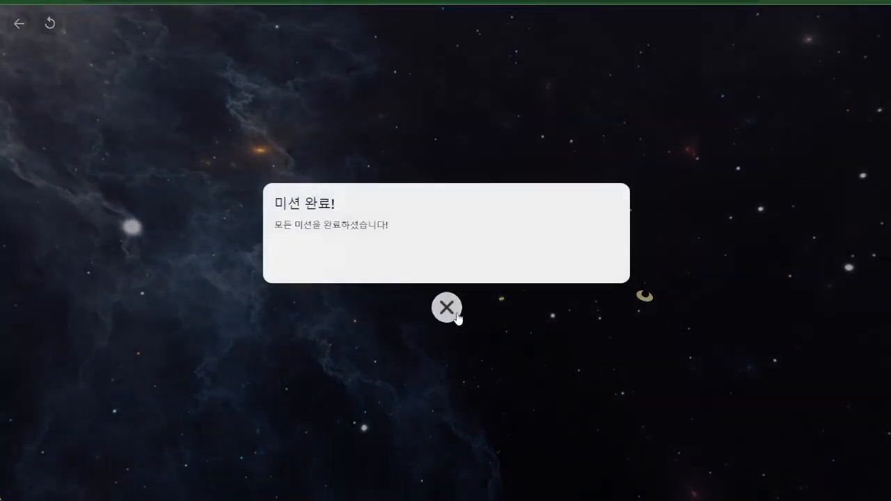
{"action": "left_click", "coordinate": [451, 315]}
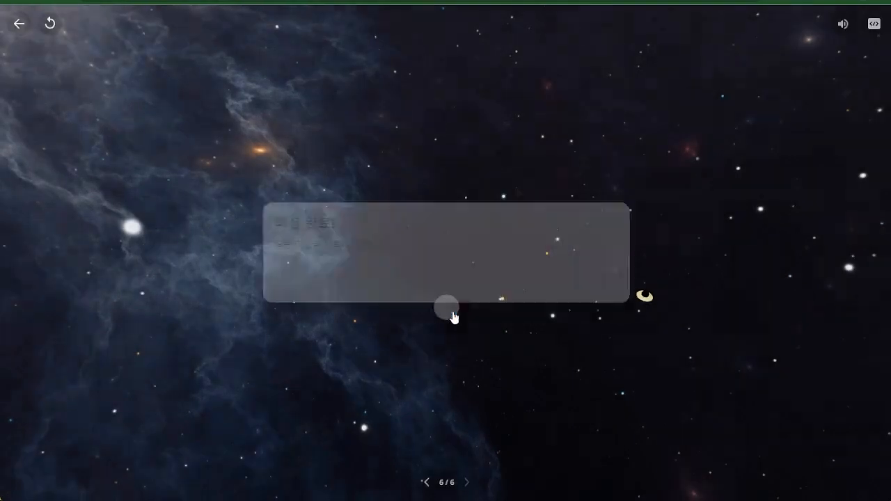
{"action": "key", "text": "Escape"}
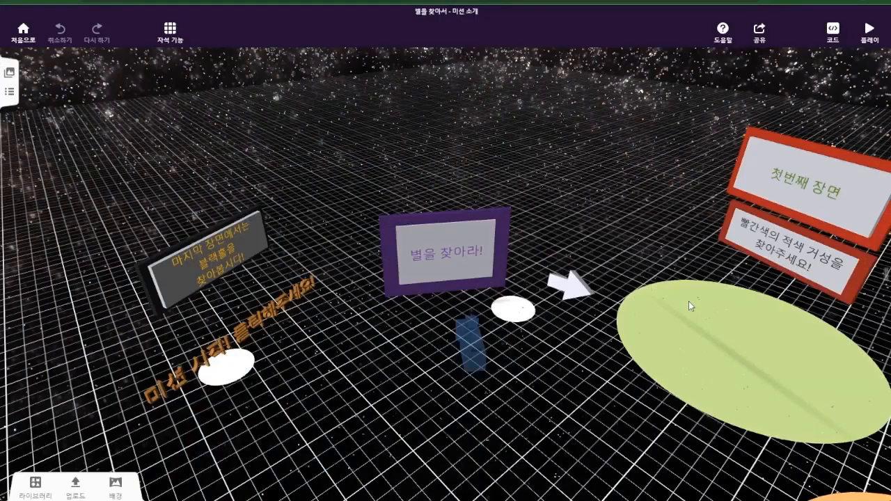
{"action": "mouse_move", "coordinate": [598, 435]}
{"action": "left_mouse_down"}
{"action": "mouse_move", "coordinate": [613, 456]}
{"action": "mouse_move", "coordinate": [587, 441]}
{"action": "left_mouse_up"}
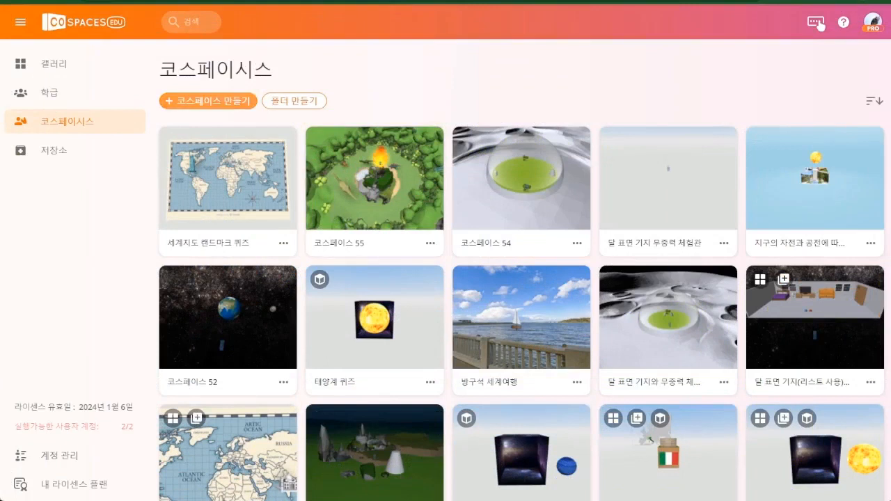
Create a new CoSpace from the empty 360° image scene.
{"action": "left_click", "coordinate": [212, 102]}
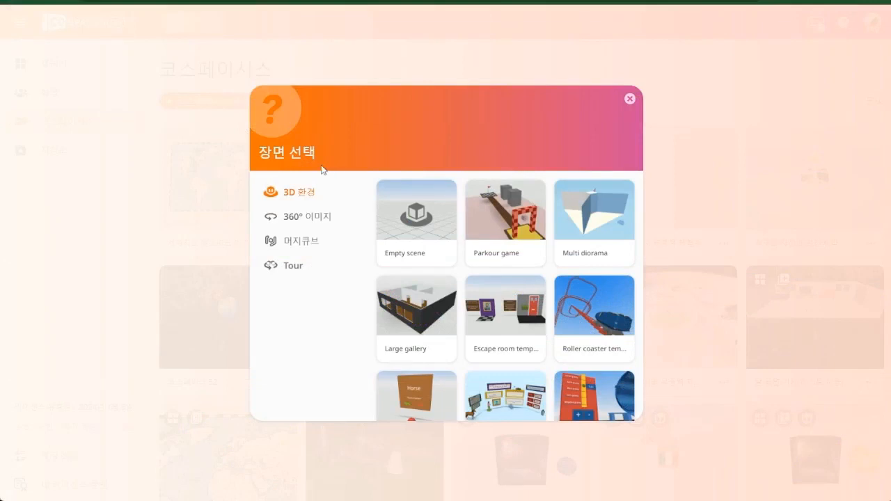
{"action": "left_click", "coordinate": [328, 221]}
{"action": "left_click", "coordinate": [444, 215]}
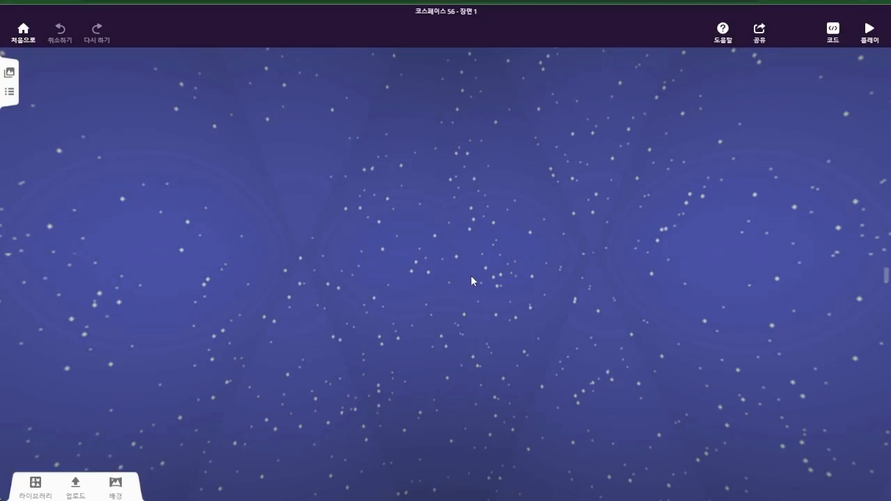
{"action": "left_click_drag", "start_coordinate": [471, 276], "coordinate": [407, 228]}
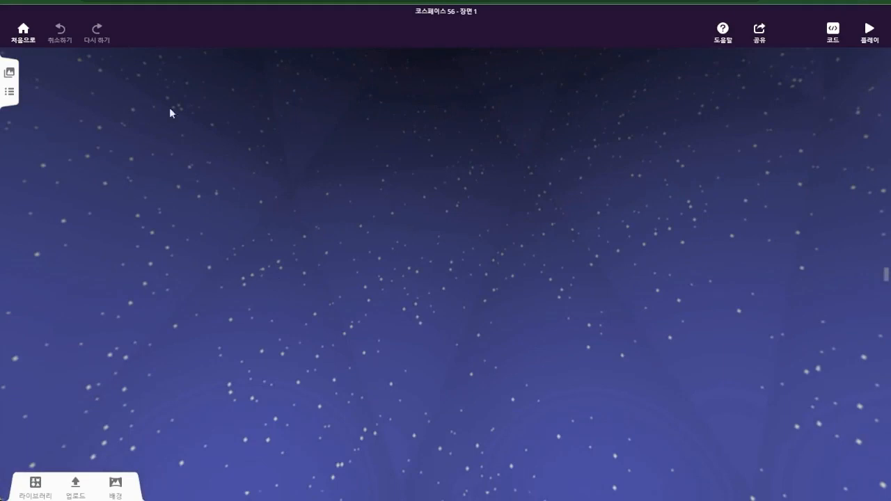
Add a second scene to the space using the 3D environment template COVID-19 action plan.
{"action": "left_click", "coordinate": [9, 73]}
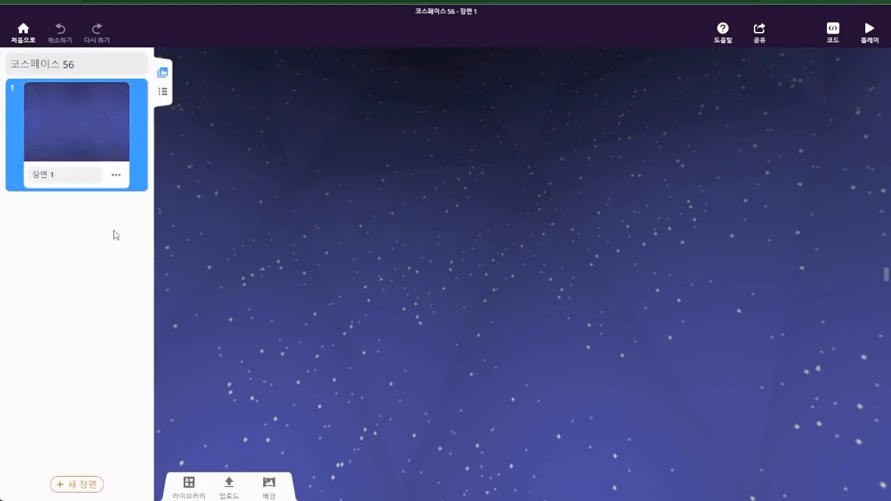
{"action": "left_click", "coordinate": [74, 485]}
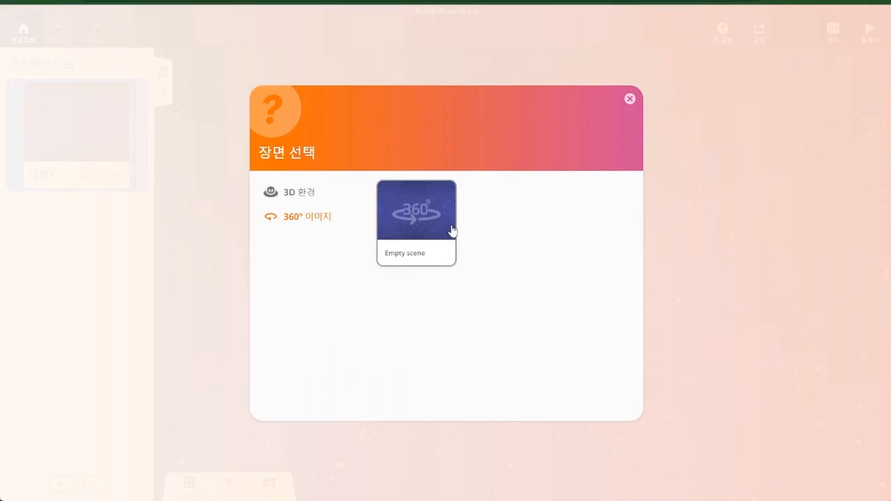
{"action": "left_click", "coordinate": [310, 193]}
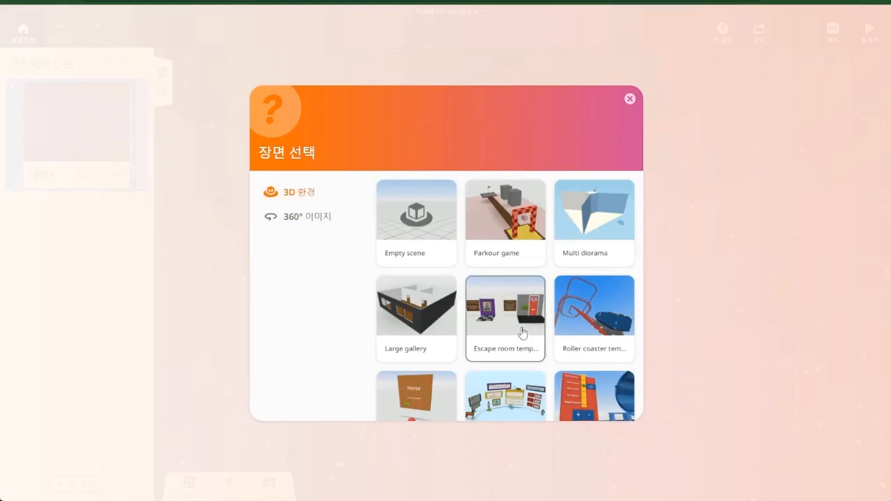
{"action": "scroll", "coordinate": [523, 332], "scroll_direction": "down", "scroll_amount": 2}
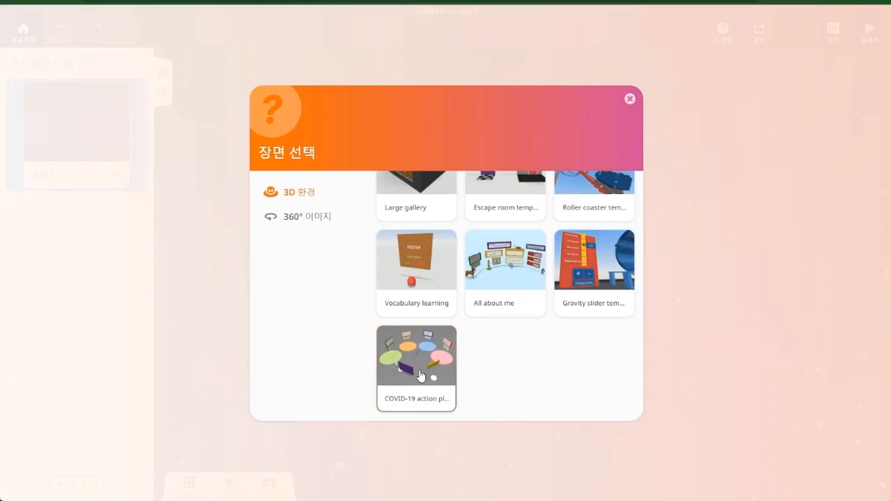
{"action": "left_click", "coordinate": [420, 376]}
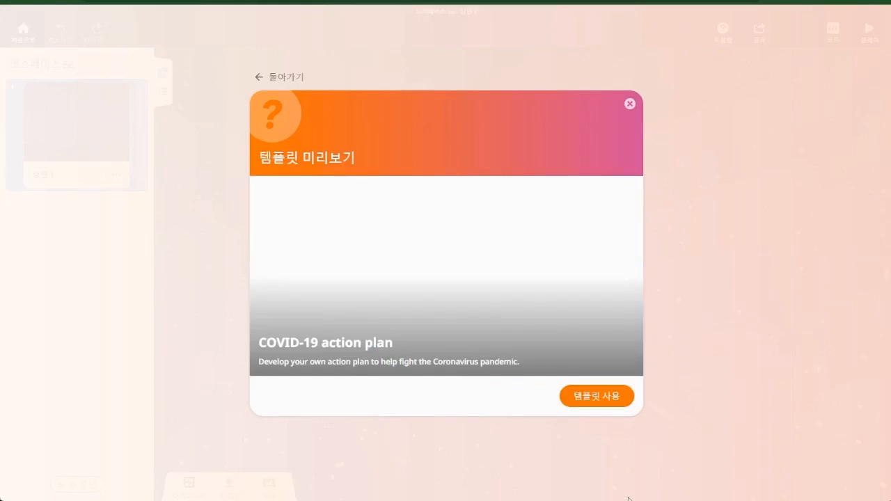
{"action": "left_click", "coordinate": [617, 404]}
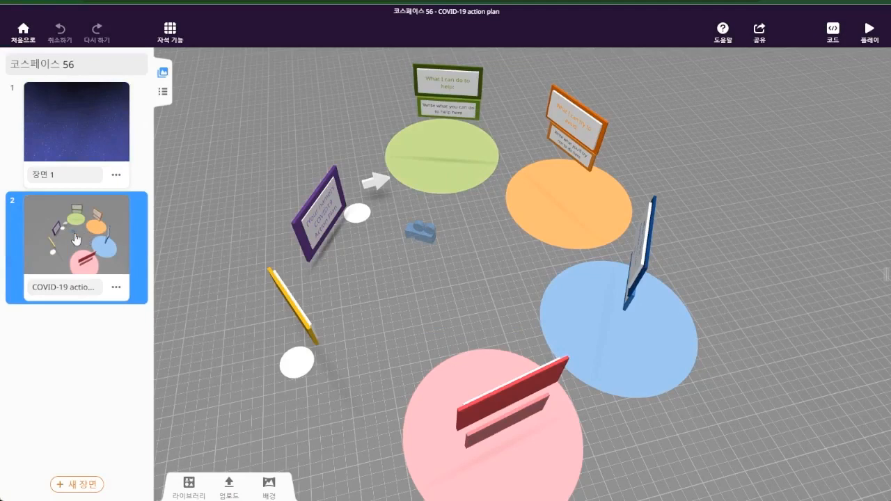
Move the COVID-19 action plan scene to first place in the scene list and rename it 미션 안내.
{"action": "left_click_drag", "start_coordinate": [76, 240], "coordinate": [84, 125]}
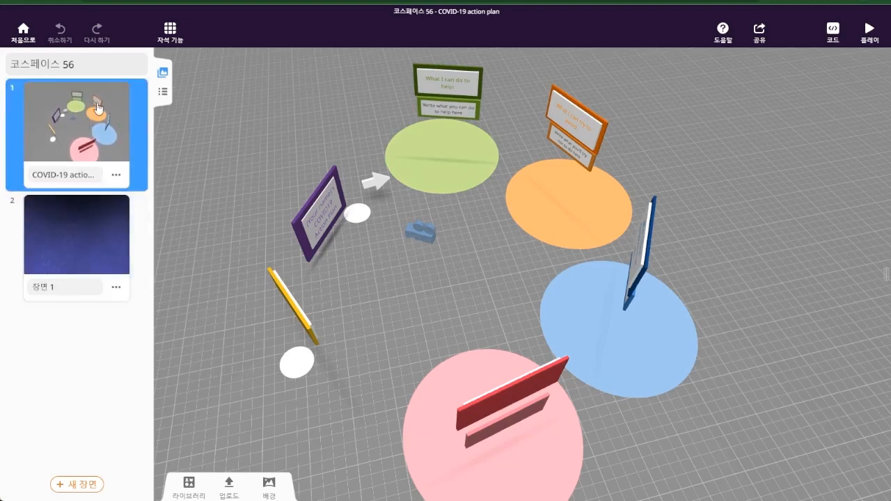
{"action": "left_click", "coordinate": [94, 174]}
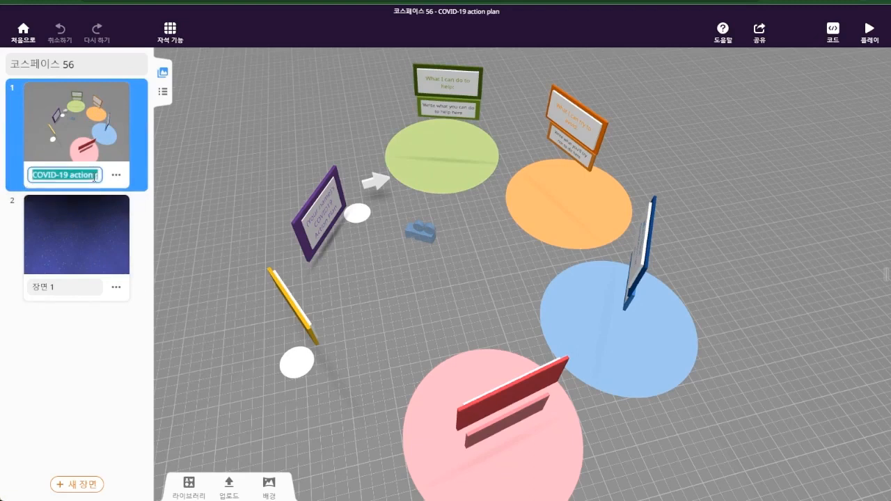
{"action": "type", "text": "미션 안니"}
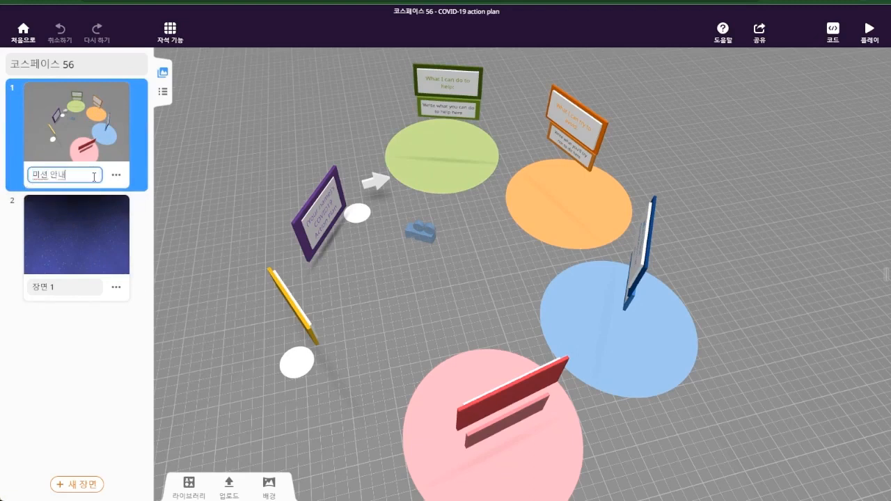
{"action": "left_click", "coordinate": [250, 119]}
Change the background of the 미션 안내 scene to the black starry space environment.
{"action": "left_click_drag", "start_coordinate": [829, 164], "coordinate": [791, 123]}
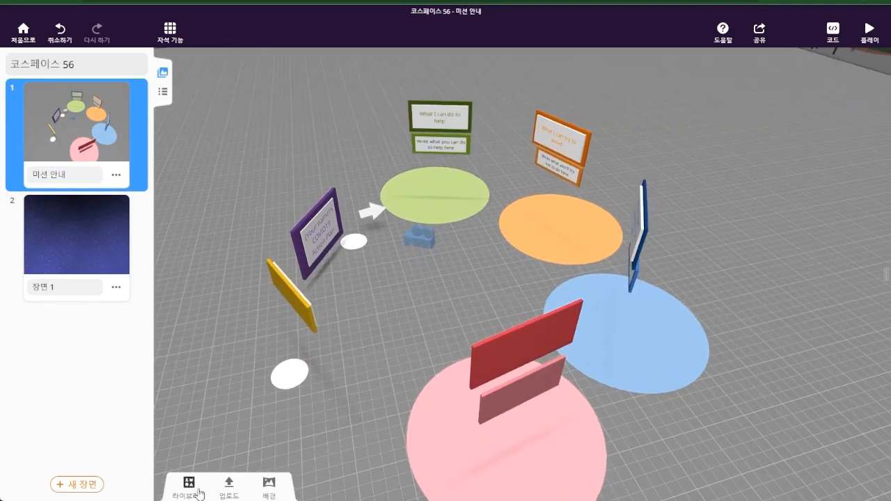
{"action": "left_click", "coordinate": [269, 485]}
{"action": "left_click", "coordinate": [231, 441]}
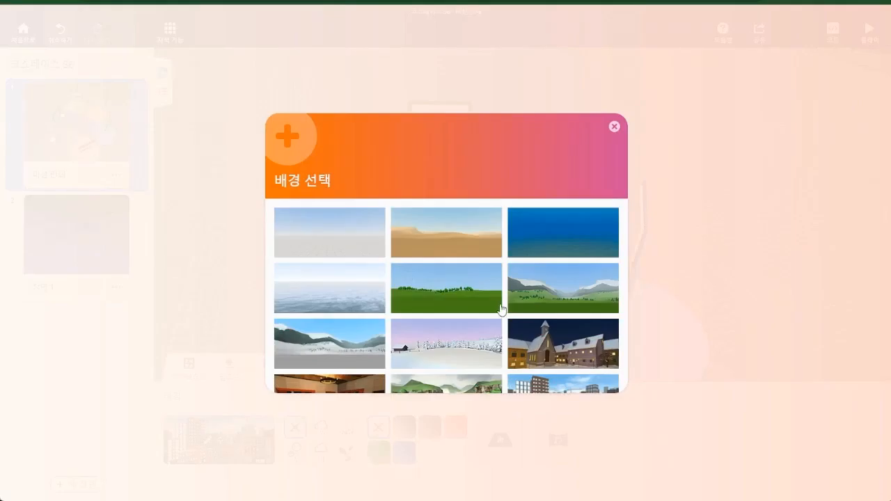
{"action": "scroll", "coordinate": [517, 319], "scroll_direction": "down", "scroll_amount": 5}
{"action": "left_click", "coordinate": [379, 352]}
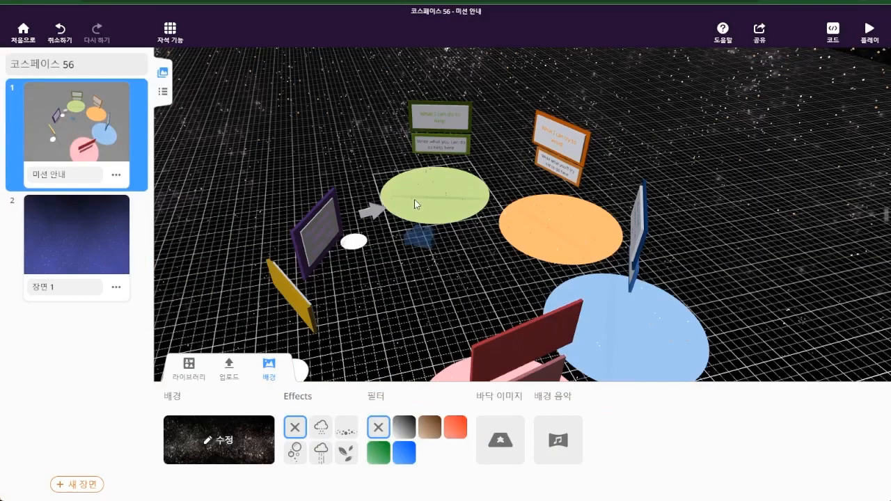
{"action": "left_click", "coordinate": [269, 377]}
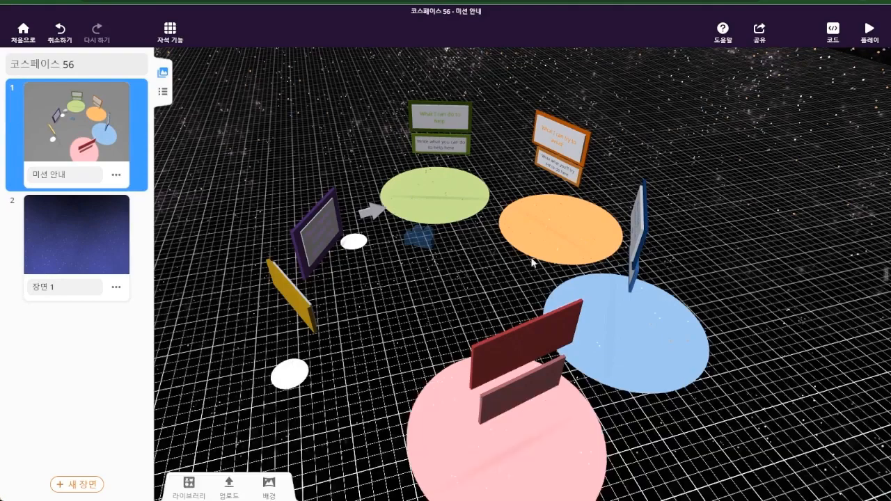
Replace the text on the purple-framed title panel with 별을 찾아라!
{"action": "left_click", "coordinate": [164, 74]}
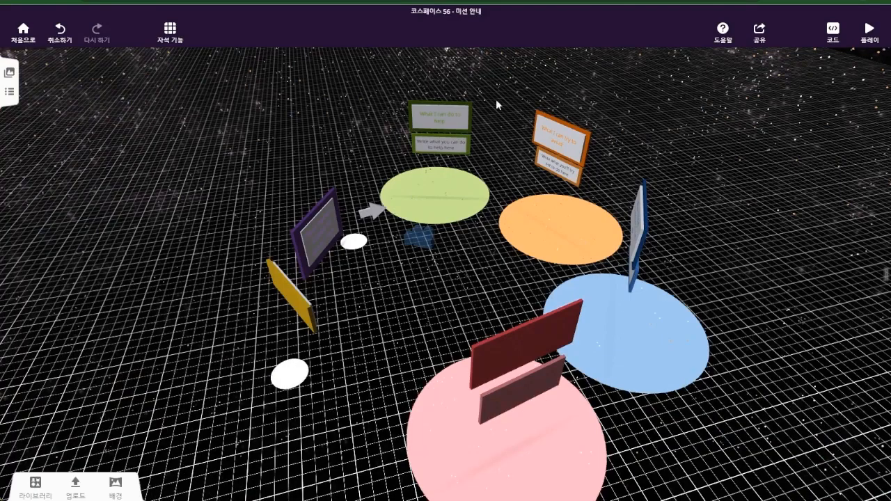
{"action": "left_click_drag", "start_coordinate": [657, 105], "coordinate": [506, 148]}
{"action": "left_click", "coordinate": [442, 159]}
{"action": "scroll", "coordinate": [477, 225], "scroll_direction": "up", "scroll_amount": 3}
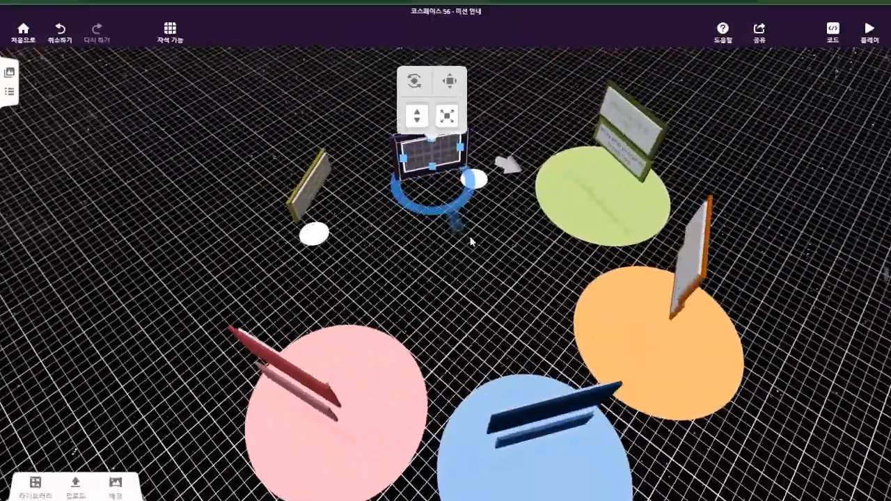
{"action": "scroll", "coordinate": [473, 234], "scroll_direction": "up", "scroll_amount": 4}
{"action": "left_click_drag", "start_coordinate": [542, 245], "coordinate": [525, 201]}
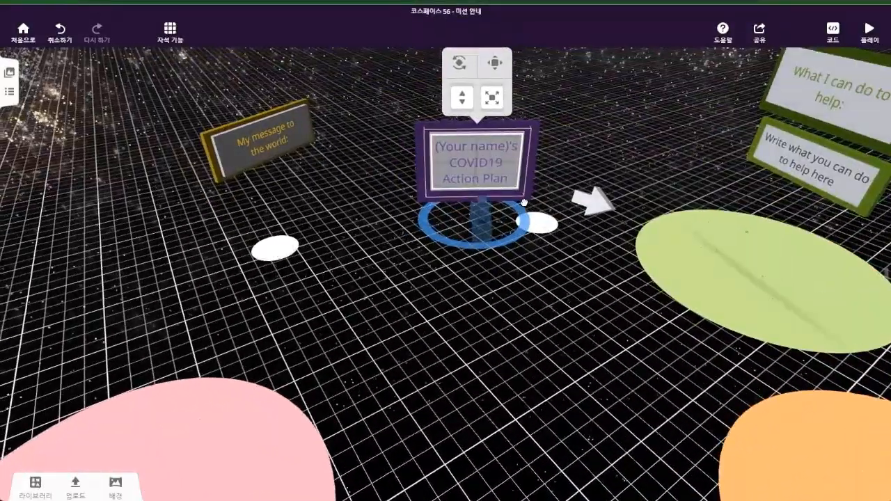
{"action": "scroll", "coordinate": [565, 236], "scroll_direction": "up", "scroll_amount": 1}
{"action": "scroll", "coordinate": [567, 238], "scroll_direction": "up", "scroll_amount": 2}
{"action": "left_click_drag", "start_coordinate": [567, 238], "coordinate": [583, 250]}
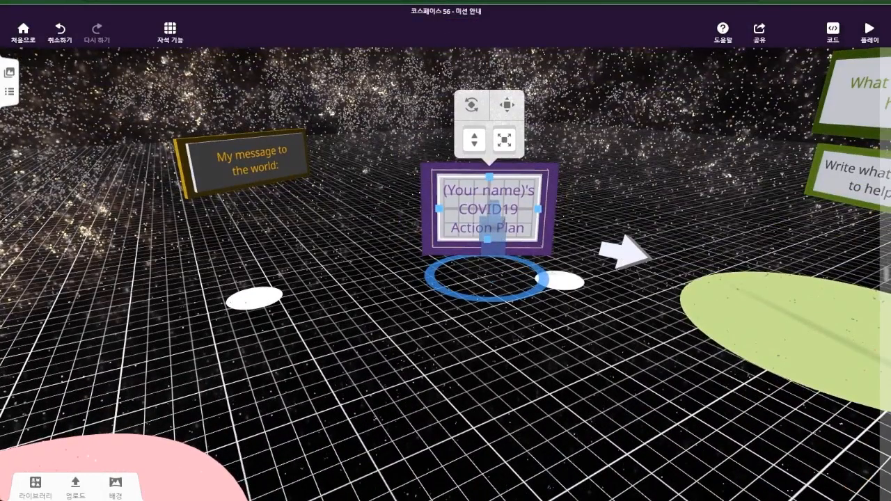
{"action": "right_click", "coordinate": [498, 198]}
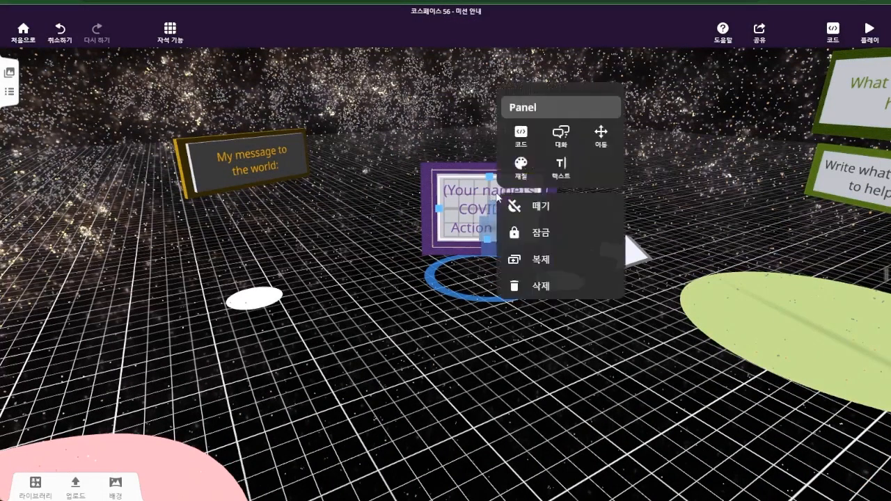
{"action": "left_click", "coordinate": [562, 169]}
{"action": "left_click_drag", "start_coordinate": [573, 292], "coordinate": [506, 257]}
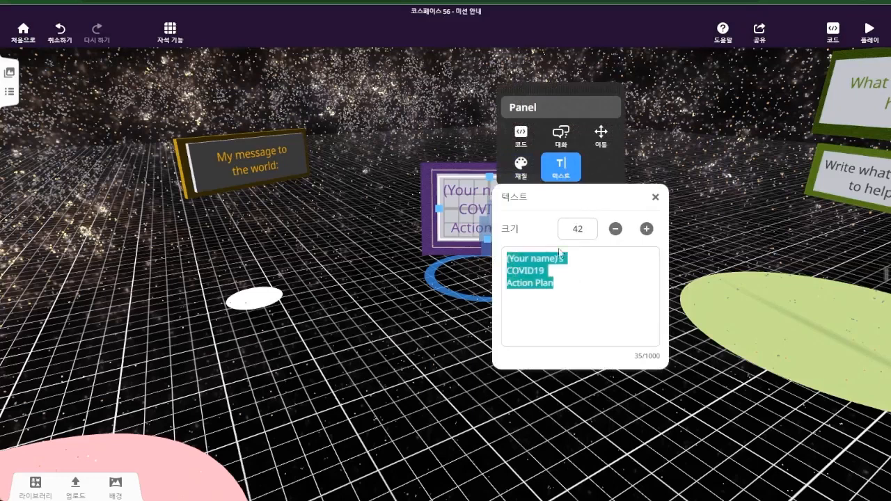
{"action": "type", "text": "별을 찾아라!"}
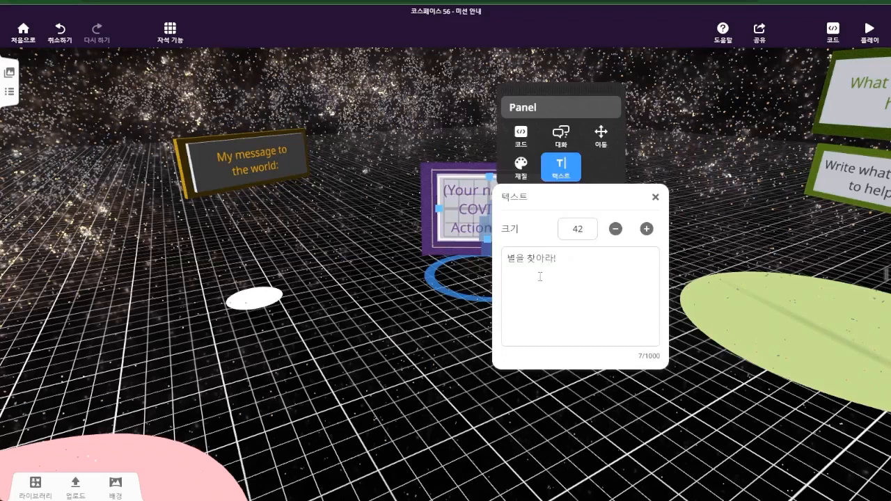
{"action": "left_click", "coordinate": [419, 379]}
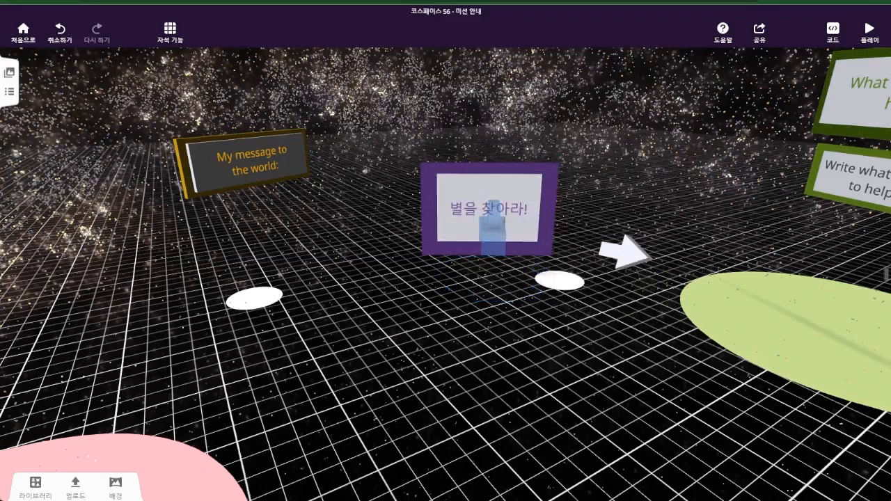
Replace the text on the upper green-framed panel, What I can do to help:, with 첫번째 장면.
{"action": "left_click_drag", "start_coordinate": [666, 428], "coordinate": [805, 414]}
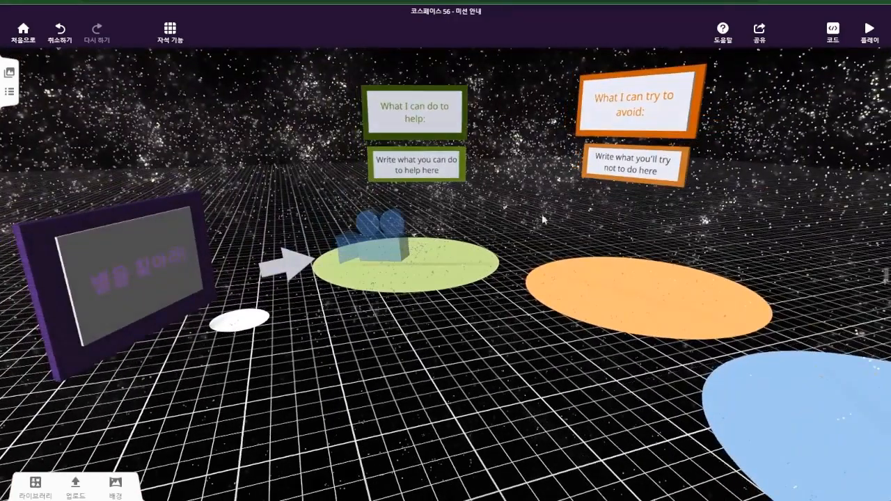
{"action": "left_click", "coordinate": [447, 109]}
{"action": "right_click", "coordinate": [445, 111]}
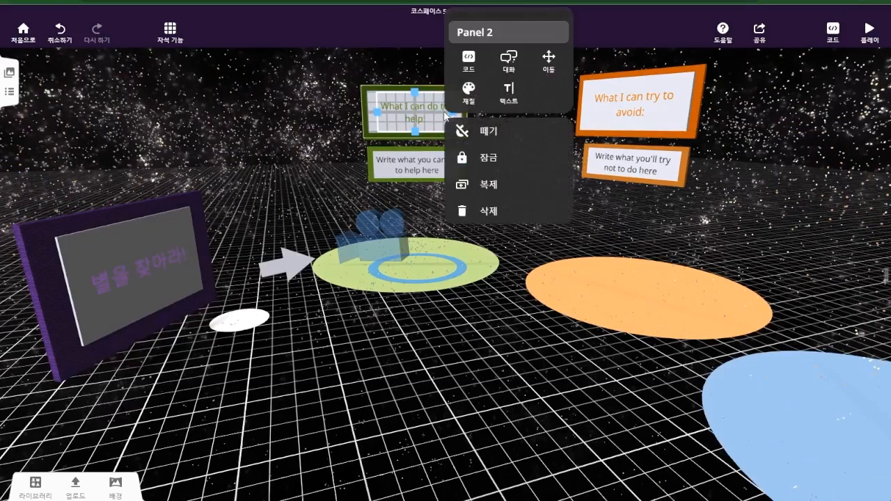
{"action": "left_click", "coordinate": [519, 103]}
{"action": "mouse_move", "coordinate": [556, 184]}
{"action": "left_mouse_down"}
{"action": "mouse_move", "coordinate": [453, 181]}
{"action": "mouse_move", "coordinate": [523, 206]}
{"action": "mouse_move", "coordinate": [548, 184]}
{"action": "left_mouse_up"}
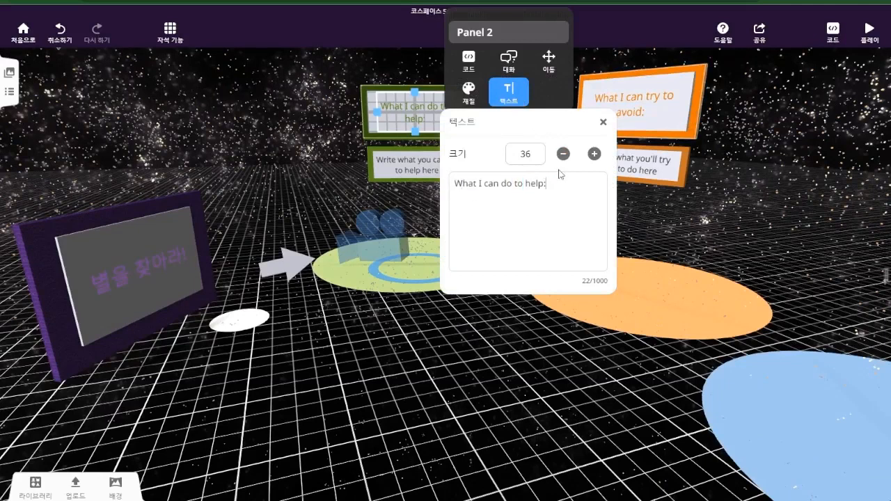
{"action": "key", "text": "BackSpace"}
{"action": "key", "text": "BackSpace"}
{"action": "key", "text": "BackSpace"}
{"action": "key", "text": "BackSpace"}
{"action": "key", "text": "BackSpace"}
{"action": "key", "text": "BackSpace"}
{"action": "key", "text": "BackSpace"}
{"action": "key", "text": "BackSpace"}
{"action": "key", "text": "BackSpace"}
{"action": "key", "text": "BackSpace"}
{"action": "key", "text": "BackSpace"}
{"action": "key", "text": "BackSpace"}
{"action": "key", "text": "BackSpace"}
{"action": "key", "text": "BackSpace"}
{"action": "key", "text": "BackSpace"}
{"action": "key", "text": "BackSpace"}
{"action": "key", "text": "BackSpace"}
{"action": "key", "text": "BackSpace"}
{"action": "key", "text": "BackSpace"}
{"action": "key", "text": "BackSpace"}
{"action": "type", "text": "첫"}
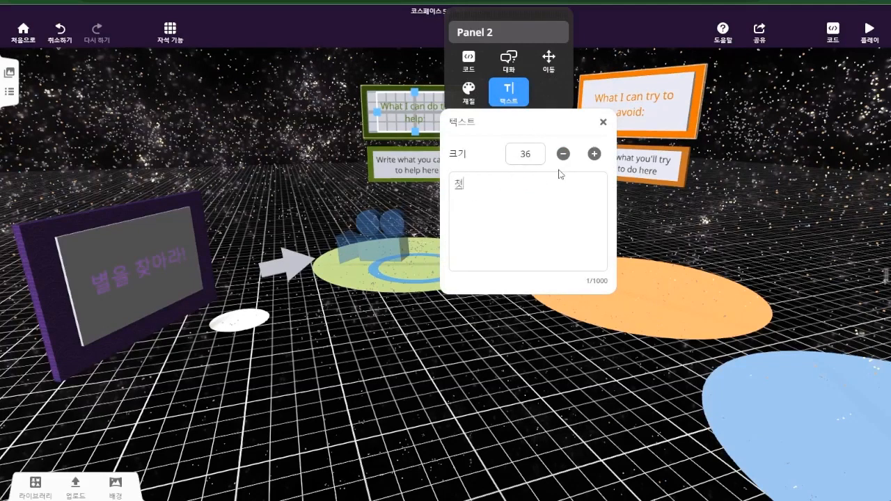
{"action": "type", "text": "번짜 장면"}
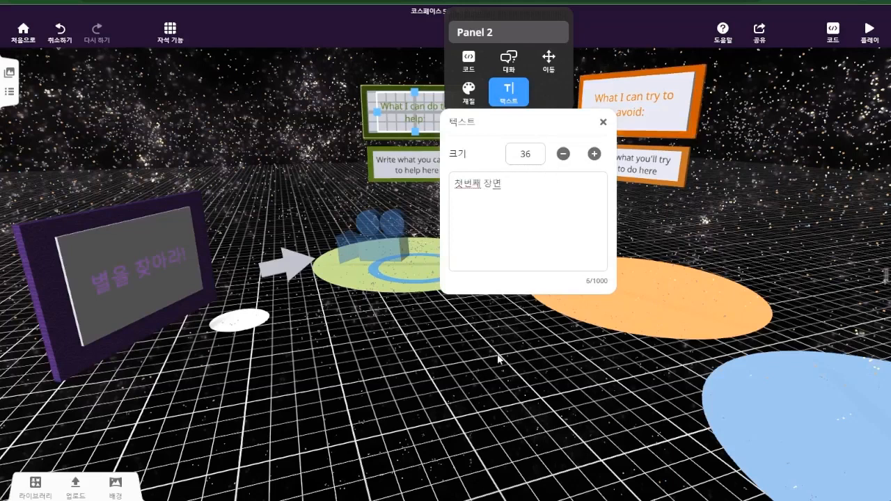
{"action": "left_click", "coordinate": [479, 438]}
Replace the text on the lower green-framed panel with 빨간색의 적색 거성을 찾아주세요!
{"action": "left_click", "coordinate": [438, 173]}
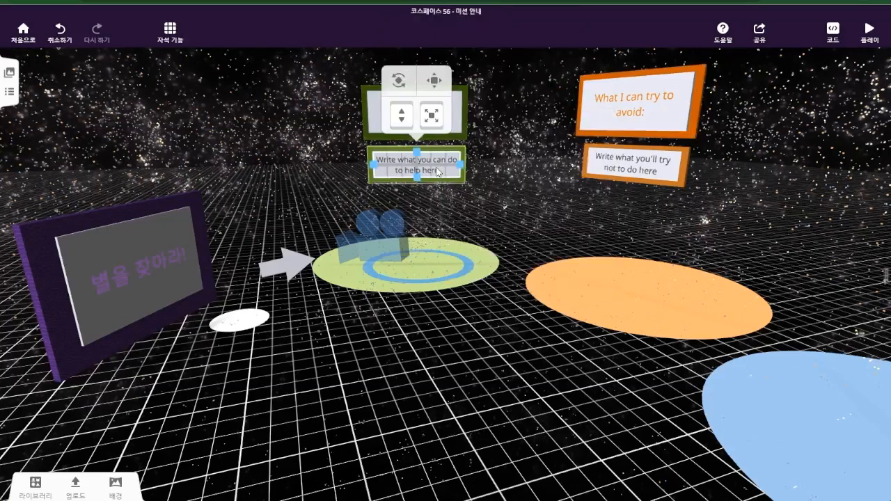
{"action": "left_click", "coordinate": [438, 172]}
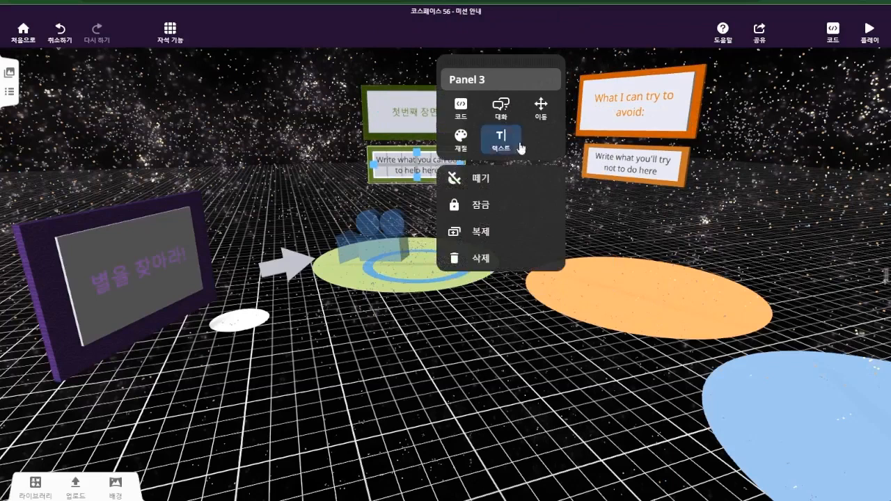
{"action": "left_click", "coordinate": [512, 141]}
{"action": "left_click_drag", "start_coordinate": [442, 233], "coordinate": [603, 242]}
{"action": "type", "text": "별"}
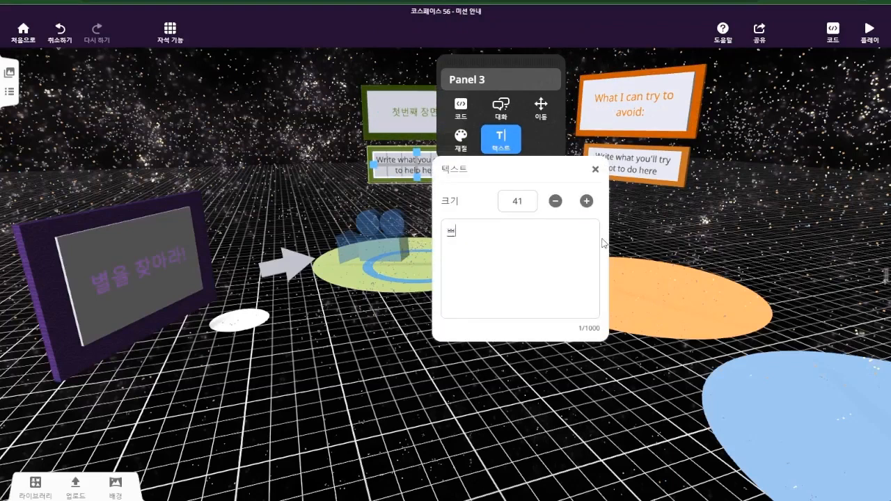
{"action": "type", "text": "간색의 ㅊ"}
{"action": "type", "text": "색 거성을 찾아주세요!"}
{"action": "left_click", "coordinate": [381, 392]}
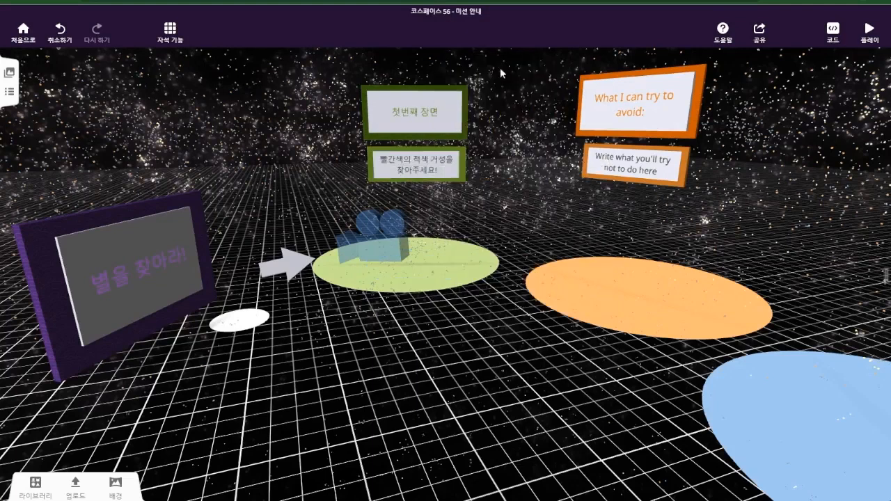
{"action": "left_click", "coordinate": [429, 92]}
{"action": "left_click", "coordinate": [429, 92]}
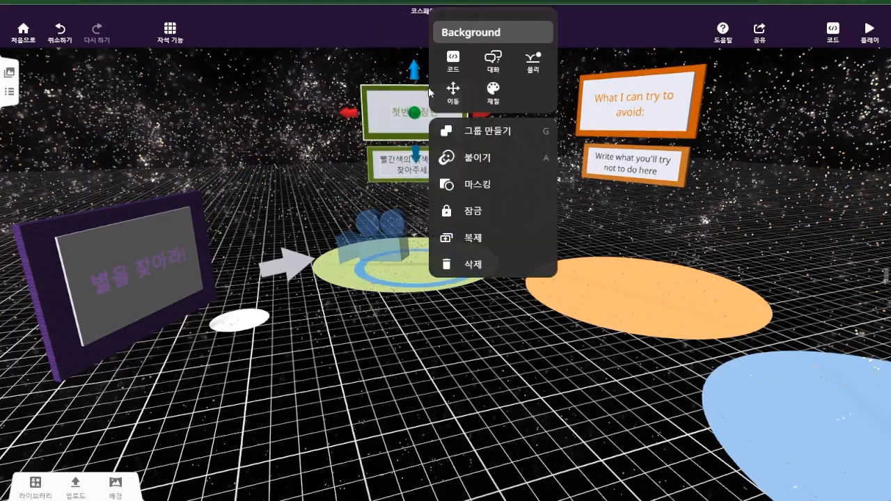
{"action": "left_click", "coordinate": [493, 91]}
{"action": "left_click", "coordinate": [583, 201]}
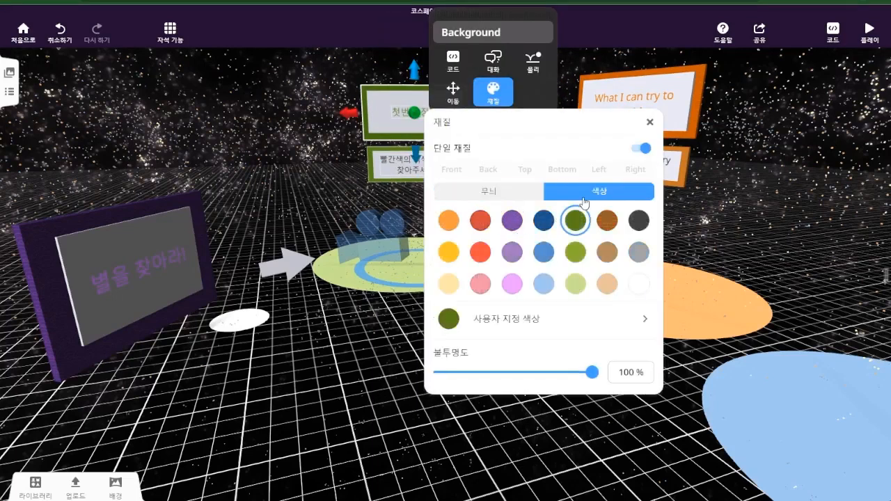
{"action": "left_click", "coordinate": [394, 390]}
Recolor the green frame around the 첫번째 장면 panel bright orange-red.
{"action": "left_click", "coordinate": [451, 92]}
{"action": "left_click", "coordinate": [452, 92]}
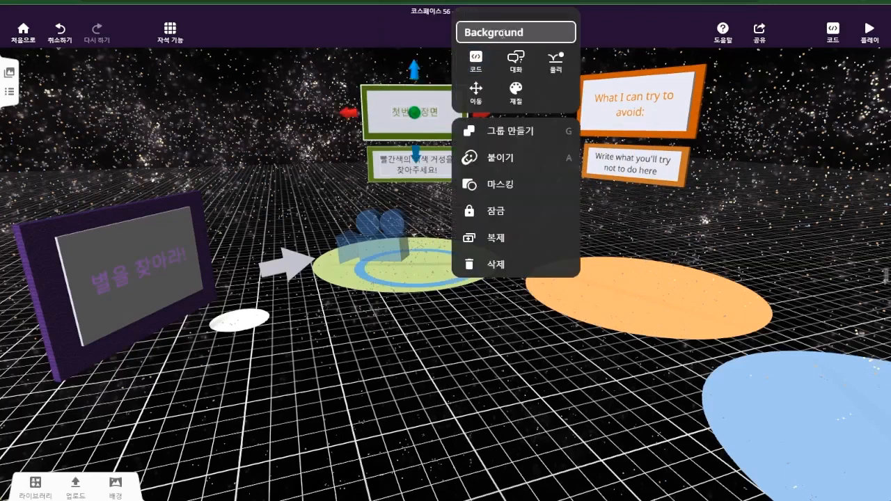
{"action": "left_click", "coordinate": [516, 90]}
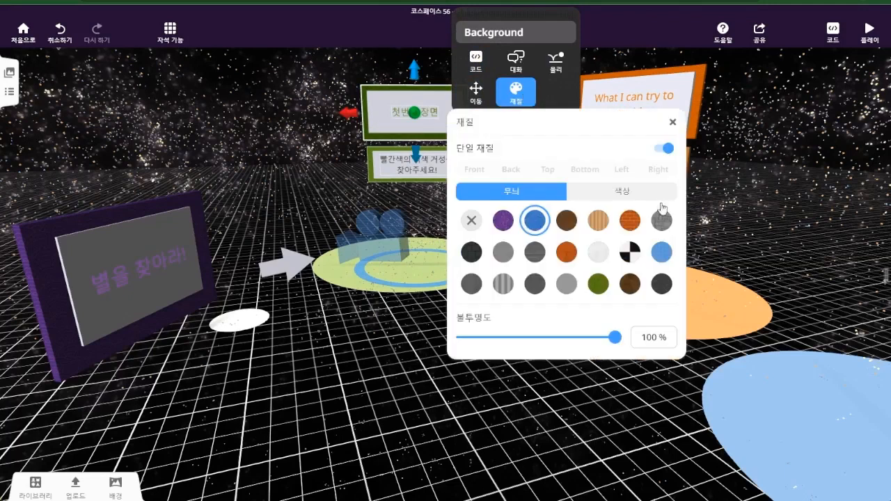
{"action": "left_click", "coordinate": [644, 194]}
{"action": "left_click", "coordinate": [508, 255]}
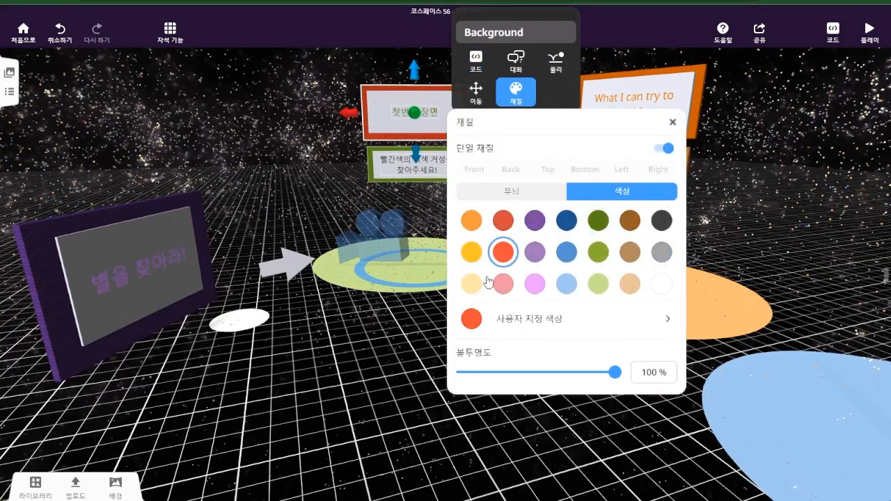
Recolor the green frame around the lower panel, 빨간색의 적색 거성을 찾아주세요!, red.
{"action": "double_click", "coordinate": [381, 149]}
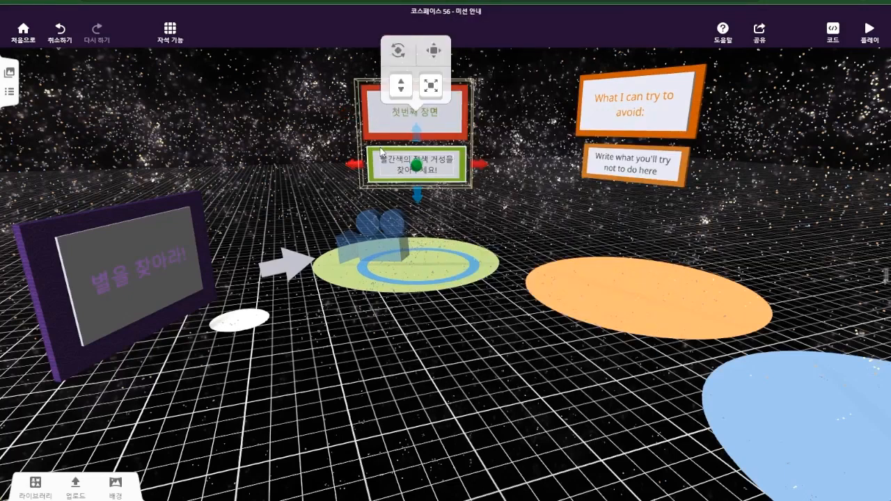
{"action": "left_click", "coordinate": [492, 89]}
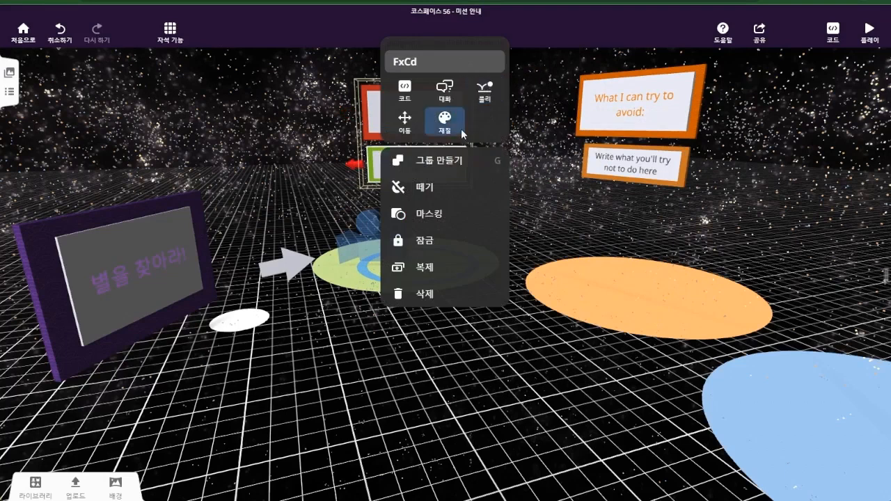
{"action": "left_click", "coordinate": [445, 120]}
{"action": "left_click", "coordinate": [571, 222]}
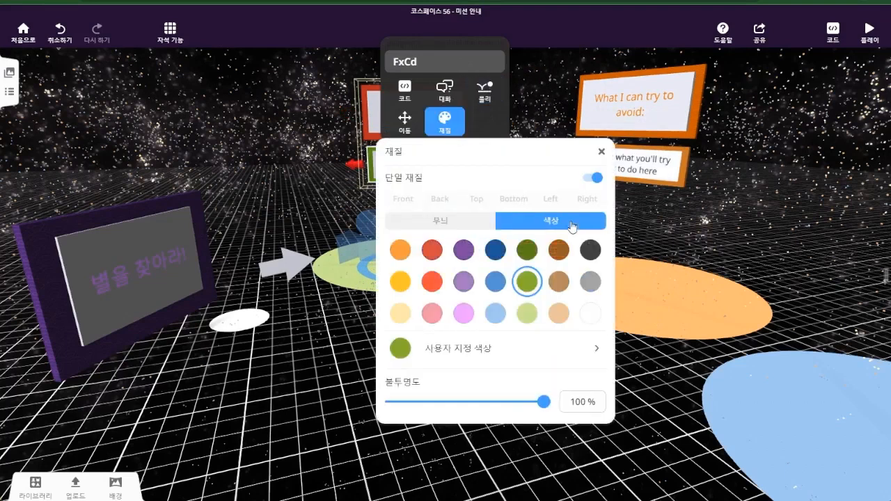
{"action": "left_click", "coordinate": [432, 250]}
{"action": "left_click", "coordinate": [282, 365]}
Replace the text on the upper orange-framed panel, What I can try to avoid:, with 두번째 장면.
{"action": "left_click_drag", "start_coordinate": [450, 383], "coordinate": [537, 376]}
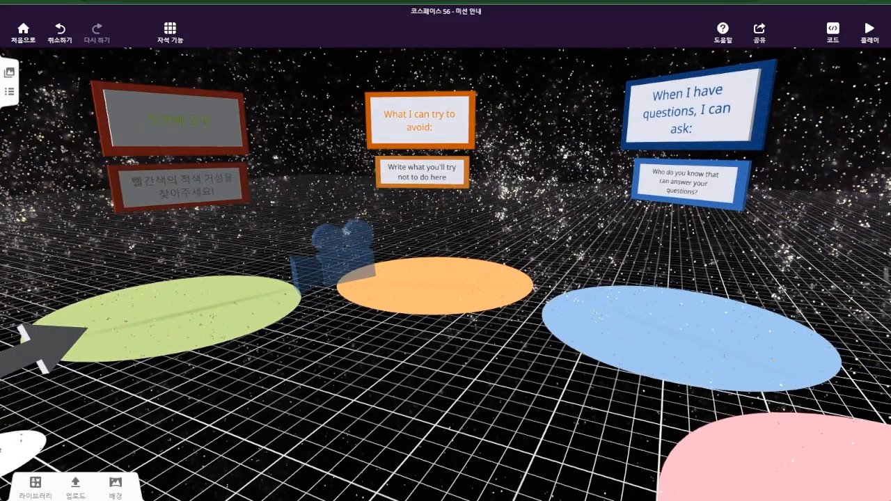
{"action": "left_click", "coordinate": [421, 125]}
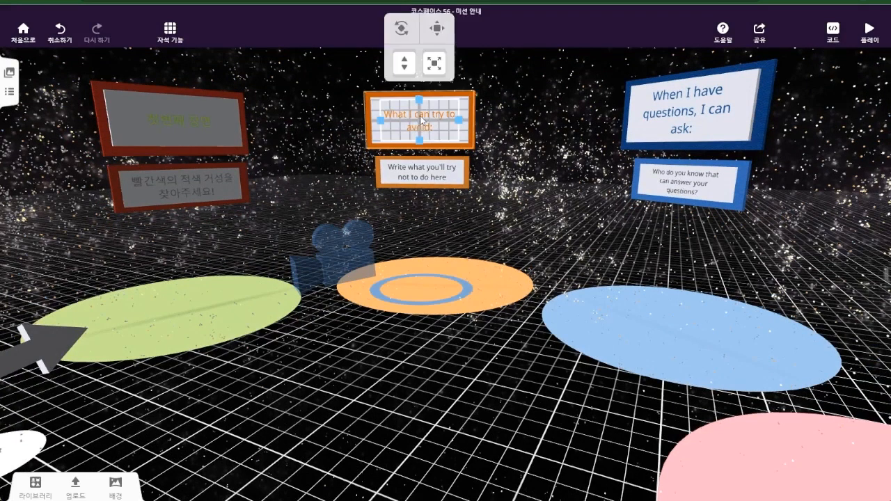
{"action": "right_click", "coordinate": [434, 124]}
{"action": "left_click", "coordinate": [484, 91]}
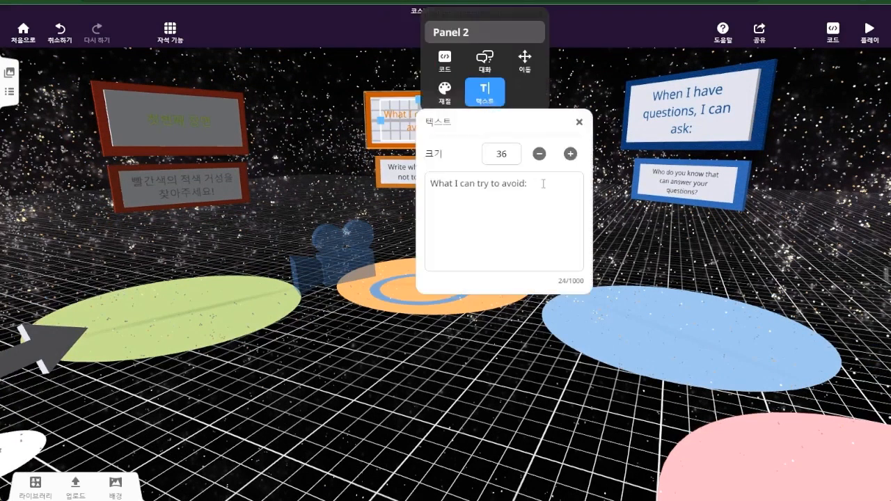
{"action": "key", "text": "BackSpace"}
{"action": "key", "text": "BackSpace"}
{"action": "key", "text": "BackSpace"}
{"action": "key", "text": "BackSpace"}
{"action": "key", "text": "BackSpace"}
{"action": "key", "text": "BackSpace"}
{"action": "key", "text": "BackSpace"}
{"action": "key", "text": "BackSpace"}
{"action": "key", "text": "BackSpace"}
{"action": "key", "text": "BackSpace"}
{"action": "key", "text": "BackSpace"}
{"action": "key", "text": "BackSpace"}
{"action": "key", "text": "BackSpace"}
{"action": "key", "text": "BackSpace"}
{"action": "key", "text": "BackSpace"}
{"action": "key", "text": "BackSpace"}
{"action": "key", "text": "BackSpace"}
{"action": "key", "text": "BackSpace"}
{"action": "key", "text": "BackSpace"}
{"action": "key", "text": "BackSpace"}
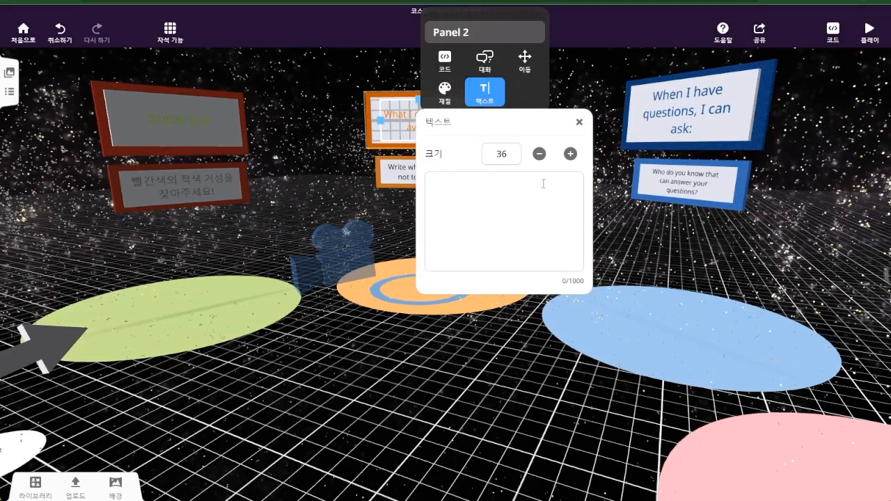
{"action": "type", "text": "두번째 장미"}
{"action": "left_click", "coordinate": [413, 410]}
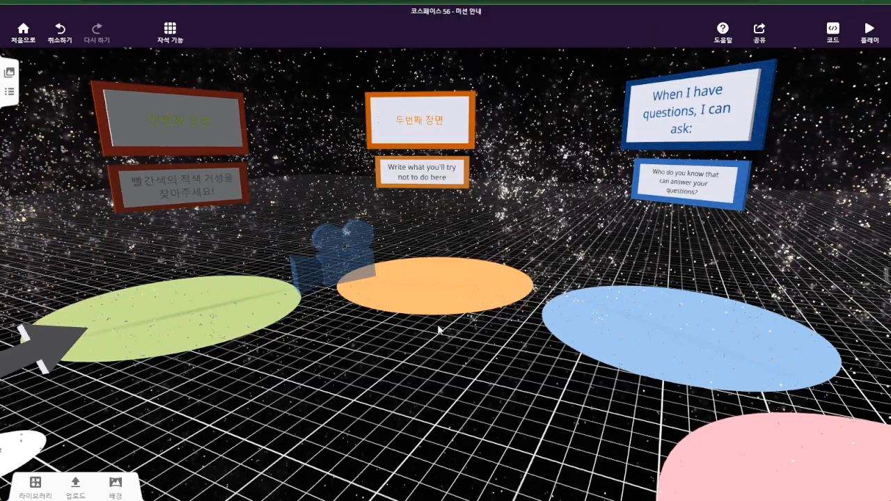
Replace the text on the lower orange-framed panel with 노란색의 황색 왜성을 찾아주세요!
{"action": "left_click", "coordinate": [448, 177]}
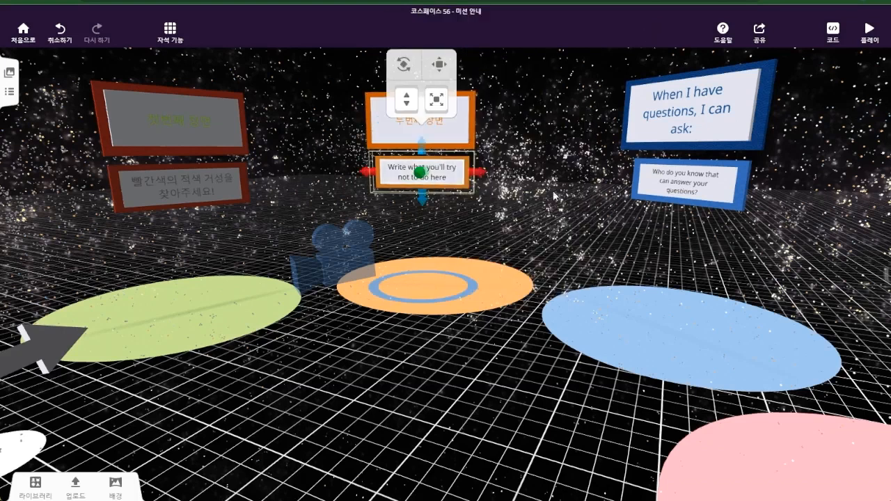
{"action": "left_click", "coordinate": [445, 176]}
{"action": "right_click", "coordinate": [430, 174]}
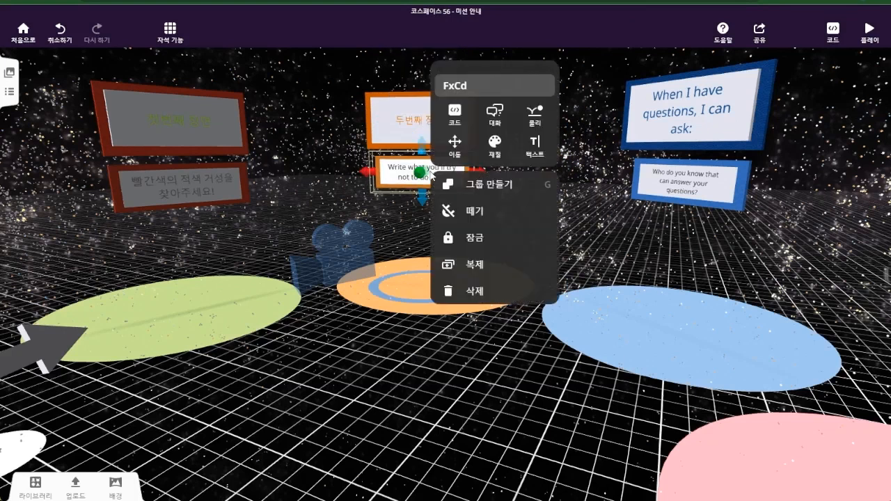
{"action": "left_click", "coordinate": [535, 144]}
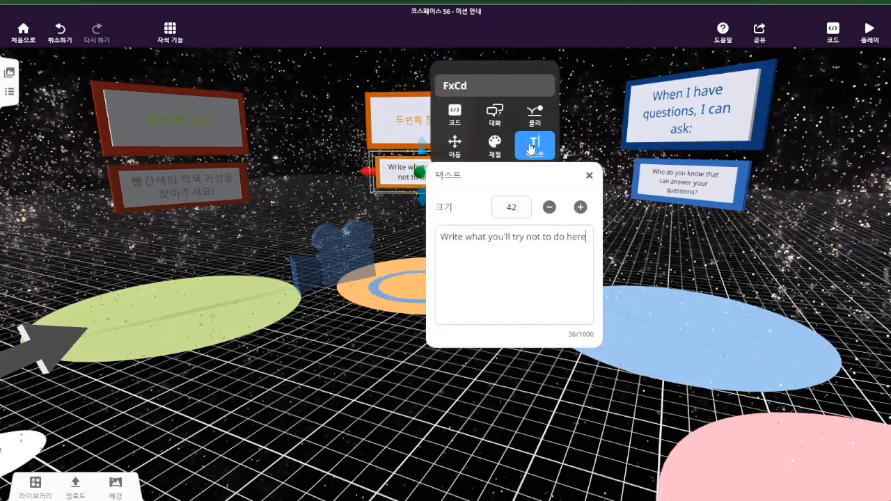
{"action": "left_click_drag", "start_coordinate": [441, 237], "coordinate": [587, 238]}
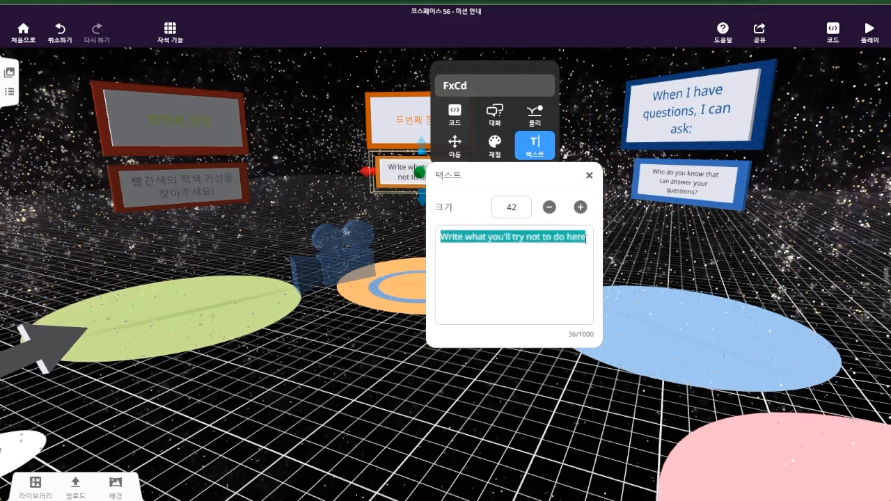
{"action": "type", "text": "노란색의 황색 왜성을 찾아주세요!"}
{"action": "left_click", "coordinate": [449, 407]}
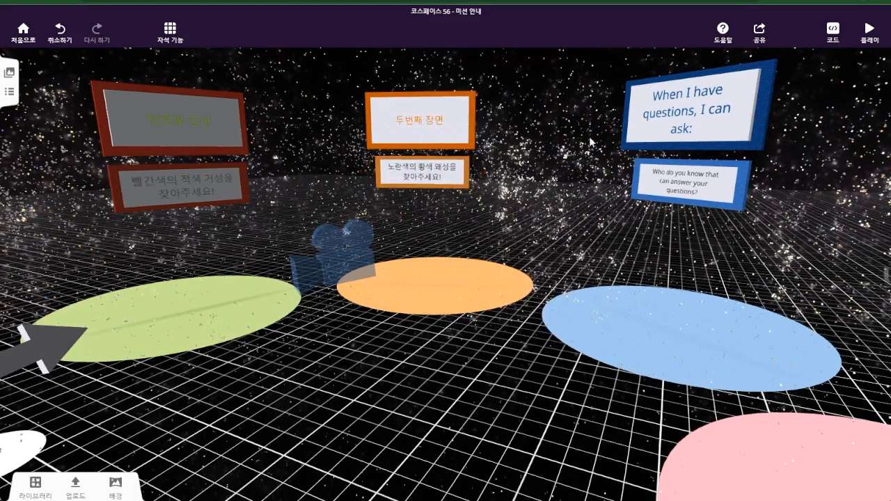
Recolor the orange frame around the 두번째 장면 panel yellow.
{"action": "left_click", "coordinate": [471, 97]}
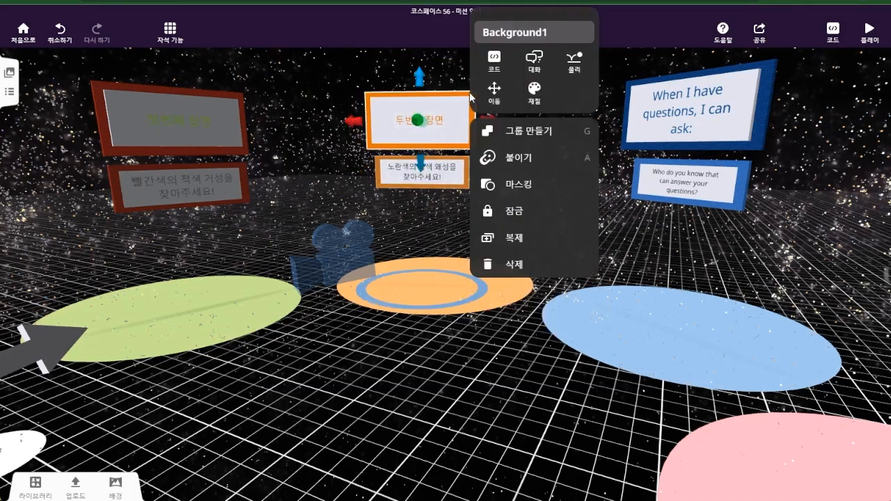
{"action": "left_click", "coordinate": [533, 93]}
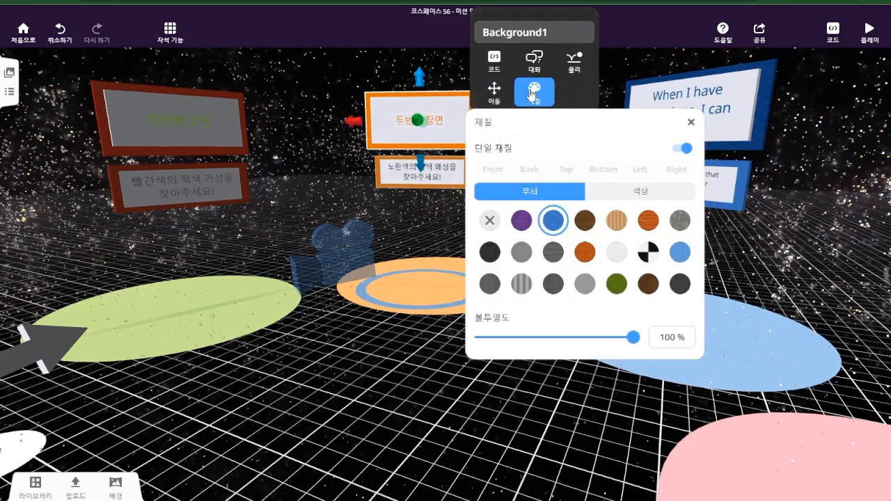
{"action": "left_click", "coordinate": [637, 193]}
{"action": "left_click", "coordinate": [490, 252]}
Recolor the orange frame around the lower panel, 노란색의 황색 왜성을 찾아주세요!, yellow.
{"action": "left_click", "coordinate": [465, 162]}
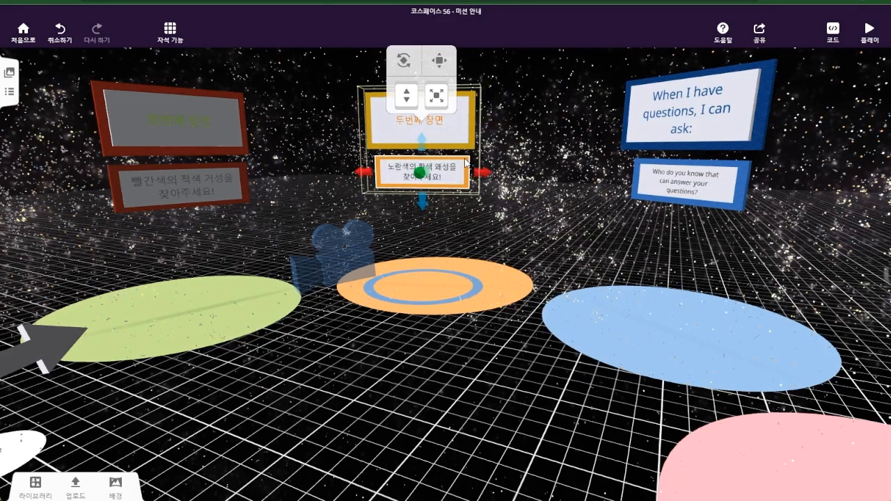
{"action": "right_click", "coordinate": [465, 162]}
{"action": "left_click", "coordinate": [530, 132]}
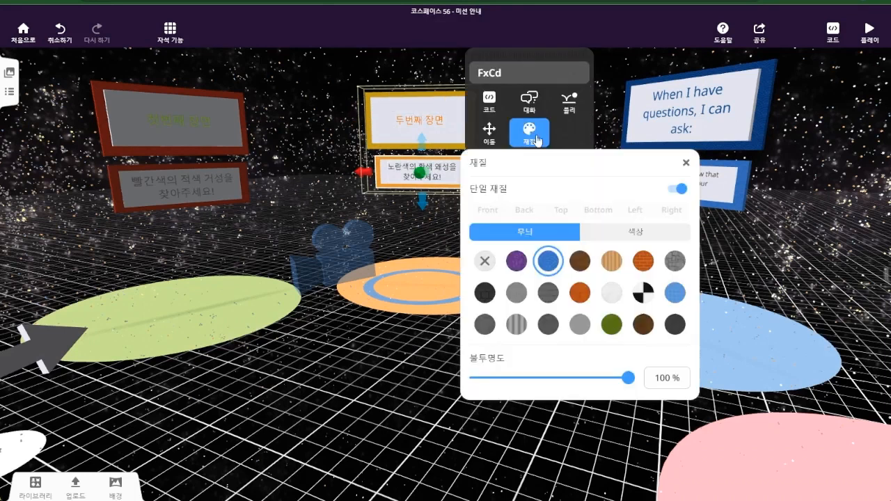
{"action": "left_click", "coordinate": [636, 231]}
{"action": "left_click", "coordinate": [485, 293]}
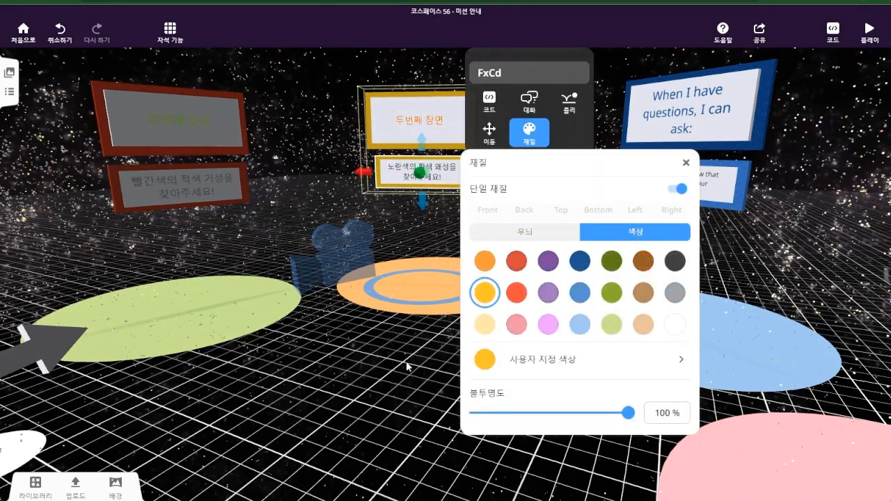
{"action": "left_click", "coordinate": [485, 409]}
Replace the text on the upper blue-framed panel, When I have questions, I can ask:, with 세번째 장면.
{"action": "left_click_drag", "start_coordinate": [487, 410], "coordinate": [571, 412]}
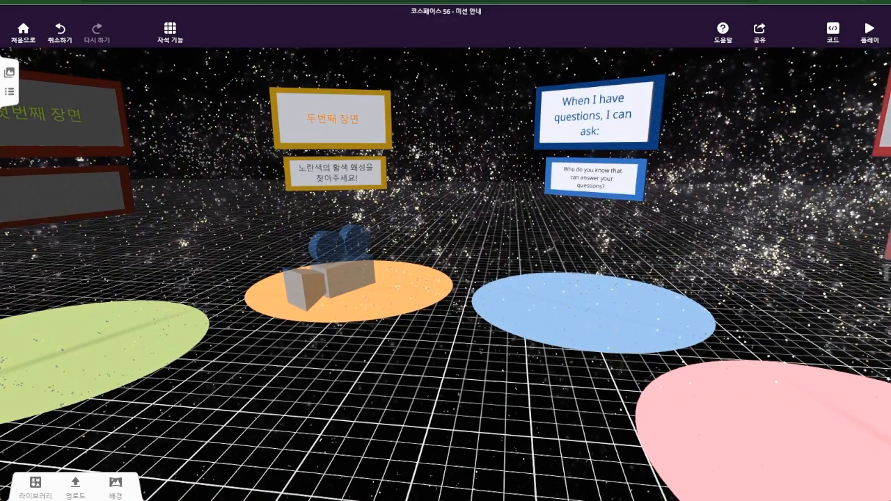
{"action": "left_click", "coordinate": [605, 122]}
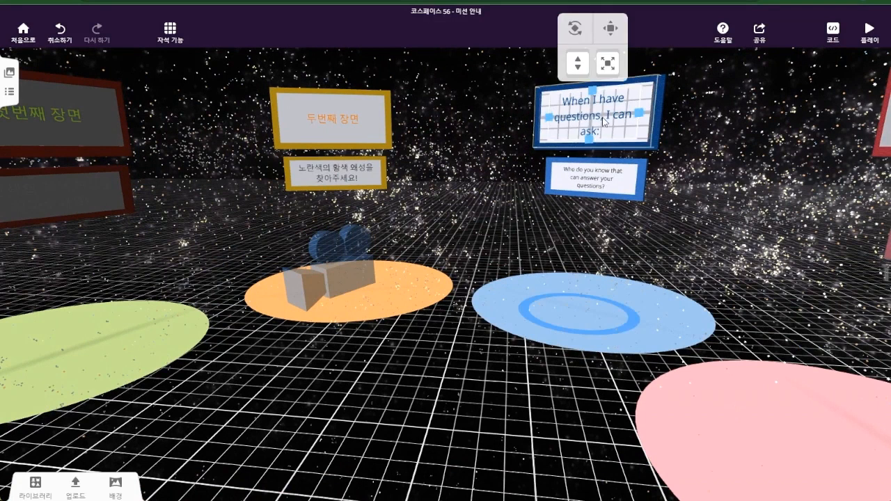
{"action": "right_click", "coordinate": [603, 121]}
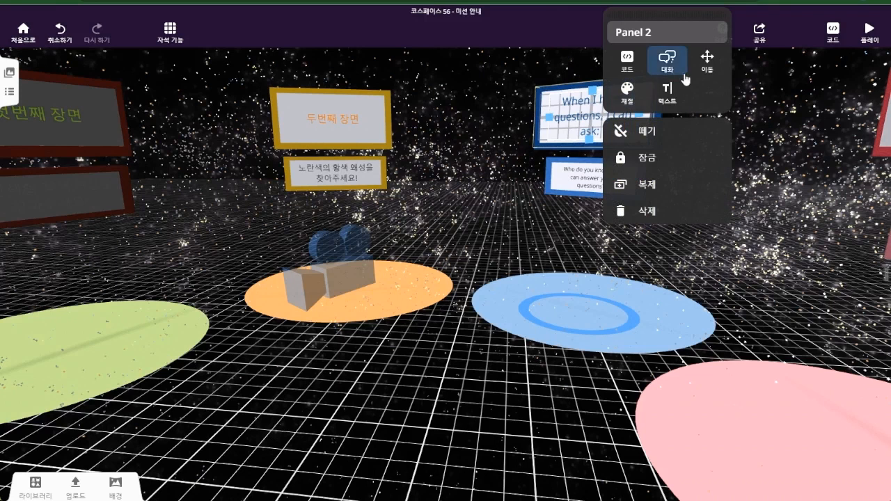
{"action": "left_click", "coordinate": [667, 92]}
{"action": "left_click_drag", "start_coordinate": [754, 185], "coordinate": [613, 184]}
{"action": "type", "text": "세번째 장ㅁ"}
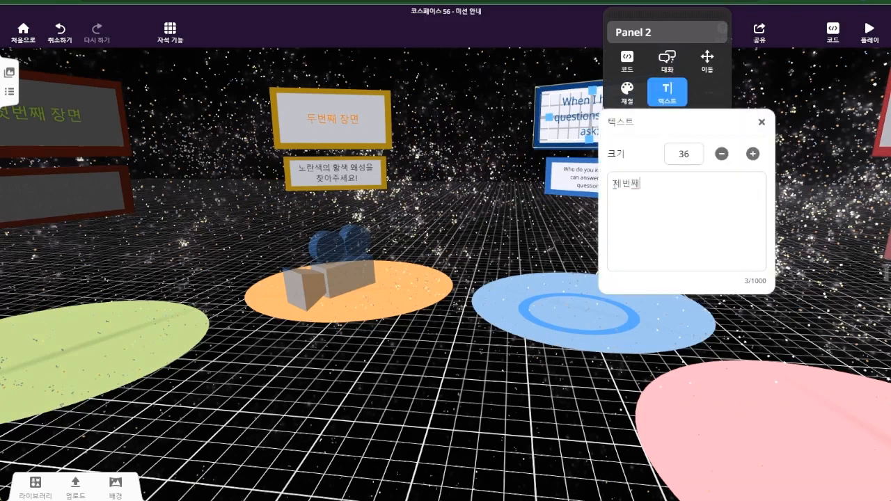
{"action": "left_click", "coordinate": [803, 170]}
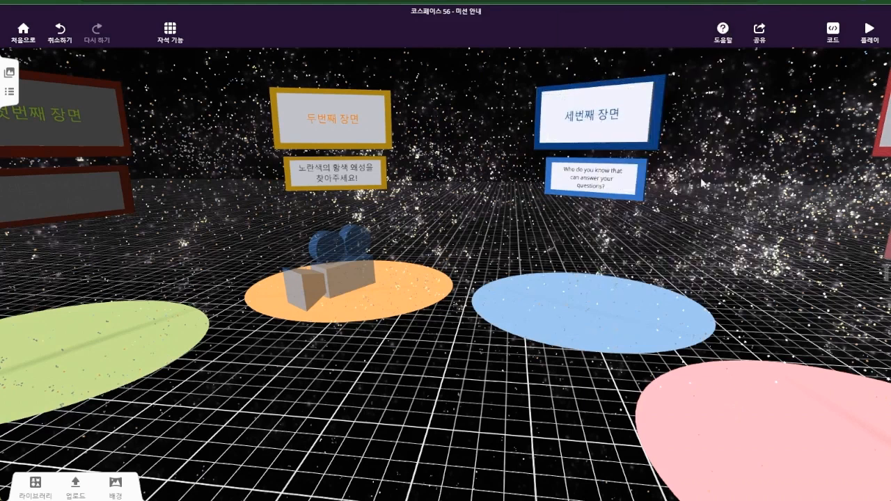
Replace the text on the lower blue-framed panel with 파란색의 청색 거성을 찾아주세요!
{"action": "left_click", "coordinate": [593, 180]}
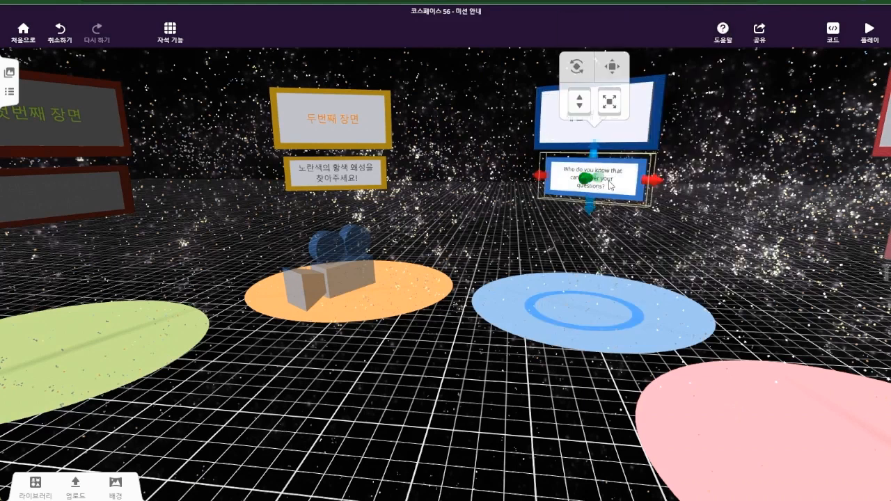
{"action": "right_click", "coordinate": [610, 186]}
{"action": "left_click", "coordinate": [714, 155]}
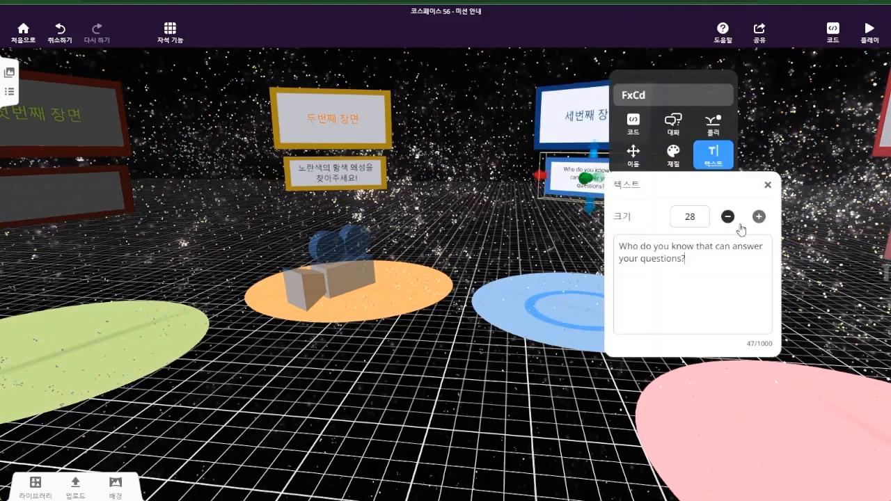
{"action": "left_click_drag", "start_coordinate": [687, 258], "coordinate": [619, 247]}
{"action": "type", "text": "파란"}
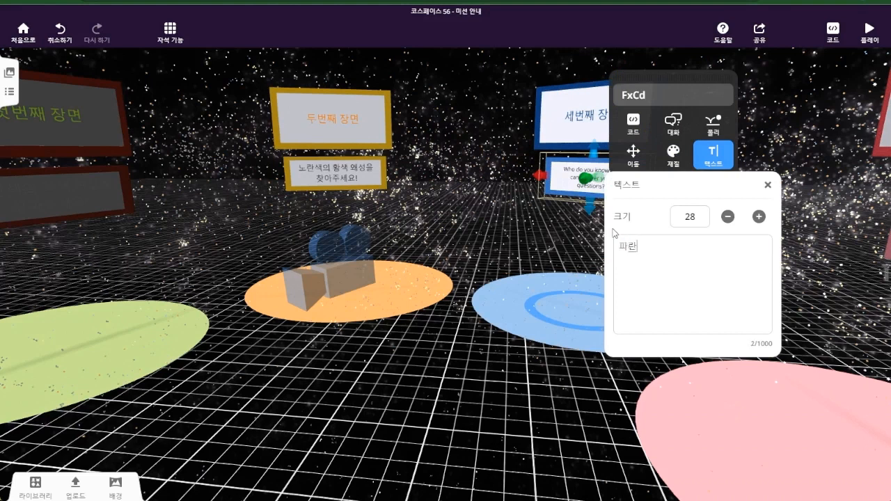
{"action": "type", "text": "색의 청색 거성을 찾아주세요!"}
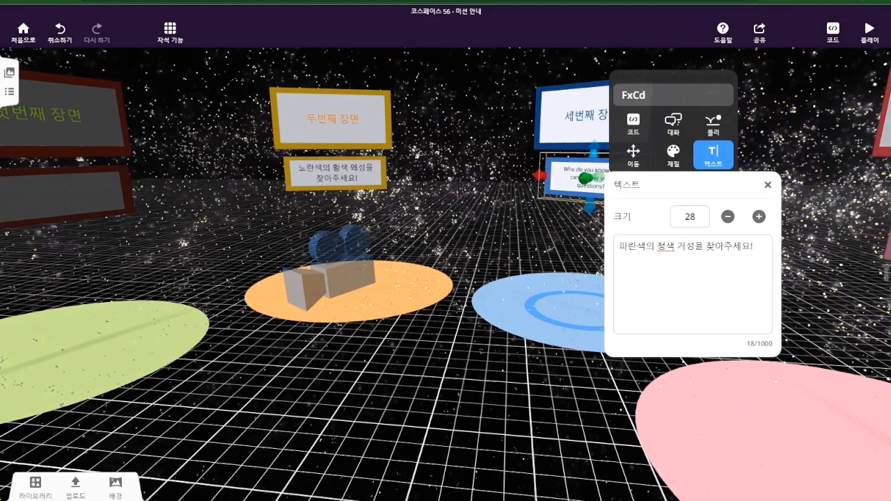
{"action": "left_click", "coordinate": [825, 186]}
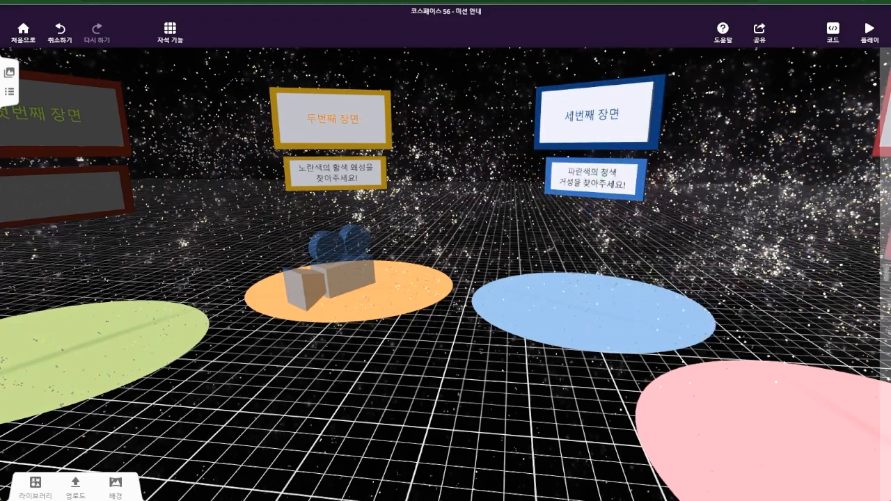
Replace the text on the upper red-framed panel, The people I want to protect are:, with 네번째 장면.
{"action": "left_click_drag", "start_coordinate": [446, 279], "coordinate": [557, 293]}
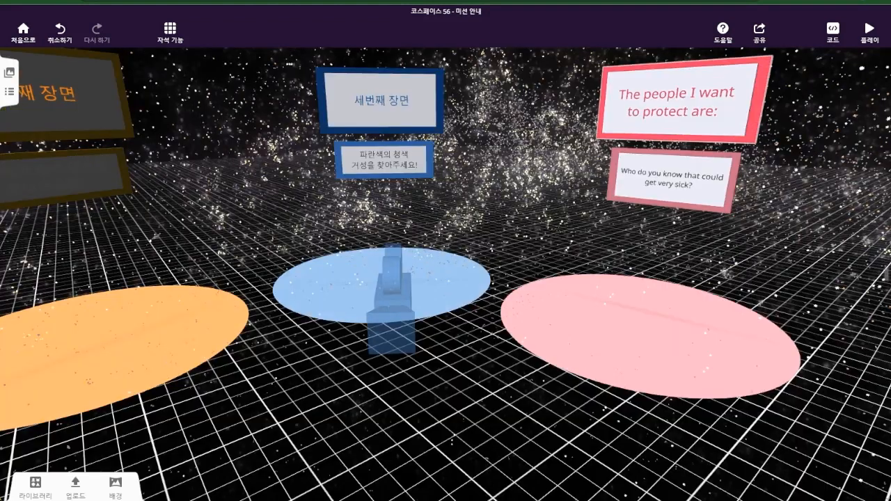
{"action": "left_click", "coordinate": [693, 101]}
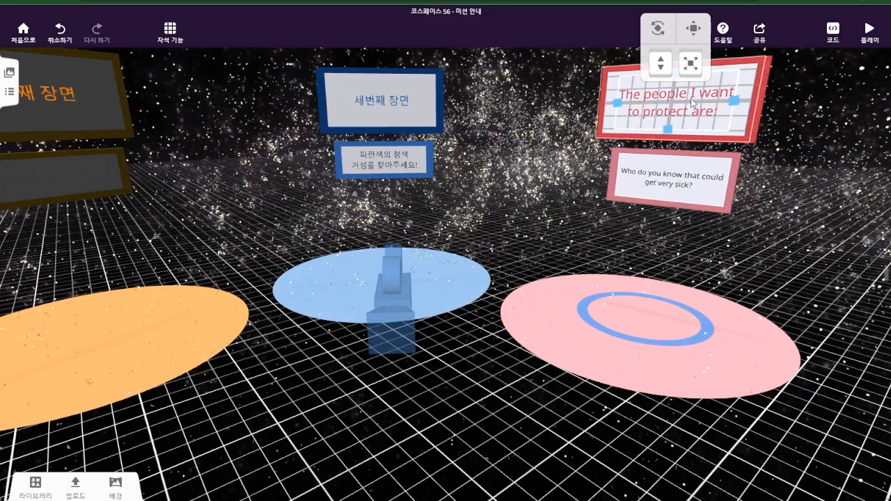
{"action": "left_click", "coordinate": [693, 101]}
{"action": "left_click", "coordinate": [756, 89]}
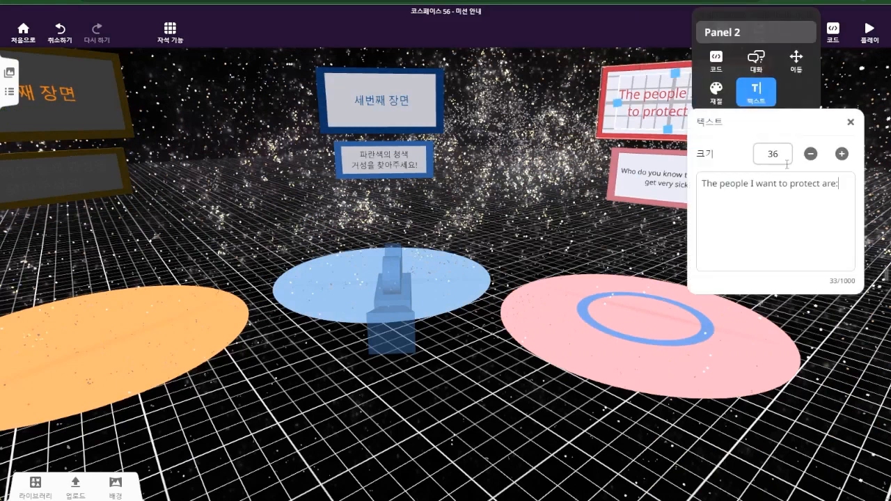
{"action": "left_click_drag", "start_coordinate": [842, 182], "coordinate": [698, 183]}
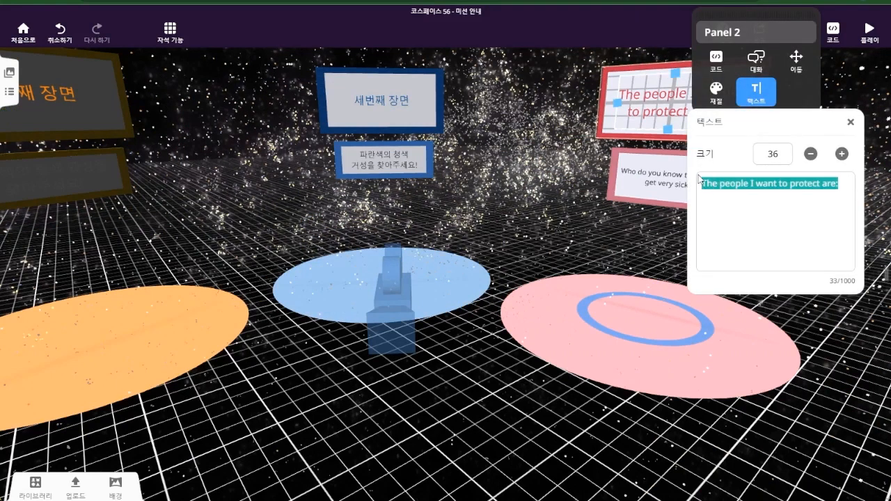
{"action": "key", "text": "BackSpace"}
{"action": "type", "text": "세번째 장면"}
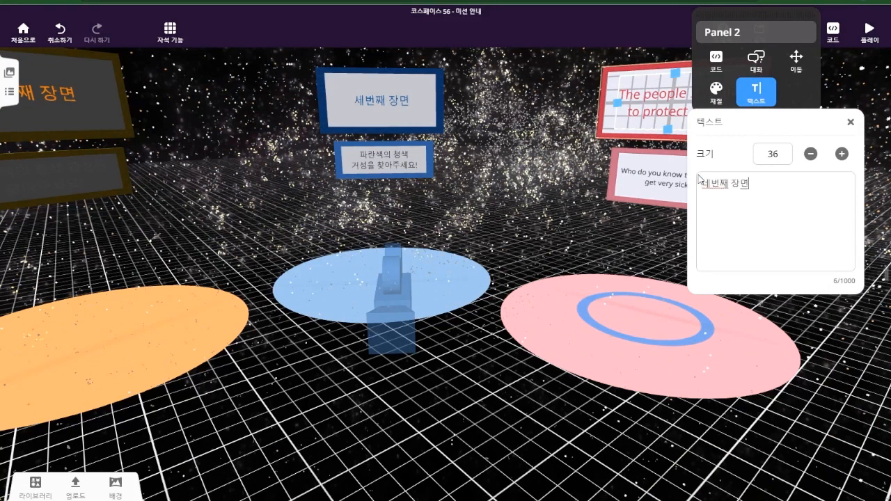
{"action": "left_click", "coordinate": [531, 348]}
Replace the text on the lower pink-framed panel with 하얀색의 백색 왜성을 찾아주세요!
{"action": "left_click", "coordinate": [674, 180]}
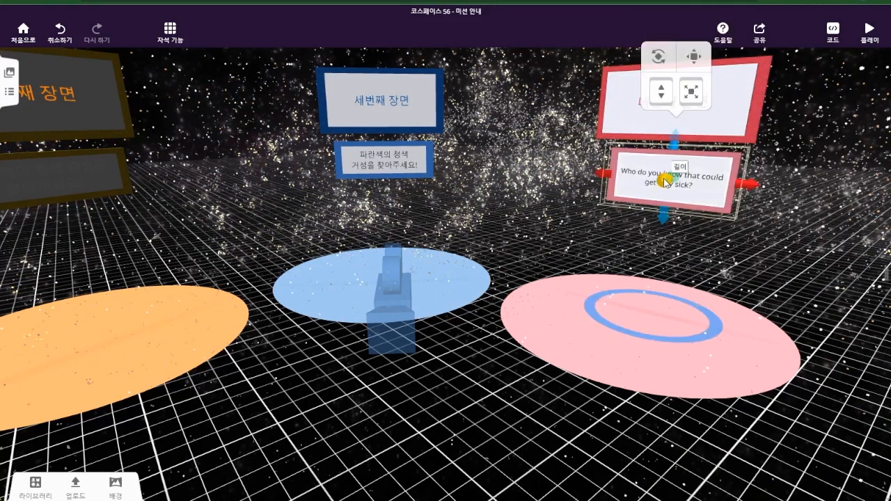
{"action": "left_click", "coordinate": [691, 184]}
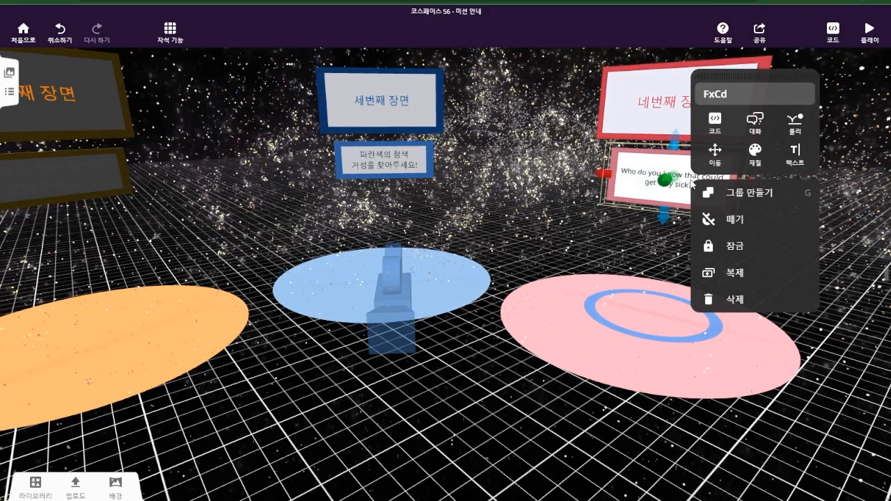
{"action": "left_click", "coordinate": [795, 153]}
{"action": "left_click_drag", "start_coordinate": [743, 257], "coordinate": [702, 244]}
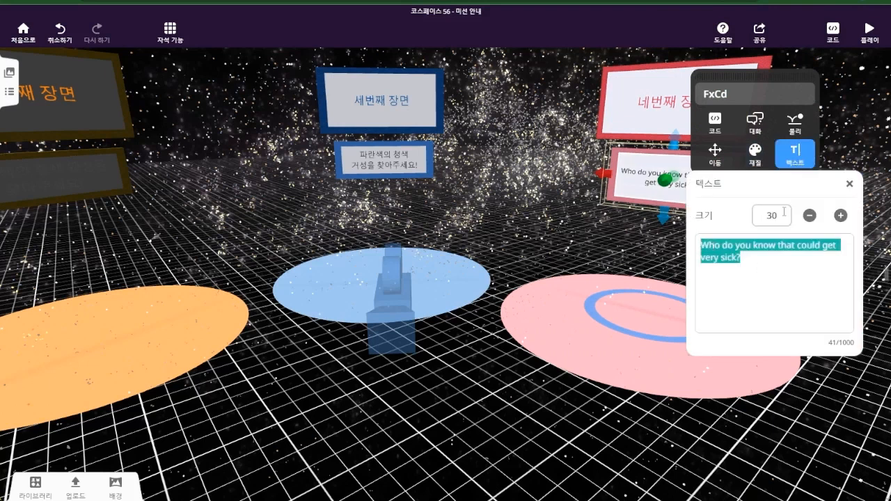
{"action": "type", "text": "하얀색의 백색 왜성을 찾아주세요!"}
{"action": "left_click", "coordinate": [697, 465]}
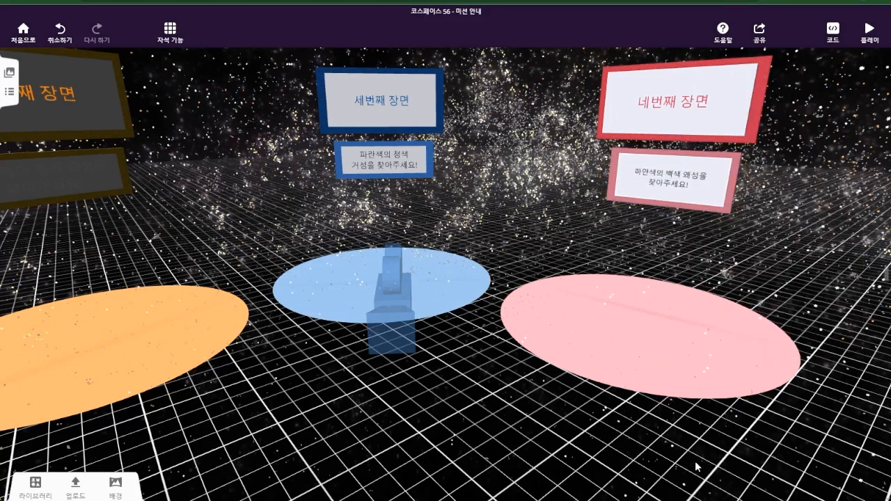
Recolor the red frame around the 네번째 장면 panel light gray.
{"action": "left_click", "coordinate": [769, 78]}
{"action": "right_click", "coordinate": [769, 78]}
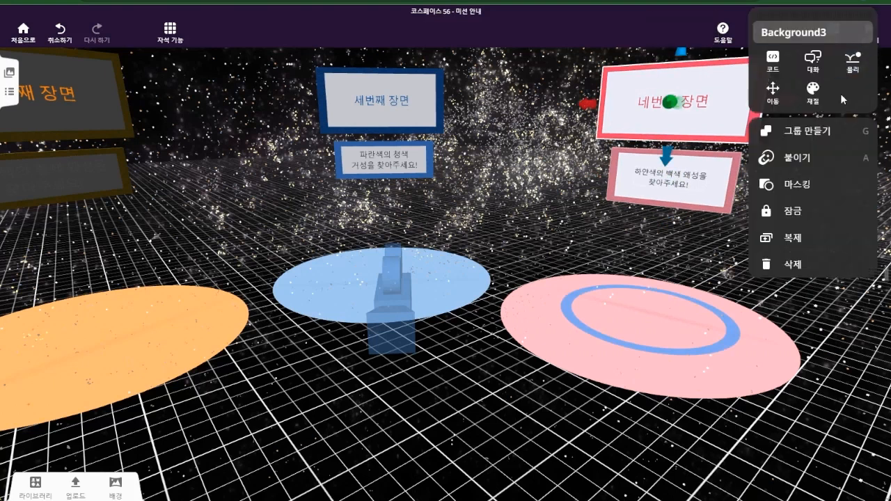
{"action": "left_click", "coordinate": [822, 98]}
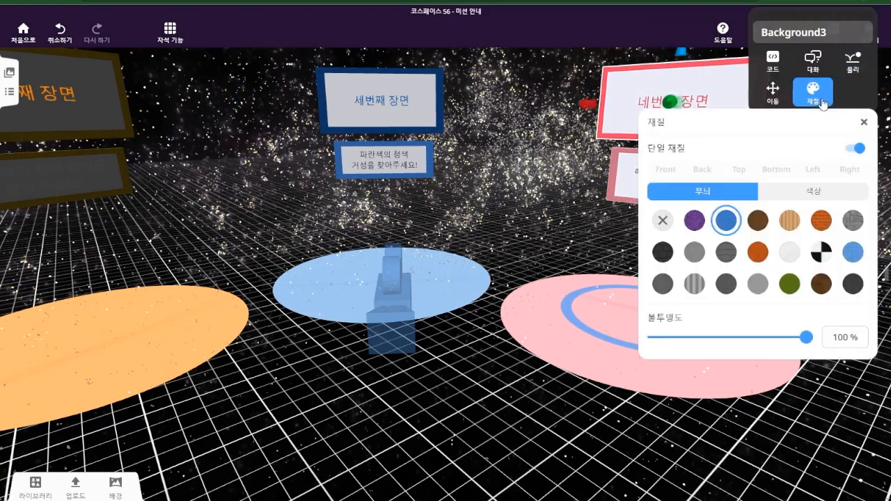
{"action": "left_click", "coordinate": [828, 192]}
{"action": "left_click", "coordinate": [853, 284]}
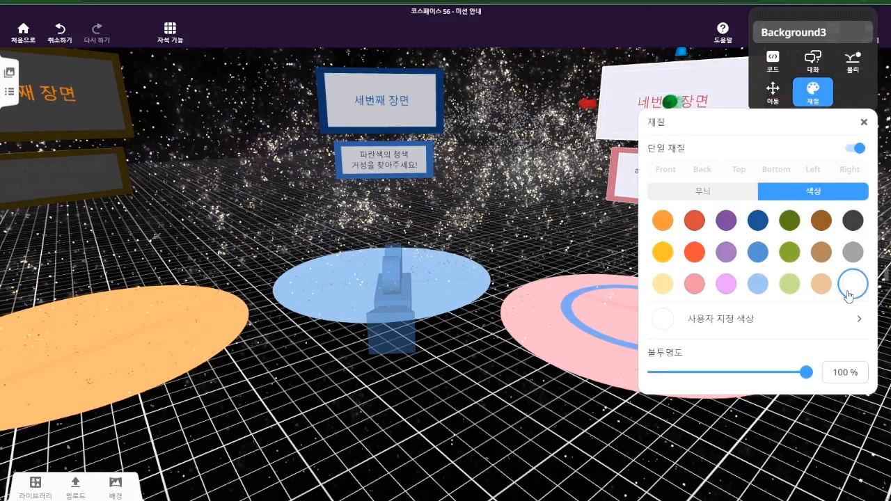
{"action": "left_click", "coordinate": [853, 252]}
{"action": "left_click", "coordinate": [615, 321]}
Recolor the pink frame around the lower panel, 하얀색의 백색 왜성을 찾아주세요!, light gray.
{"action": "left_click", "coordinate": [722, 159]}
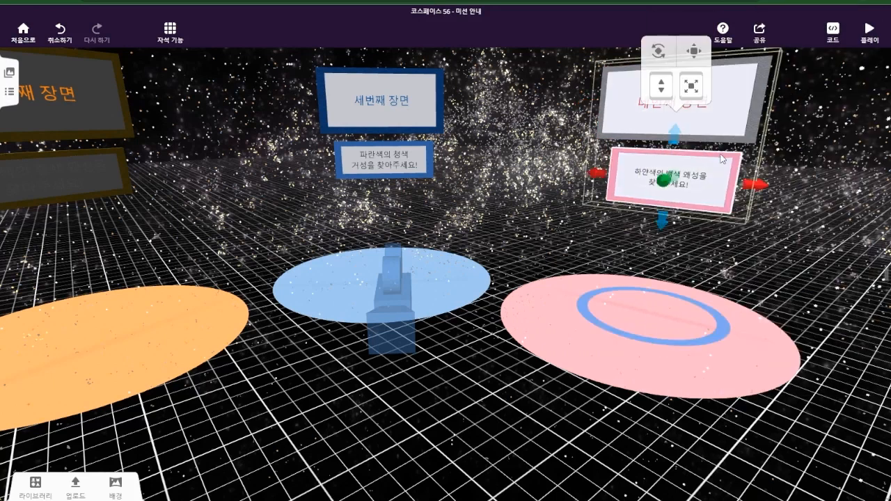
{"action": "left_click", "coordinate": [723, 159]}
{"action": "left_click", "coordinate": [785, 137]}
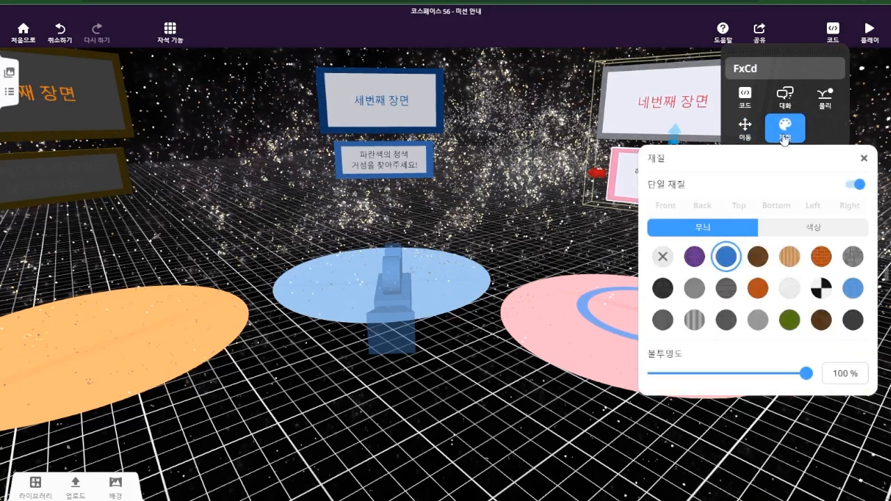
{"action": "left_click", "coordinate": [829, 228]}
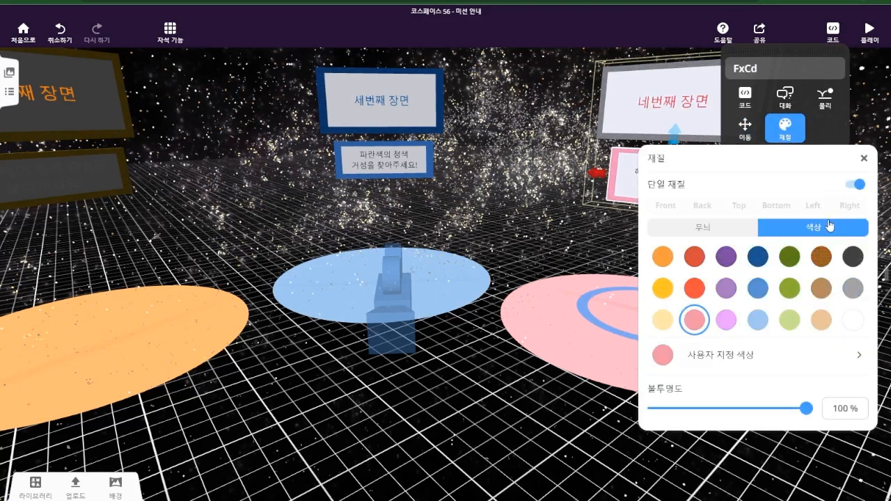
{"action": "left_click", "coordinate": [856, 293]}
{"action": "left_click", "coordinate": [584, 425]}
Replace the text on the yellow-framed panel, My message to the world:, with 마지막 장면에서는 블랙홀을 찾아봅시다!
{"action": "left_click_drag", "start_coordinate": [583, 427], "coordinate": [718, 409]}
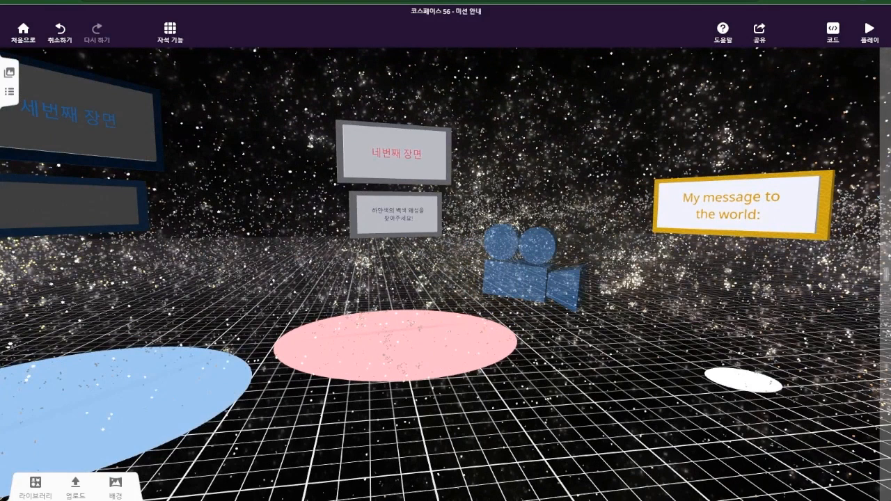
{"action": "left_click_drag", "start_coordinate": [639, 406], "coordinate": [684, 432]}
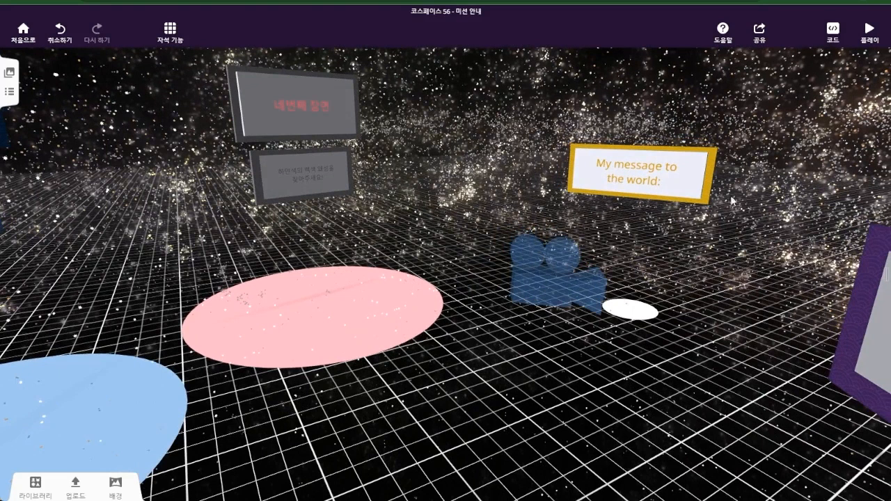
{"action": "left_click", "coordinate": [652, 181]}
{"action": "right_click", "coordinate": [652, 181]}
{"action": "left_click", "coordinate": [714, 150]}
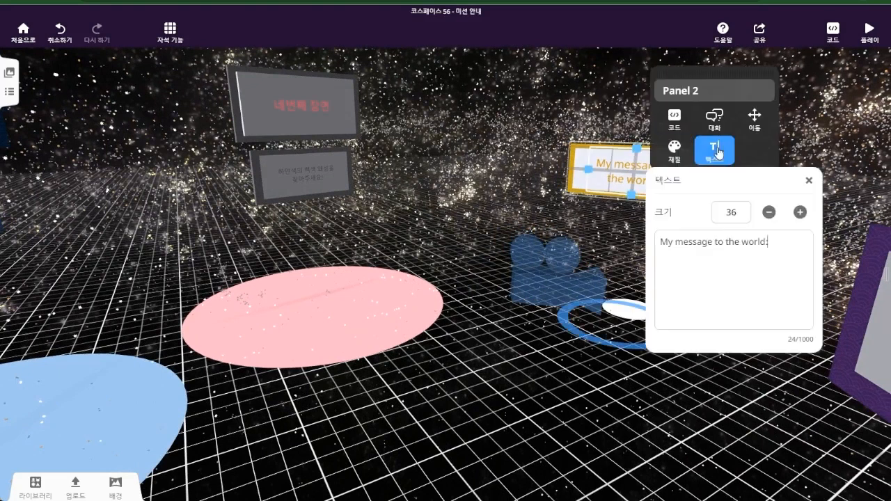
{"action": "left_click_drag", "start_coordinate": [769, 242], "coordinate": [653, 239]}
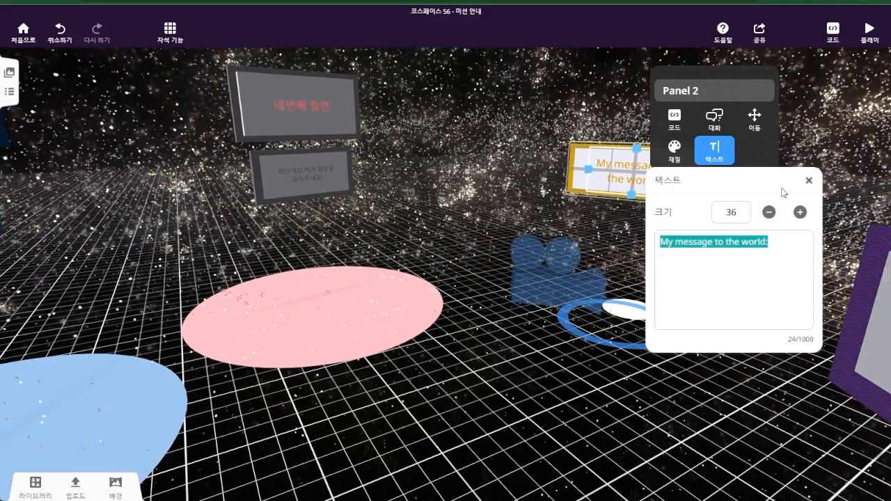
{"action": "type", "text": "마지막 장면에"}
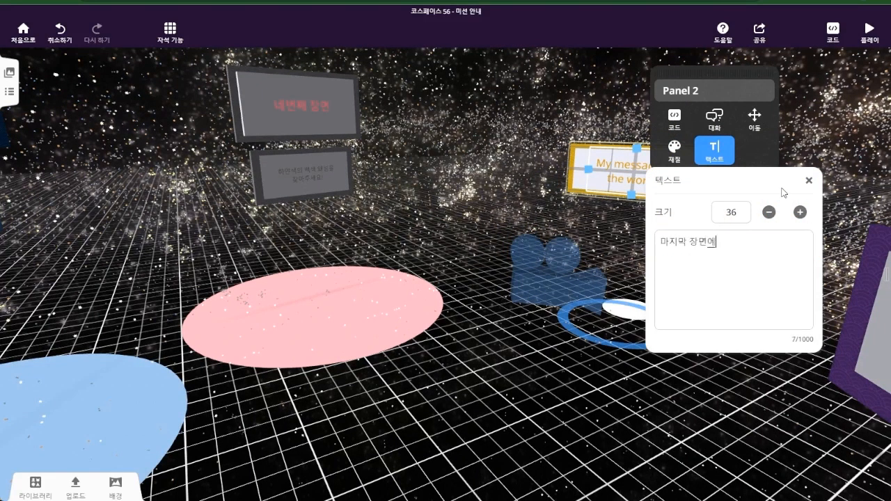
{"action": "type", "text": "서는 블랙홀을 찾아봅시다!"}
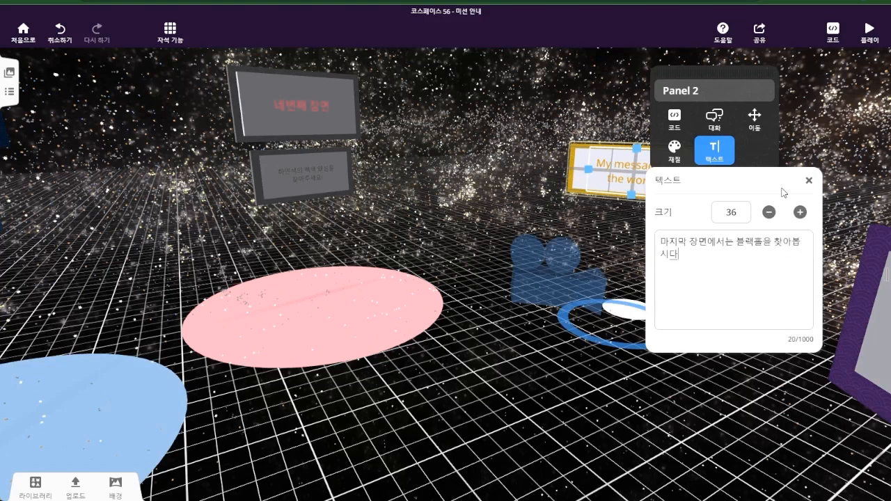
{"action": "left_click", "coordinate": [684, 423]}
Recolor the yellow frame around the 마지막 장면에서는 블랙홀을 찾아봅시다! panel dark gray.
{"action": "double_click", "coordinate": [690, 151]}
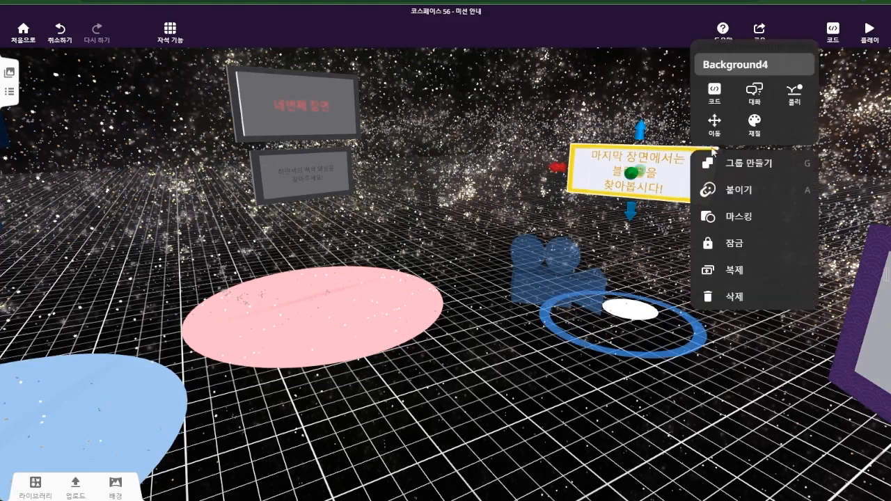
{"action": "left_click", "coordinate": [755, 124]}
{"action": "left_click", "coordinate": [821, 225]}
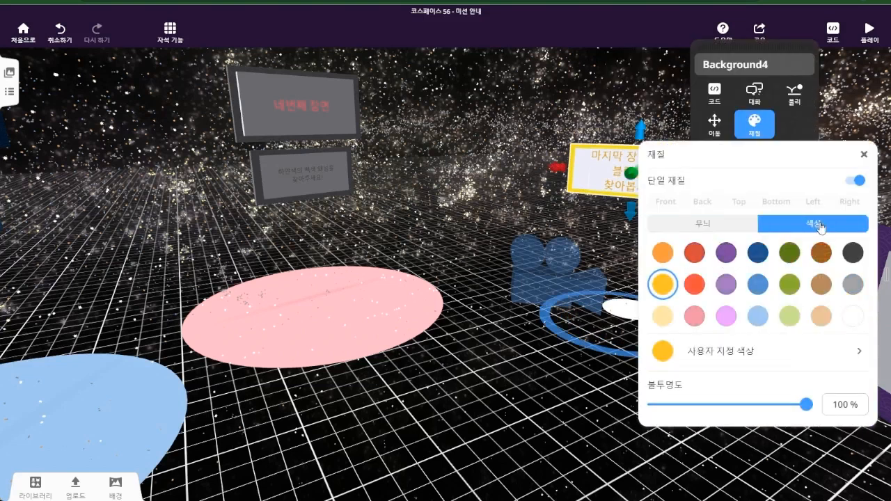
{"action": "left_click", "coordinate": [852, 253]}
{"action": "left_click", "coordinate": [567, 387]}
Place a 3D text object over the small white disc in front of the black hole mission panel and rotate it slightly to face forward.
{"action": "left_click_drag", "start_coordinate": [562, 409], "coordinate": [642, 388]}
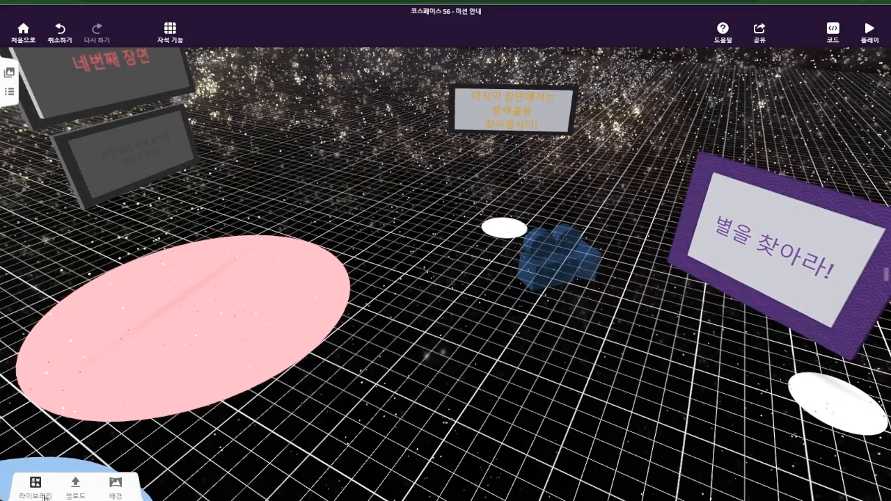
{"action": "left_click", "coordinate": [37, 488]}
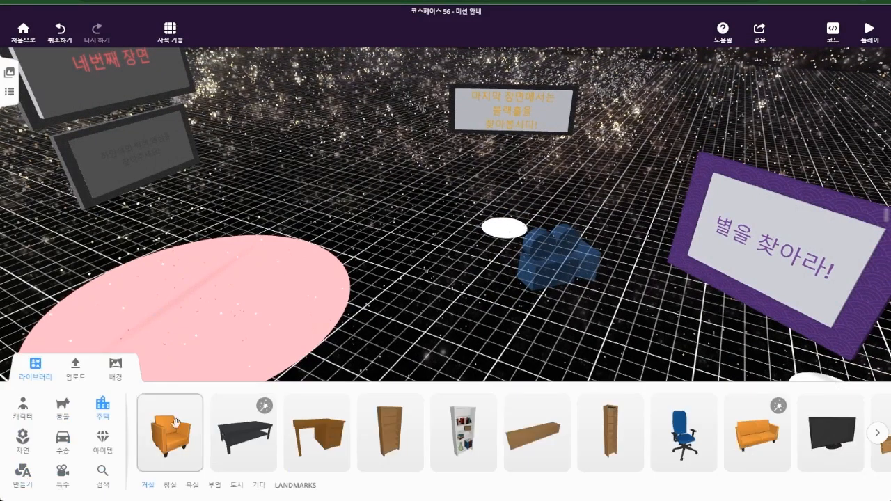
{"action": "left_click", "coordinate": [9, 479]}
{"action": "left_click_drag", "start_coordinate": [476, 446], "coordinate": [505, 201]}
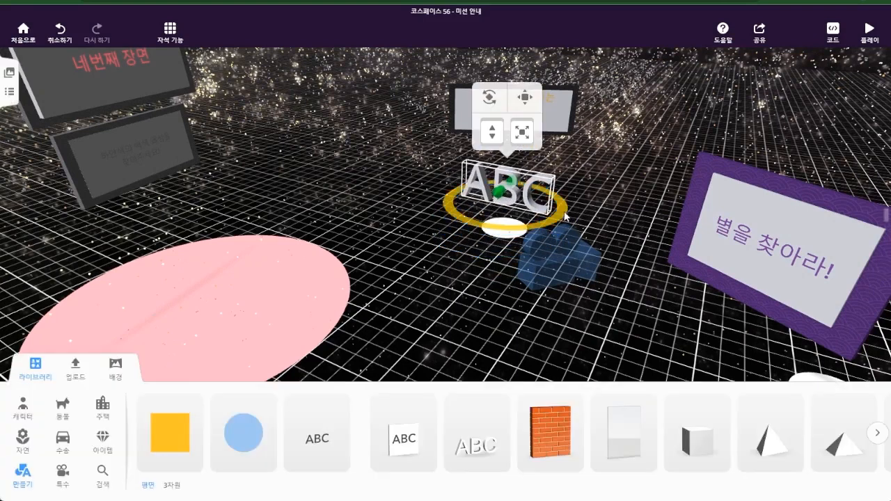
{"action": "mouse_move", "coordinate": [572, 203]}
{"action": "left_mouse_down"}
{"action": "mouse_move", "coordinate": [578, 186]}
{"action": "mouse_move", "coordinate": [562, 196]}
{"action": "left_mouse_up"}
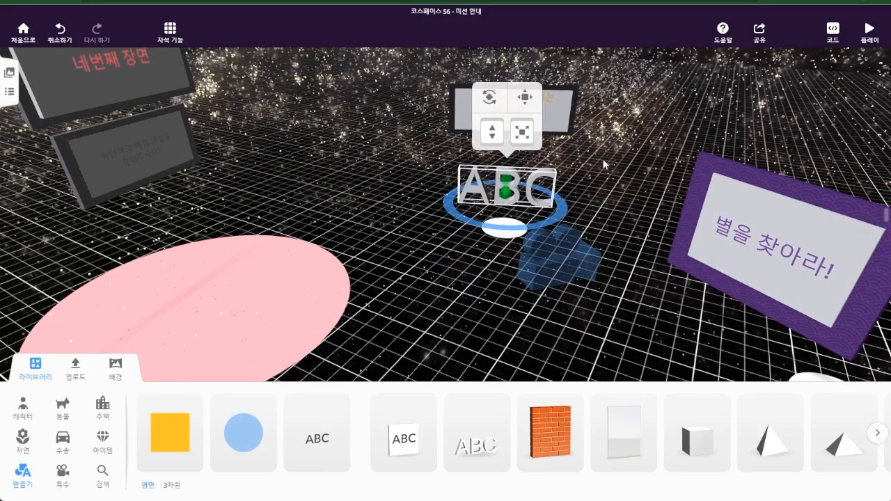
Recolor the yellow lettering on the 마지막 장면에서는 블랙홀을 찾아봅시다! panel dark gray.
{"action": "left_click", "coordinate": [504, 102]}
{"action": "left_click", "coordinate": [505, 101]}
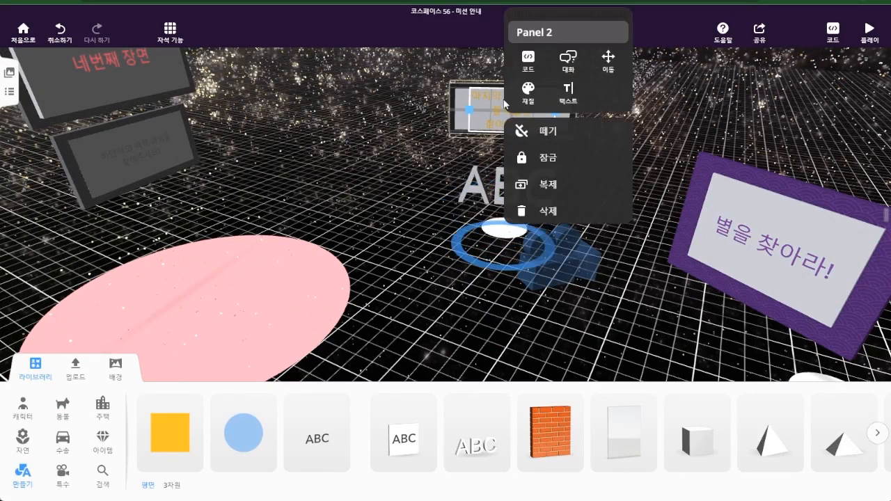
{"action": "left_click", "coordinate": [569, 91]}
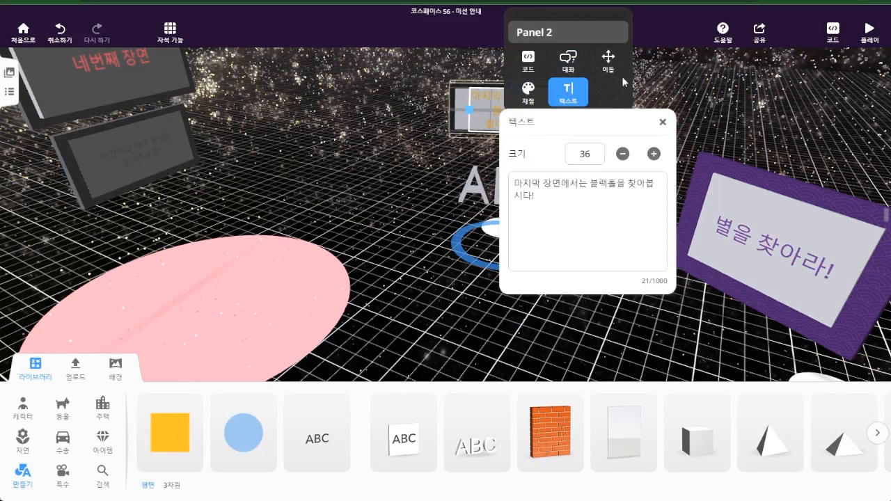
{"action": "left_click", "coordinate": [703, 80]}
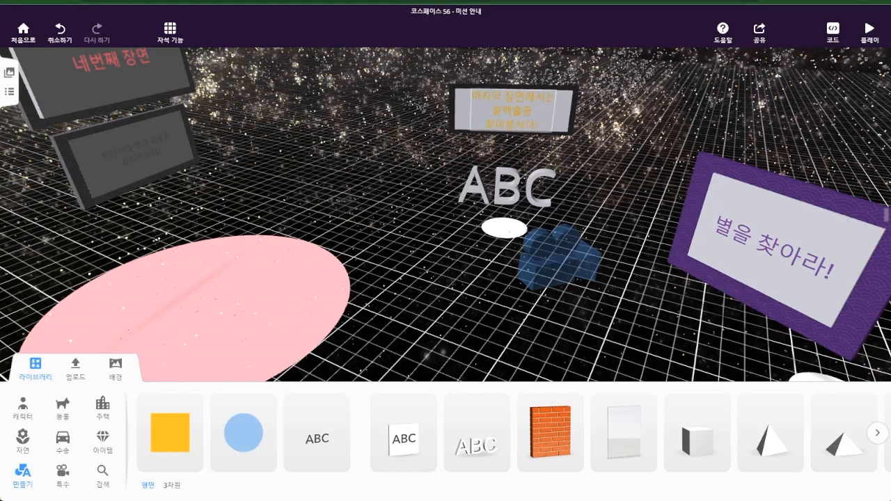
{"action": "left_click", "coordinate": [524, 103]}
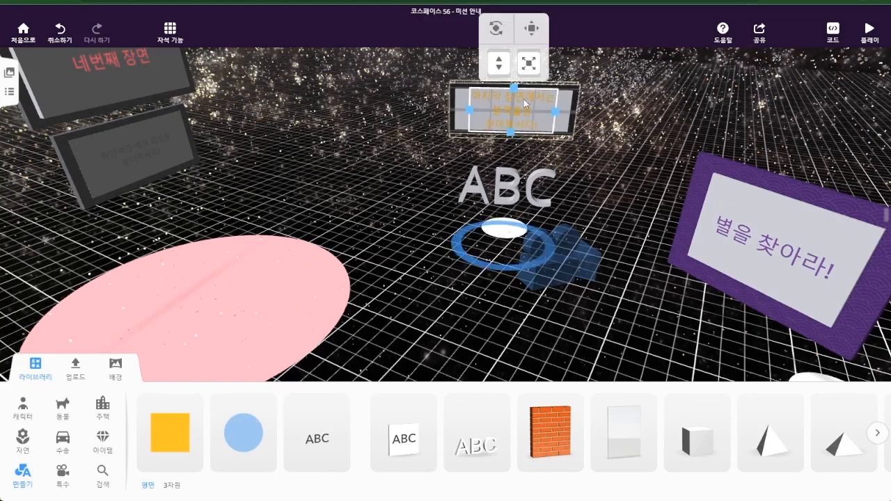
{"action": "right_click", "coordinate": [526, 103]}
{"action": "left_click", "coordinate": [551, 97]}
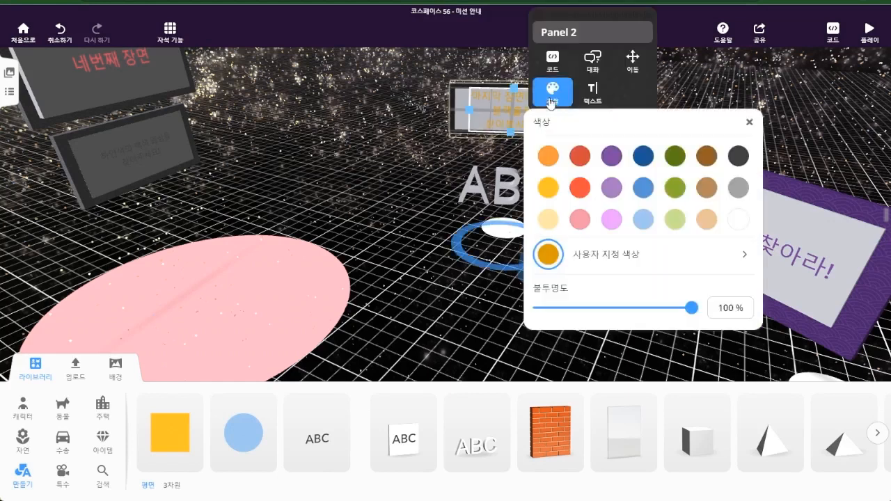
{"action": "left_click", "coordinate": [745, 157]}
{"action": "left_click", "coordinate": [499, 317]}
Try to change the ABC 3D text to 미션 시작! 클릭해주세요!
{"action": "left_click_drag", "start_coordinate": [499, 316], "coordinate": [530, 322]}
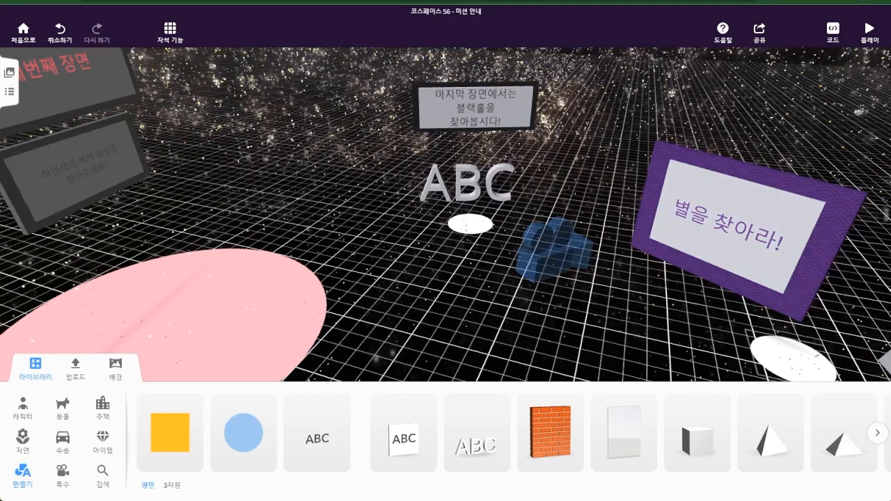
{"action": "left_click", "coordinate": [478, 188]}
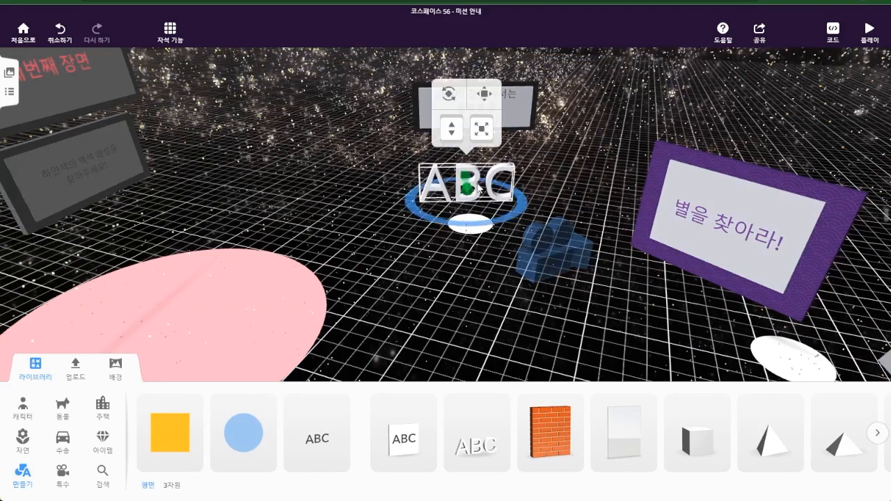
{"action": "left_click", "coordinate": [478, 188]}
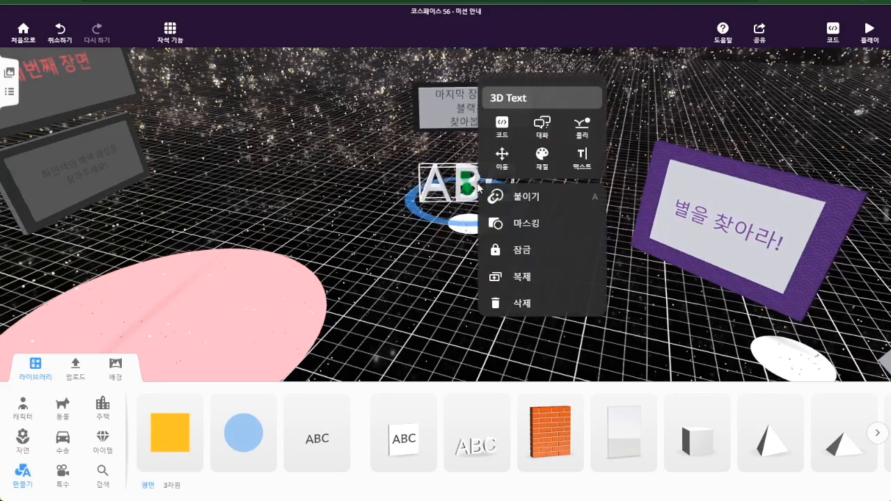
{"action": "left_click", "coordinate": [583, 158]}
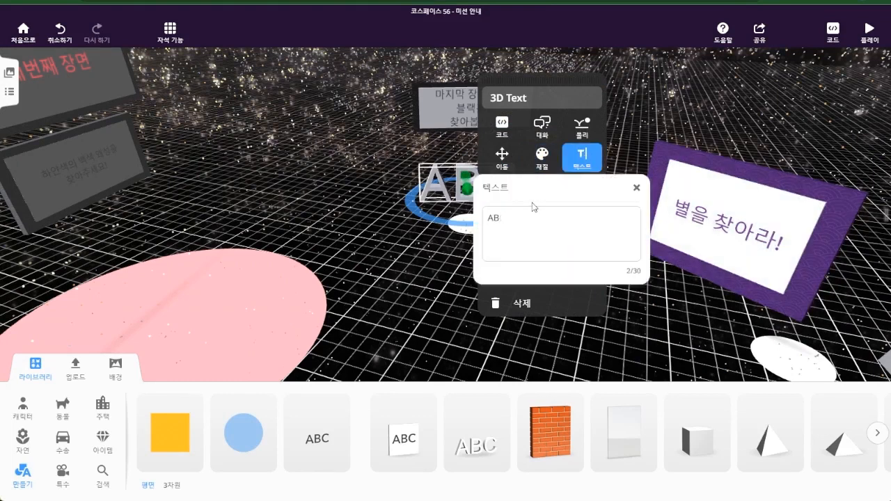
{"action": "type", "text": "미션 시작! 클릭해주세요!"}
Rename the 3D text object 미션 시작 and enable it for use in CoBlocks.
{"action": "left_click", "coordinate": [544, 99]}
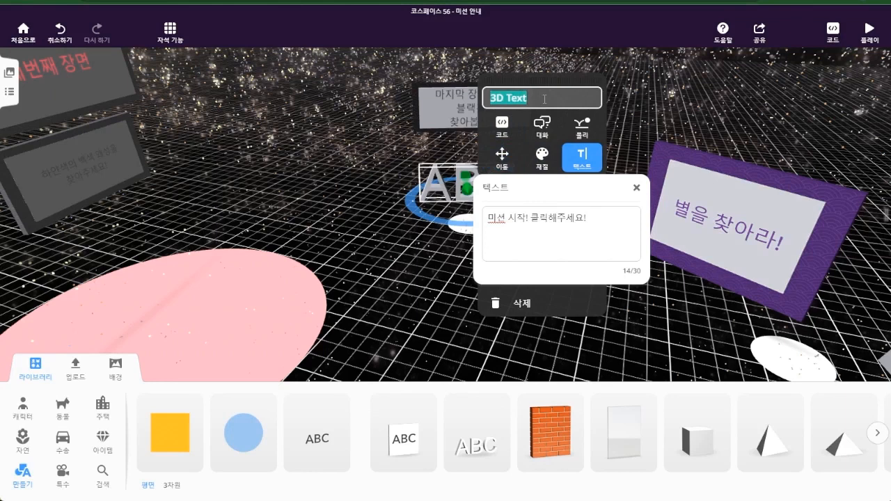
{"action": "type", "text": "미션 시작"}
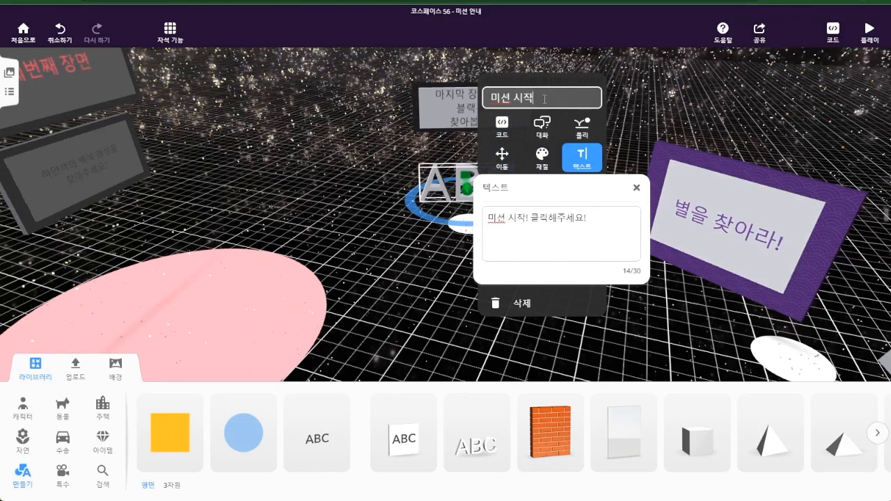
{"action": "left_click", "coordinate": [502, 126]}
{"action": "left_click", "coordinate": [606, 189]}
{"action": "left_click", "coordinate": [404, 329]}
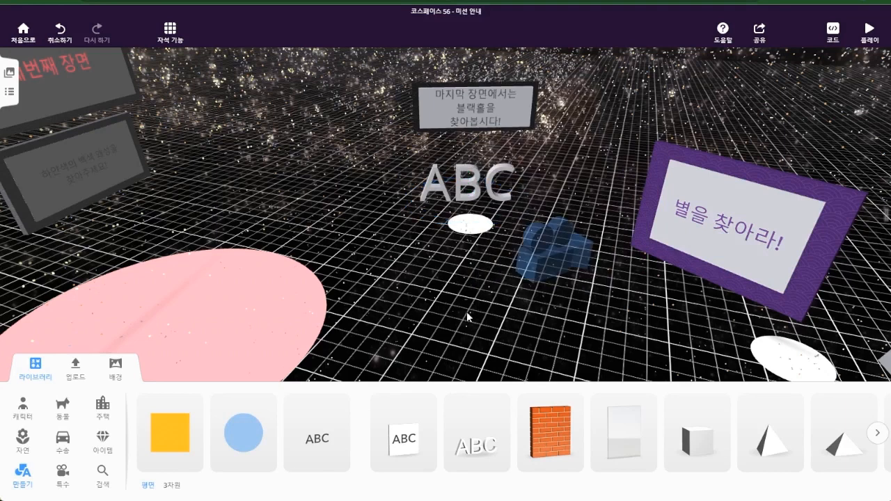
Replace the wording of the ABC 3D text object with 미션 시작! 클릭해주세요!
{"action": "left_click", "coordinate": [466, 186]}
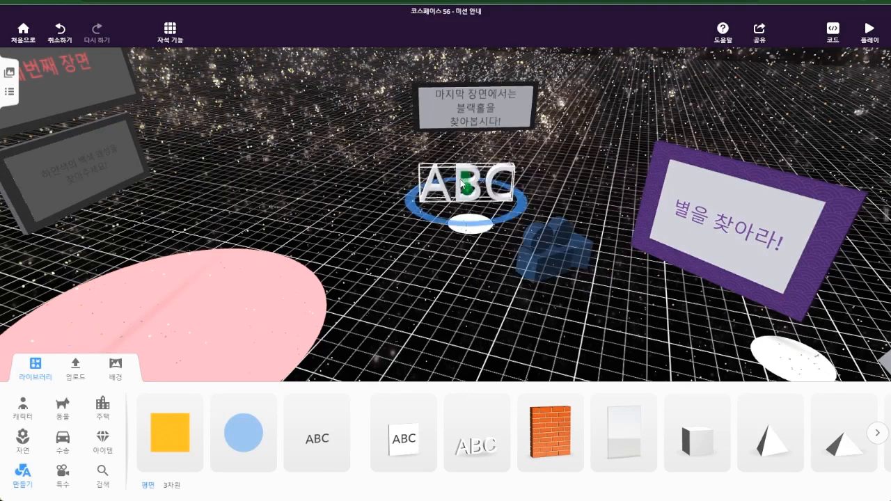
{"action": "left_click", "coordinate": [463, 183]}
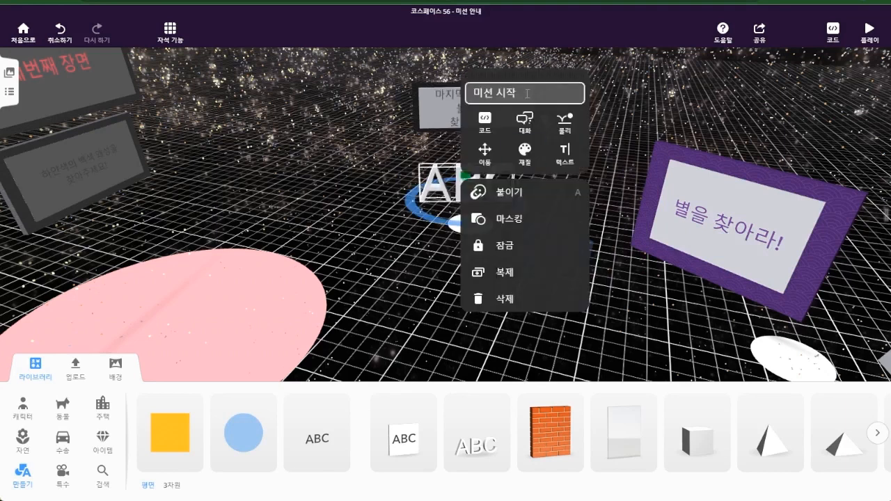
{"action": "left_click", "coordinate": [564, 154]}
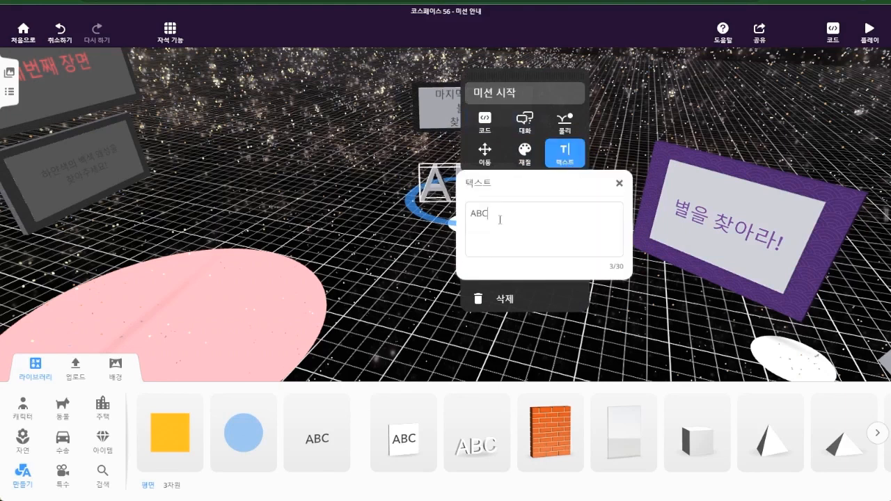
{"action": "key", "text": "BackSpace"}
{"action": "key", "text": "BackSpace"}
{"action": "type", "text": "미션 시작! 클릭해주세요!"}
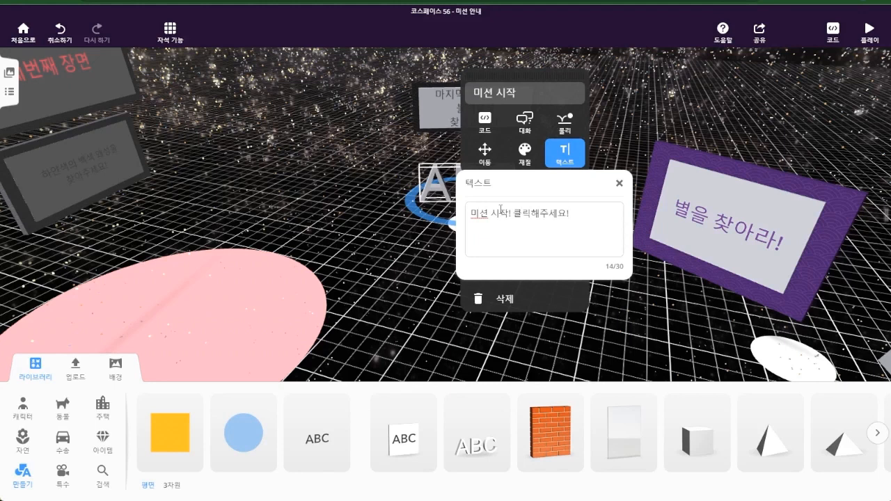
{"action": "left_click", "coordinate": [633, 313]}
Shift the 미션 시작! 클릭해주세요! 3D text away from the purple 별을 찾아라! panel toward the pink disc and close the object library.
{"action": "left_click", "coordinate": [572, 188]}
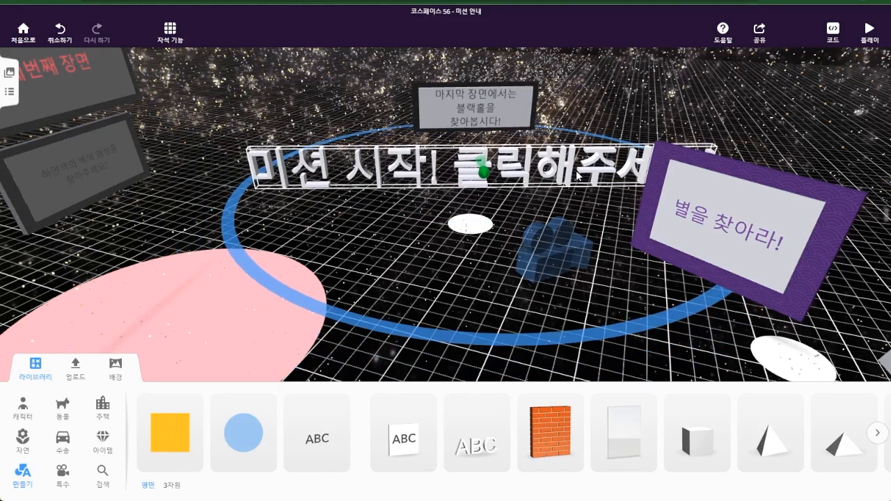
{"action": "left_click_drag", "start_coordinate": [561, 186], "coordinate": [506, 182]}
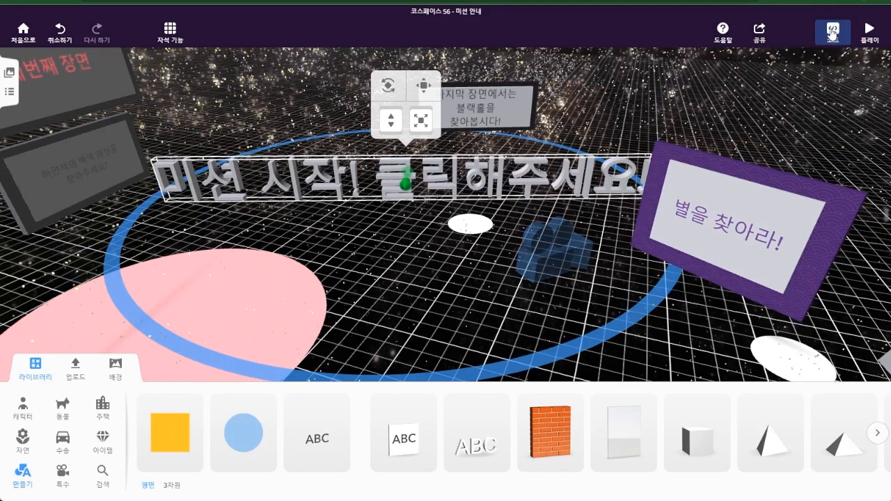
{"action": "left_click", "coordinate": [37, 367]}
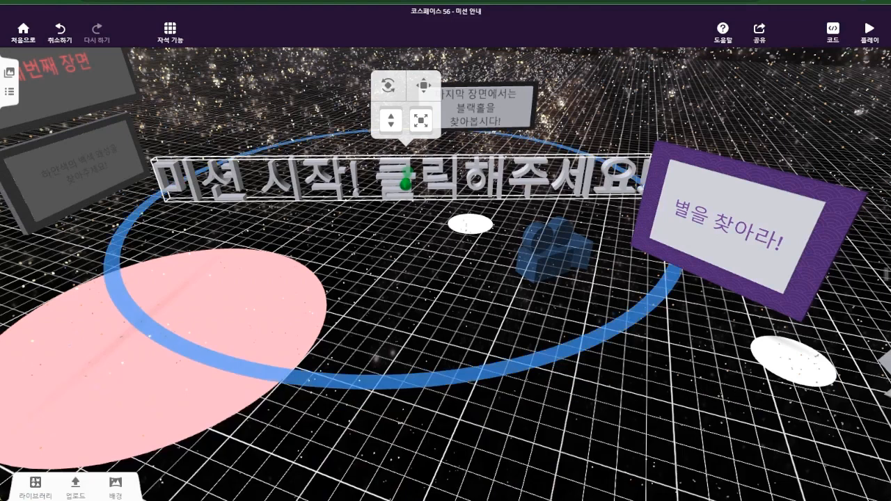
Create a CoBlocks script for the mission introduction scene and add a 클릭했을 때 event block set to 미션 시작.
{"action": "left_click", "coordinate": [845, 35]}
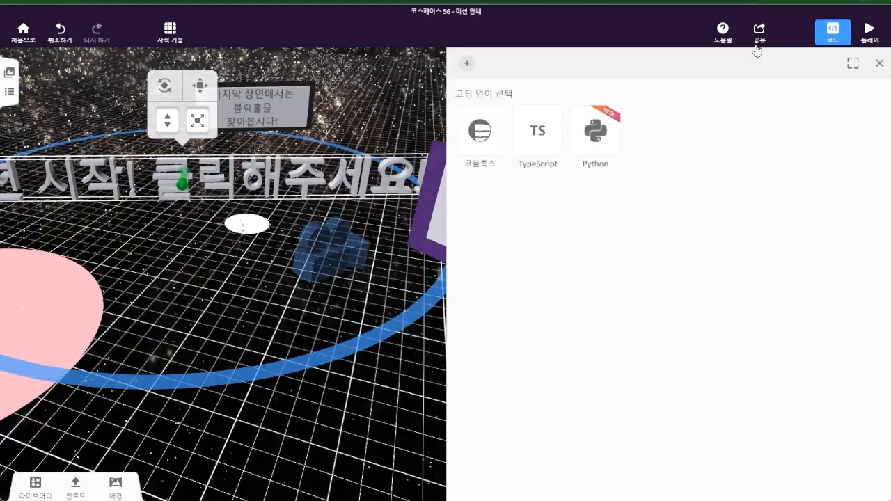
{"action": "left_click", "coordinate": [483, 145]}
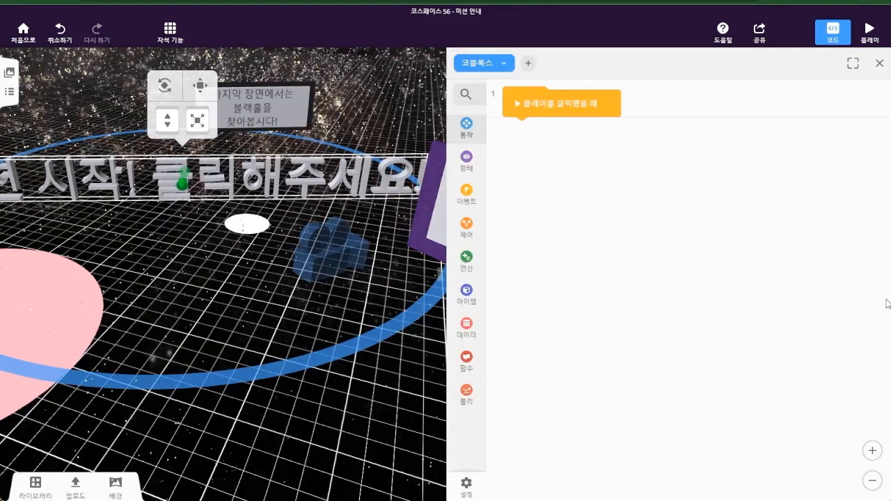
{"action": "left_click", "coordinate": [479, 96]}
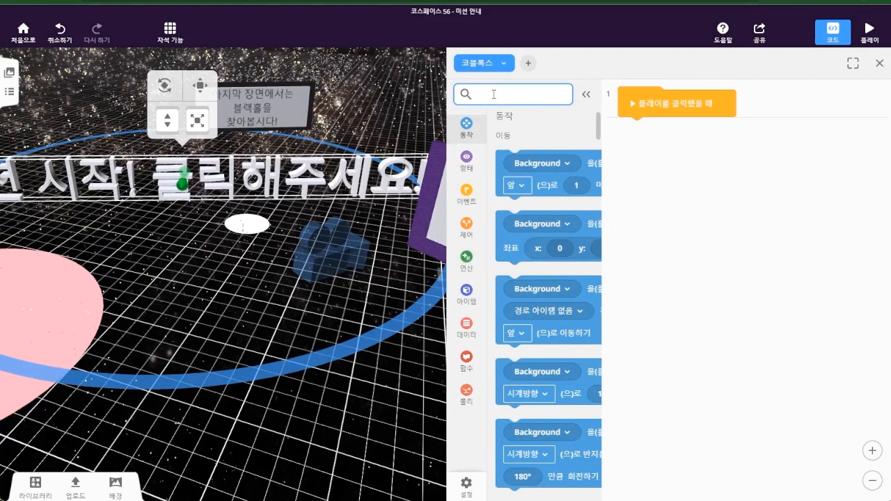
{"action": "type", "text": "클리"}
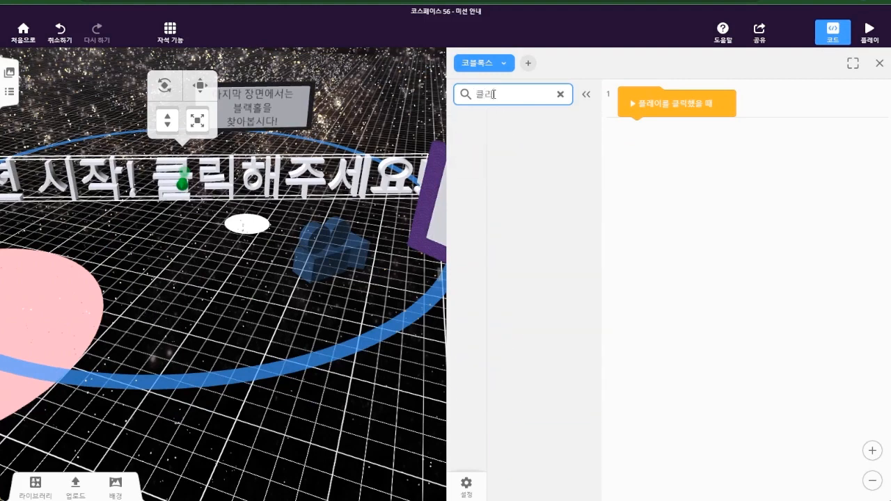
{"action": "type", "text": "ㄱ"}
{"action": "left_click_drag", "start_coordinate": [599, 159], "coordinate": [717, 140]}
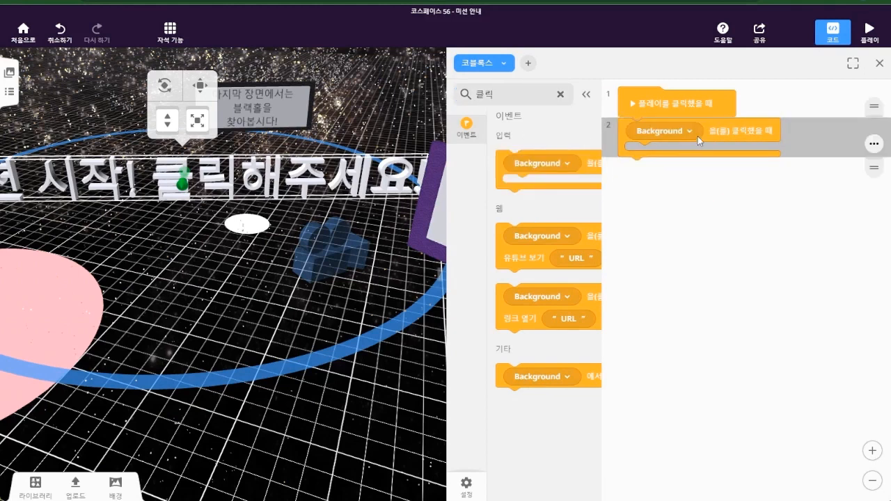
{"action": "left_click", "coordinate": [690, 134]}
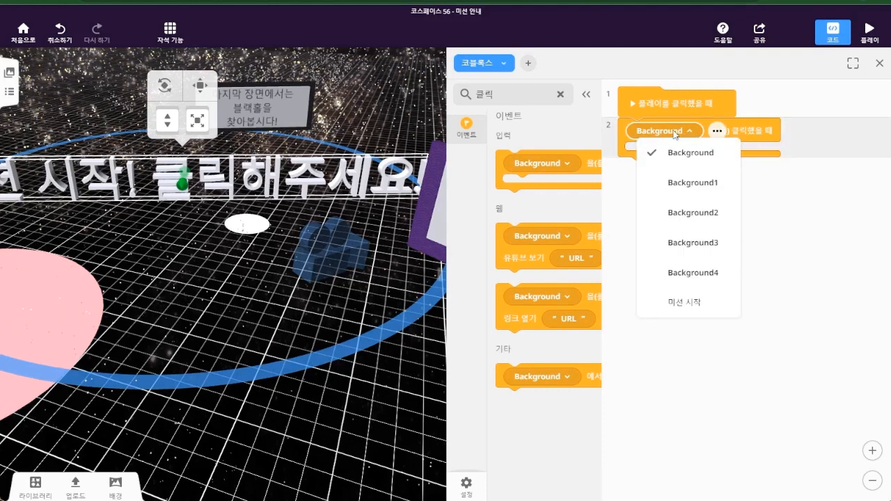
{"action": "left_click", "coordinate": [710, 314]}
Find the 장면으로 가기 block, place it inside the 미션 시작 click event, and open its target scene choices.
{"action": "left_click", "coordinate": [503, 94]}
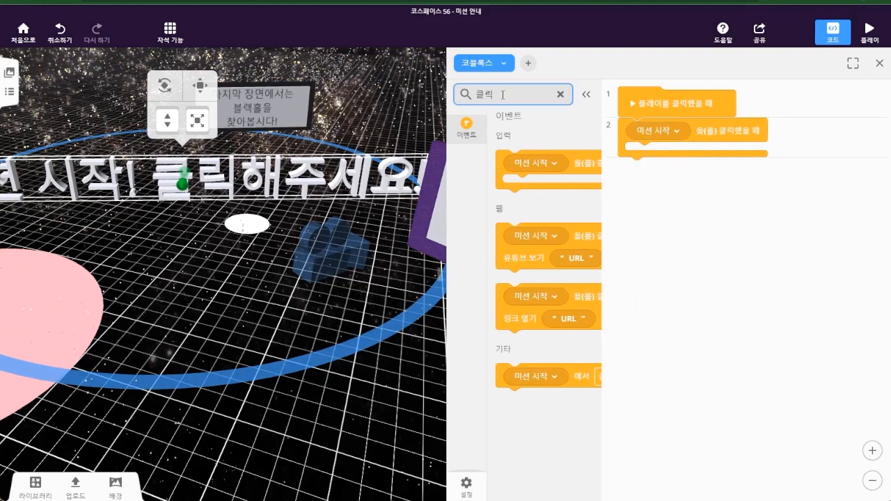
{"action": "double_click", "coordinate": [503, 94]}
{"action": "type", "text": "장면"}
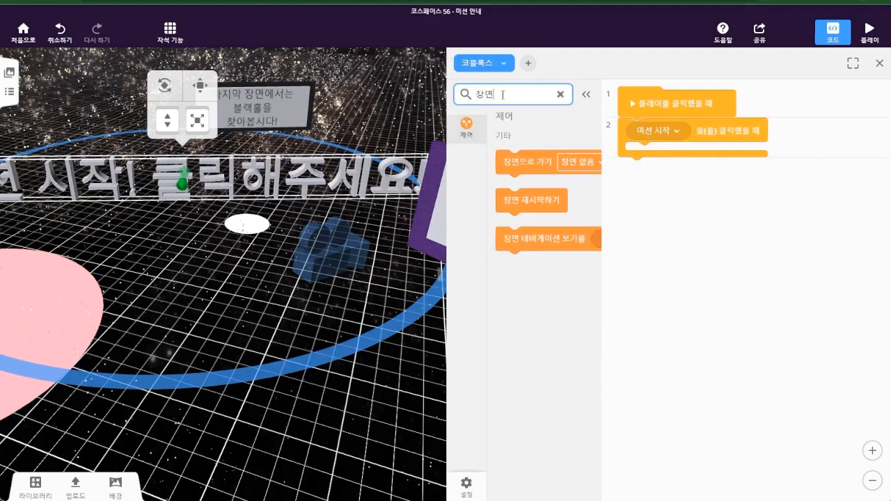
{"action": "left_click_drag", "start_coordinate": [548, 161], "coordinate": [678, 156]}
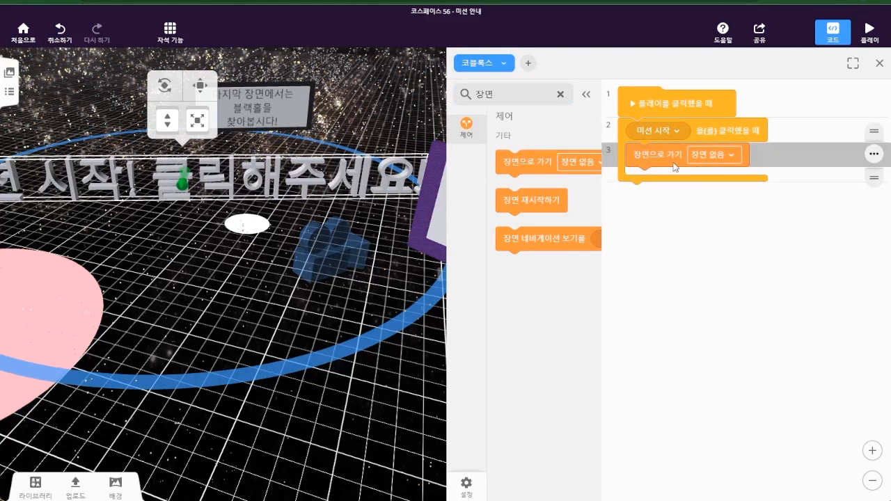
{"action": "left_click", "coordinate": [722, 155]}
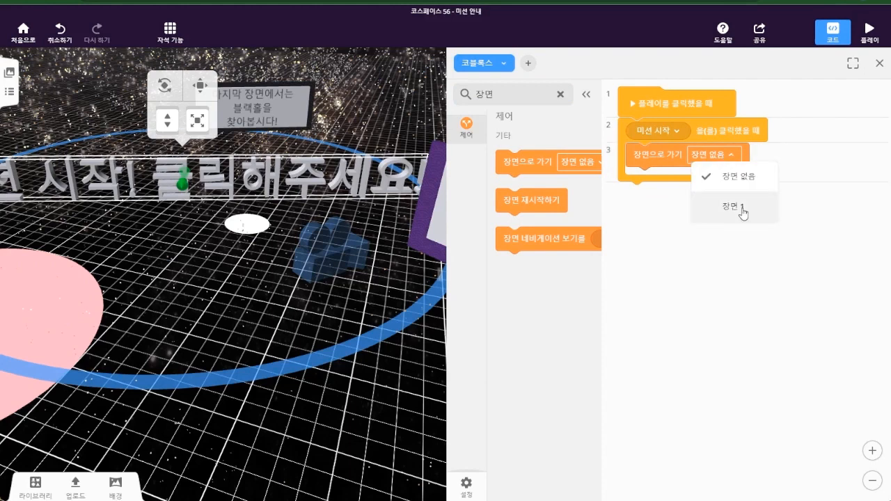
{"action": "left_click", "coordinate": [673, 255]}
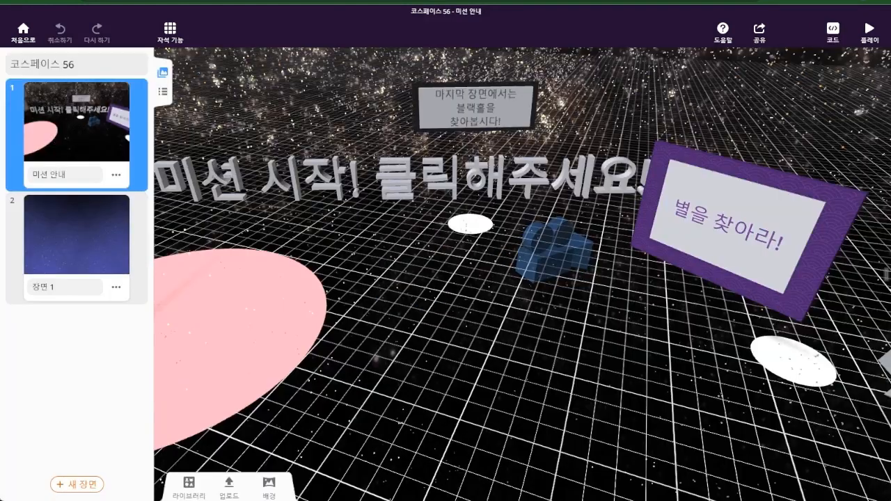
Switch to the 장면 1 scene and replace its starry background with the purple and blue nebula image.
{"action": "left_click", "coordinate": [77, 234]}
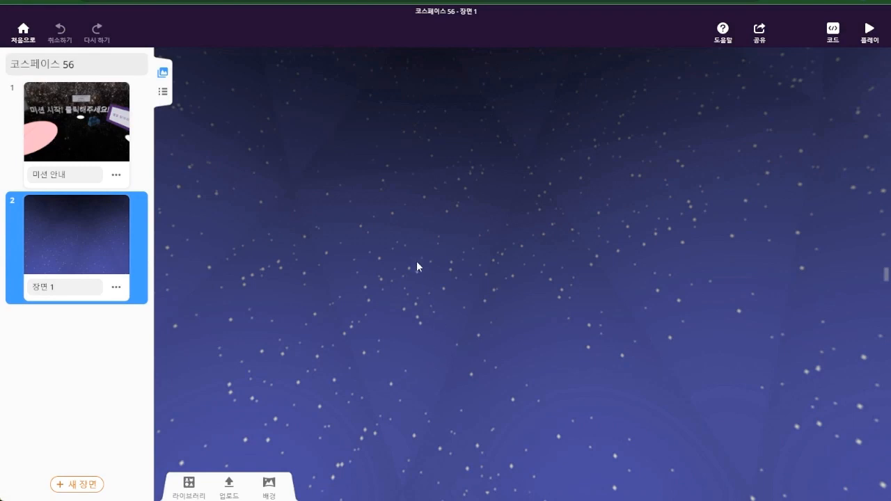
{"action": "left_click", "coordinate": [160, 72]}
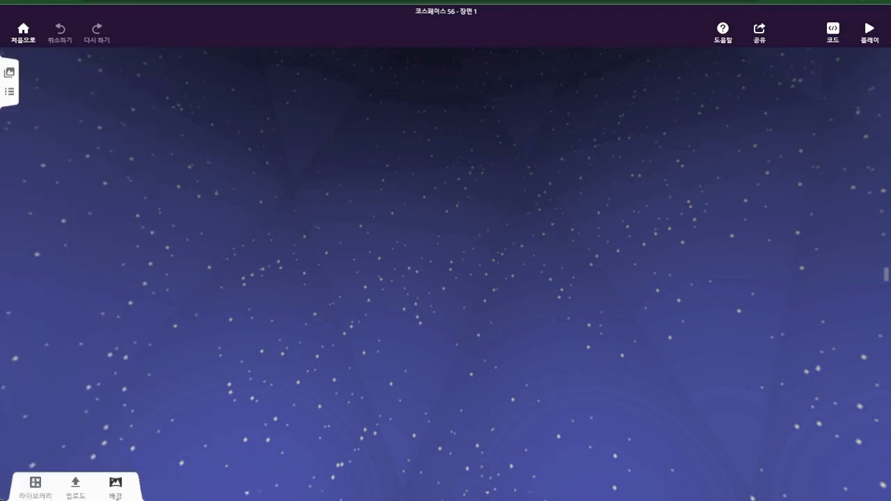
{"action": "left_click", "coordinate": [75, 485]}
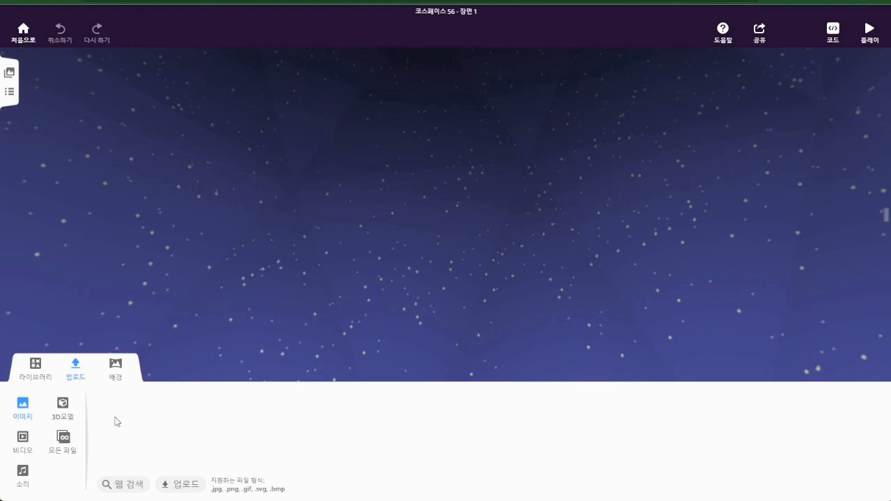
{"action": "left_click", "coordinate": [116, 369]}
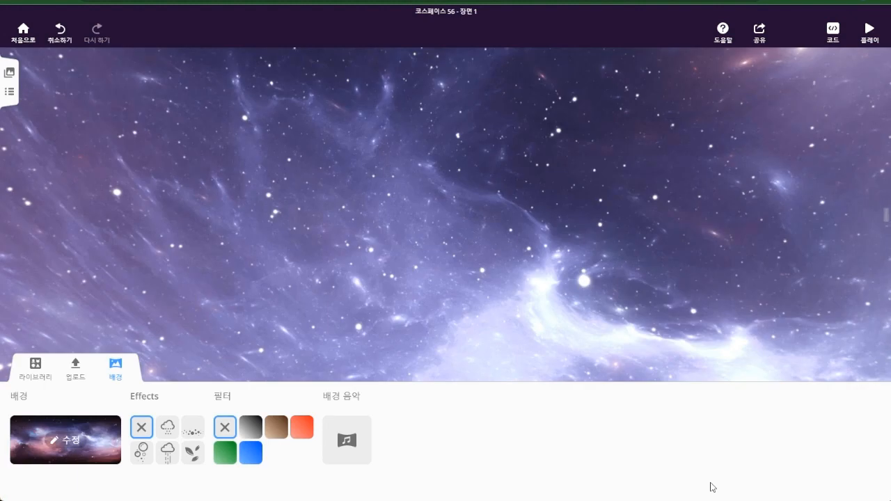
{"action": "left_click_drag", "start_coordinate": [687, 272], "coordinate": [551, 214]}
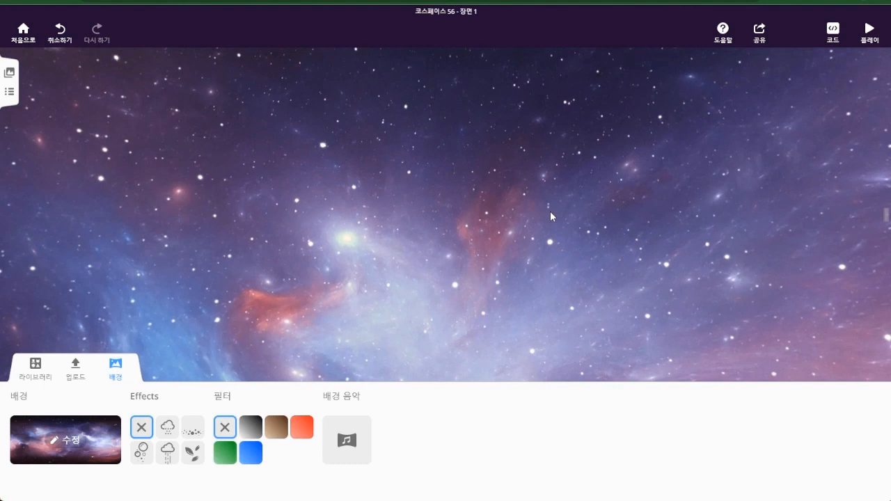
Place a sphere from the 3D building shapes in the middle of the nebula scene.
{"action": "left_click", "coordinate": [36, 373]}
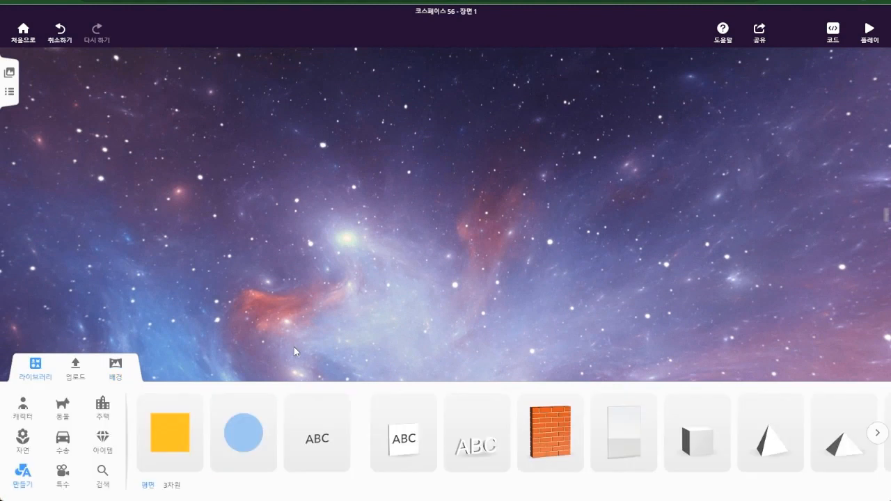
{"action": "left_click", "coordinate": [877, 435]}
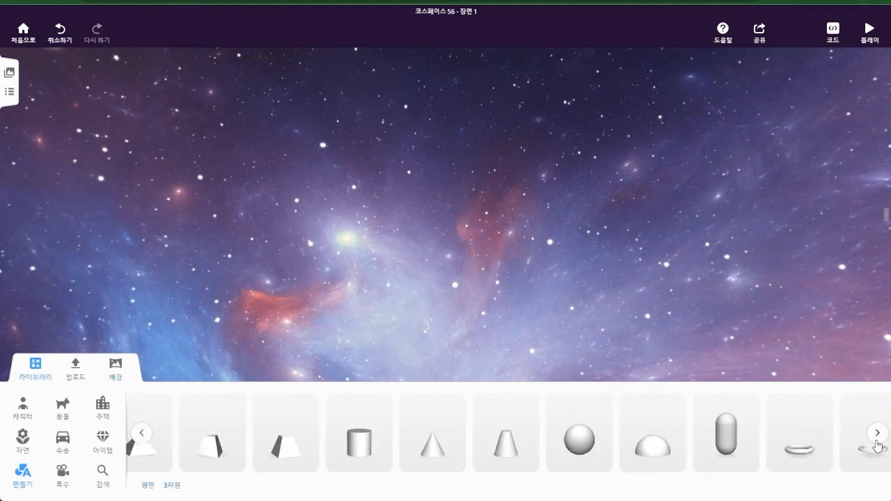
{"action": "left_click", "coordinate": [877, 442]}
{"action": "left_click_drag", "start_coordinate": [407, 440], "coordinate": [526, 273]}
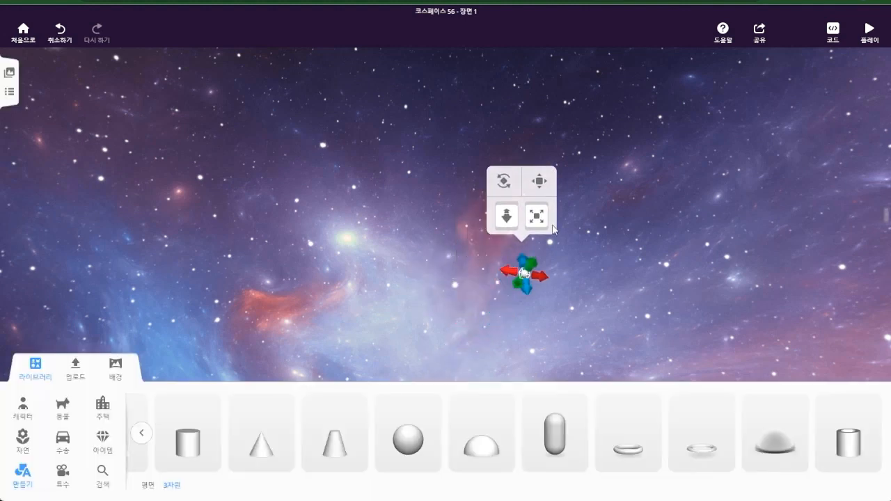
Enable the white sphere for use in CoBlocks and rename it 적색 거성.
{"action": "left_click", "coordinate": [524, 272]}
{"action": "left_click", "coordinate": [551, 190]}
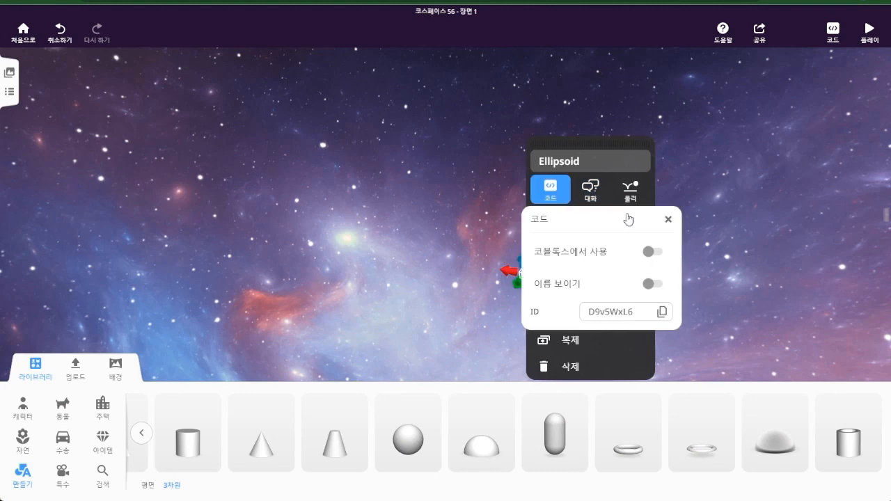
{"action": "left_click", "coordinate": [652, 252]}
{"action": "left_click", "coordinate": [607, 164]}
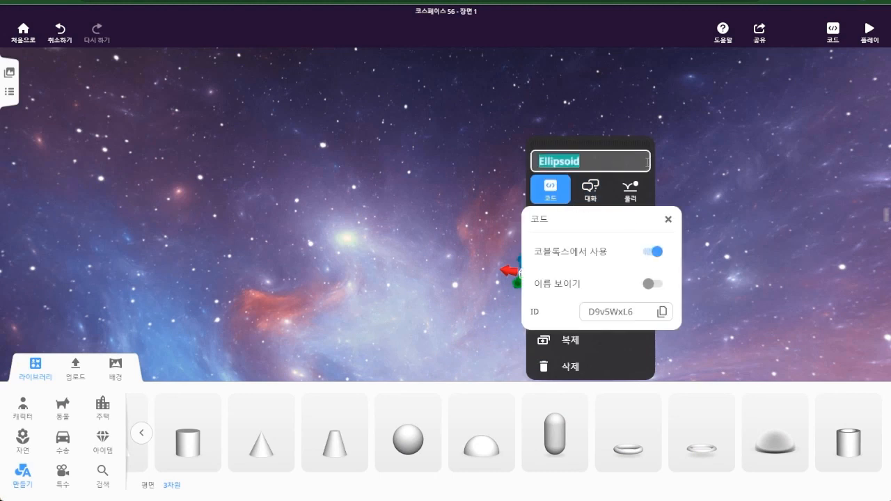
{"action": "type", "text": "적색 거성"}
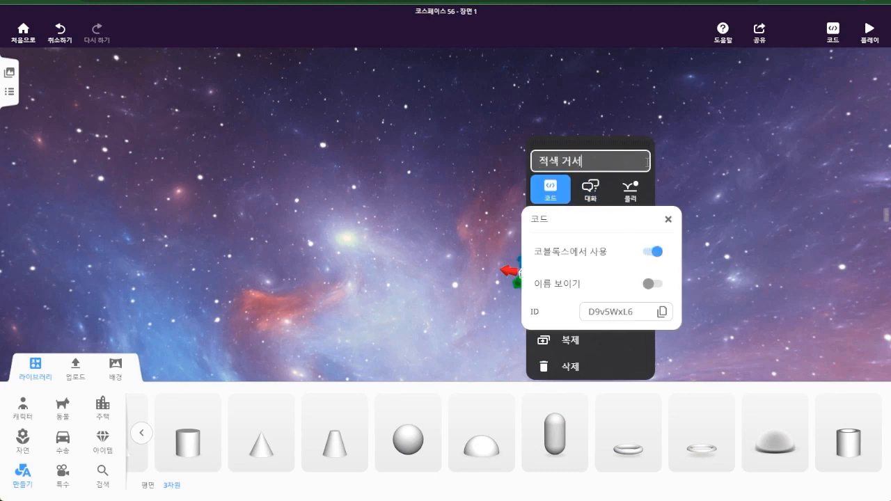
{"action": "left_click", "coordinate": [761, 191]}
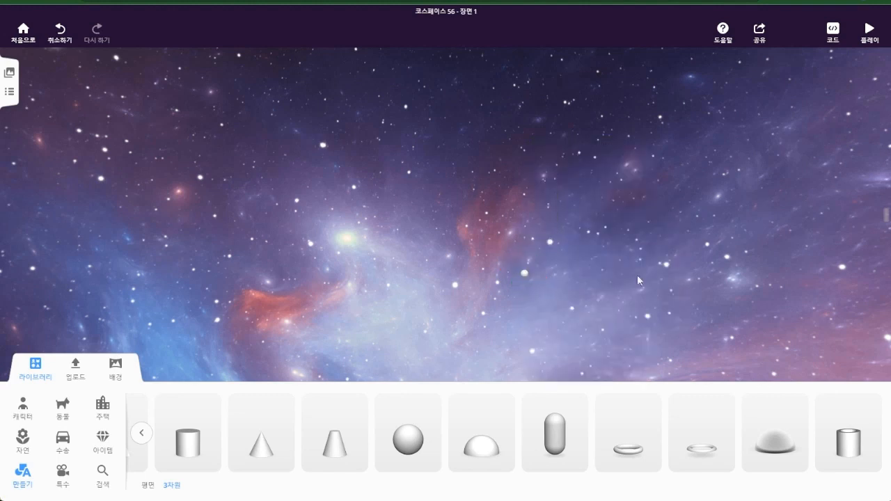
Change the 적색 거성 sphere's material color to bright orange-red.
{"action": "left_click", "coordinate": [526, 277]}
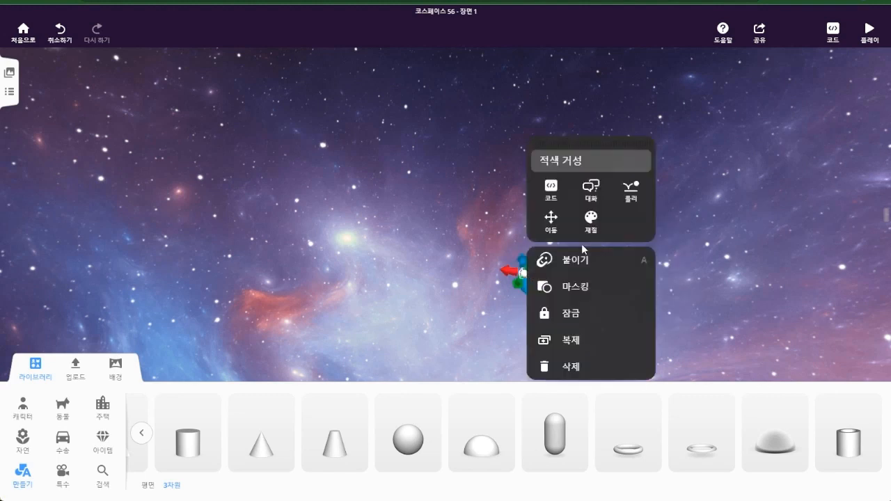
{"action": "left_click", "coordinate": [602, 227]}
{"action": "left_click", "coordinate": [697, 180]}
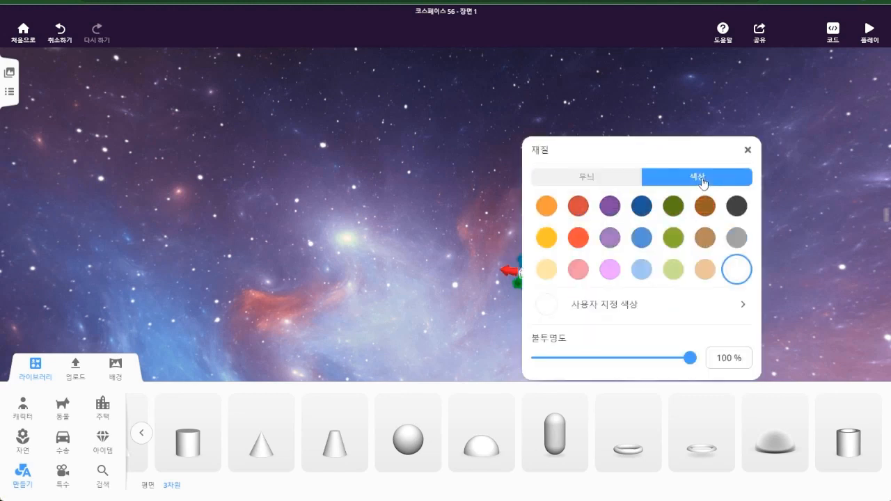
{"action": "left_click", "coordinate": [578, 239]}
{"action": "left_click", "coordinate": [808, 162]}
{"action": "left_click_drag", "start_coordinate": [589, 279], "coordinate": [574, 298]}
{"action": "left_click_drag", "start_coordinate": [678, 218], "coordinate": [686, 203]}
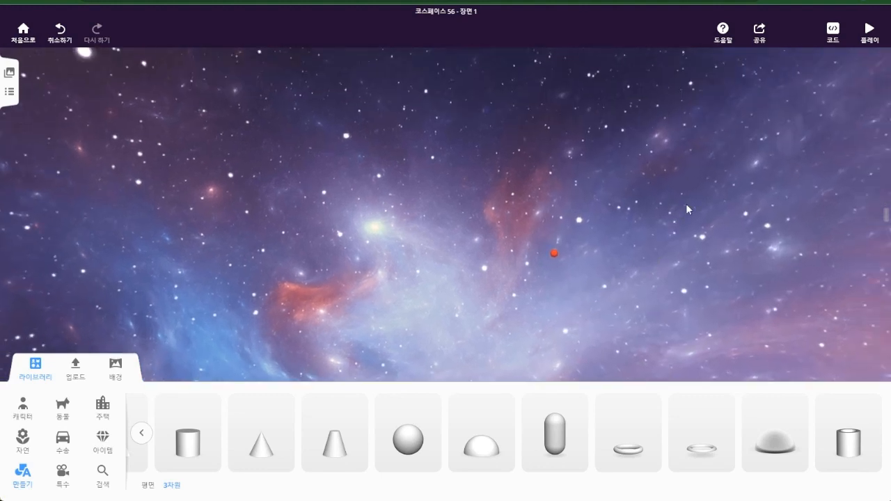
Close the object library and move the 적색 거성 sphere down toward the pink part of the nebula.
{"action": "left_click_drag", "start_coordinate": [610, 273], "coordinate": [566, 274]}
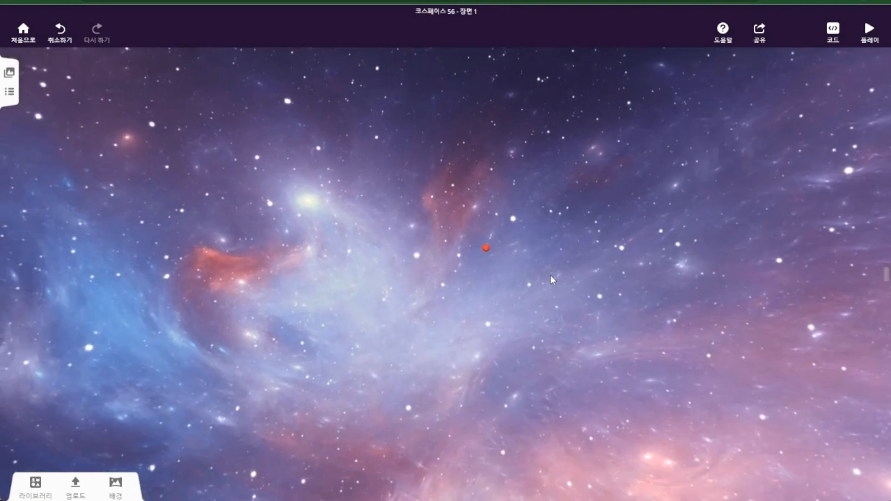
{"action": "left_click_drag", "start_coordinate": [486, 252], "coordinate": [644, 458]}
{"action": "left_click_drag", "start_coordinate": [757, 408], "coordinate": [816, 468]}
{"action": "left_click_drag", "start_coordinate": [648, 390], "coordinate": [458, 386]}
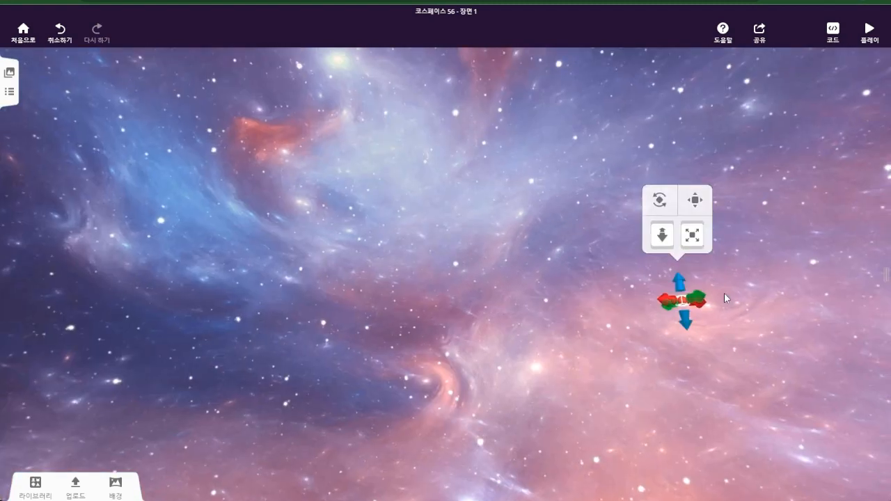
{"action": "left_click_drag", "start_coordinate": [687, 303], "coordinate": [544, 475]}
{"action": "left_click_drag", "start_coordinate": [646, 432], "coordinate": [504, 356]}
{"action": "left_click_drag", "start_coordinate": [448, 333], "coordinate": [766, 388]}
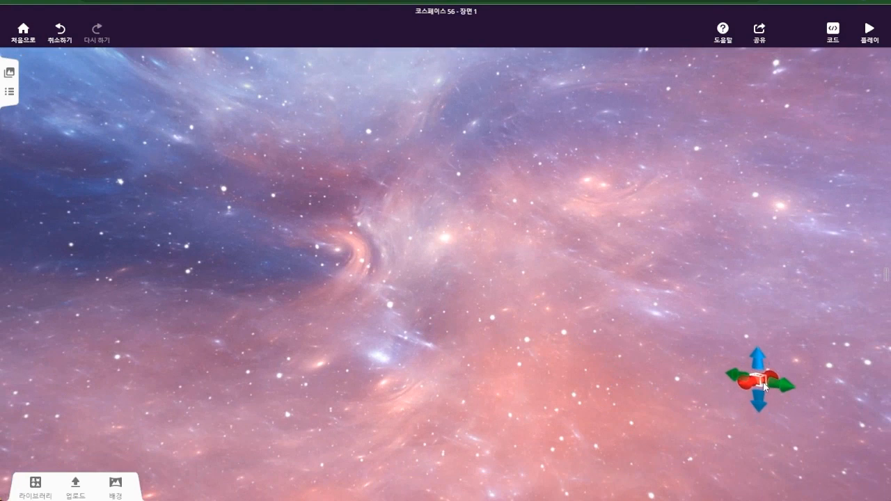
{"action": "left_click_drag", "start_coordinate": [646, 367], "coordinate": [549, 310]}
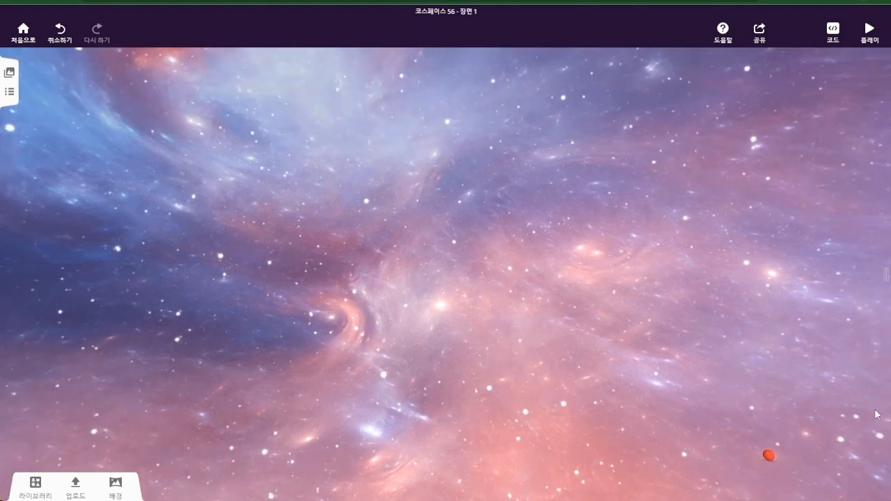
Reposition the 적색 거성 sphere in the dark purple region beside the blue part of the nebula.
{"action": "left_click_drag", "start_coordinate": [770, 456], "coordinate": [419, 210]}
{"action": "left_click_drag", "start_coordinate": [441, 278], "coordinate": [381, 245]}
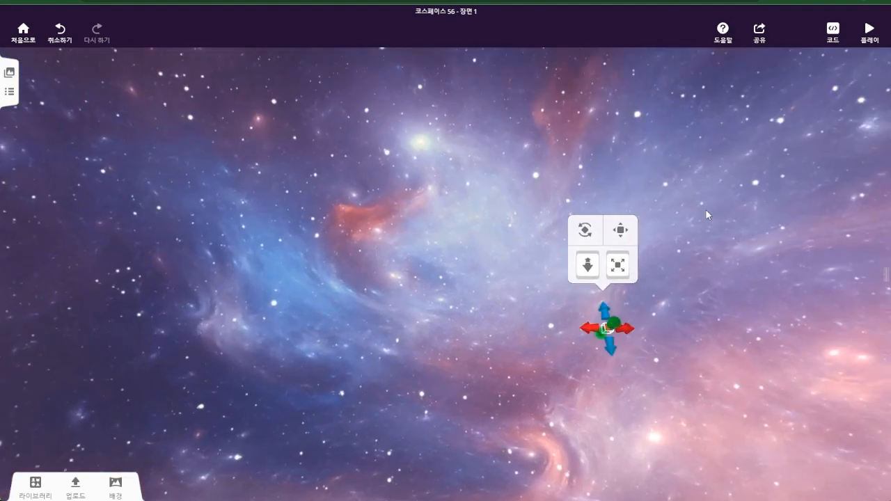
{"action": "left_click", "coordinate": [686, 225]}
{"action": "left_click_drag", "start_coordinate": [608, 330], "coordinate": [125, 247]}
{"action": "left_click_drag", "start_coordinate": [140, 285], "coordinate": [135, 353]}
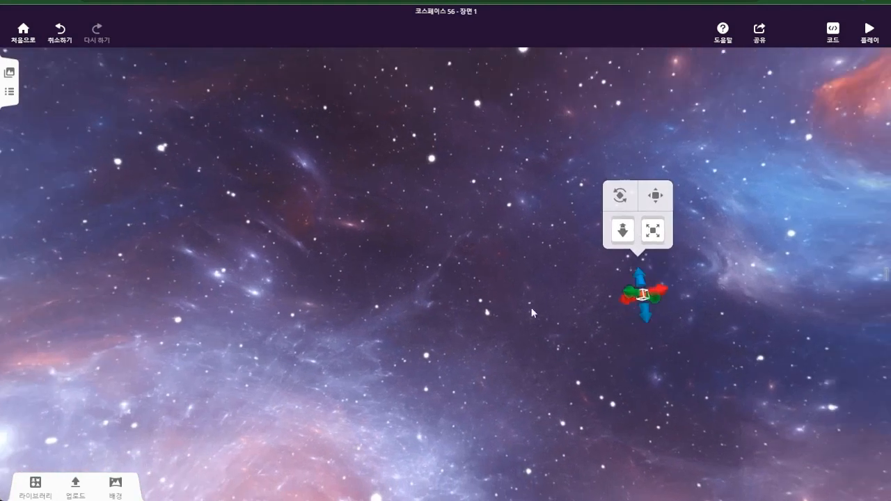
{"action": "left_click_drag", "start_coordinate": [645, 296], "coordinate": [655, 376]}
{"action": "left_click_drag", "start_coordinate": [759, 359], "coordinate": [832, 382]}
{"action": "left_click_drag", "start_coordinate": [572, 341], "coordinate": [619, 328]}
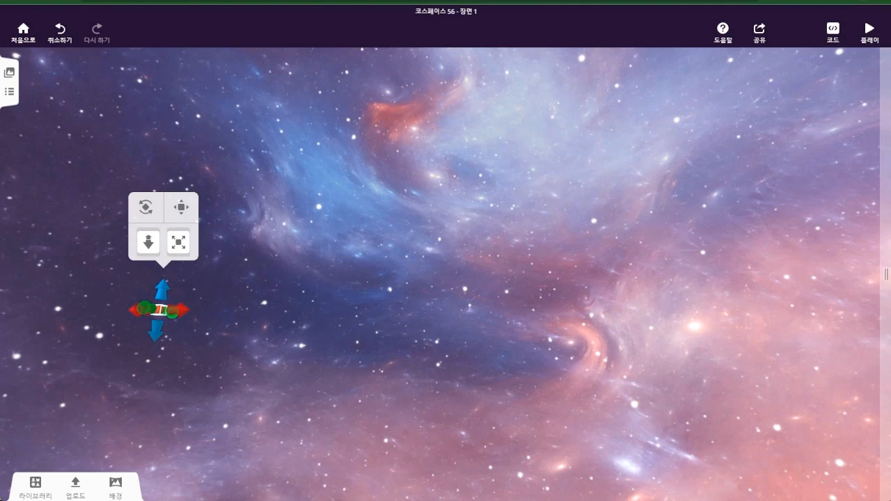
Create a CoBlocks script for 장면 1 and add a 클릭했을 때 event block for 적색 거성.
{"action": "left_click", "coordinate": [833, 32]}
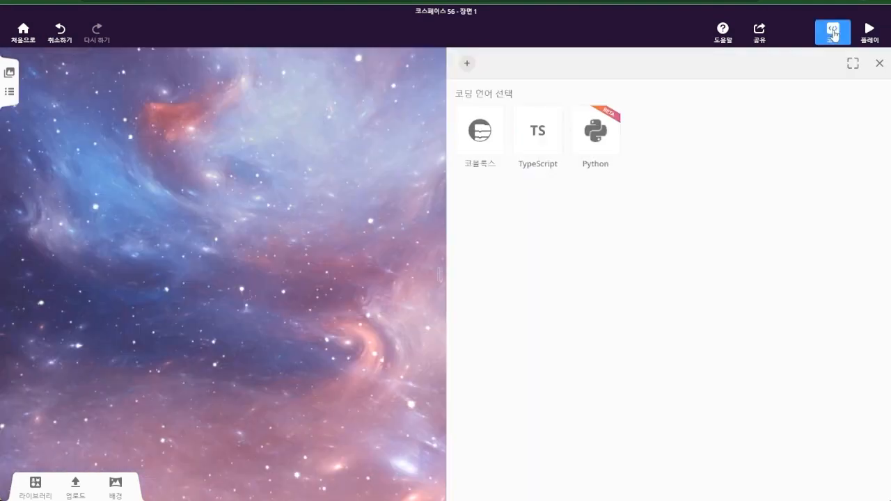
{"action": "left_click", "coordinate": [489, 135]}
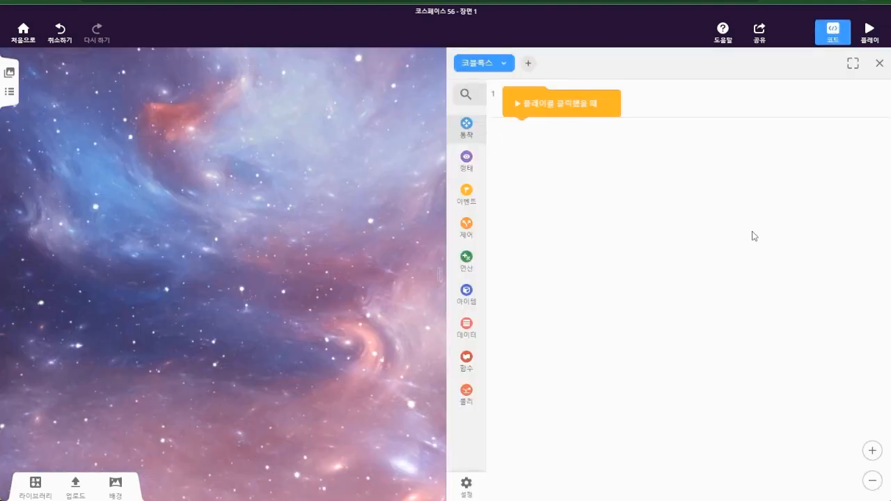
{"action": "left_click", "coordinate": [466, 94]}
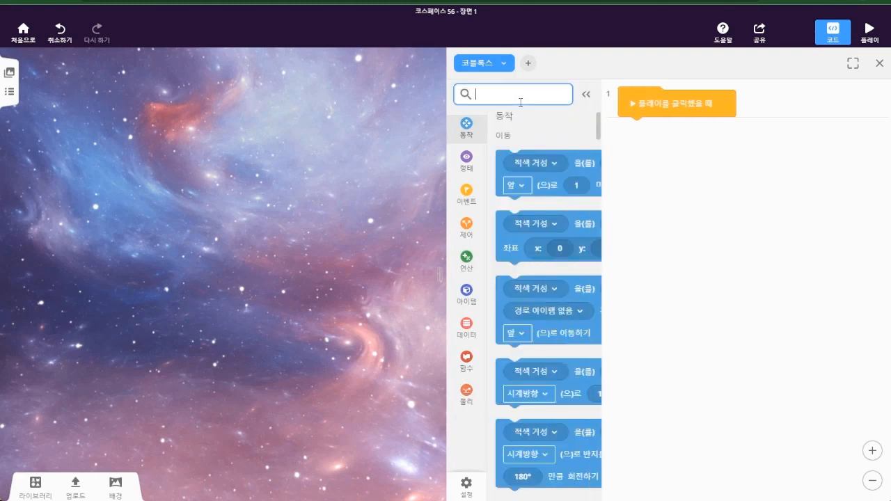
{"action": "type", "text": "클릭"}
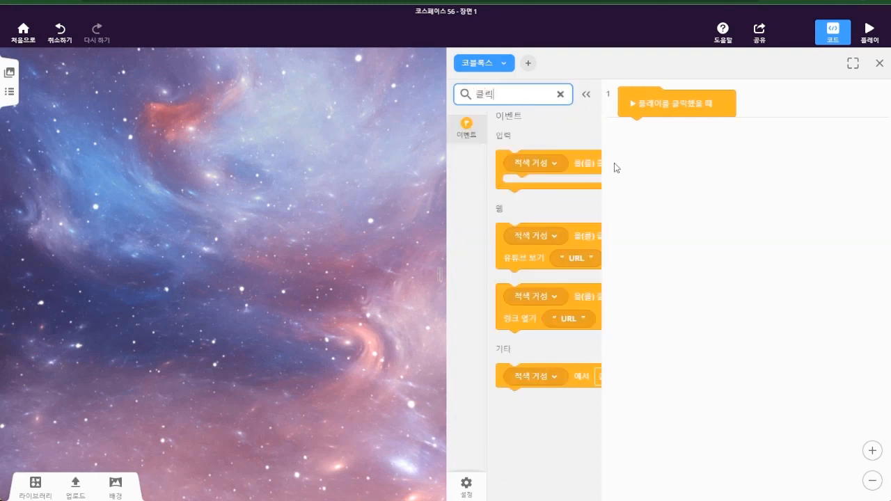
{"action": "left_click_drag", "start_coordinate": [596, 168], "coordinate": [710, 136]}
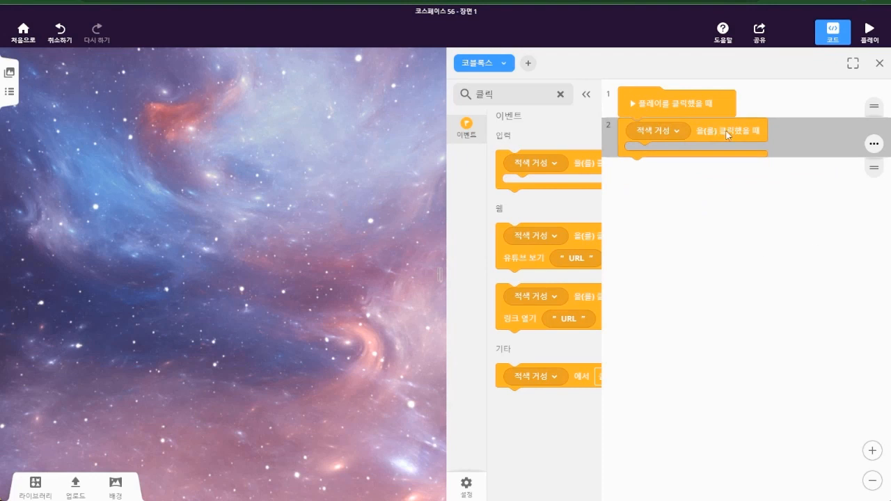
Find the 정보창 보이기 block and place it inside the 적색 거성 click event.
{"action": "left_click", "coordinate": [519, 92]}
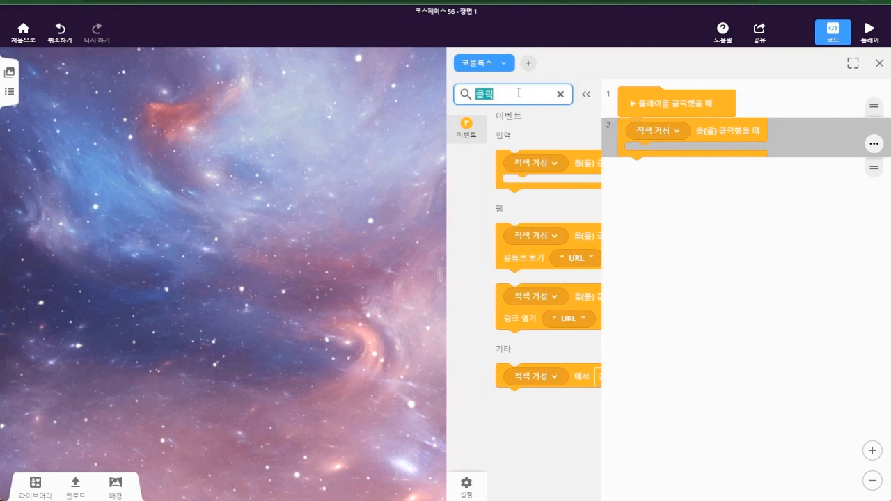
{"action": "type", "text": "정보창"}
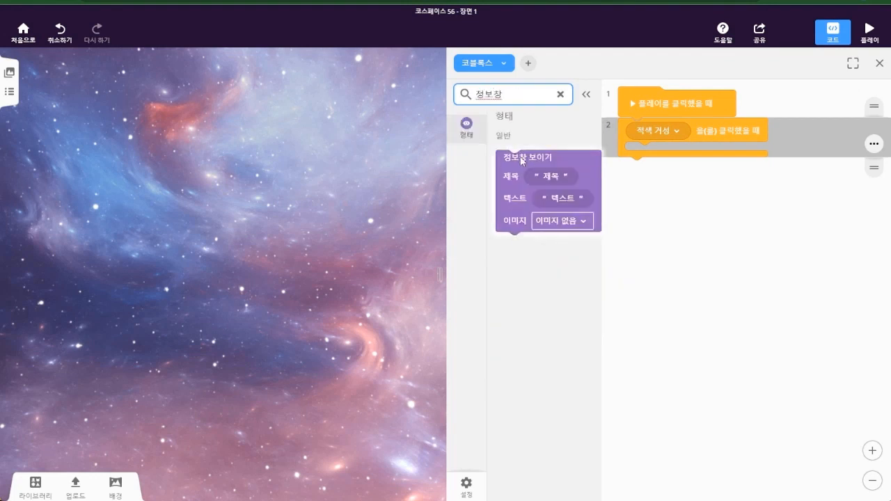
{"action": "left_click_drag", "start_coordinate": [521, 162], "coordinate": [651, 155]}
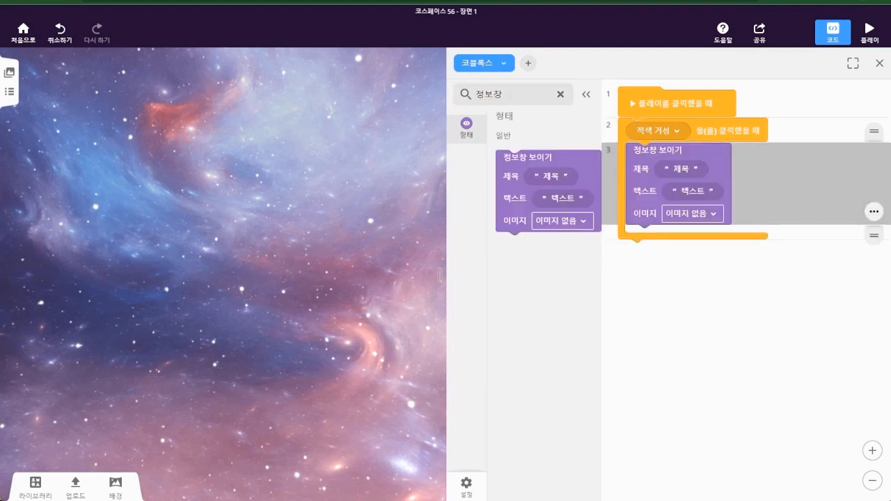
Set the info panel's title to 적색 거성 and its text to "지금부터 약 50억년이 지나면 태양은 적색거성으로 진화하게 됩니다.".
{"action": "left_click", "coordinate": [686, 171]}
{"action": "type", "text": "적색 거성"}
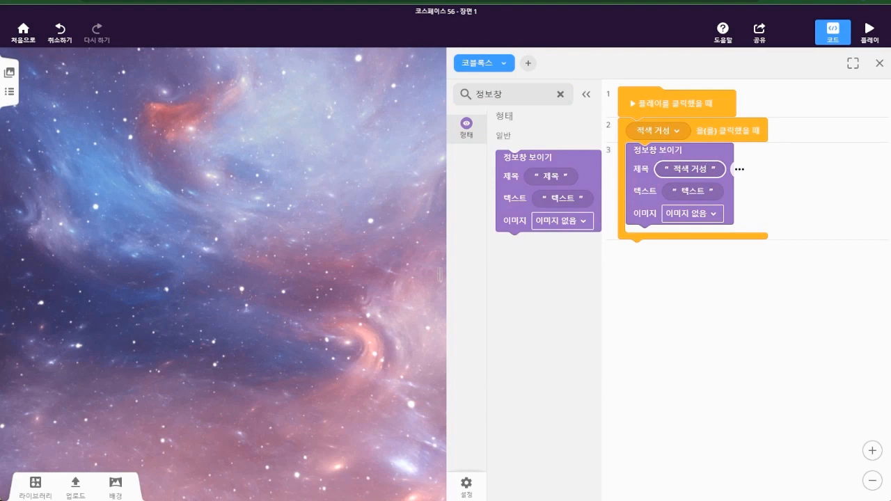
{"action": "left_click", "coordinate": [686, 191]}
{"action": "type", "text": "지금부터 약 50억년이 지나면 태양은 적색거성으로 전화하게 됩니다."}
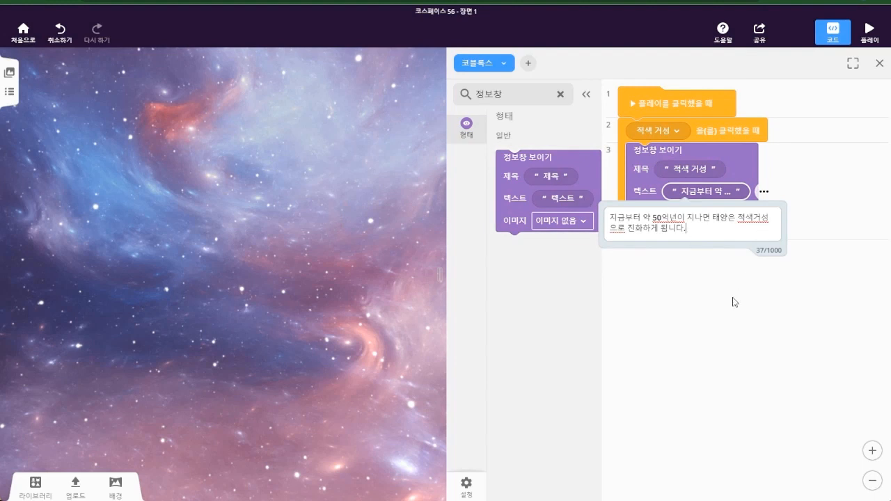
{"action": "left_click", "coordinate": [736, 301]}
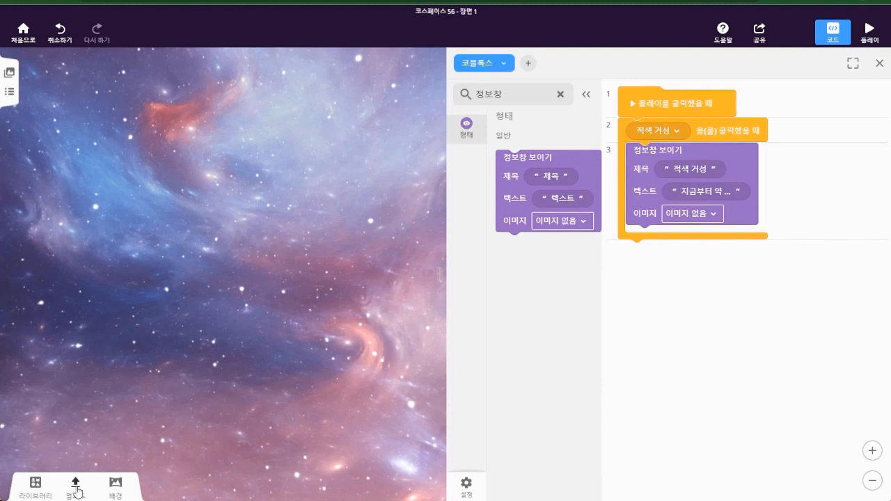
Upload the 백색 왜성, 블랙홀, 적색 거성, 청색 거성 and 황색 왜성 images and assign the 적색 거성 PNG to the info panel.
{"action": "left_click", "coordinate": [76, 485]}
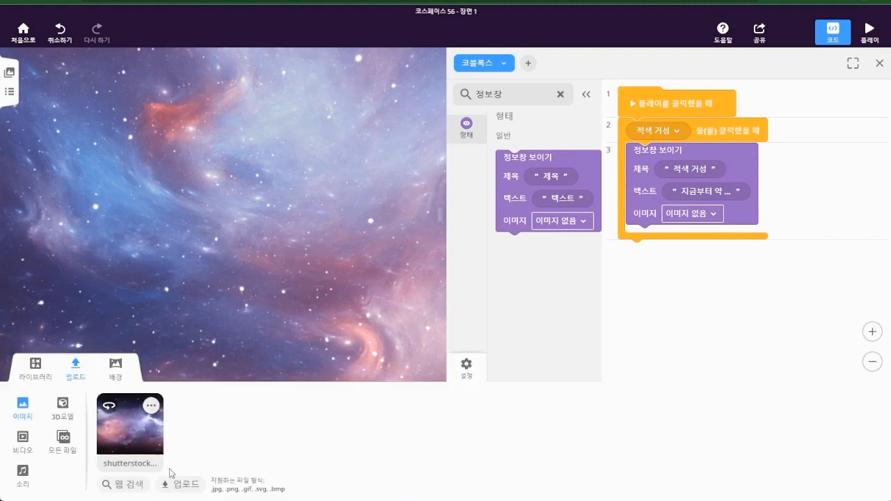
{"action": "left_click", "coordinate": [180, 487]}
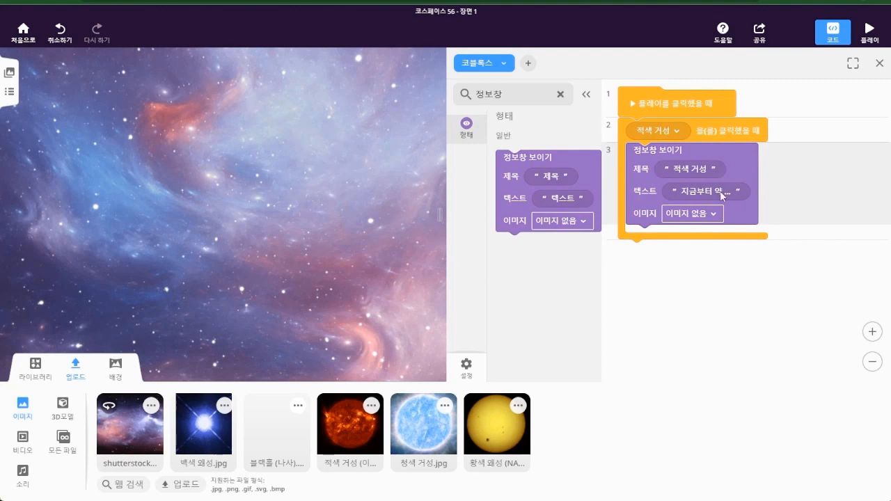
{"action": "left_click", "coordinate": [707, 217]}
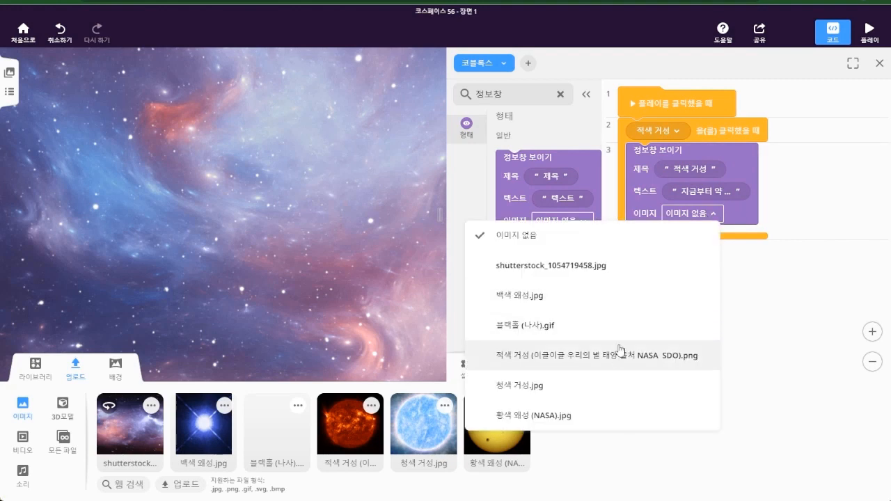
{"action": "left_click", "coordinate": [619, 357]}
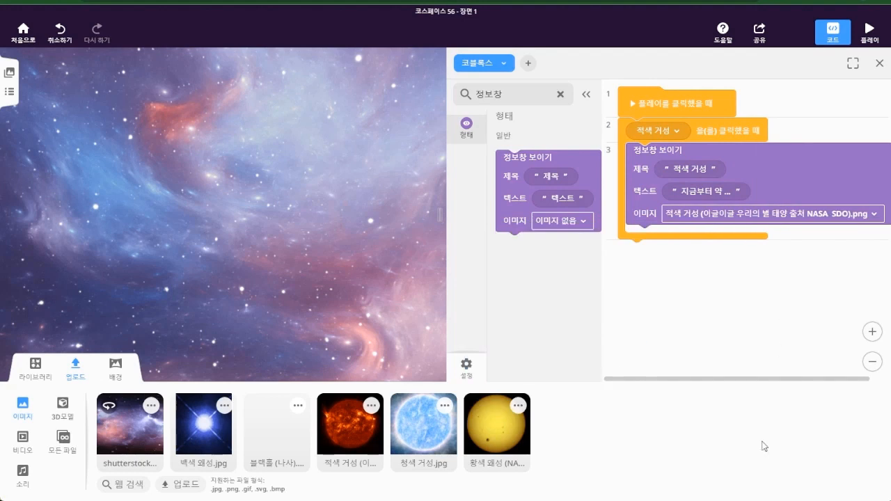
Add a 초 기다리기 block below the info panel block and set the wait to 2 seconds.
{"action": "double_click", "coordinate": [529, 89]}
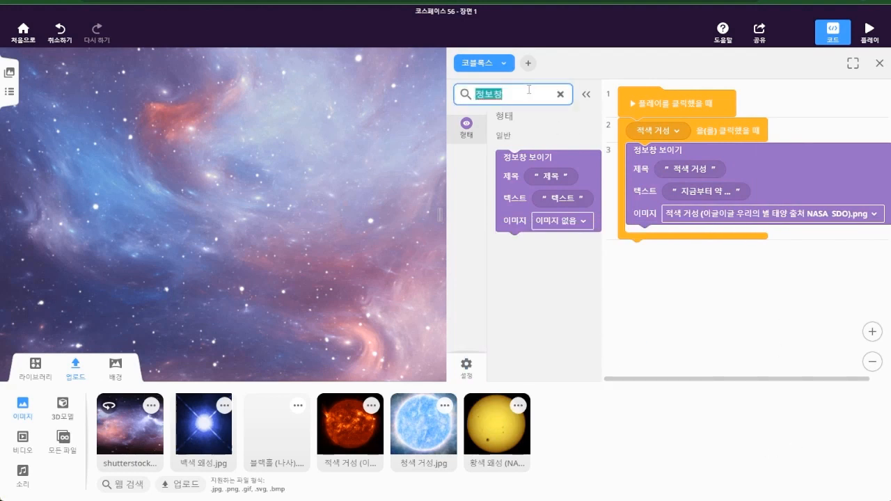
{"action": "type", "text": "2초"}
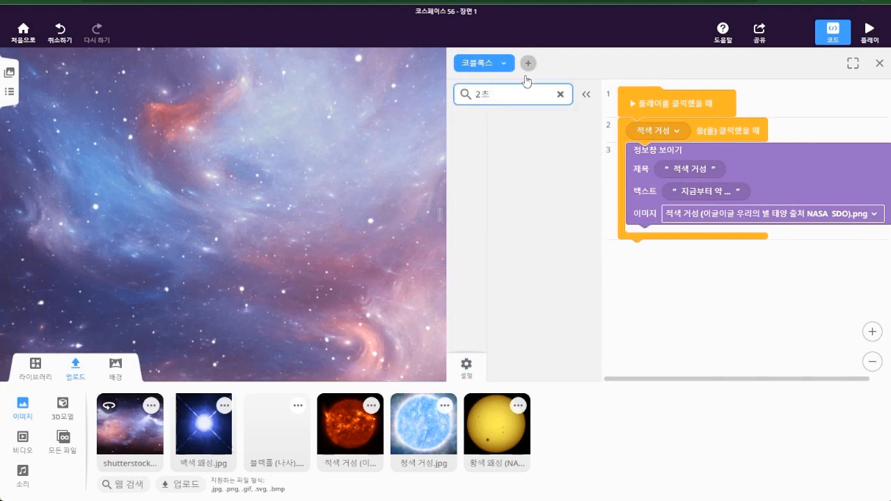
{"action": "key", "text": "BackSpace"}
{"action": "key", "text": "BackSpace"}
{"action": "type", "text": "기다리기"}
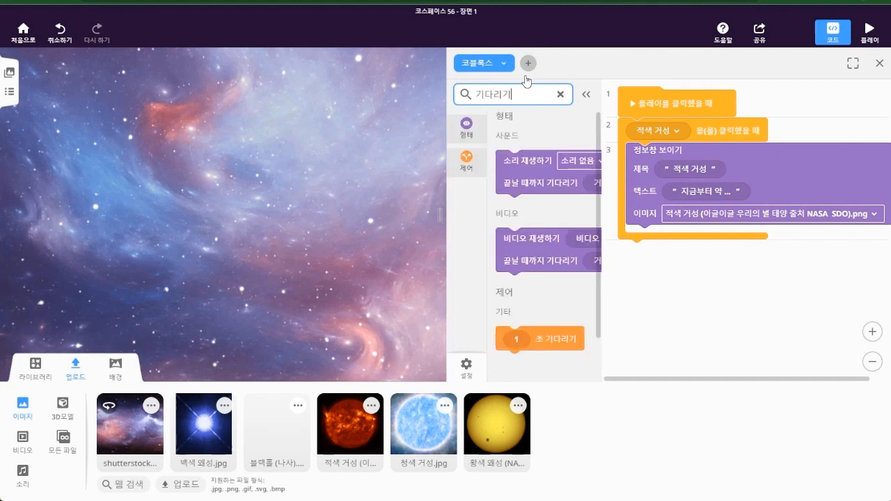
{"action": "left_click_drag", "start_coordinate": [513, 328], "coordinate": [644, 231]}
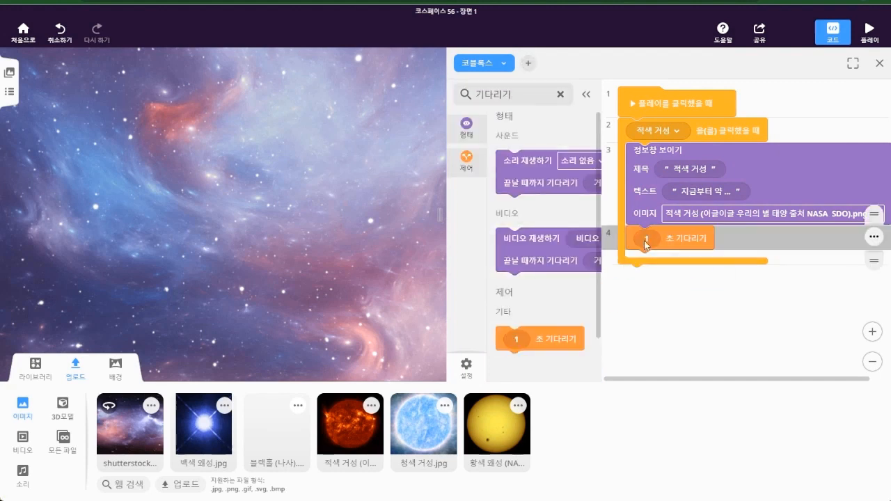
{"action": "left_click", "coordinate": [647, 239]}
{"action": "type", "text": "2"}
{"action": "left_click", "coordinate": [771, 300]}
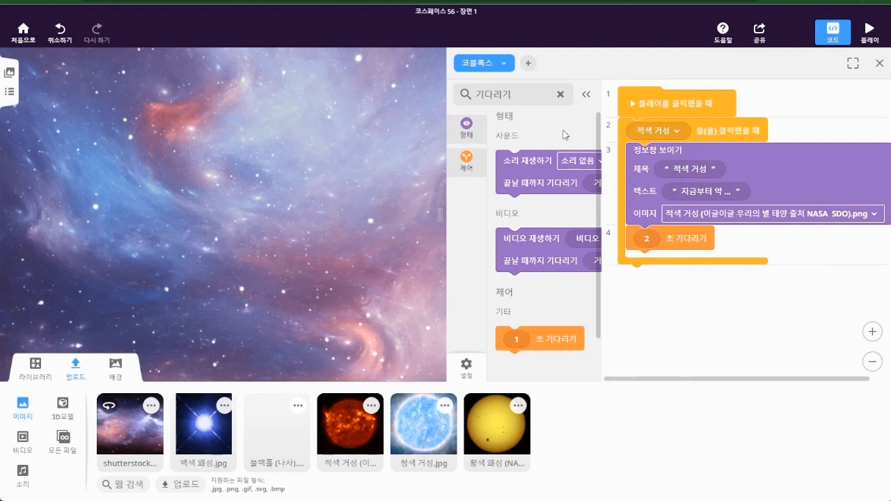
Add a 장면으로 가기 block after the 2-second wait inside the 적색 거성 click event.
{"action": "double_click", "coordinate": [523, 99]}
{"action": "type", "text": "장면"}
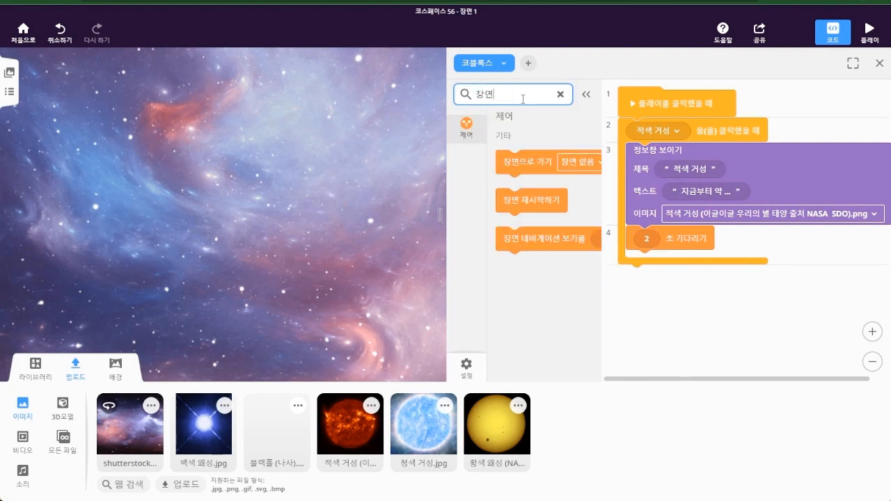
{"action": "left_click_drag", "start_coordinate": [508, 160], "coordinate": [633, 255]}
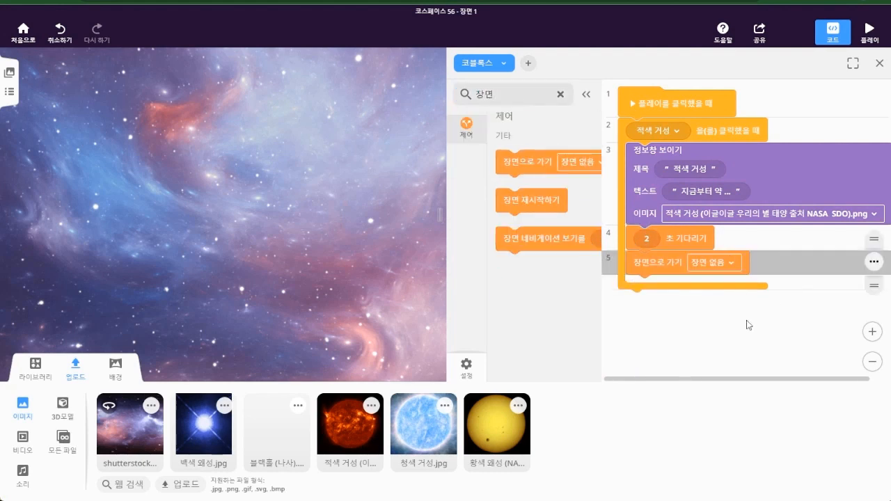
Close the uploads and rename the scene 장면 1 as 적색 거성 in the scene list.
{"action": "left_click", "coordinate": [76, 379]}
{"action": "left_click_drag", "start_coordinate": [131, 252], "coordinate": [71, 276]}
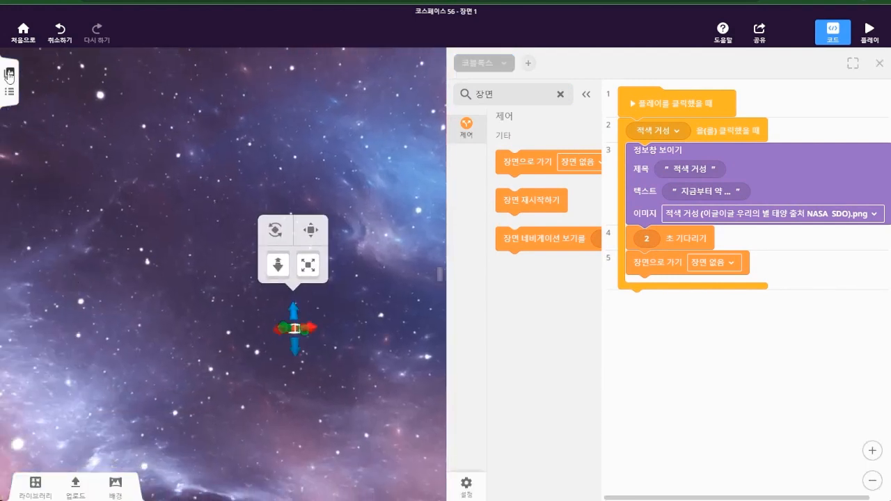
{"action": "left_click", "coordinate": [10, 75]}
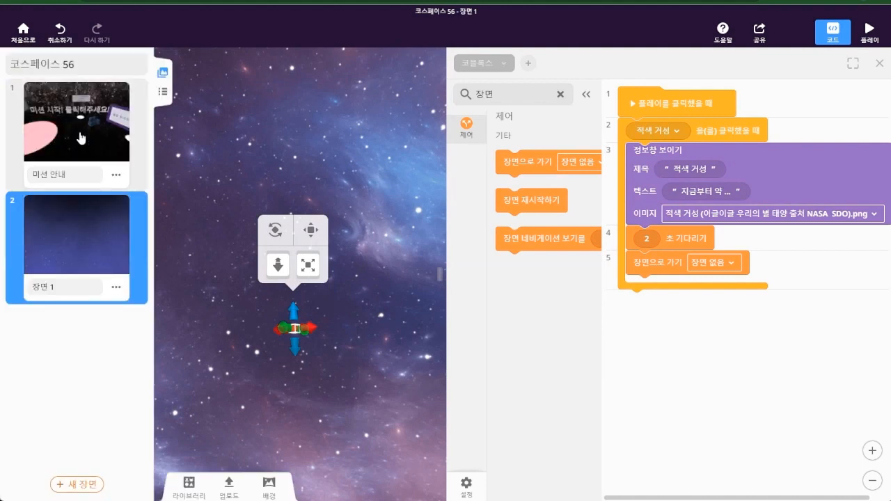
{"action": "left_click", "coordinate": [78, 286]}
{"action": "type", "text": "ㅈ"}
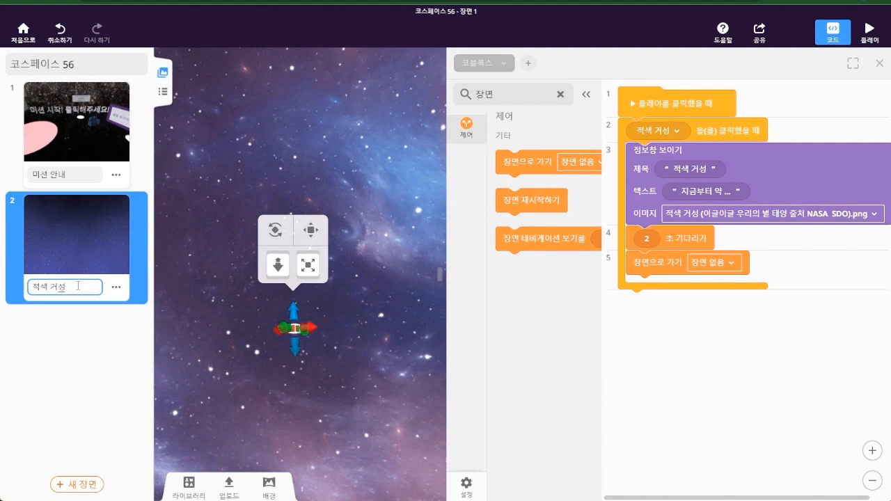
Set the 장면으로 가기 block in the 미션 안내 scene's 미션 시작 click event to 적색 거성.
{"action": "left_click", "coordinate": [93, 142]}
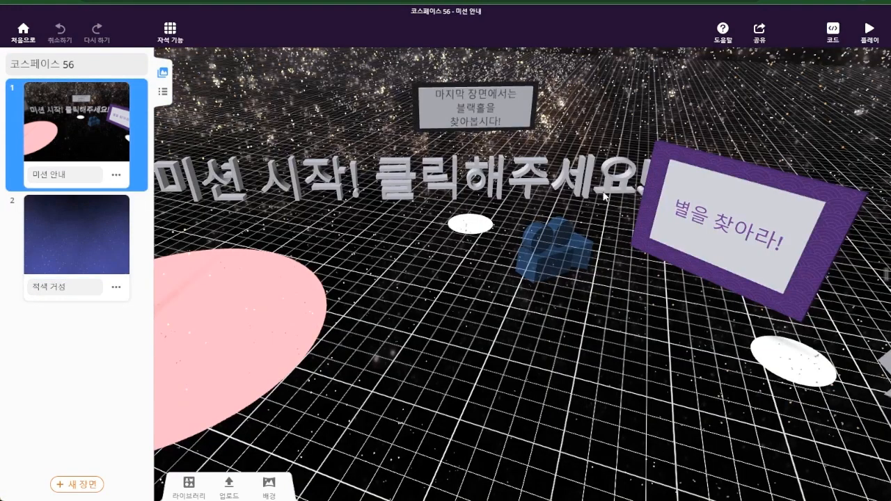
{"action": "left_click", "coordinate": [832, 33]}
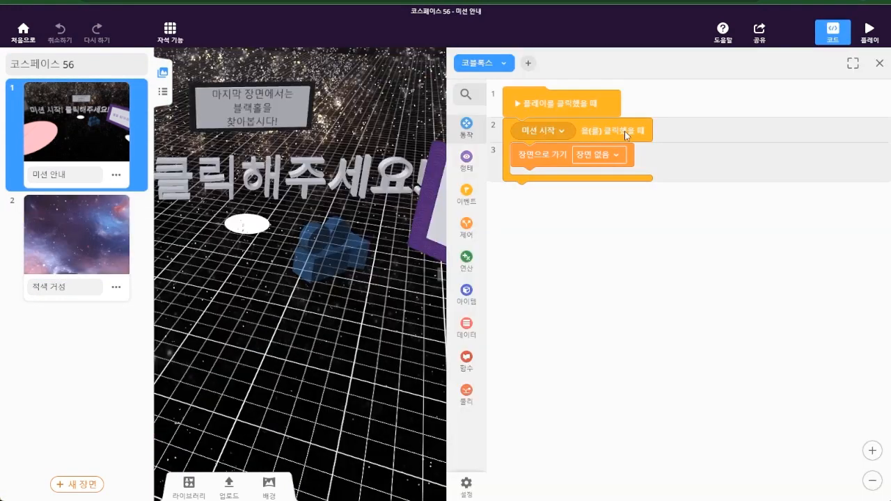
{"action": "left_click", "coordinate": [606, 158]}
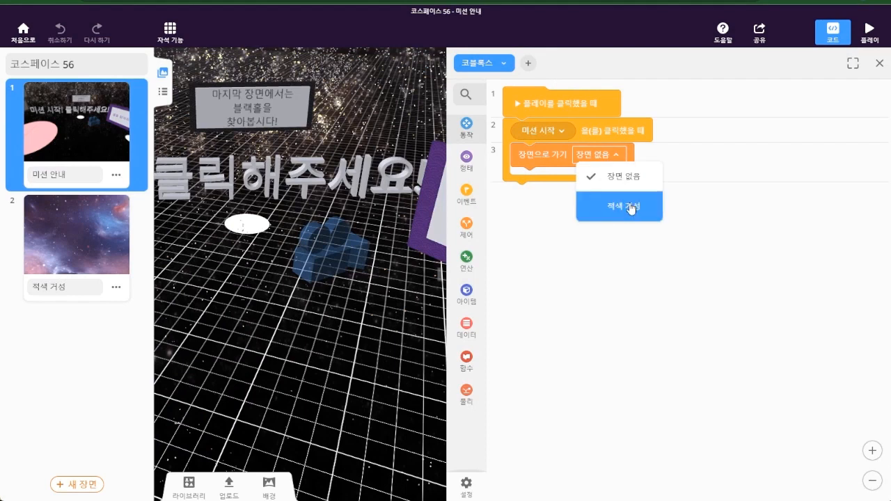
{"action": "left_click", "coordinate": [630, 207]}
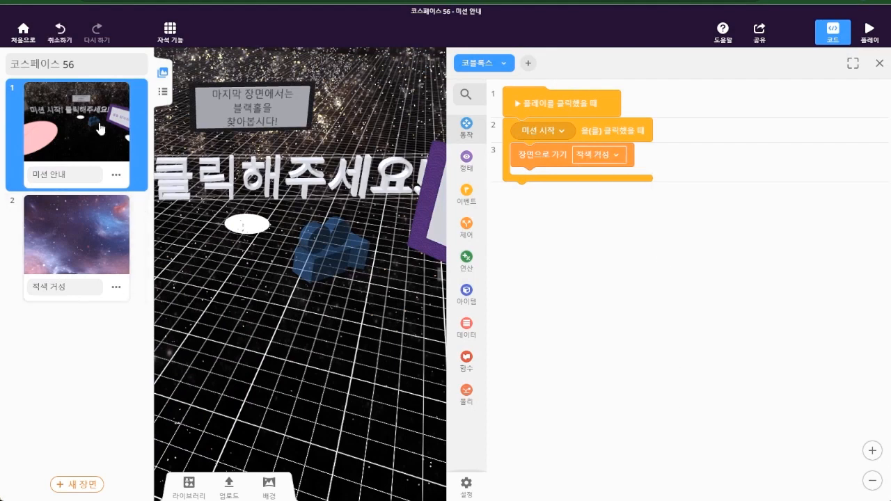
Play the space, start the mission, open and close the red giant's info panel, and return to the editor.
{"action": "left_click", "coordinate": [870, 32]}
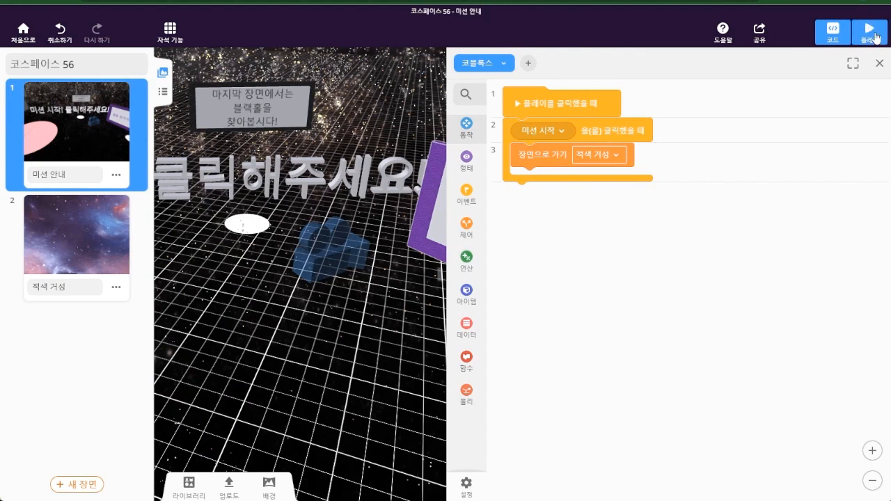
{"action": "left_click_drag", "start_coordinate": [726, 213], "coordinate": [890, 238]}
{"action": "left_click", "coordinate": [676, 290]}
{"action": "left_click_drag", "start_coordinate": [509, 301], "coordinate": [547, 269]}
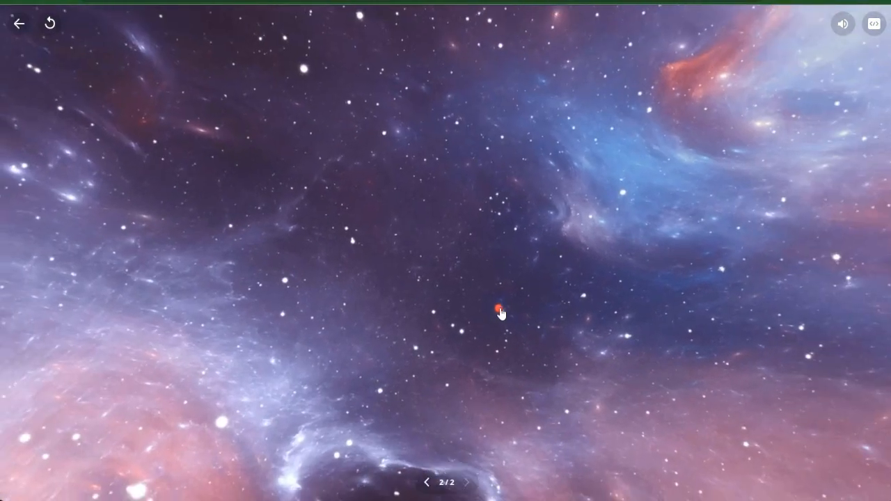
{"action": "left_click", "coordinate": [500, 311]}
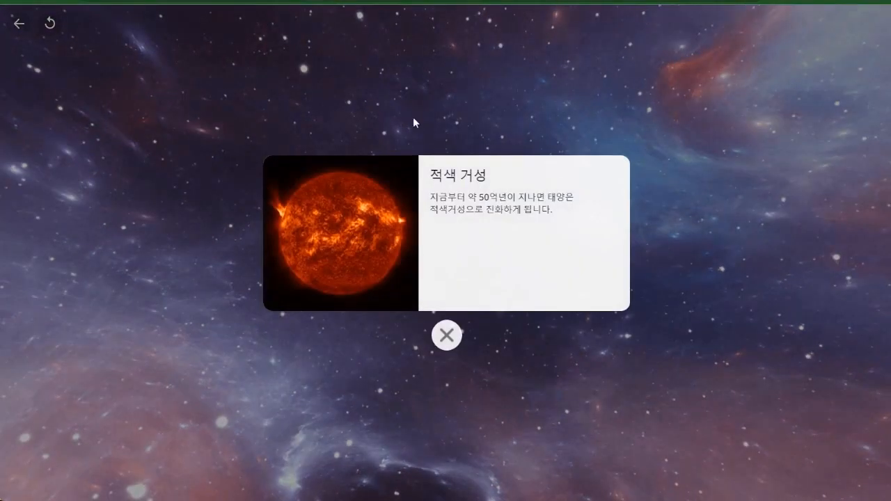
{"action": "left_click", "coordinate": [447, 336]}
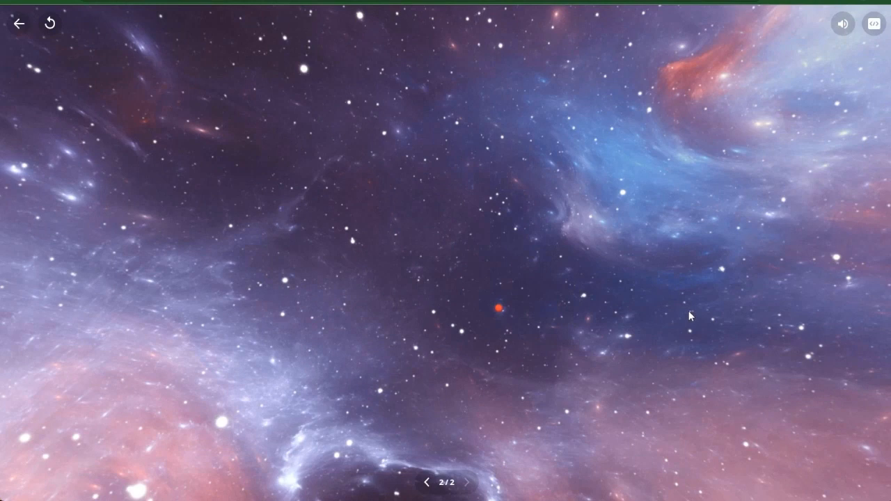
{"action": "left_click", "coordinate": [19, 24]}
{"action": "left_click_drag", "start_coordinate": [197, 351], "coordinate": [99, 333]}
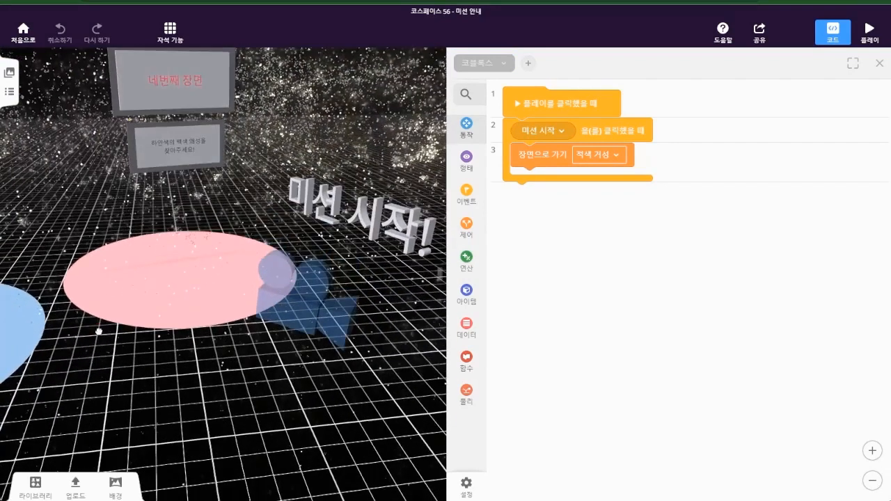
{"action": "left_click", "coordinate": [162, 81]}
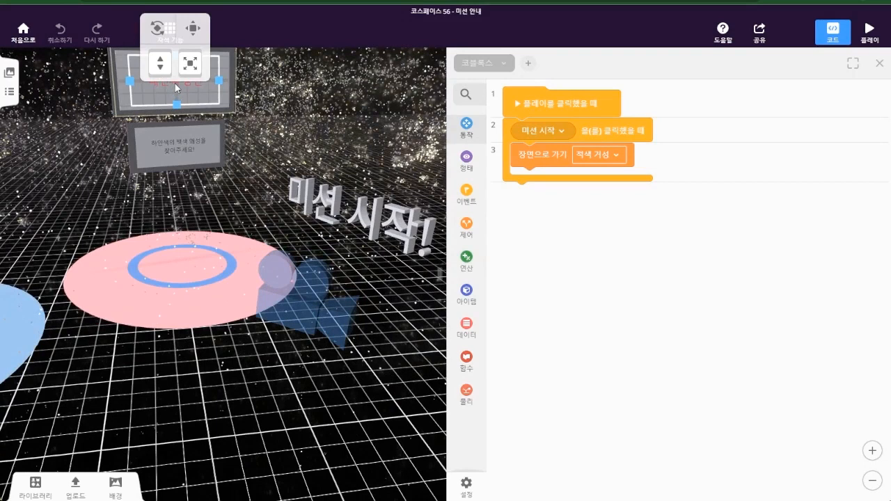
{"action": "right_click", "coordinate": [176, 88]}
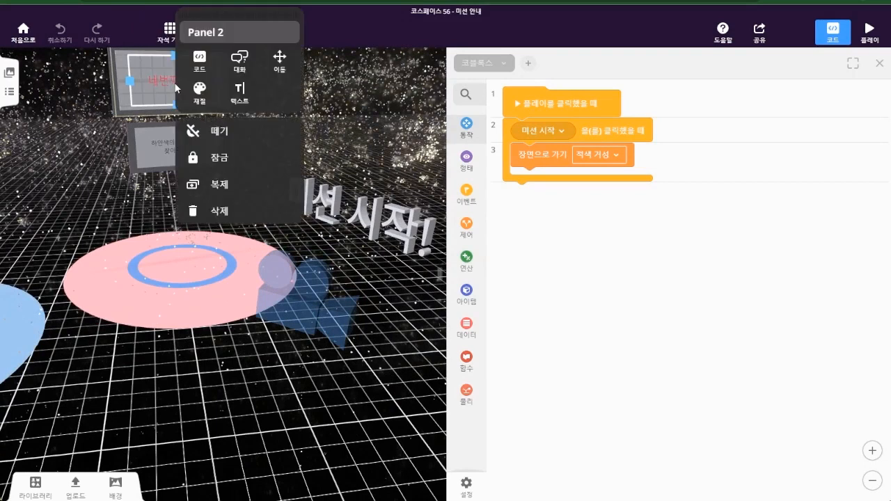
{"action": "left_click", "coordinate": [213, 103]}
{"action": "left_click", "coordinate": [385, 156]}
{"action": "left_click", "coordinate": [256, 411]}
Scale down the 미션 시작! 클릭해주세요! text in the 미션 안내 scene.
{"action": "left_click_drag", "start_coordinate": [259, 412], "coordinate": [381, 383]}
{"action": "left_click", "coordinate": [248, 256]}
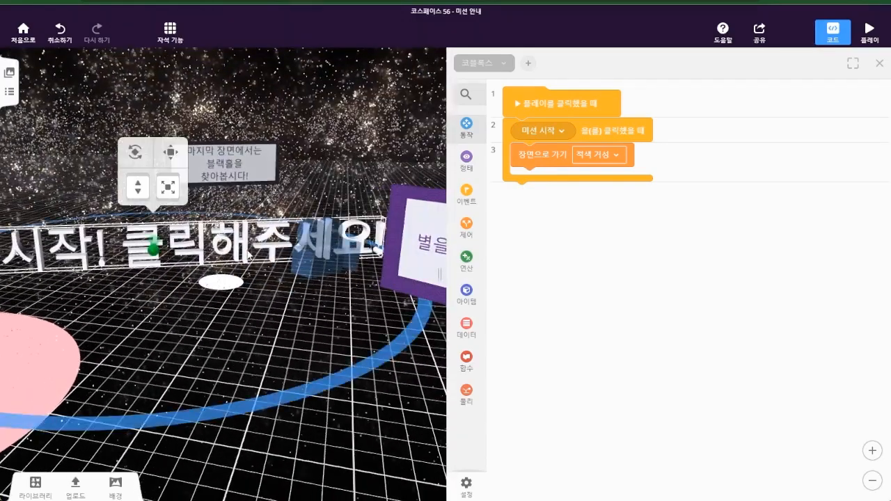
{"action": "left_click_drag", "start_coordinate": [169, 191], "coordinate": [186, 240]}
{"action": "left_click", "coordinate": [335, 342]}
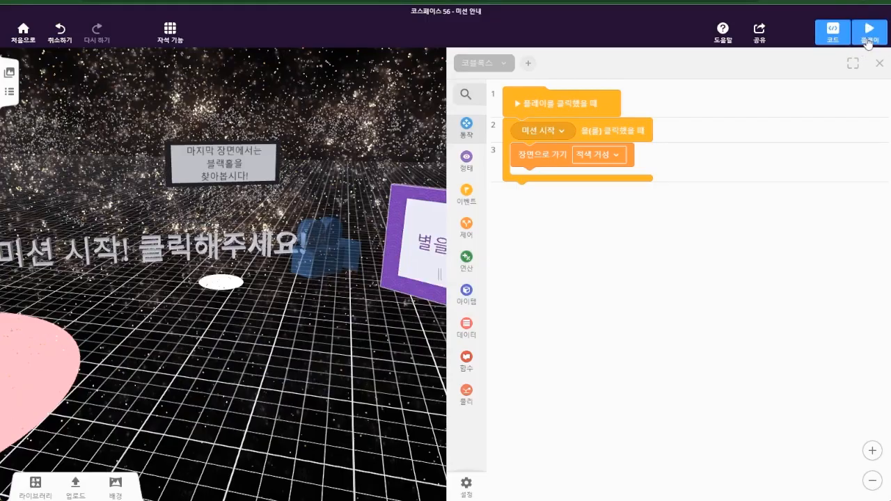
Play the 미션 안내 scene, look around to check the start text, and return to the editor.
{"action": "left_click", "coordinate": [868, 33]}
{"action": "left_click_drag", "start_coordinate": [781, 181], "coordinate": [742, 188]}
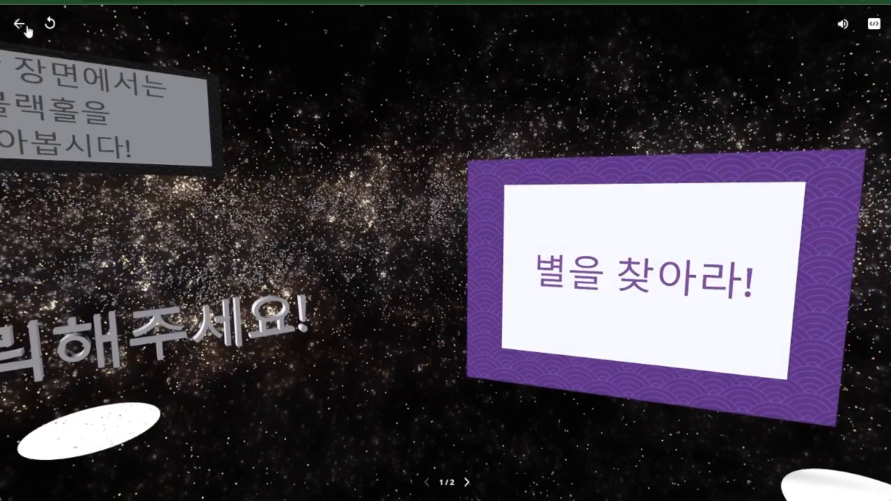
{"action": "left_click", "coordinate": [20, 24]}
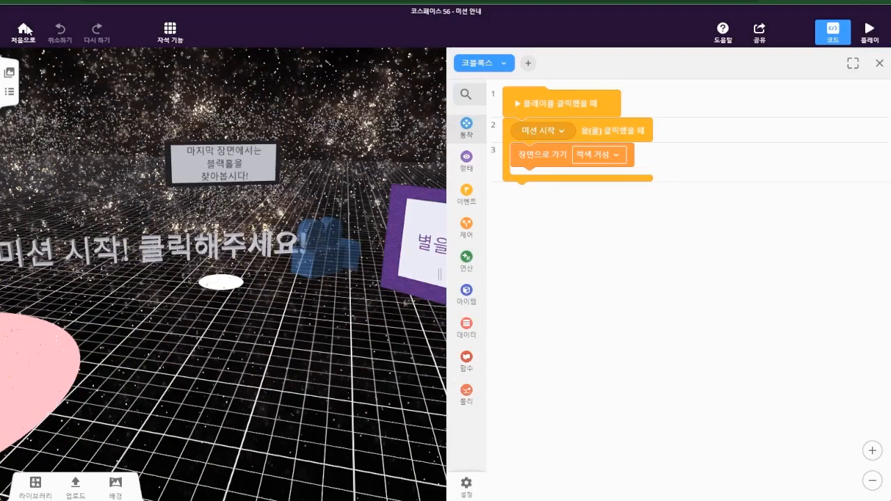
Open the scene list and duplicate the 적색 거성 scene.
{"action": "left_click", "coordinate": [7, 72]}
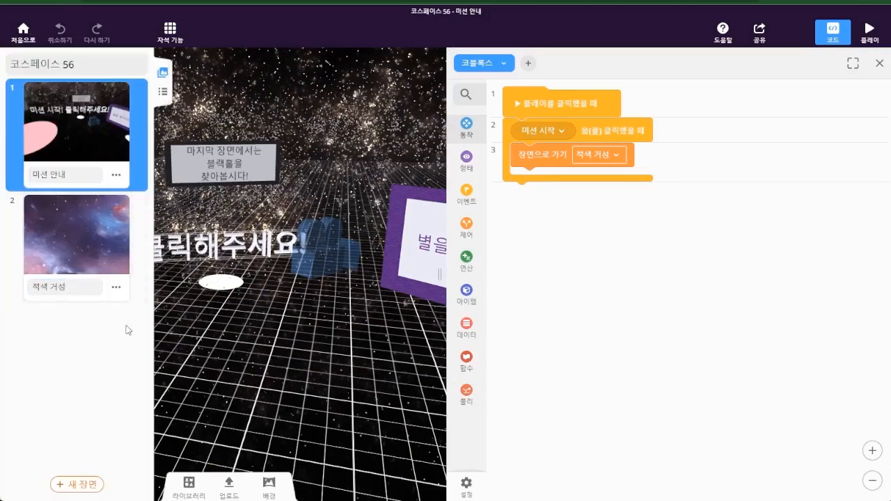
{"action": "left_click", "coordinate": [113, 271]}
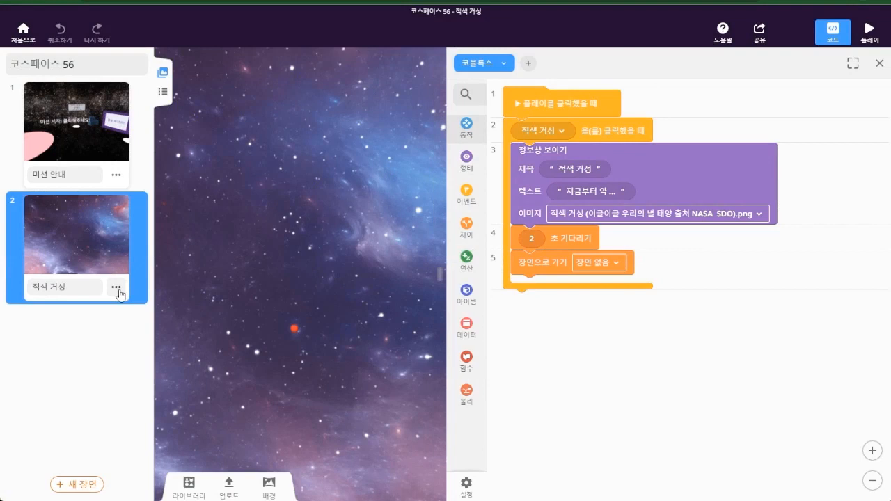
{"action": "left_click", "coordinate": [119, 292]}
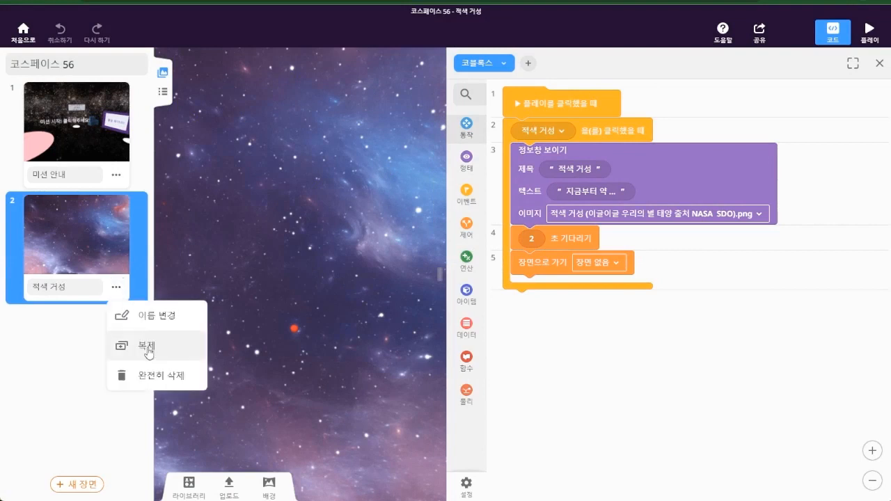
{"action": "left_click", "coordinate": [147, 348]}
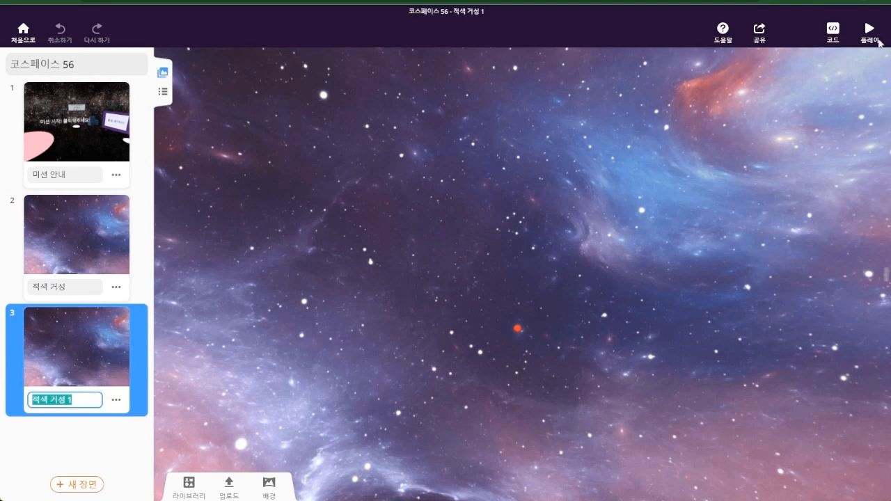
Clear the info panel block's title and text in the duplicated scene's code and set its image to 이미지 없음.
{"action": "left_click", "coordinate": [833, 30]}
{"action": "key", "text": "BackSpace"}
{"action": "left_click", "coordinate": [587, 194]}
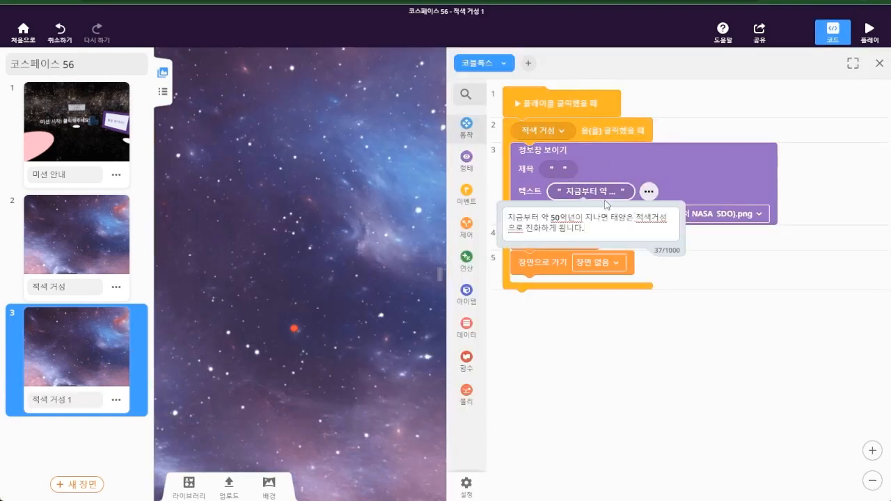
{"action": "left_click", "coordinate": [616, 194]}
{"action": "left_click", "coordinate": [579, 195]}
{"action": "left_click_drag", "start_coordinate": [587, 228], "coordinate": [504, 213]}
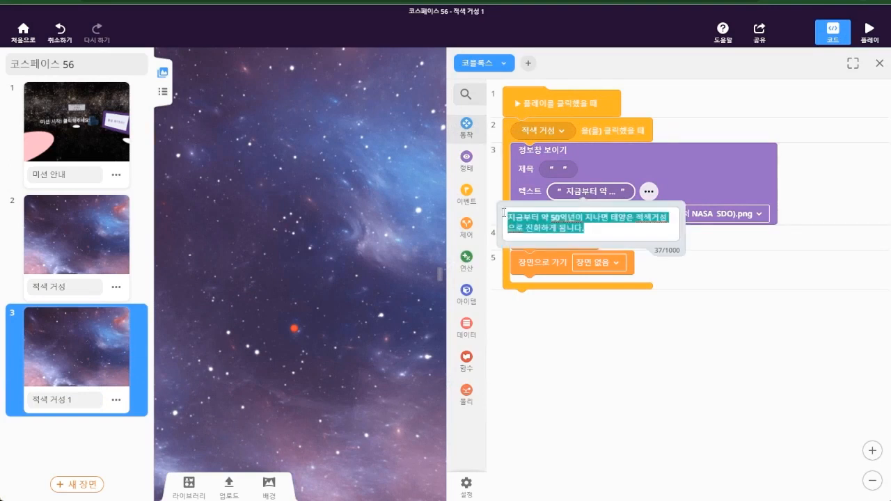
{"action": "key", "text": "BackSpace"}
{"action": "left_click", "coordinate": [759, 213]}
{"action": "left_click", "coordinate": [648, 228]}
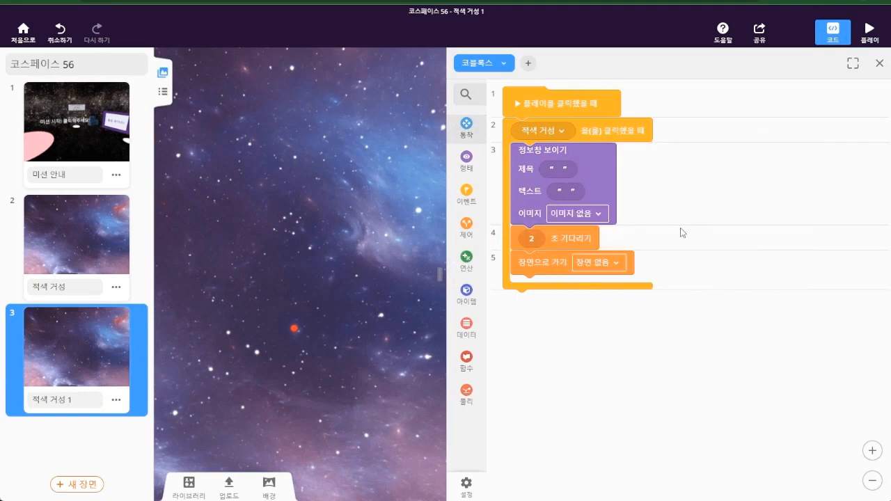
{"action": "left_click", "coordinate": [560, 131]}
{"action": "left_click", "coordinate": [565, 152]}
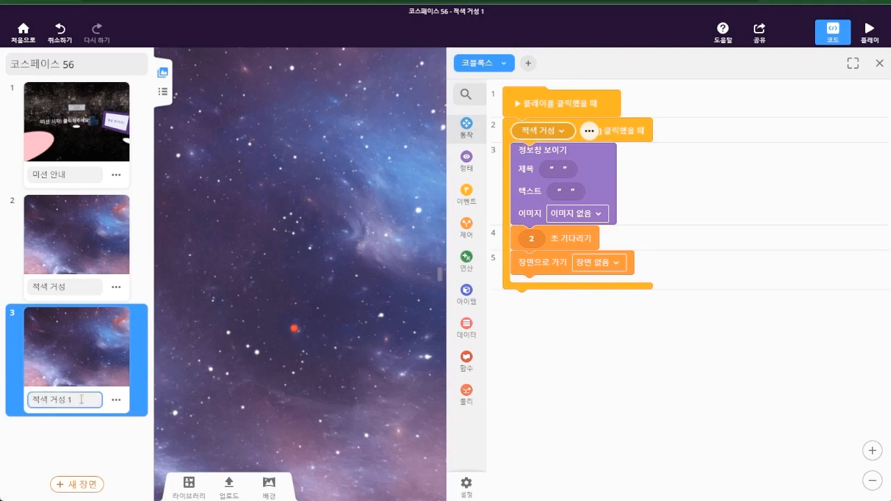
Clear the duplicated scene's name and delete its red star.
{"action": "left_click", "coordinate": [74, 399]}
{"action": "type", "text": "\\"}
{"action": "key", "text": "BackSpace"}
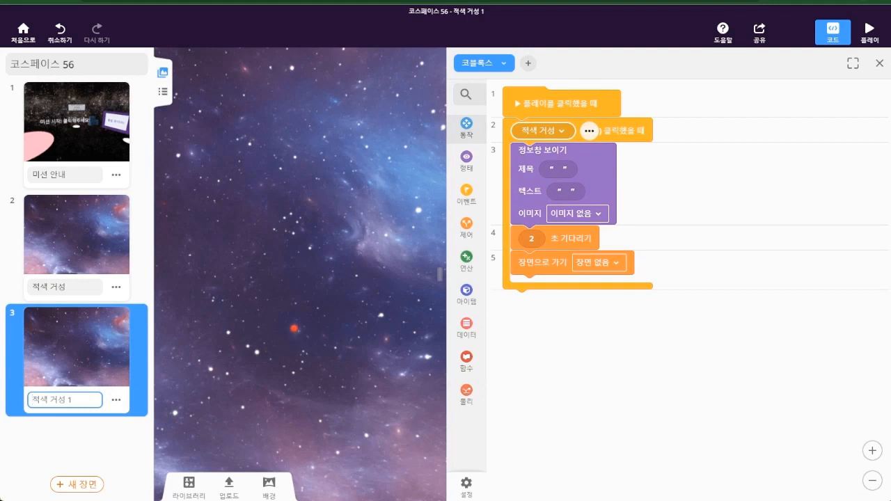
{"action": "left_click", "coordinate": [297, 333]}
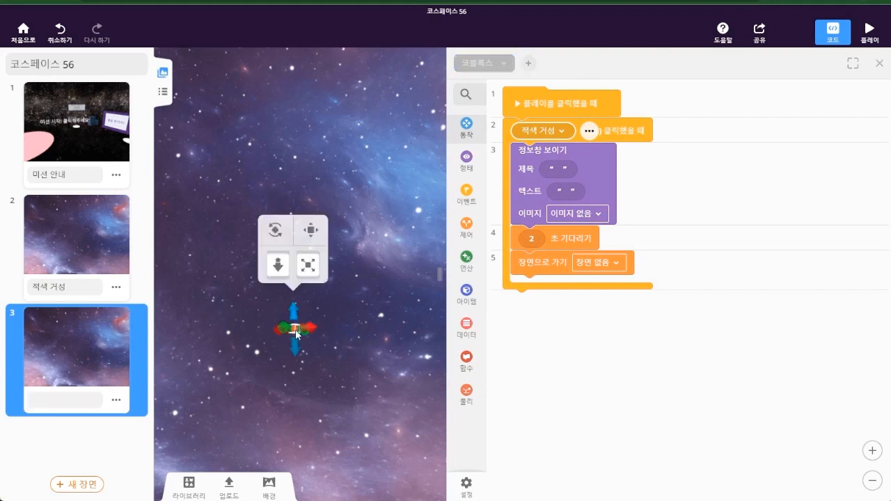
{"action": "right_click", "coordinate": [295, 329]}
{"action": "left_click", "coordinate": [363, 457]}
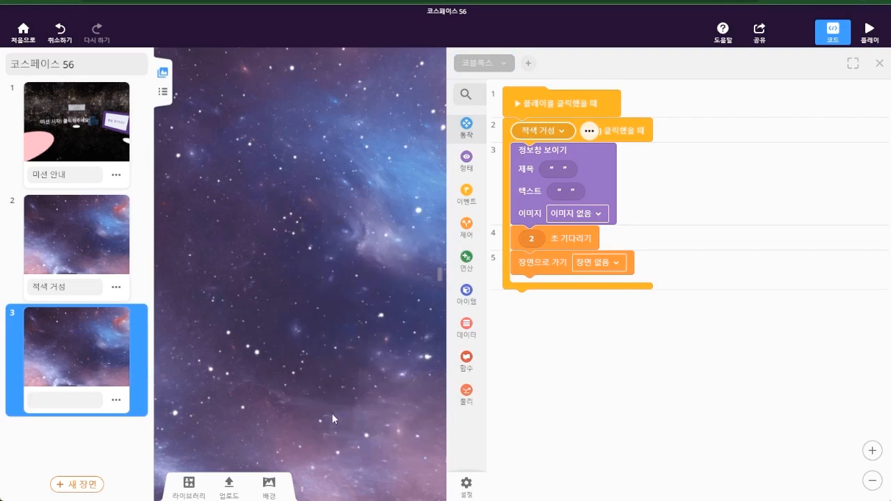
Name the duplicated scene 황색 왜성 and set its click event's item to 아이템 없음.
{"action": "left_click", "coordinate": [80, 398]}
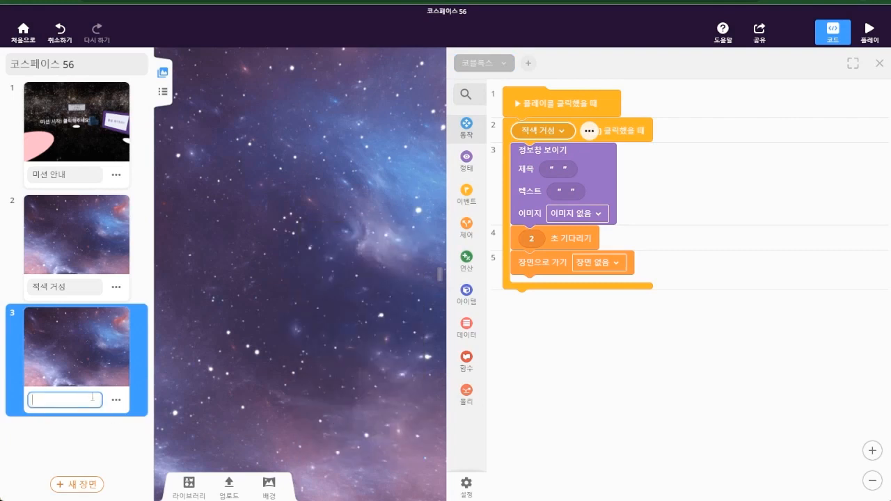
{"action": "type", "text": "황색 왜성"}
{"action": "left_click", "coordinate": [610, 416]}
{"action": "left_click", "coordinate": [568, 132]}
{"action": "left_click", "coordinate": [592, 149]}
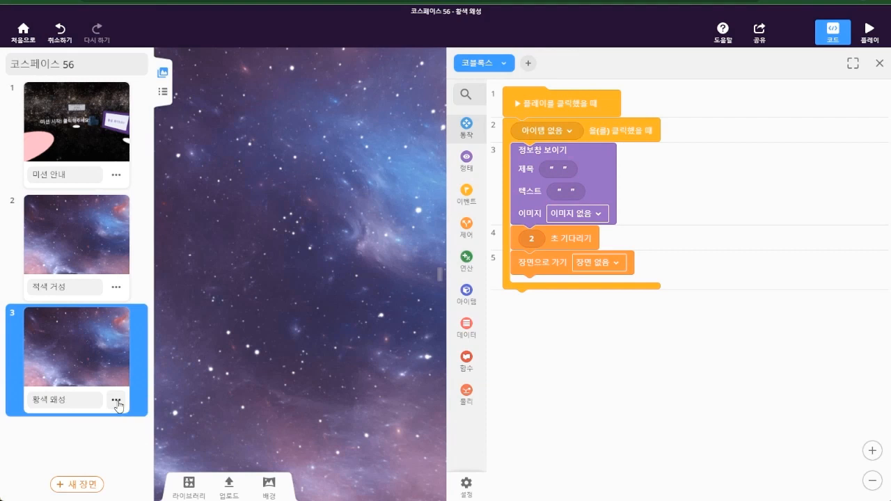
Duplicate the 황색 왜성 scene and rename the copy as 청색 거성.
{"action": "left_click", "coordinate": [117, 402]}
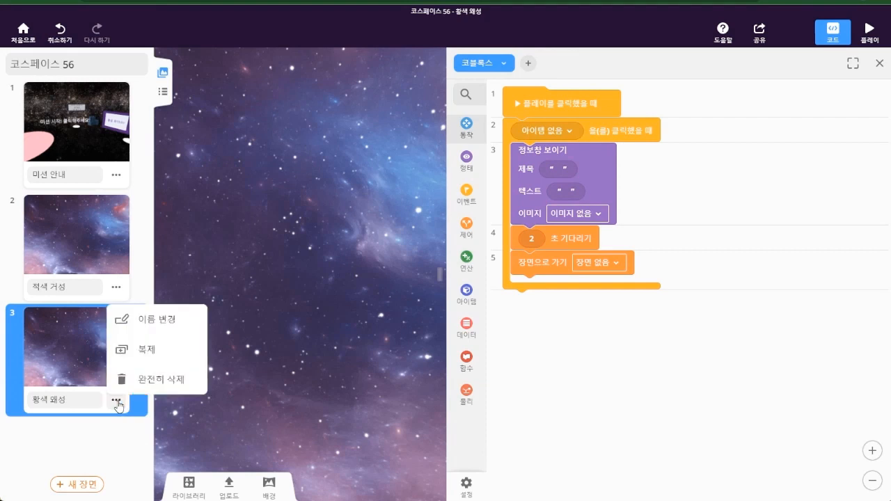
{"action": "left_click", "coordinate": [169, 351]}
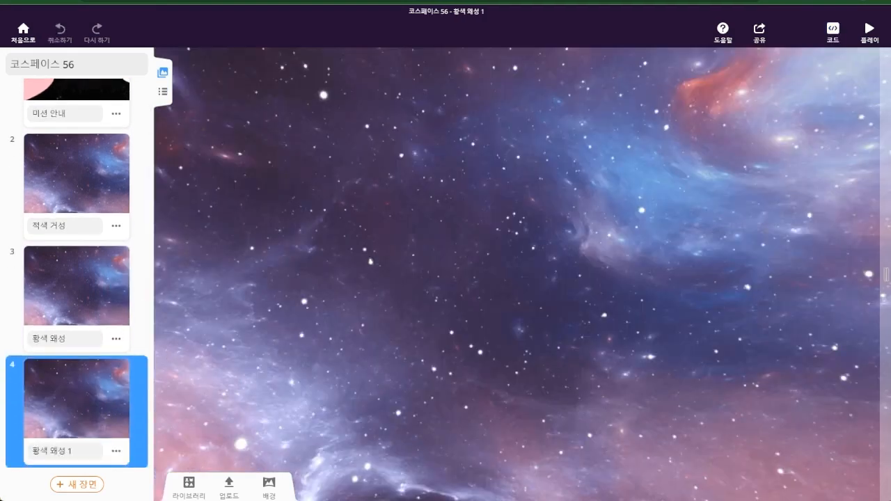
{"action": "left_click", "coordinate": [90, 452]}
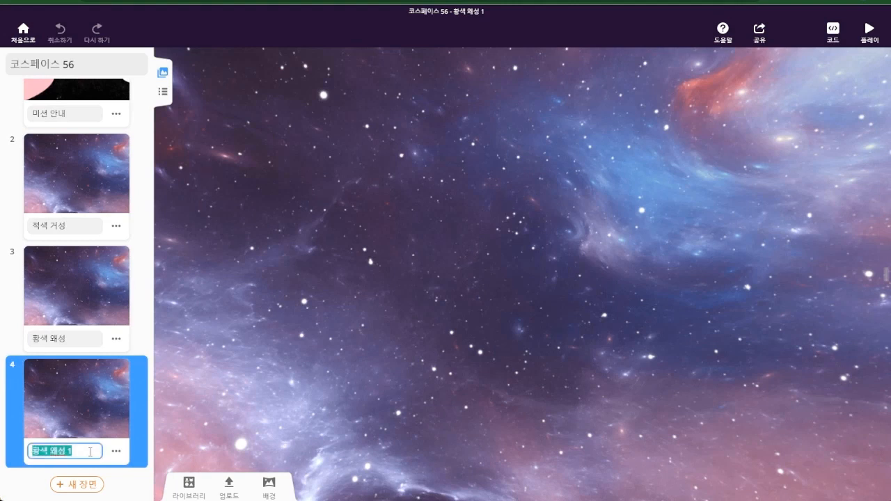
{"action": "type", "text": "청색 거성"}
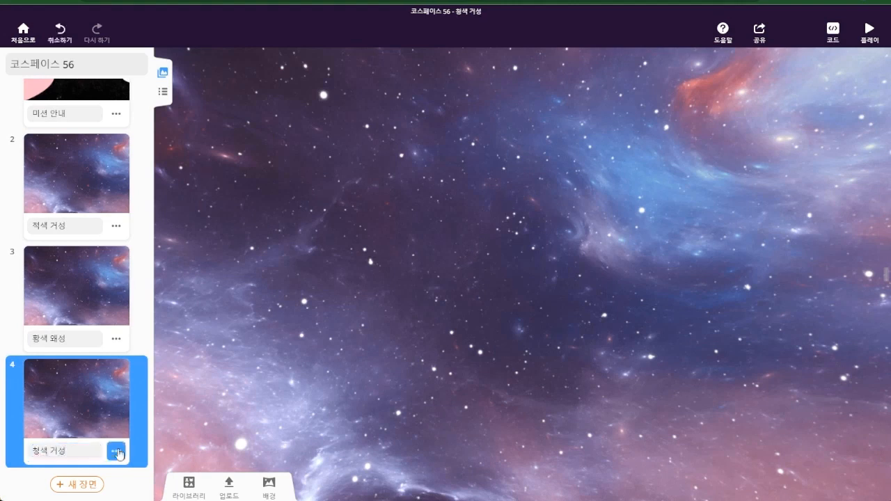
Duplicate the 청색 거성 scene and rename the copy as 백색 왜성.
{"action": "left_click", "coordinate": [116, 451]}
{"action": "left_click", "coordinate": [149, 409]}
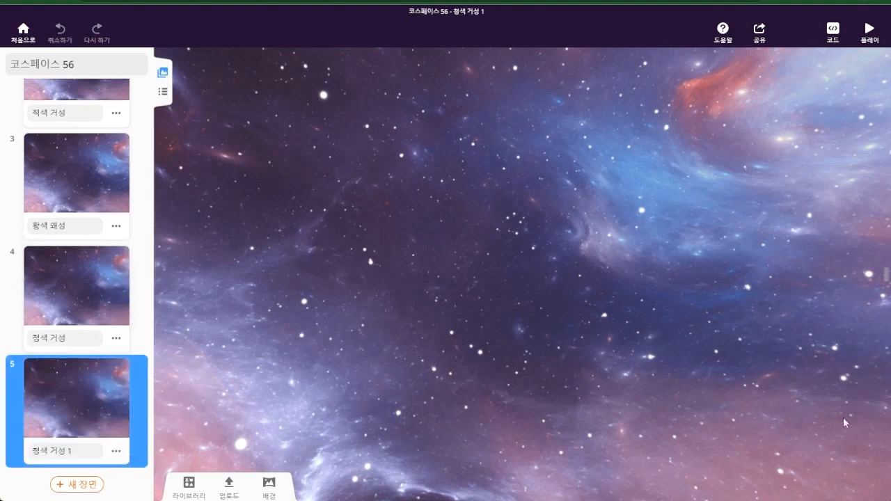
{"action": "left_click", "coordinate": [54, 450]}
{"action": "key", "text": "ctrl+a"}
{"action": "type", "text": "백색 왜성"}
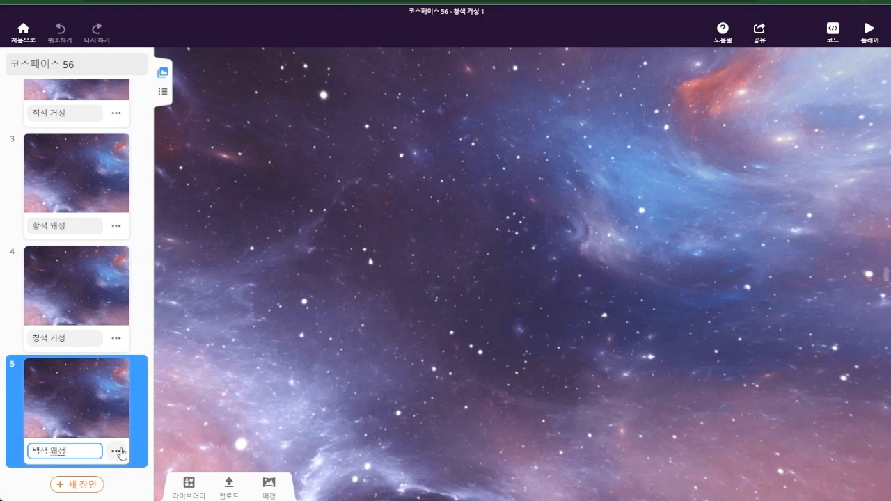
Duplicate the 백색 왜성 scene and rename the copy as 블랙홀.
{"action": "left_click", "coordinate": [116, 452]}
{"action": "left_click", "coordinate": [157, 402]}
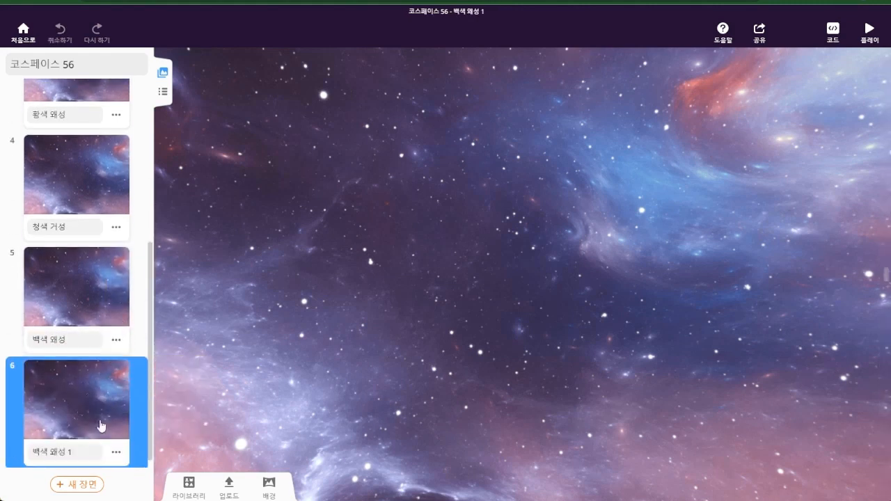
{"action": "left_click", "coordinate": [73, 451]}
{"action": "type", "text": "ㅌ"}
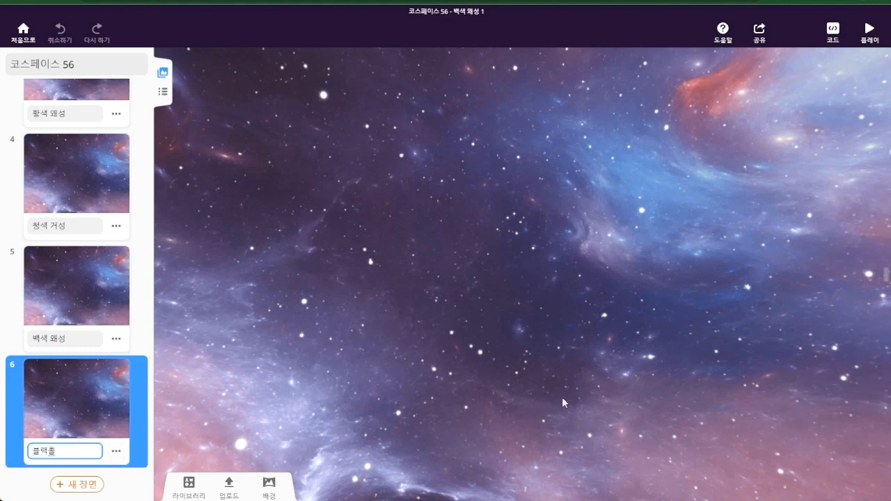
{"action": "left_click", "coordinate": [119, 411]}
Open the 황색 왜성 scene for editing.
{"action": "scroll", "coordinate": [119, 410], "scroll_direction": "up", "scroll_amount": 4}
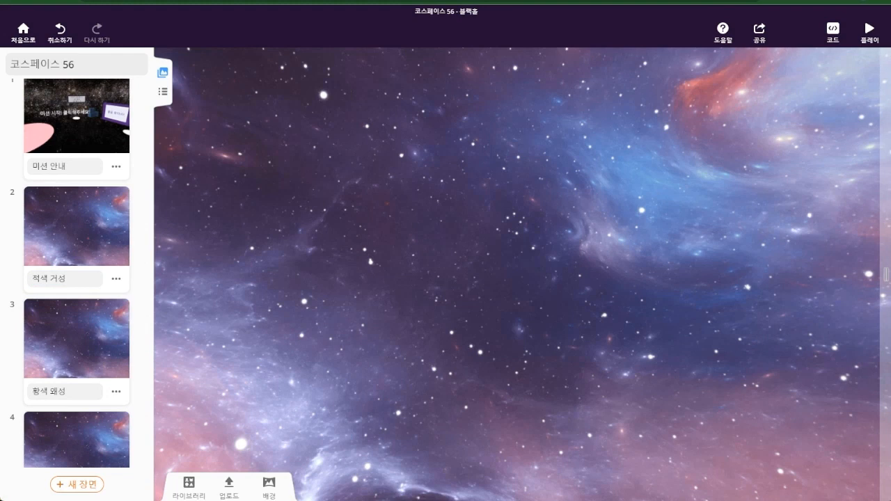
{"action": "left_click", "coordinate": [95, 331]}
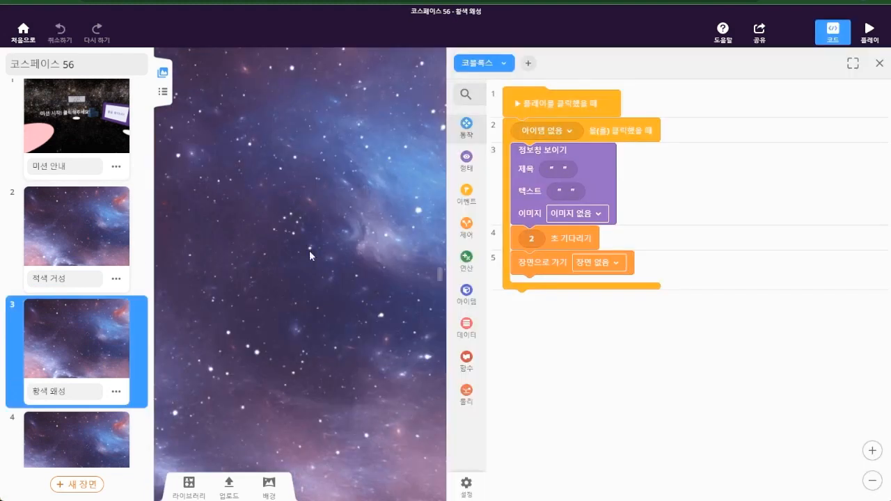
Close the code editor and replace the background of the 황색 왜성 scene with the orange nebula image.
{"action": "left_click", "coordinate": [84, 389]}
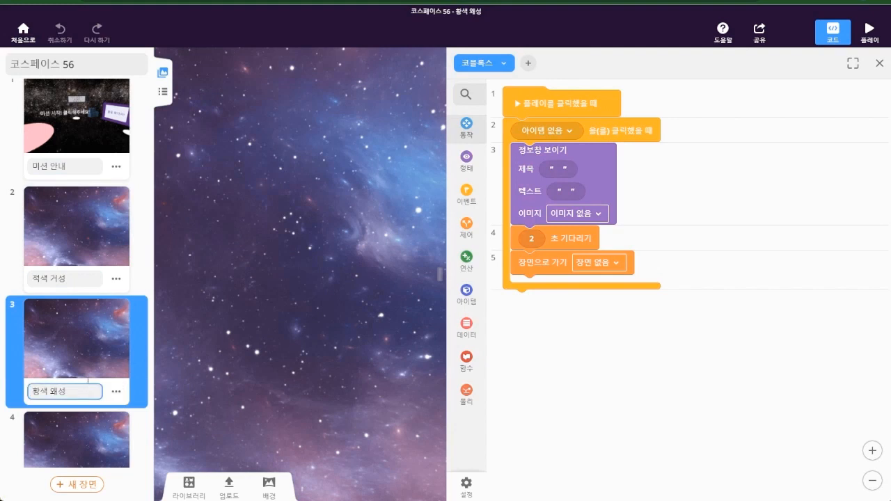
{"action": "scroll", "coordinate": [93, 364], "scroll_direction": "down", "scroll_amount": 2}
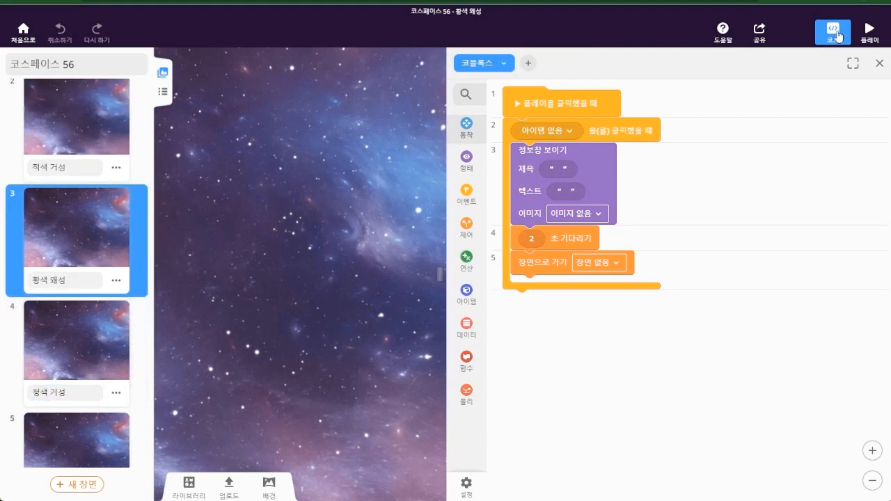
{"action": "left_click", "coordinate": [833, 32]}
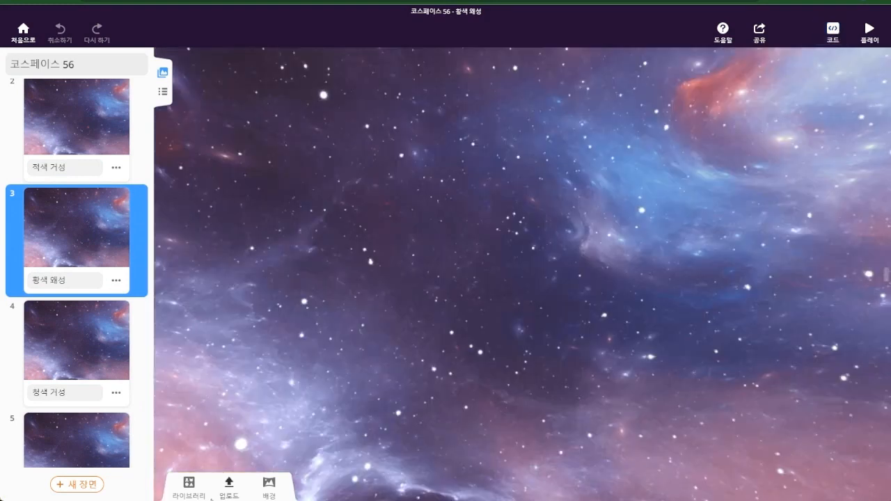
{"action": "left_click", "coordinate": [265, 494]}
{"action": "mouse_move", "coordinate": [248, 454]}
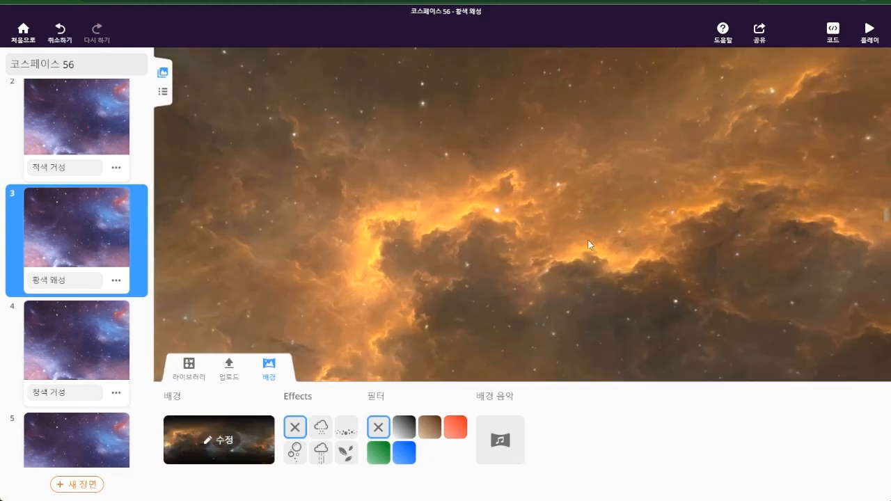
Replace the backgrounds of the 청색 거성, 백색 왜성 and 블랙홀 scenes with a blue nebula, a white lunar landscape and a dark starfield respectively.
{"action": "scroll", "coordinate": [96, 362], "scroll_direction": "down", "scroll_amount": 3}
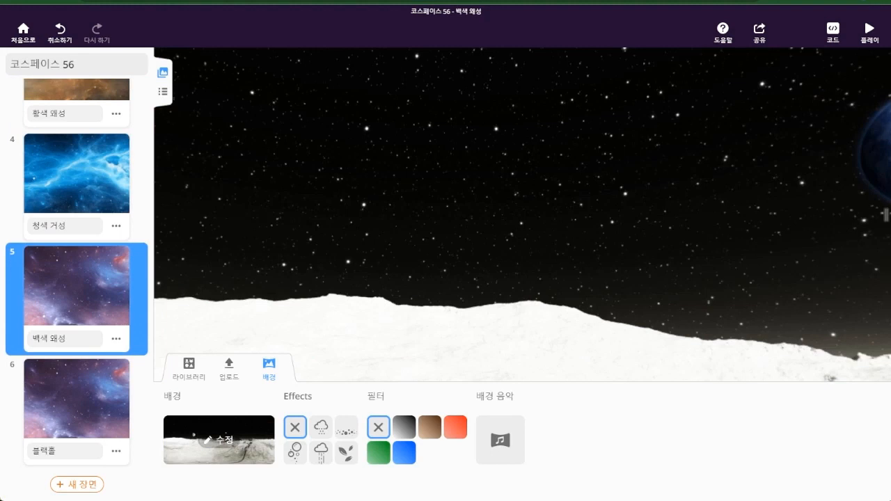
{"action": "scroll", "coordinate": [77, 272], "scroll_direction": "up", "scroll_amount": 1}
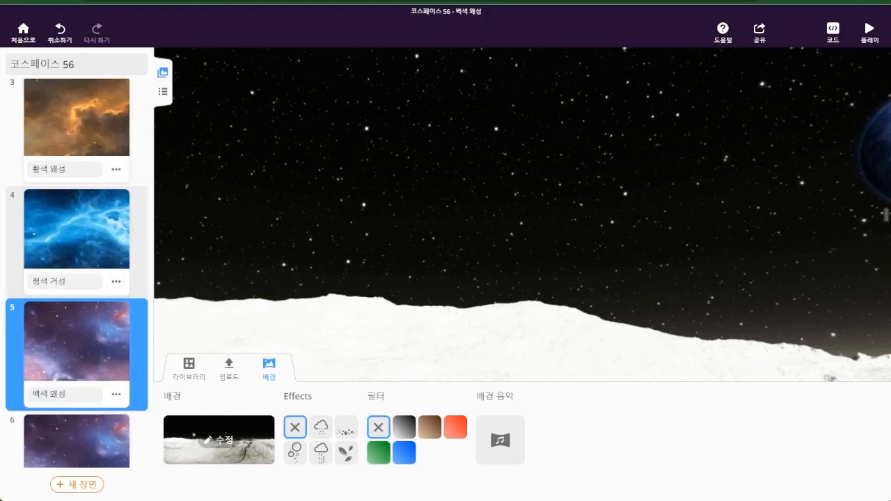
{"action": "scroll", "coordinate": [77, 272], "scroll_direction": "down", "scroll_amount": 1}
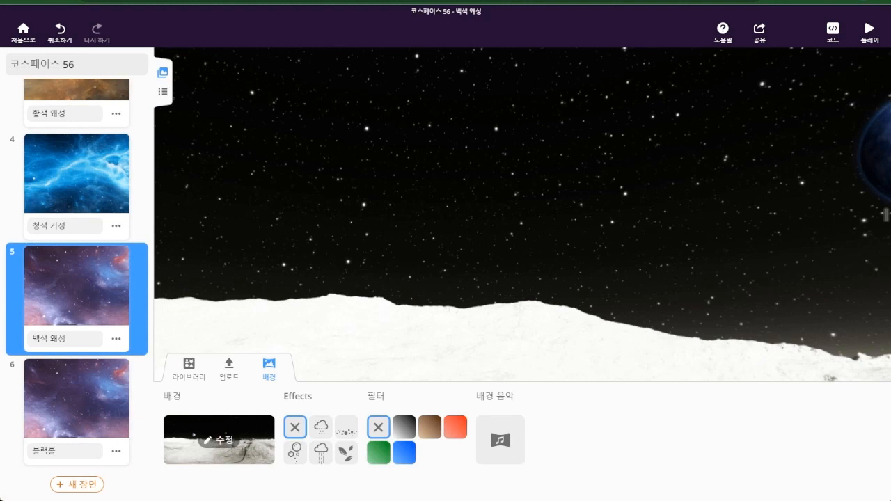
{"action": "left_click_drag", "start_coordinate": [689, 278], "coordinate": [542, 282]}
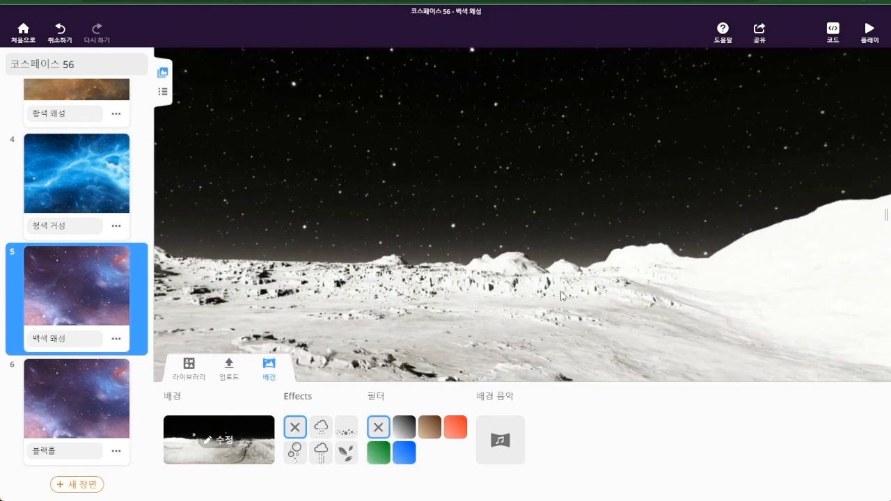
{"action": "left_click", "coordinate": [82, 402]}
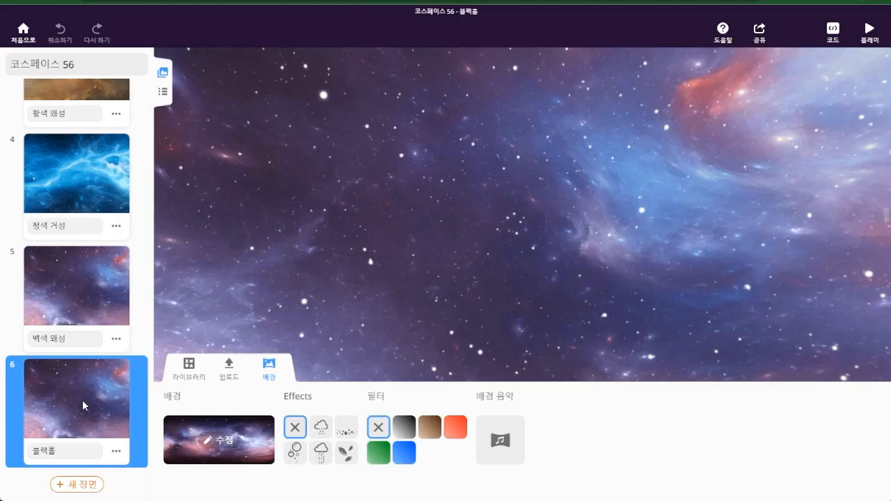
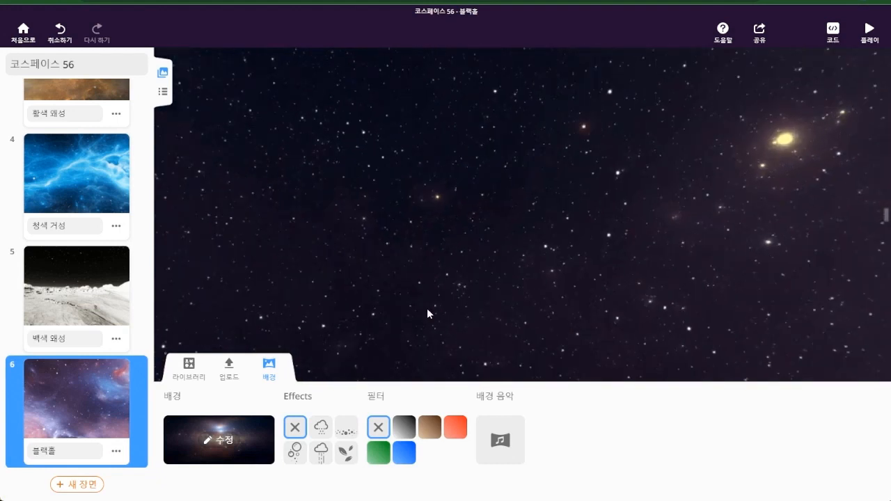
Add a 3D sphere from the library's building shapes near the middle of the 황색 왜성 scene.
{"action": "scroll", "coordinate": [75, 252], "scroll_direction": "up", "scroll_amount": 3}
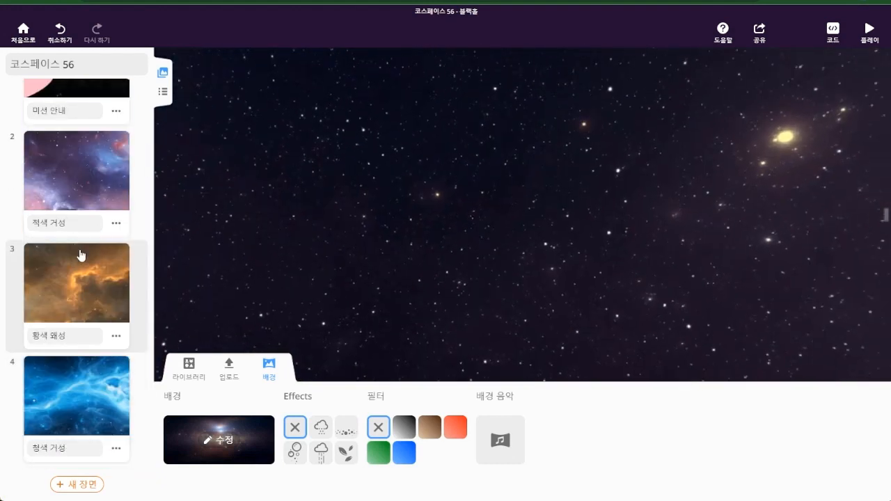
{"action": "left_click", "coordinate": [95, 278]}
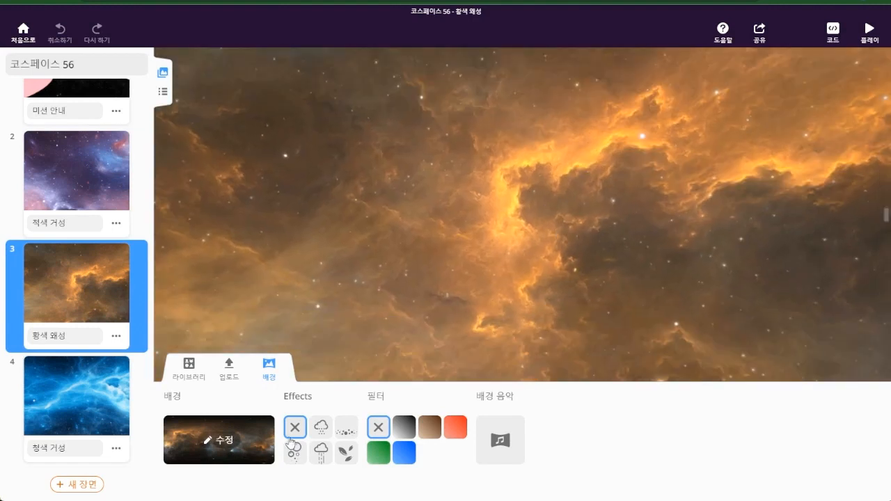
{"action": "left_click", "coordinate": [189, 367]}
{"action": "left_click", "coordinate": [878, 432]}
{"action": "left_click", "coordinate": [877, 433]}
{"action": "left_click_drag", "start_coordinate": [408, 438], "coordinate": [530, 239]}
Rename the sphere 황색 왜성 and enable its use in CoBlocks.
{"action": "left_click", "coordinate": [529, 241]}
{"action": "left_click", "coordinate": [594, 151]}
{"action": "type", "text": "황색 왜성"}
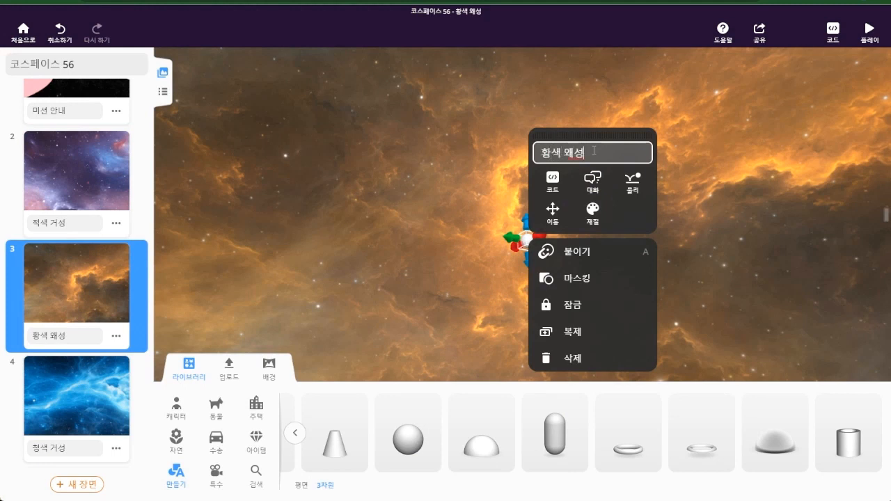
{"action": "left_click", "coordinate": [552, 179]}
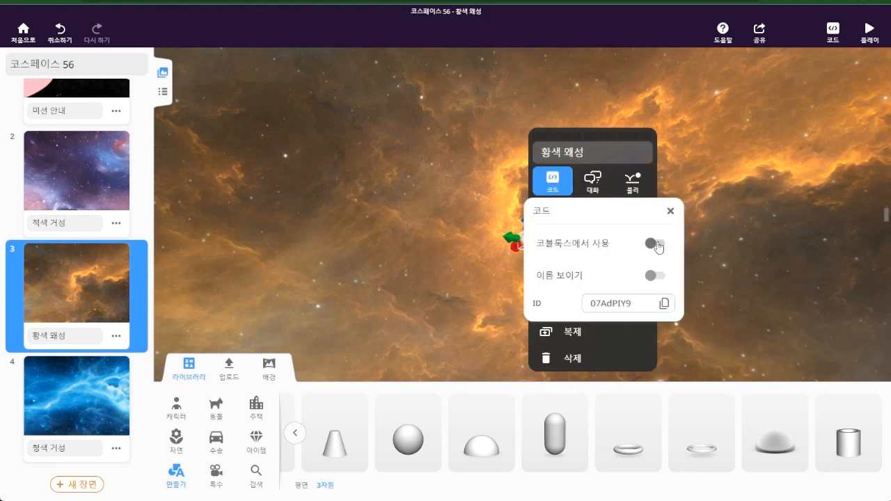
{"action": "left_click", "coordinate": [654, 243]}
{"action": "left_click", "coordinate": [727, 265]}
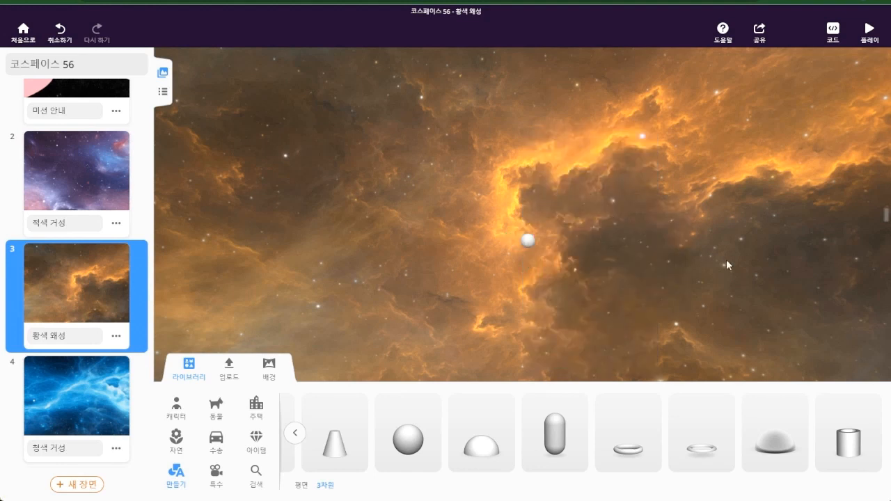
Colour the 황색 왜성 sphere with the preset golden yellow.
{"action": "left_click", "coordinate": [534, 244]}
{"action": "left_click", "coordinate": [601, 222]}
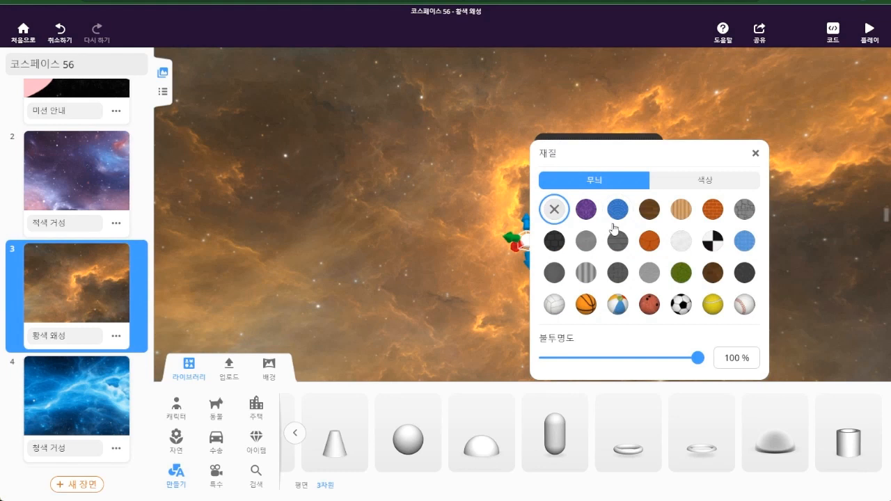
{"action": "left_click", "coordinate": [704, 180]}
{"action": "left_click", "coordinate": [555, 238]}
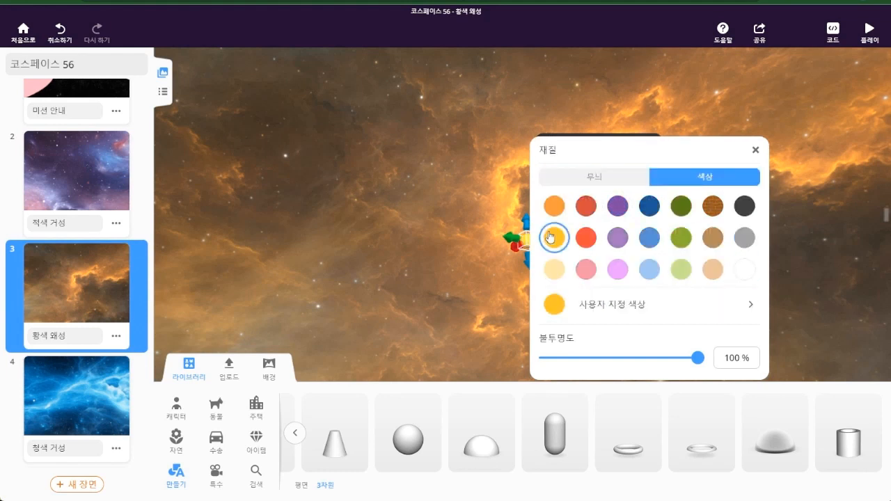
{"action": "left_click", "coordinate": [764, 112]}
Add a 3D sphere from the building shapes near the middle of the 청색 거성 scene.
{"action": "left_click", "coordinate": [95, 398]}
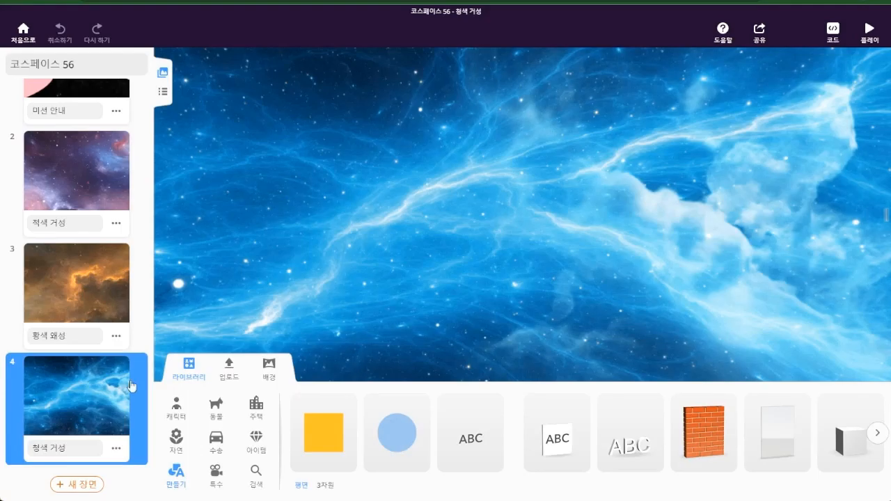
{"action": "left_click", "coordinate": [878, 433]}
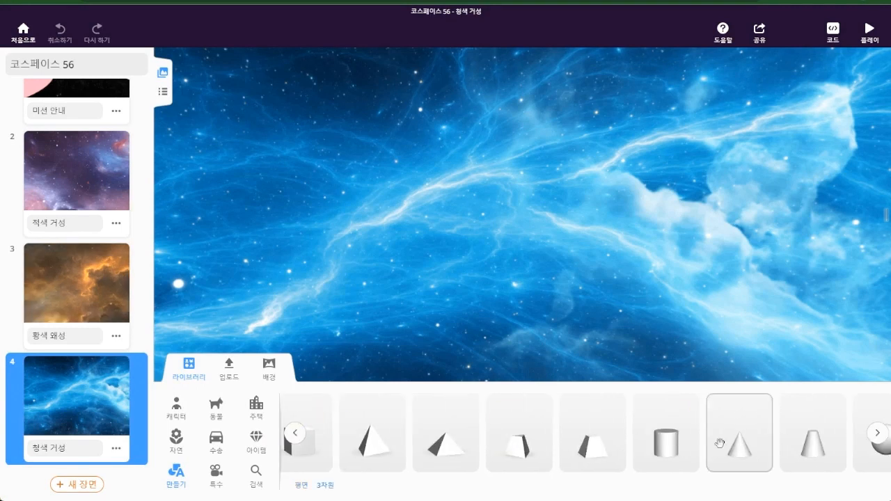
{"action": "left_click", "coordinate": [878, 432]}
{"action": "left_click", "coordinate": [409, 433]}
{"action": "left_click_drag", "start_coordinate": [479, 237], "coordinate": [509, 222]}
Rename the new sphere 청색 거성 and enable its use in CoBlocks.
{"action": "left_click", "coordinate": [509, 220]}
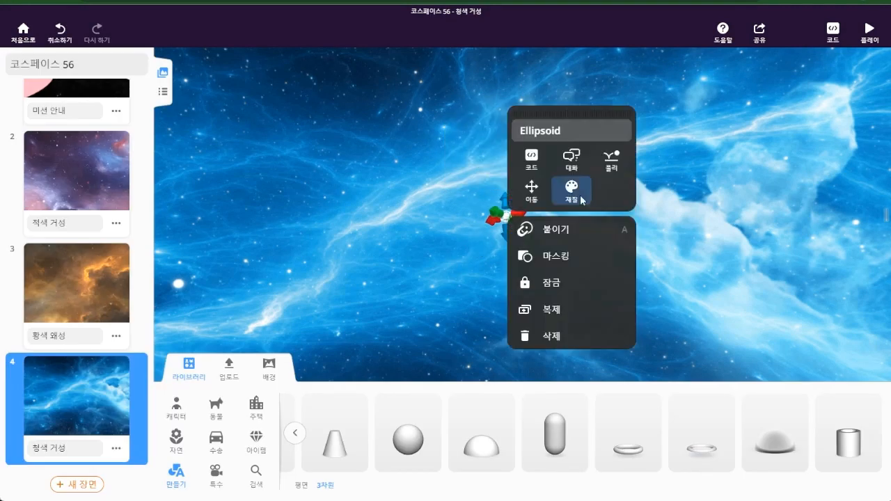
{"action": "left_click", "coordinate": [575, 130]}
{"action": "type", "text": "청ㅅ"}
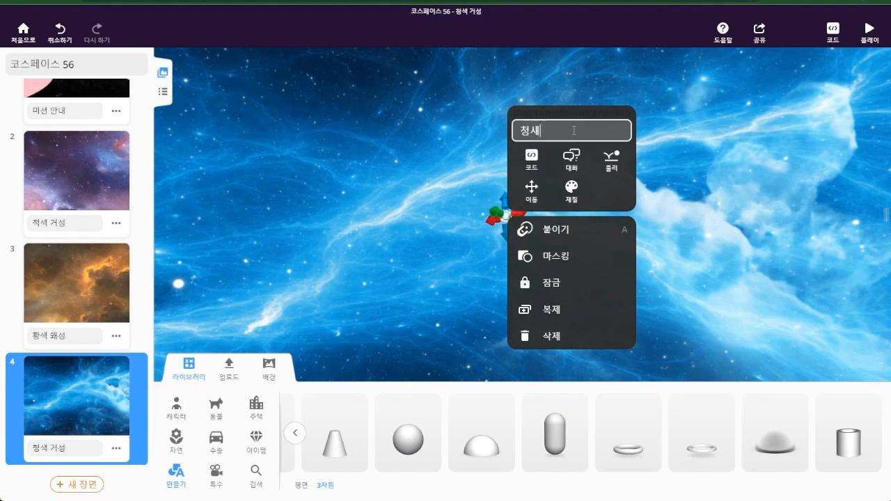
{"action": "type", "text": "색 거성"}
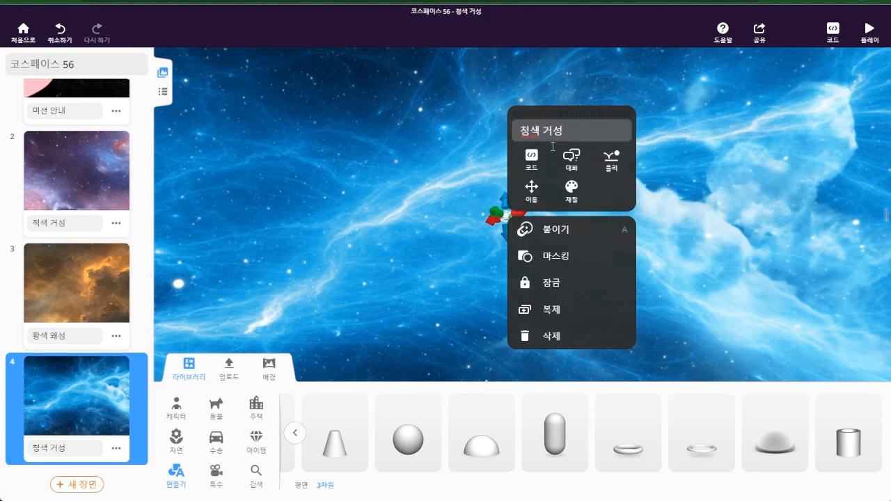
{"action": "left_click", "coordinate": [532, 157]}
{"action": "left_click", "coordinate": [634, 220]}
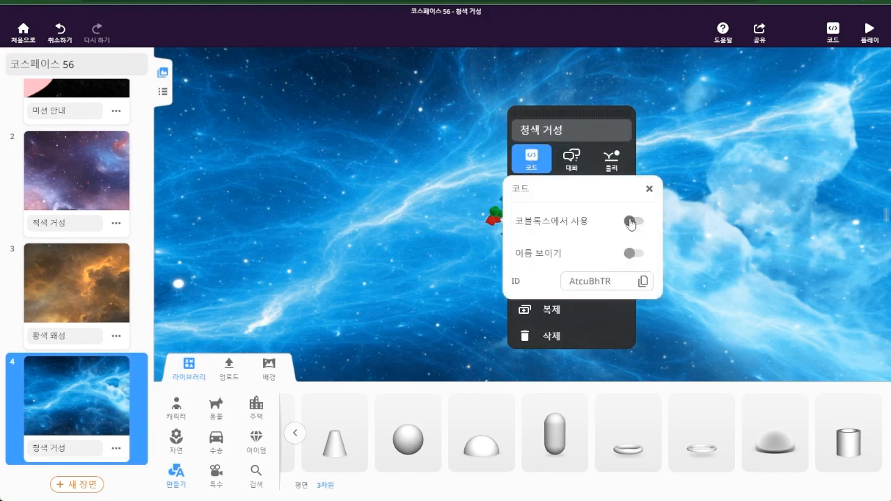
{"action": "left_click", "coordinate": [716, 212]}
Colour the 청색 거성 sphere with the preset light blue.
{"action": "left_click", "coordinate": [506, 220]}
{"action": "left_click_drag", "start_coordinate": [521, 155], "coordinate": [521, 147]}
{"action": "left_click", "coordinate": [516, 211]}
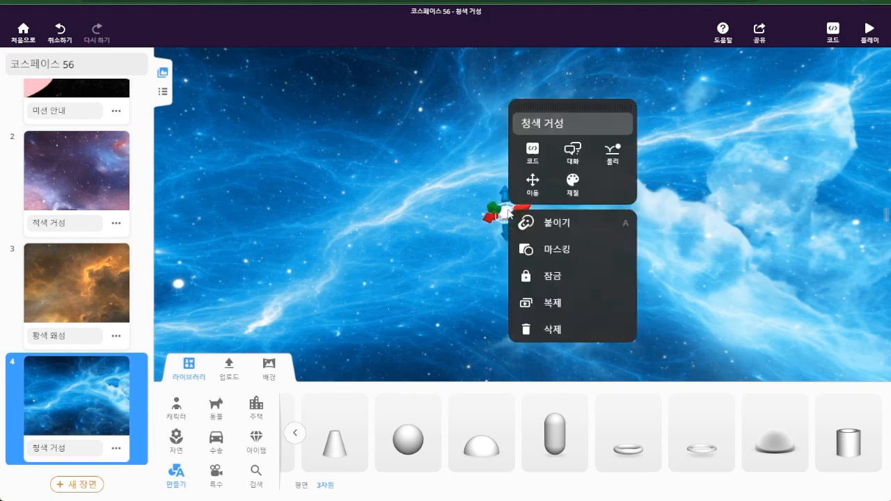
{"action": "left_click", "coordinate": [573, 182]}
{"action": "left_click", "coordinate": [689, 182]}
{"action": "left_click", "coordinate": [623, 238]}
{"action": "left_click", "coordinate": [623, 269]}
{"action": "left_click", "coordinate": [807, 194]}
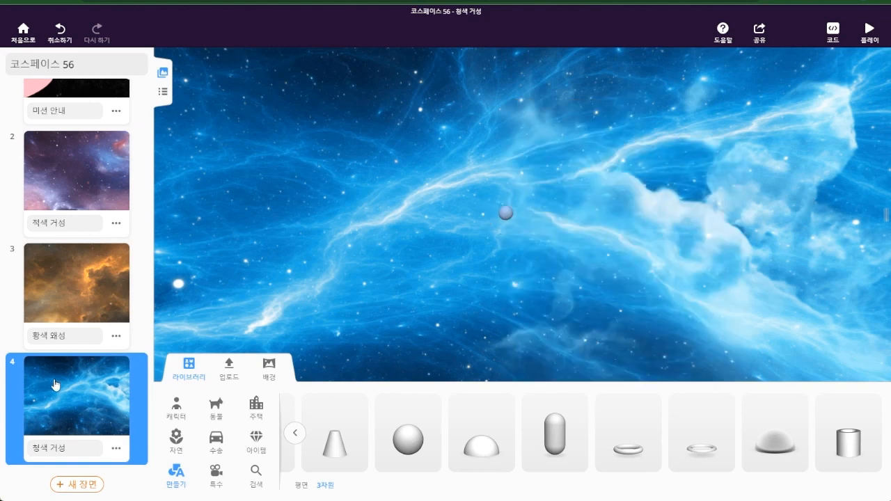
Add a 3D sphere from the building shapes on the horizon of the 백색 왜성 scene.
{"action": "scroll", "coordinate": [54, 385], "scroll_direction": "down", "scroll_amount": 3}
{"action": "left_click", "coordinate": [91, 308]}
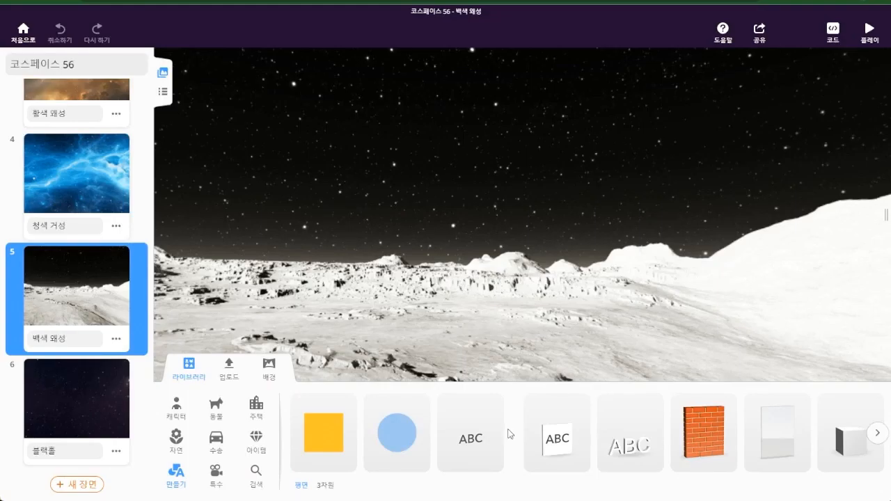
{"action": "left_click", "coordinate": [884, 434]}
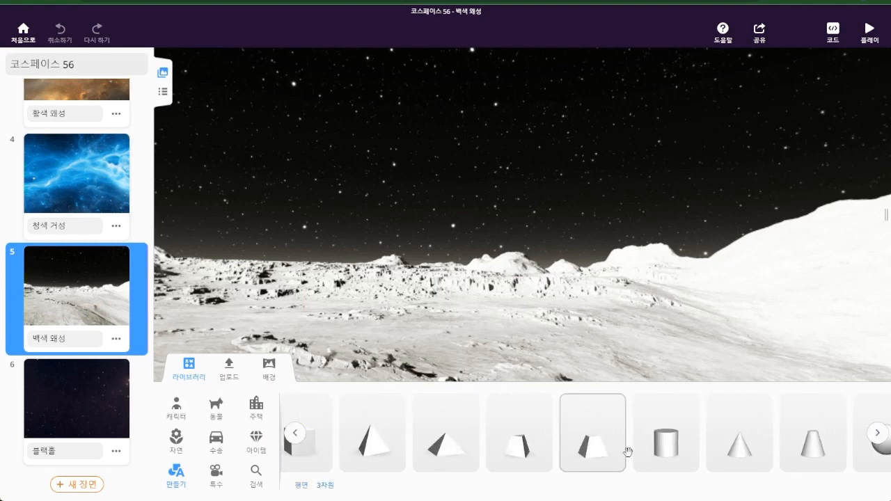
{"action": "left_click", "coordinate": [879, 433]}
{"action": "left_click_drag", "start_coordinate": [408, 439], "coordinate": [495, 256]}
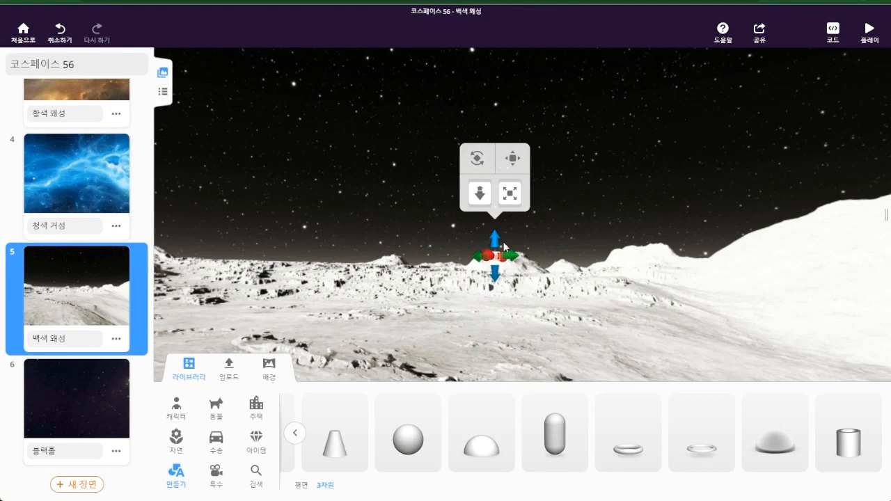
Try to enlarge the sphere on the horizon by stretching its dimensions.
{"action": "left_click_drag", "start_coordinate": [498, 257], "coordinate": [518, 256]}
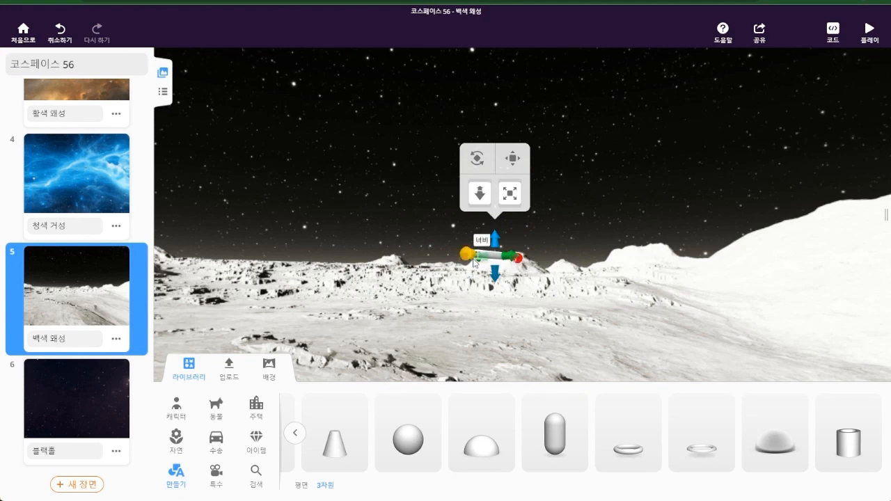
{"action": "left_click_drag", "start_coordinate": [465, 256], "coordinate": [346, 264]}
{"action": "left_click_drag", "start_coordinate": [543, 273], "coordinate": [461, 244]}
{"action": "left_click_drag", "start_coordinate": [446, 286], "coordinate": [417, 285]}
{"action": "left_click", "coordinate": [598, 285]}
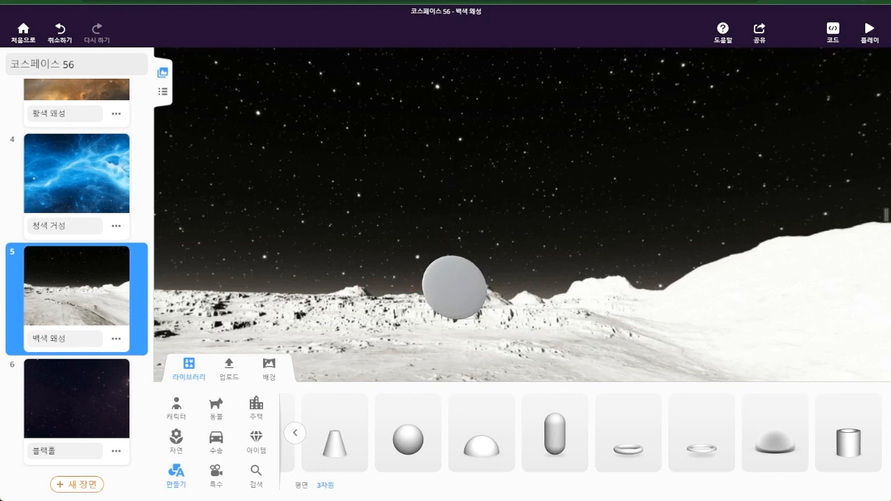
Undo the resizing of the sphere in the 백색 왜성 scene.
{"action": "left_click", "coordinate": [59, 33]}
{"action": "left_click", "coordinate": [59, 35]}
{"action": "left_click", "coordinate": [59, 35]}
{"action": "left_click", "coordinate": [59, 35]}
{"action": "left_click", "coordinate": [60, 34]}
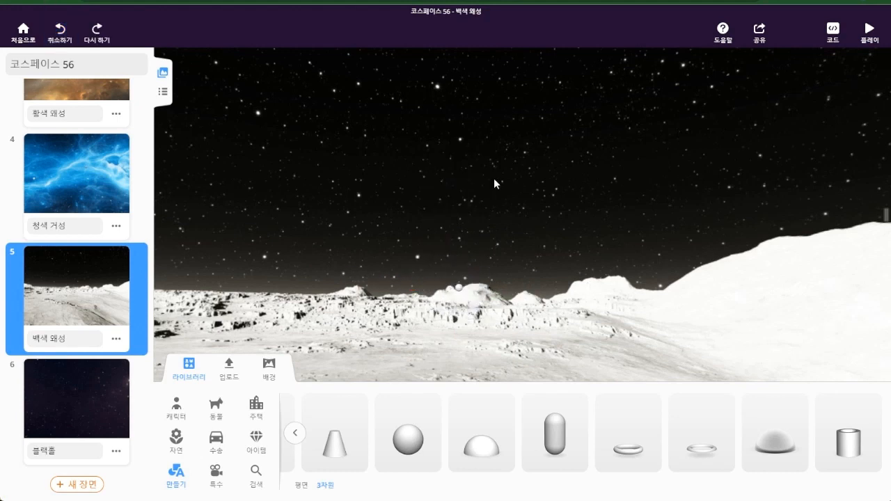
Move the small sphere from the horizon up into the black sky and rename it 백색 왜성.
{"action": "left_click", "coordinate": [459, 291]}
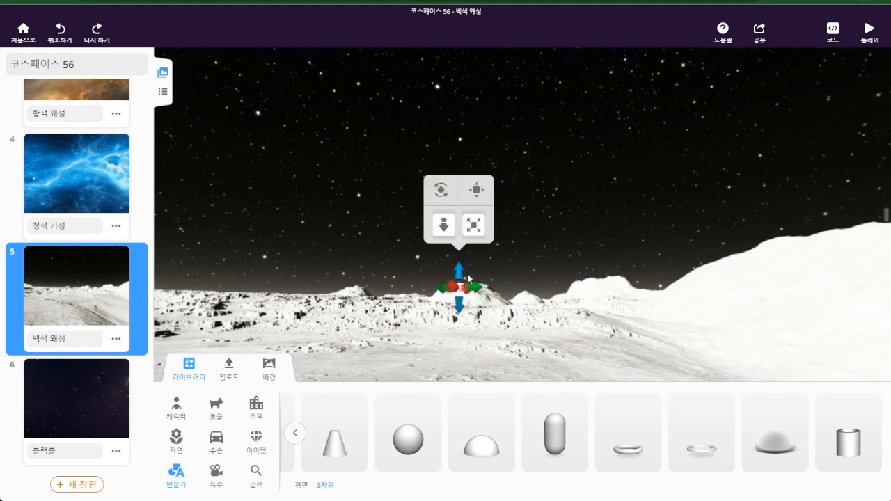
{"action": "left_click_drag", "start_coordinate": [459, 292], "coordinate": [575, 171]}
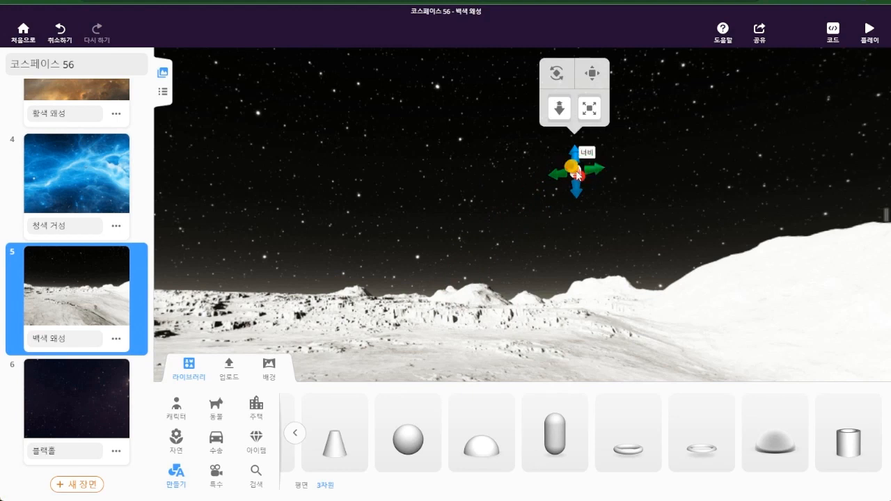
{"action": "right_click", "coordinate": [578, 172]}
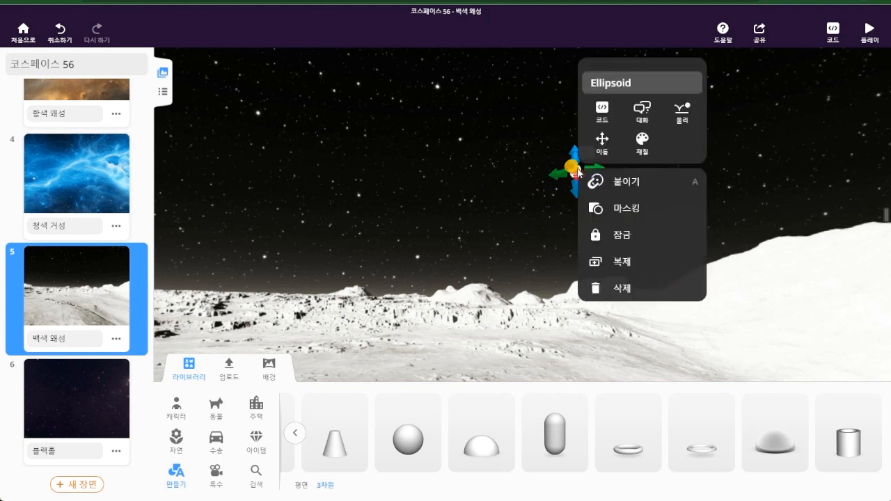
{"action": "left_click", "coordinate": [640, 84]}
{"action": "type", "text": "ㅈ베"}
{"action": "key", "text": "BackSpace"}
{"action": "key", "text": "BackSpace"}
{"action": "key", "text": "BackSpace"}
{"action": "type", "text": "백색 왜성"}
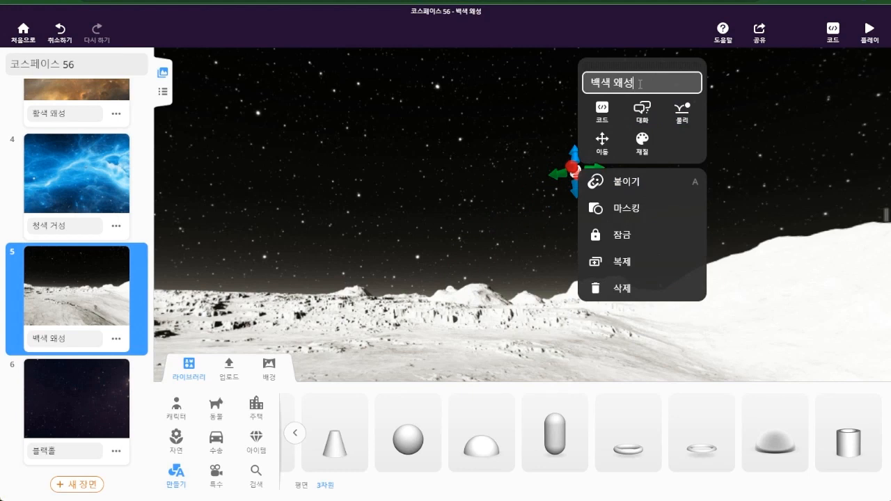
Enable CoBlocks use for the 백색 왜성 sphere in its code settings.
{"action": "left_click", "coordinate": [601, 112]}
{"action": "left_click", "coordinate": [704, 173]}
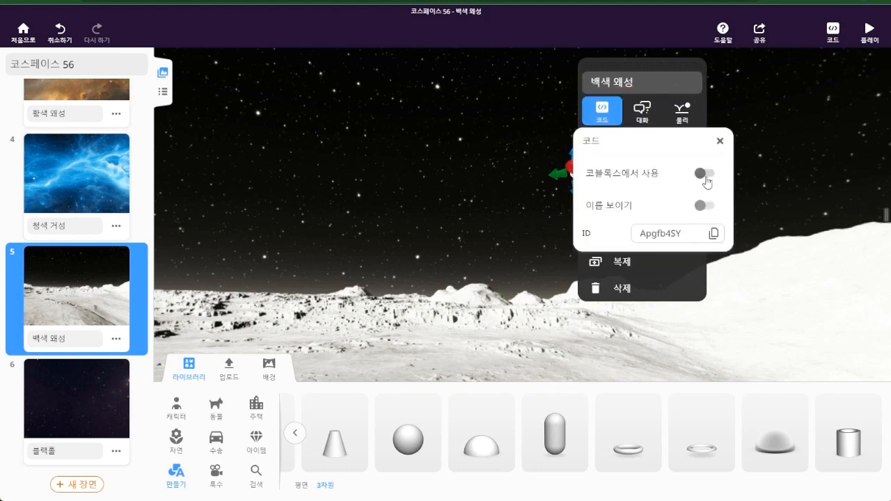
{"action": "left_click", "coordinate": [766, 165]}
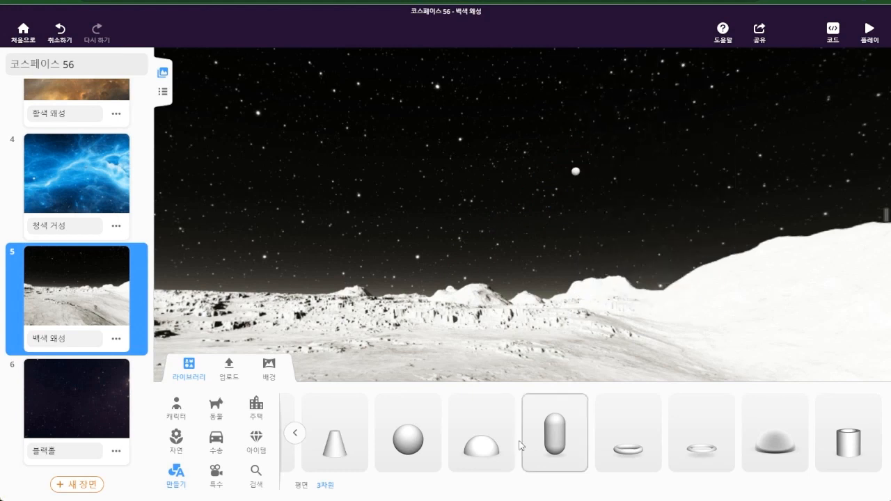
Add a 3D sphere from the building shapes near the middle of the 블랙홀 scene and adjust its size.
{"action": "left_click", "coordinate": [68, 404]}
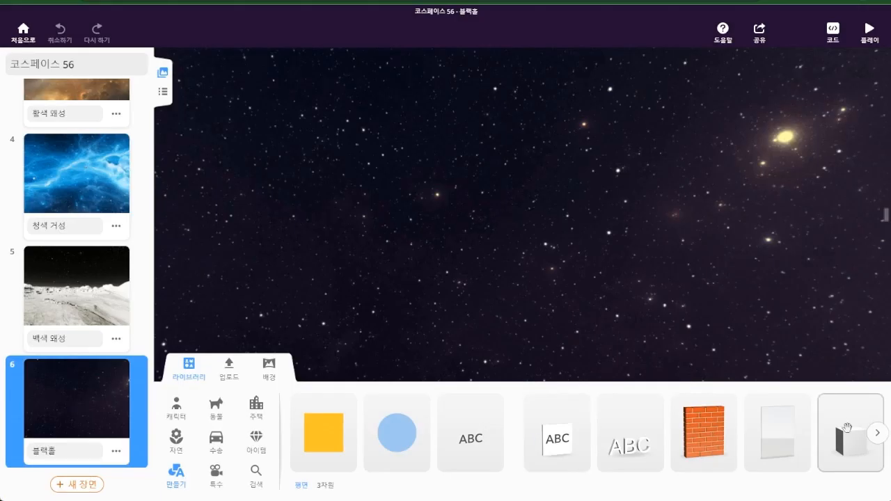
{"action": "left_click", "coordinate": [883, 439]}
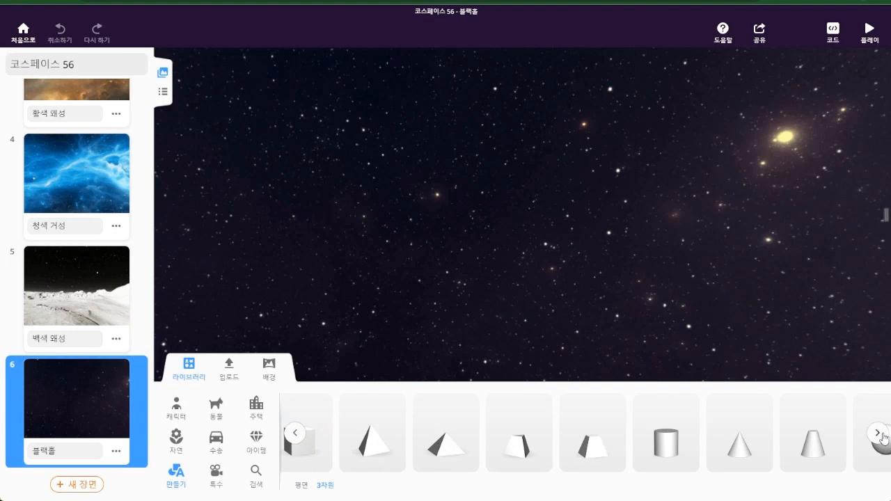
{"action": "left_click", "coordinate": [885, 440]}
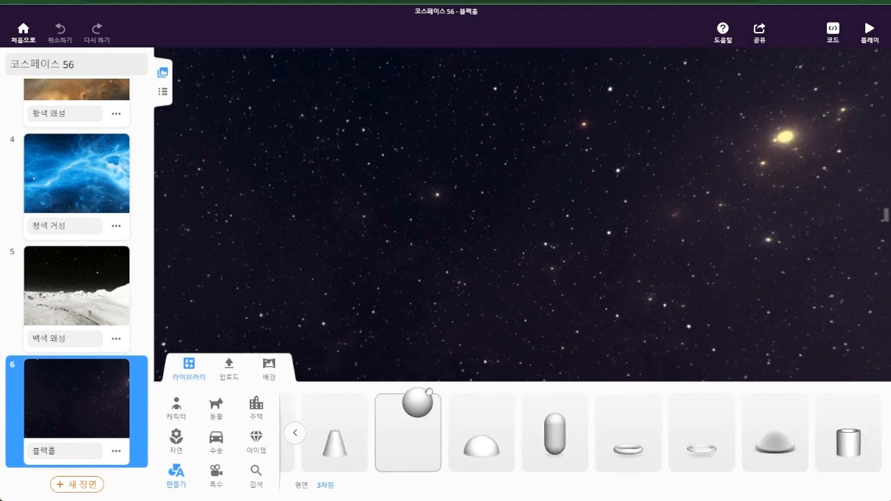
{"action": "left_click", "coordinate": [408, 438]}
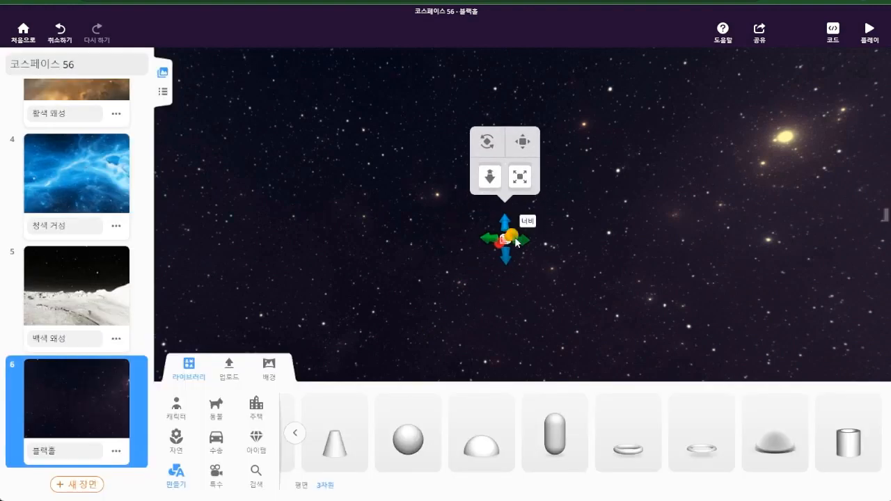
{"action": "left_click_drag", "start_coordinate": [526, 182], "coordinate": [529, 182]}
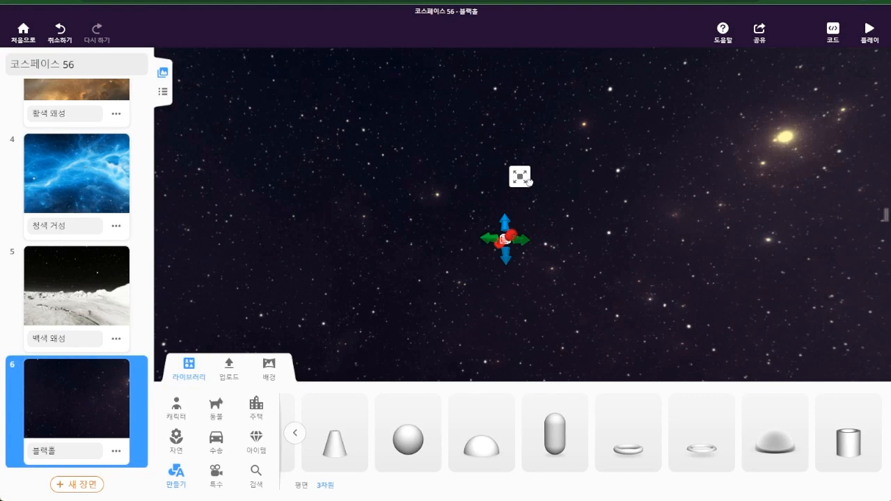
Colour the sphere in the 블랙홀 scene with the darkest grey of the material colours.
{"action": "left_click", "coordinate": [513, 243]}
{"action": "left_click", "coordinate": [575, 217]}
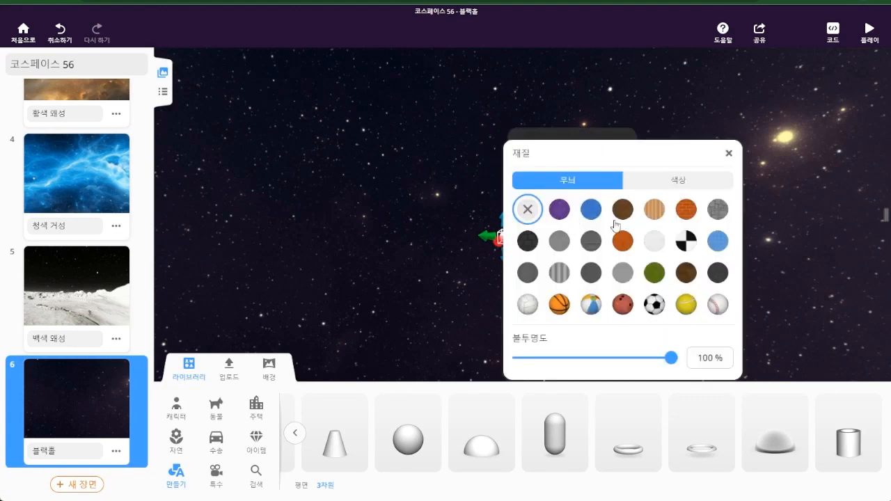
{"action": "left_click", "coordinate": [694, 184]}
{"action": "left_click", "coordinate": [718, 206]}
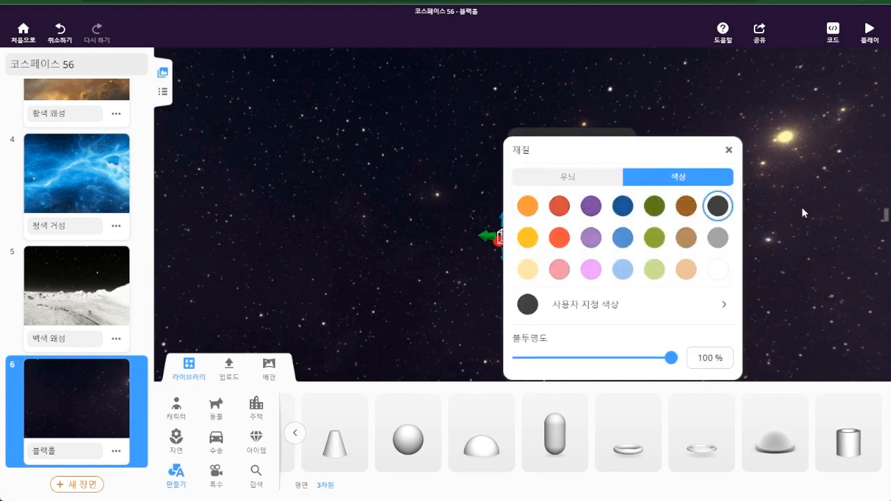
{"action": "left_click", "coordinate": [802, 207]}
Rename the dark sphere 블랙홀 and enable its use in CoBlocks.
{"action": "left_click", "coordinate": [509, 241]}
{"action": "left_click", "coordinate": [592, 162]}
{"action": "double_click", "coordinate": [592, 161]}
{"action": "type", "text": "블랙홀"}
{"action": "key", "text": "Return"}
{"action": "left_click", "coordinate": [545, 186]}
{"action": "left_click", "coordinate": [634, 241]}
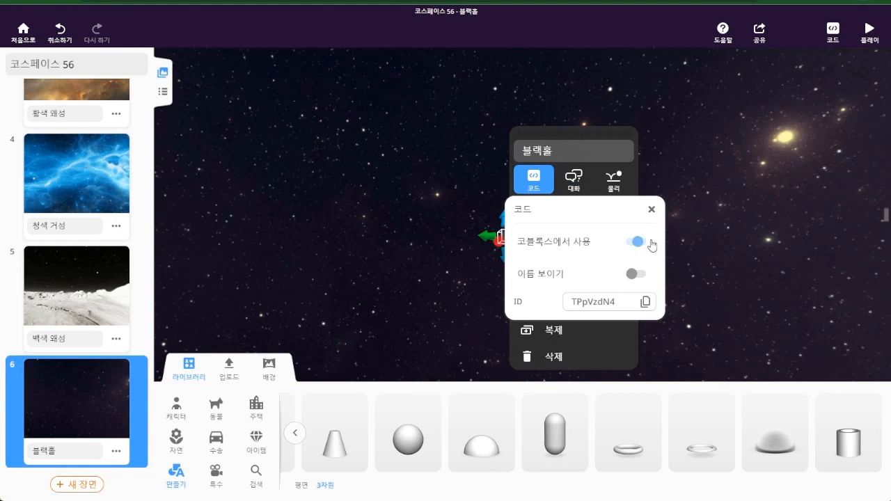
{"action": "left_click", "coordinate": [741, 247]}
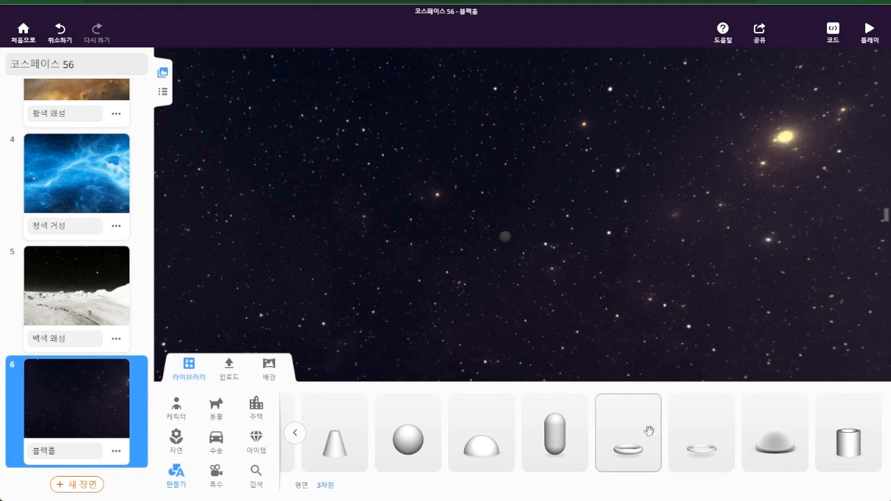
Place the thin 3D ring shape just below the dark sphere and colour it golden yellow.
{"action": "left_click_drag", "start_coordinate": [701, 426], "coordinate": [518, 278]}
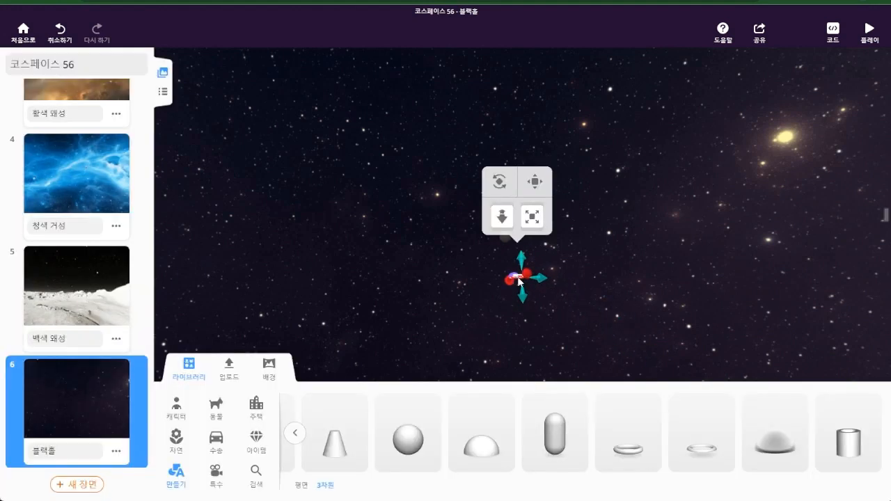
{"action": "left_click", "coordinate": [516, 279]}
{"action": "left_click", "coordinate": [583, 220]}
{"action": "left_click", "coordinate": [658, 213]}
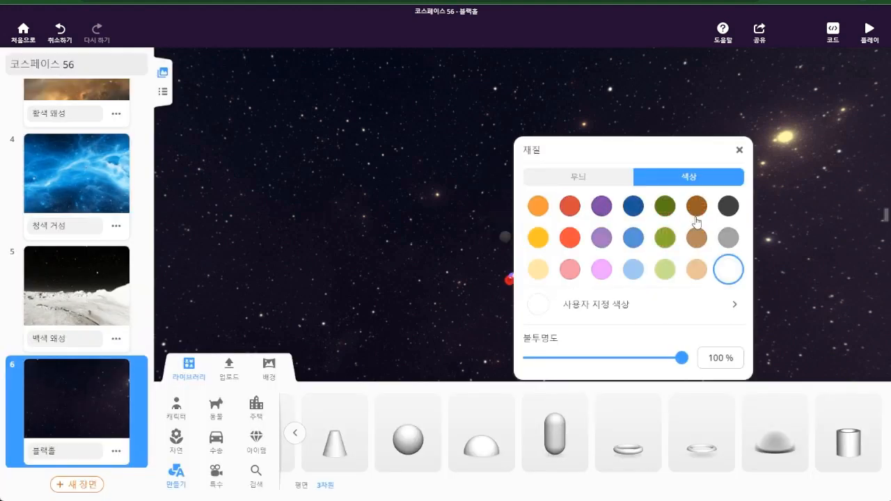
{"action": "left_click", "coordinate": [537, 234]}
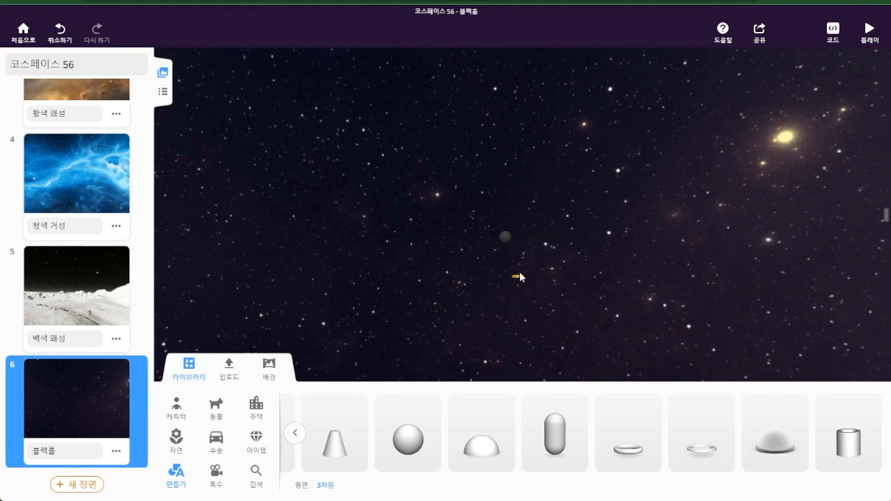
Attach the yellow ring to the top of the 블랙홀 sphere.
{"action": "right_click", "coordinate": [518, 277]}
{"action": "left_click", "coordinate": [569, 257]}
{"action": "left_click", "coordinate": [514, 222]}
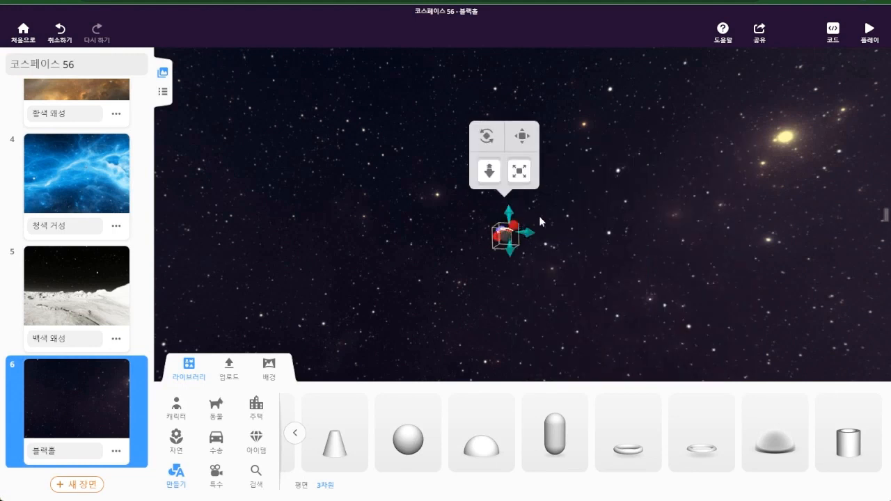
Resize the attached ring and lower it slightly so that it encircles the dark sphere.
{"action": "left_click_drag", "start_coordinate": [520, 170], "coordinate": [519, 170]}
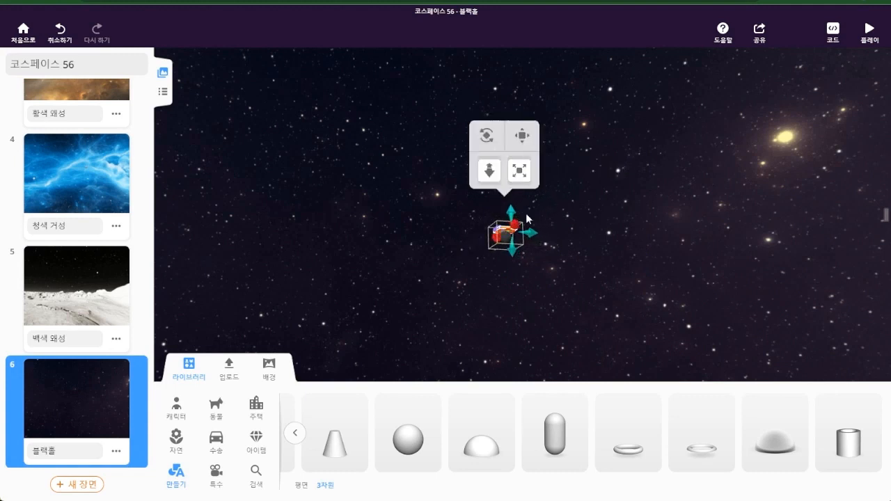
{"action": "left_click", "coordinate": [522, 135]}
{"action": "left_click_drag", "start_coordinate": [504, 206], "coordinate": [503, 213]}
{"action": "left_click_drag", "start_coordinate": [615, 219], "coordinate": [624, 265]}
Check the code settings of the 블랙홀 sphere for its CoBlocks option.
{"action": "left_click", "coordinate": [519, 168]}
{"action": "right_click", "coordinate": [519, 168]}
{"action": "left_click", "coordinate": [551, 120]}
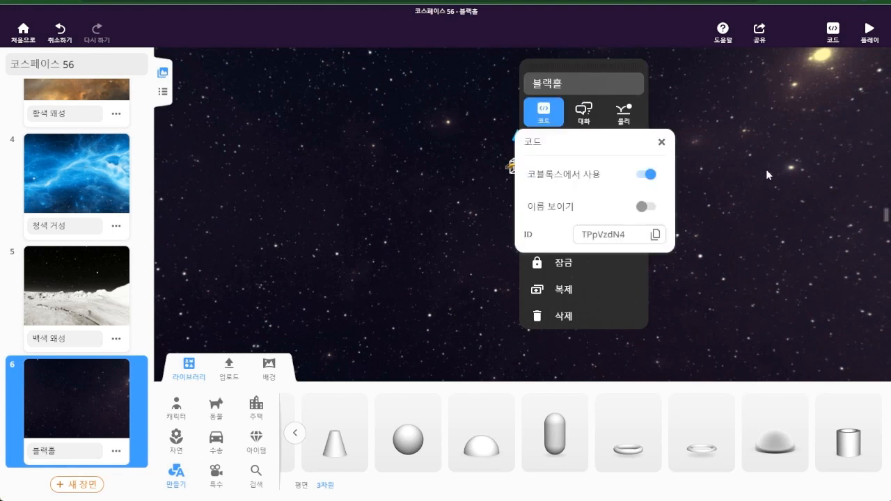
{"action": "left_click", "coordinate": [766, 168]}
Open the CoBlocks code of the 황색 왜성 scene and title its info window 황색 왜성.
{"action": "scroll", "coordinate": [82, 374], "scroll_direction": "up", "scroll_amount": 3}
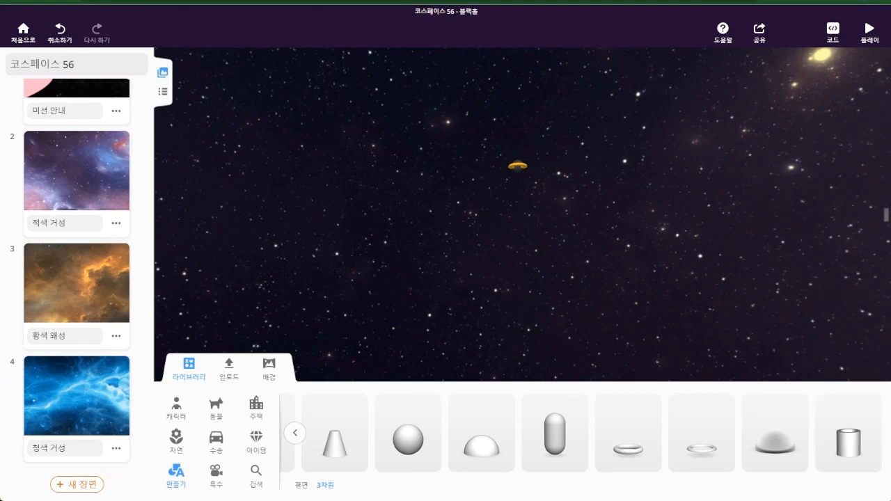
{"action": "left_click", "coordinate": [78, 192]}
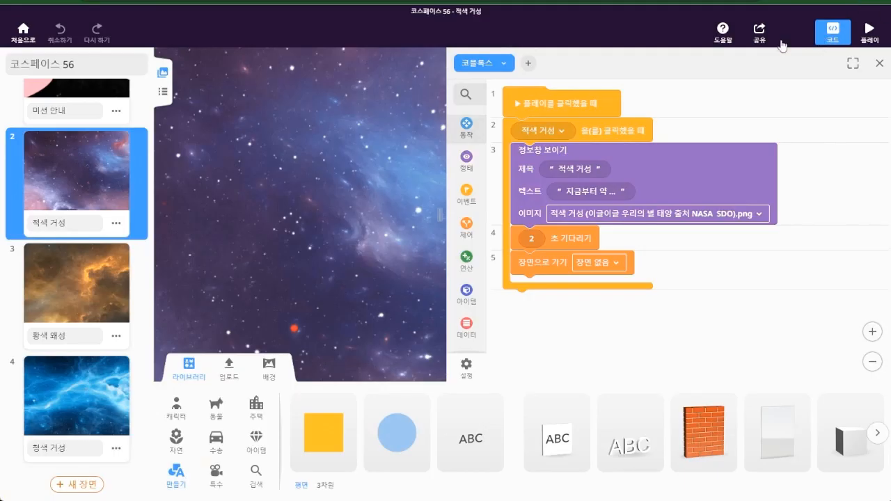
{"action": "left_click", "coordinate": [82, 301]}
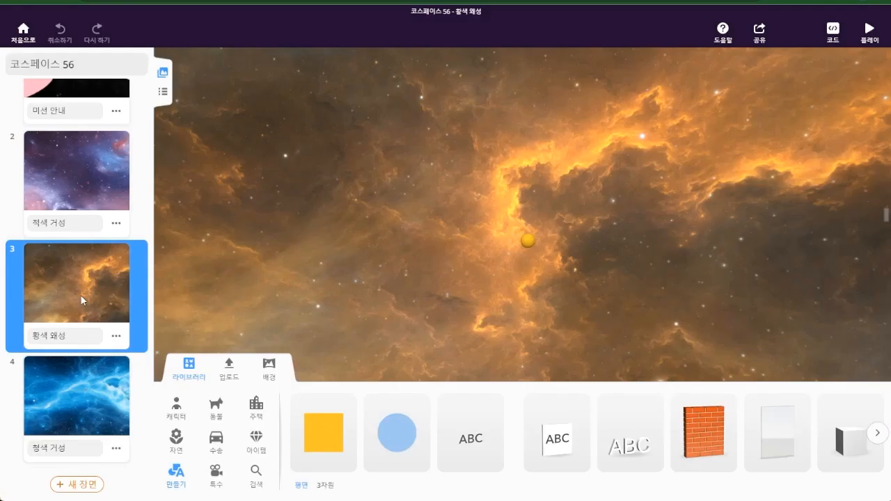
{"action": "left_click", "coordinate": [832, 31]}
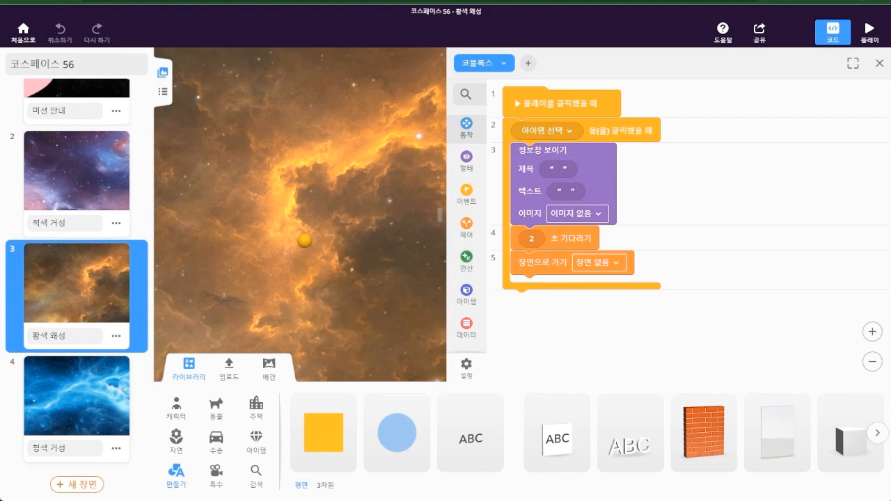
{"action": "left_click", "coordinate": [558, 174]}
{"action": "type", "text": "황색 왜성"}
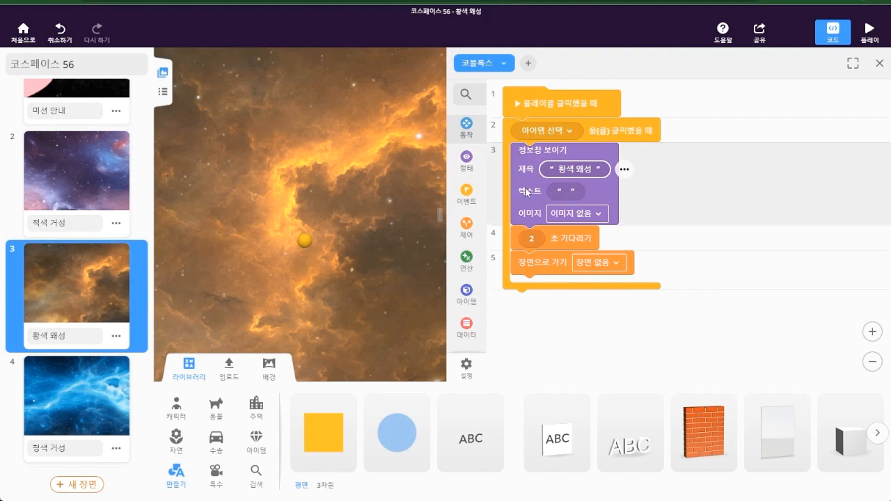
Set the info window's text to "질량은 태양의 0.8~1.03배에 달하고 표면 온도는 5,300~6,000K에 이르는 별입니다." and its image to 황색 왜성 (NASA).jpg.
{"action": "left_click", "coordinate": [570, 193]}
{"action": "type", "text": "질량은 태양의 0.8~1.03배에 달하고 표면 온도는 5,300~6,000K에 이르는 별입니다."}
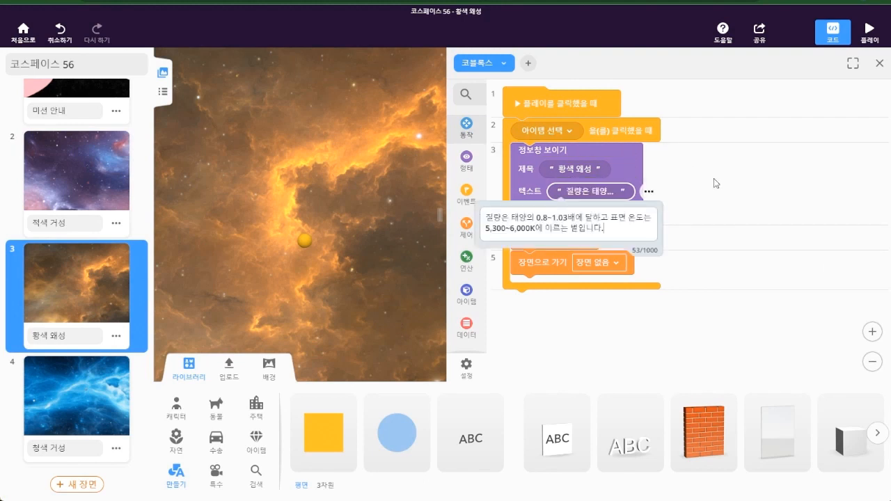
{"action": "left_click", "coordinate": [691, 328]}
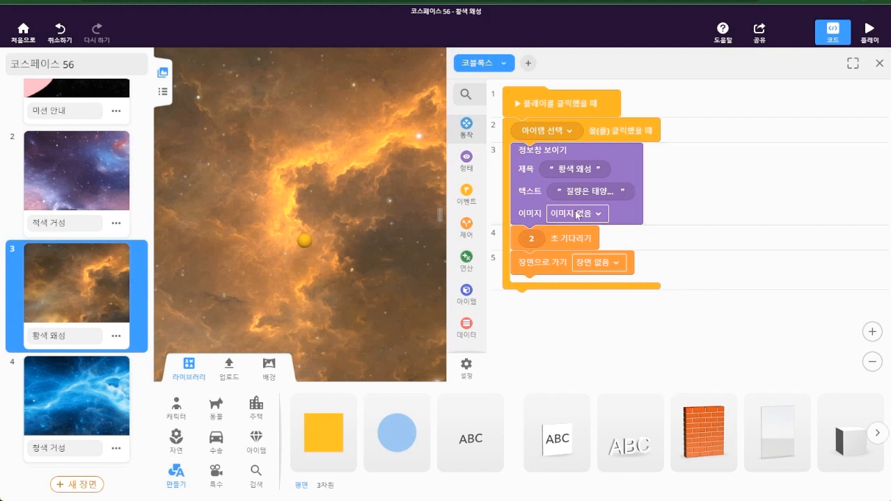
{"action": "left_click", "coordinate": [578, 214]}
{"action": "left_click", "coordinate": [613, 321]}
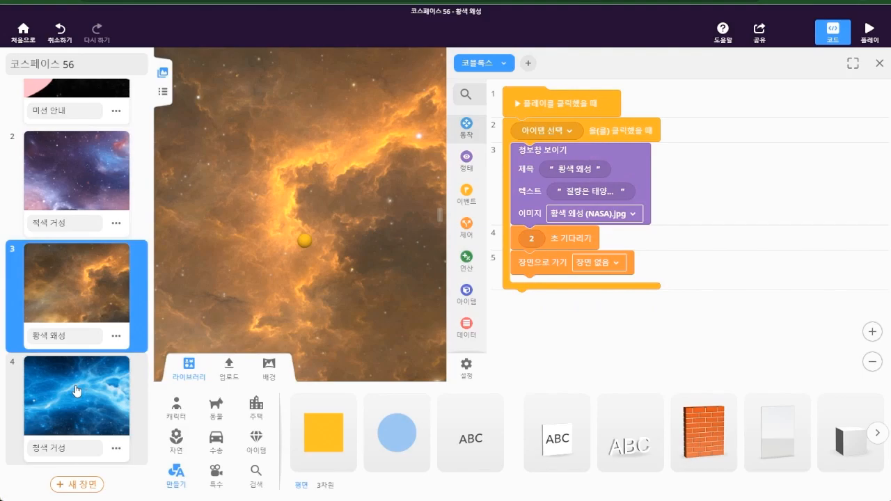
Open the CoBlocks code of the 청색 거성 scene and set its click event to the 청색 거성 item.
{"action": "left_click", "coordinate": [77, 391]}
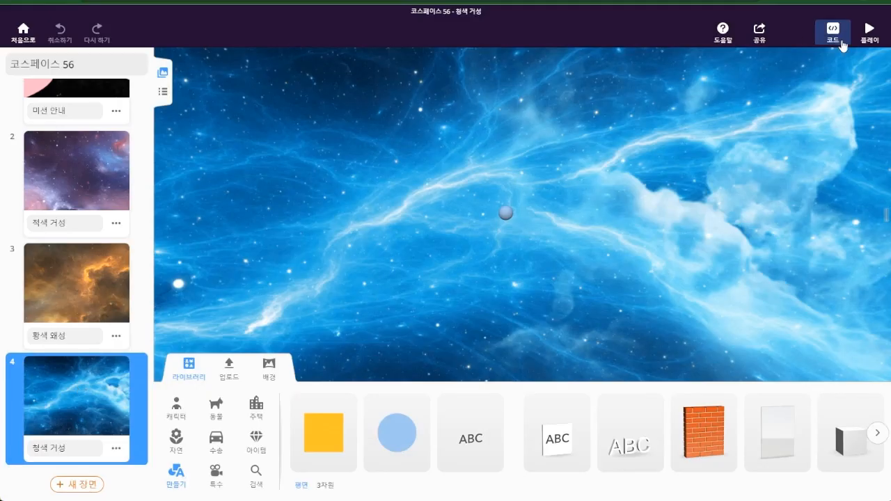
{"action": "left_click", "coordinate": [843, 45]}
{"action": "left_click", "coordinate": [565, 132]}
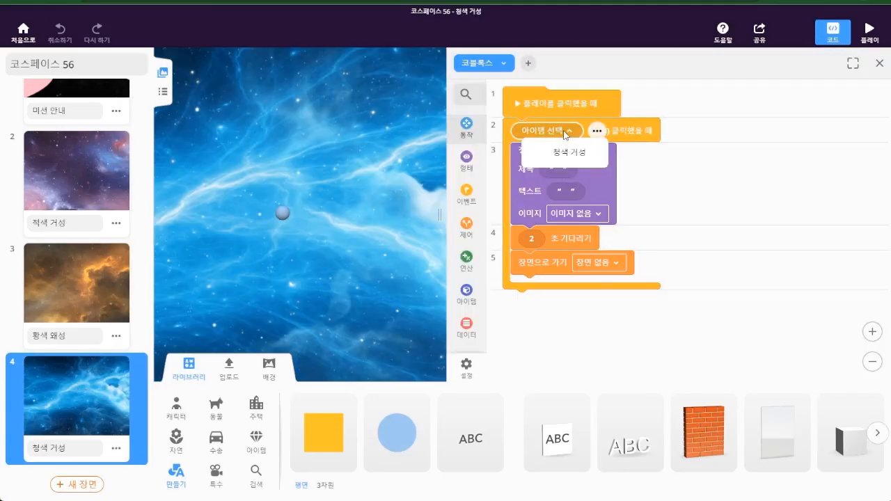
{"action": "left_click", "coordinate": [569, 152]}
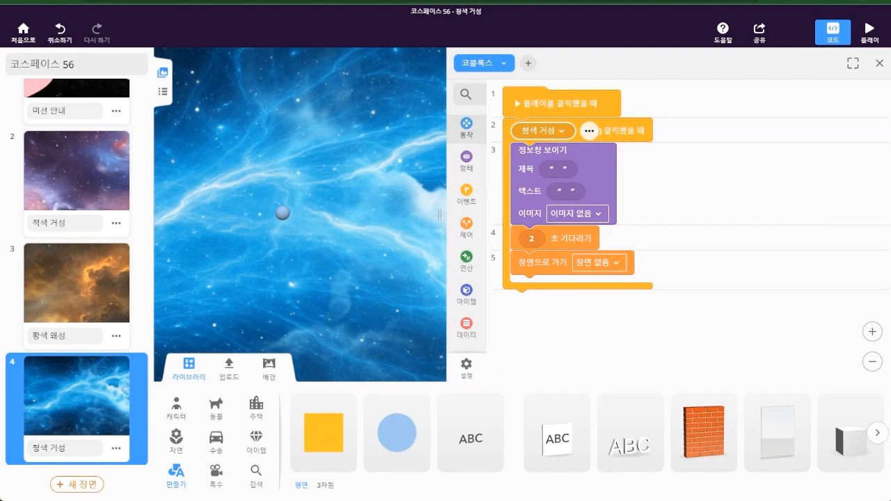
Title the info window 청색 거성 and paste the prepared blue giant description as its text.
{"action": "left_click", "coordinate": [558, 170]}
{"action": "type", "text": "청색 거성"}
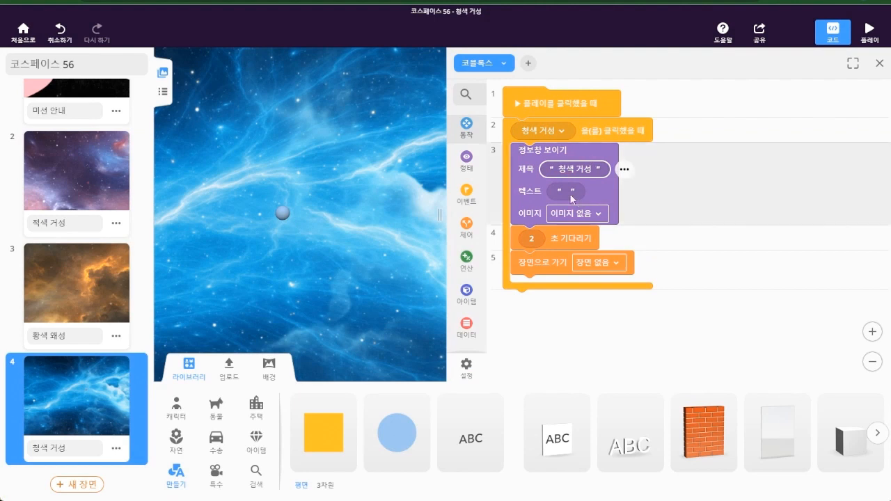
{"action": "left_click", "coordinate": [565, 191]}
{"action": "key", "text": "ctrl+v"}
{"action": "left_click", "coordinate": [686, 237]}
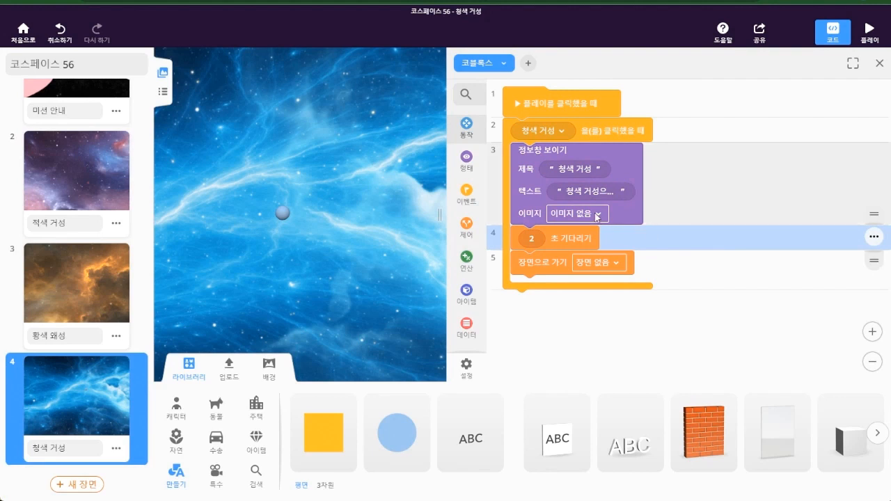
Set the info window's image to 청색 거성.jpg, leaving the target scene at 장면 없음.
{"action": "left_click", "coordinate": [599, 213]}
{"action": "left_click", "coordinate": [613, 288]}
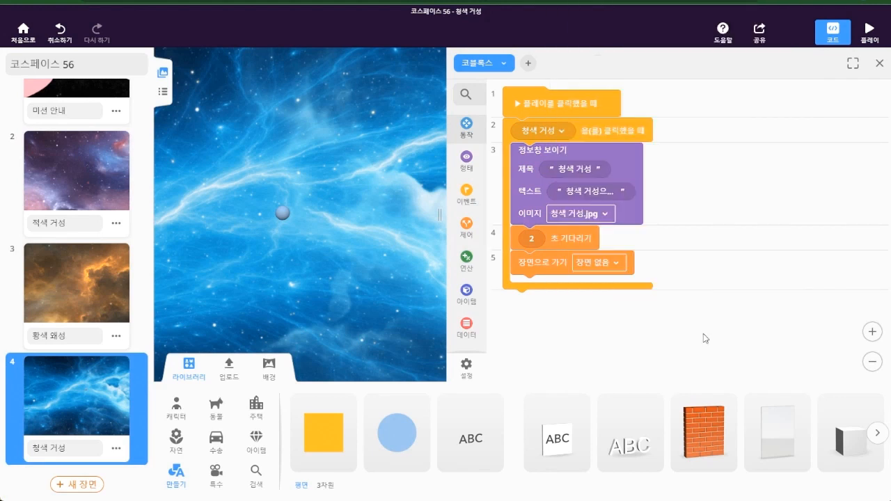
{"action": "left_click", "coordinate": [616, 264]}
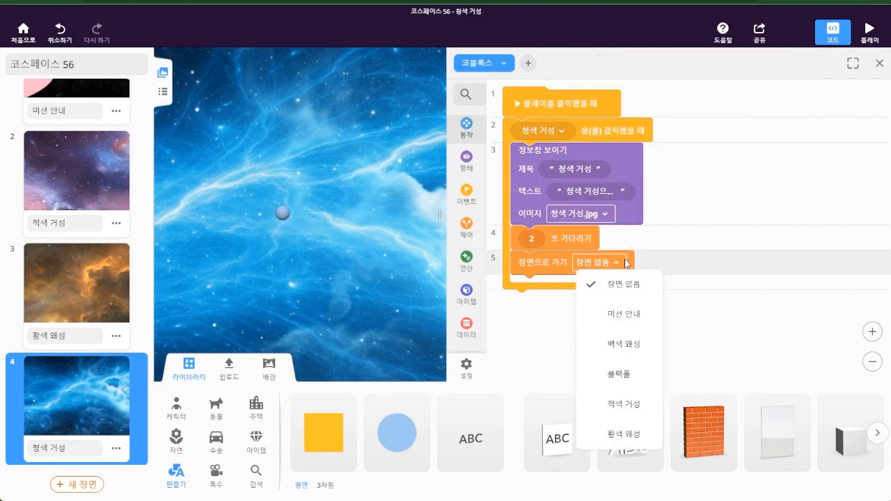
{"action": "left_click", "coordinate": [738, 342]}
Open the CoBlocks code of the 백색 왜성 scene and set its click event to the 백색 왜성 item.
{"action": "scroll", "coordinate": [51, 323], "scroll_direction": "down", "scroll_amount": 1}
{"action": "scroll", "coordinate": [50, 322], "scroll_direction": "down", "scroll_amount": 3}
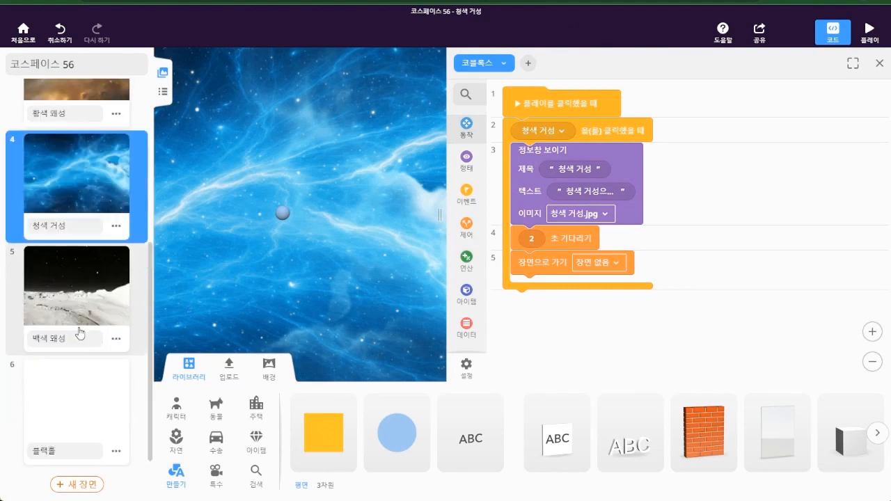
{"action": "left_click", "coordinate": [50, 322]}
{"action": "left_click", "coordinate": [834, 30]}
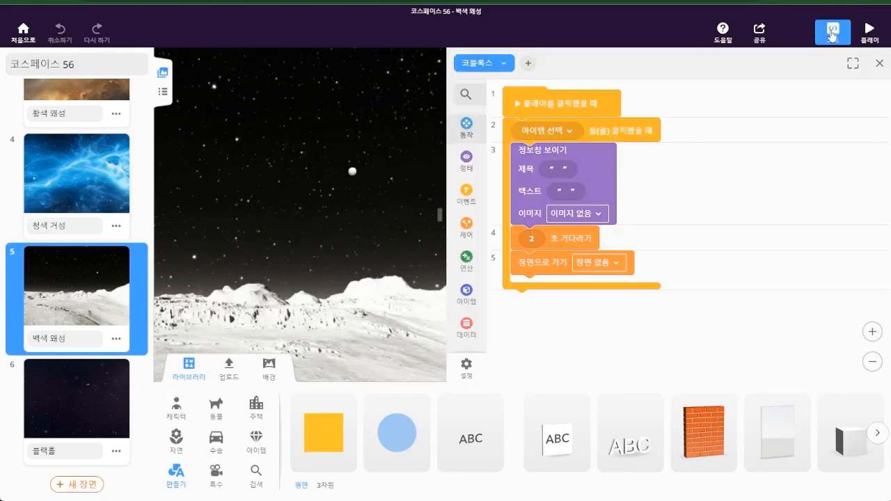
{"action": "left_click", "coordinate": [546, 131]}
{"action": "left_click", "coordinate": [562, 151]}
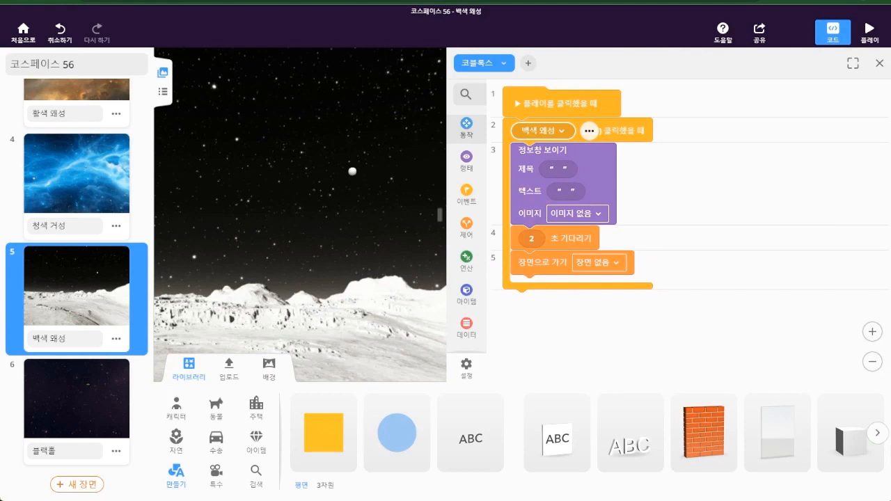
Fill the info window with the title 백색 왜성, the prepared white dwarf description and the image 백색 왜성.jpg.
{"action": "left_click", "coordinate": [559, 169]}
{"action": "type", "text": "백색 왜성"}
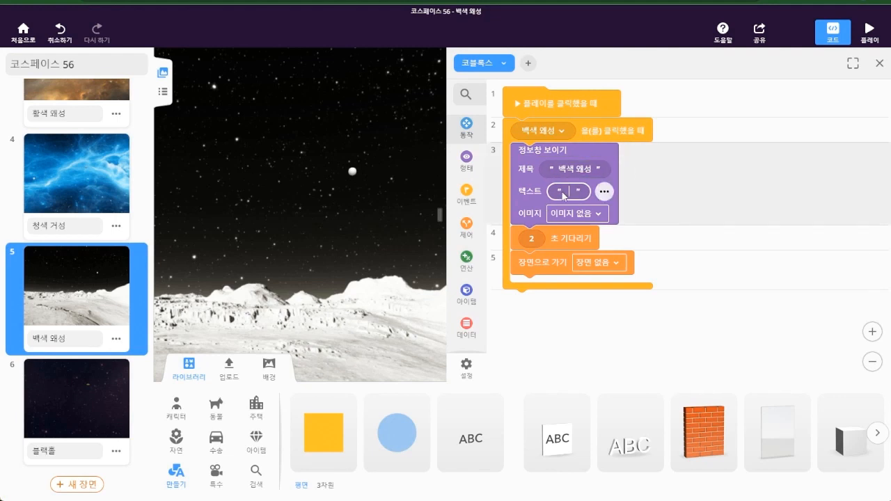
{"action": "left_click", "coordinate": [563, 194]}
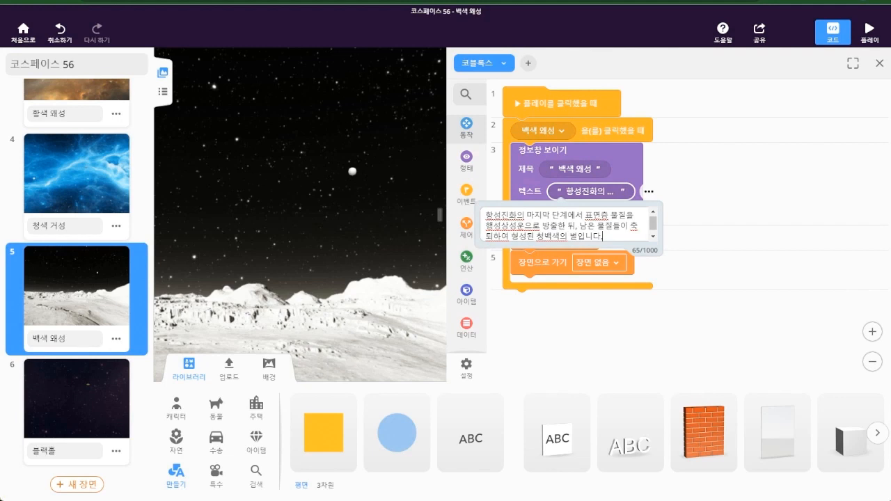
{"action": "left_click", "coordinate": [794, 314]}
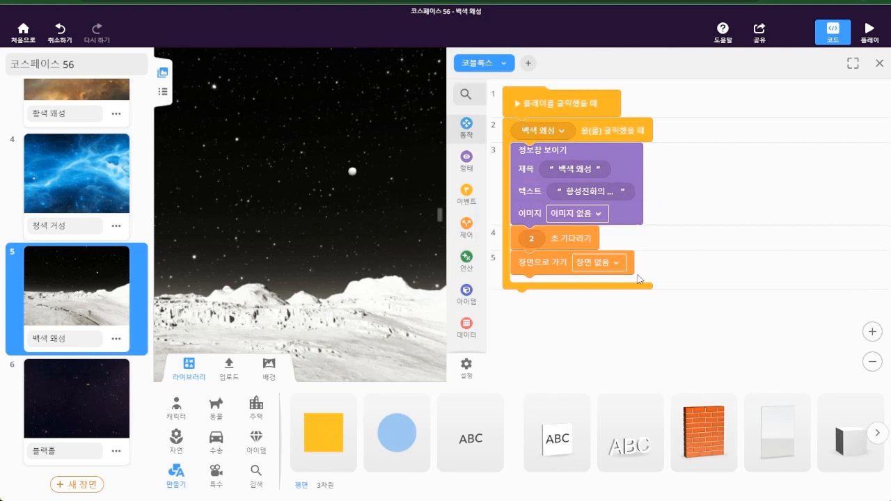
{"action": "left_click", "coordinate": [577, 216]}
{"action": "left_click", "coordinate": [608, 200]}
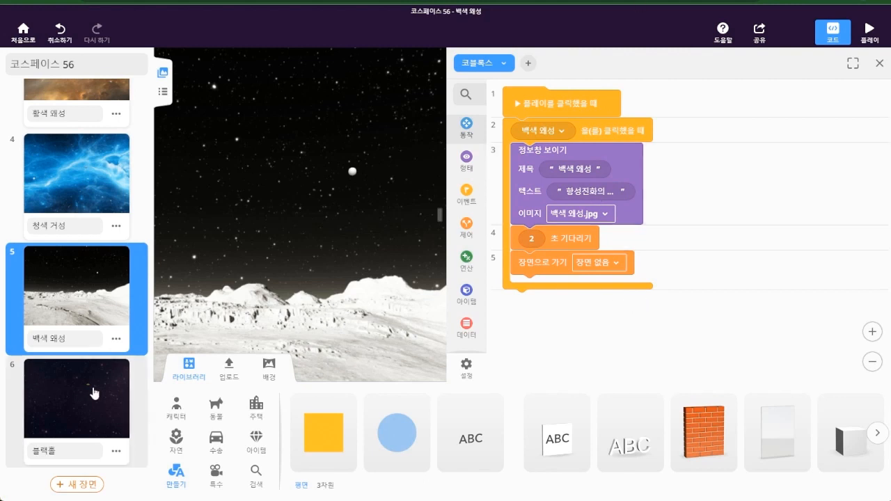
Open the CoBlocks code of the 블랙홀 scene and set its click event to the 블랙홀 item.
{"action": "left_click", "coordinate": [83, 404]}
{"action": "left_click", "coordinate": [833, 31]}
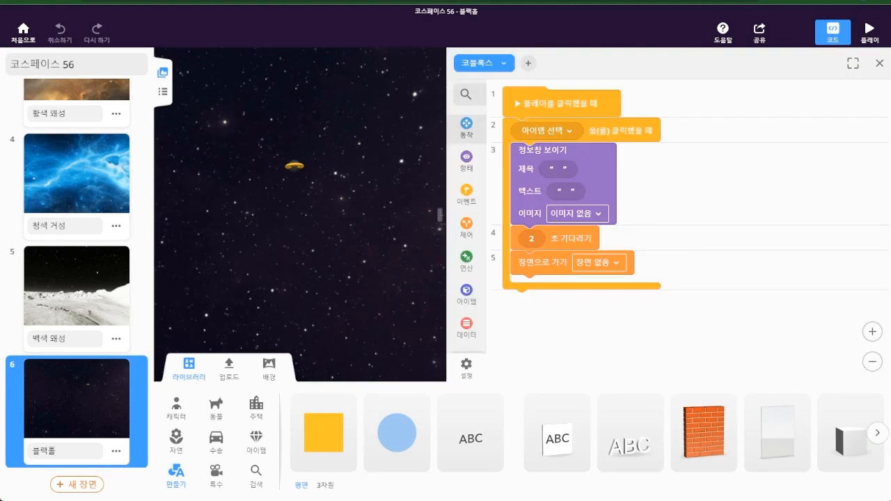
{"action": "left_click", "coordinate": [545, 130]}
{"action": "left_click", "coordinate": [562, 152]}
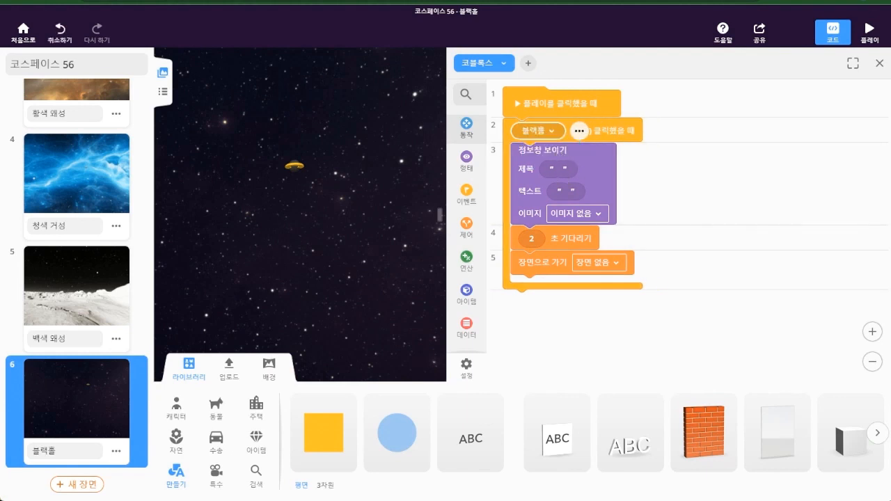
Fill the info window with the title 블랙홀, the prepared black hole description and the image 블랙홀 (나사).gif.
{"action": "left_click", "coordinate": [558, 169]}
{"action": "type", "text": "블랙홀"}
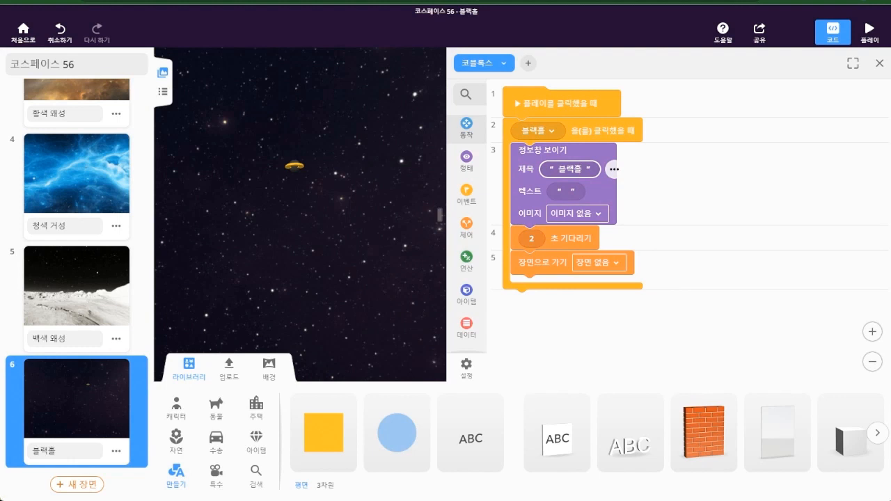
{"action": "left_click", "coordinate": [566, 193]}
{"action": "type", "text": "블랙홀은 검은(black) 구멍(hole), 즉 강한 중력에 의해 빛 조차 빠져 나올 수 없어서 검게 보이는 천체를 지칭합니다."}
{"action": "left_click", "coordinate": [746, 327]}
{"action": "left_click", "coordinate": [592, 213]}
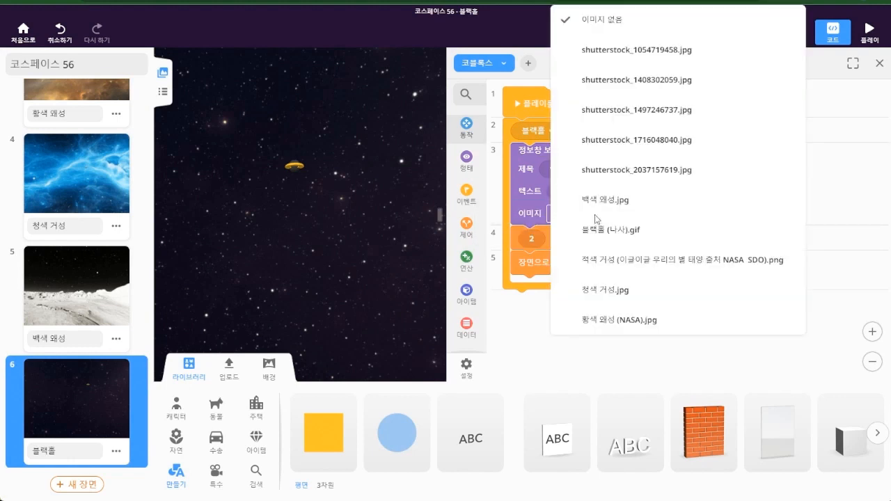
{"action": "left_click", "coordinate": [593, 227]}
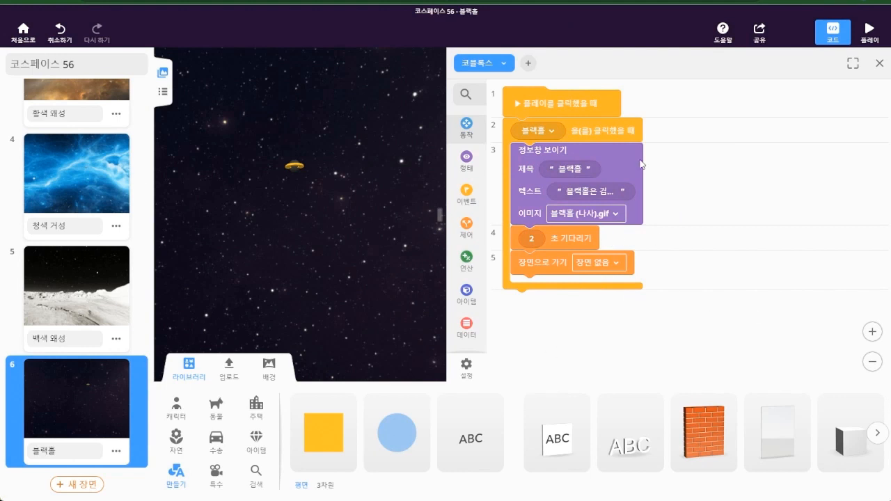
Replace the 장면으로 가기 block after the 2-second wait with a 코스페이스 끝내기 block found by searching for 끝내기.
{"action": "left_click", "coordinate": [478, 93]}
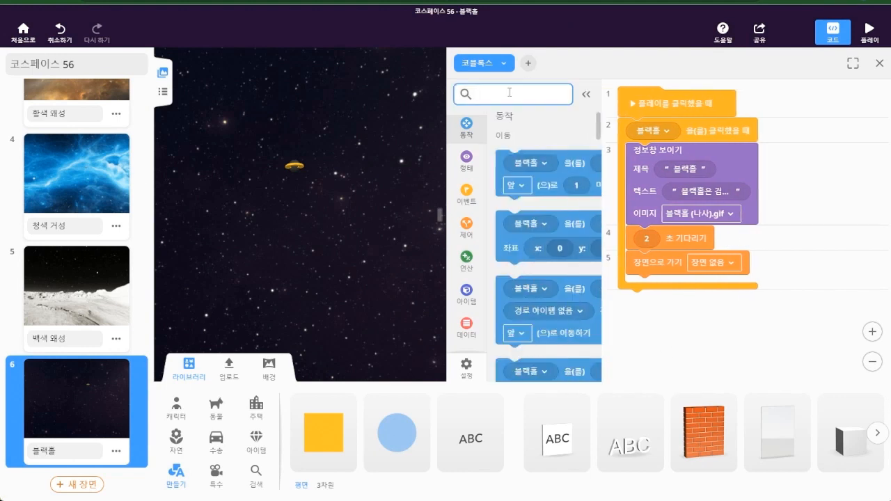
{"action": "type", "text": "끝"}
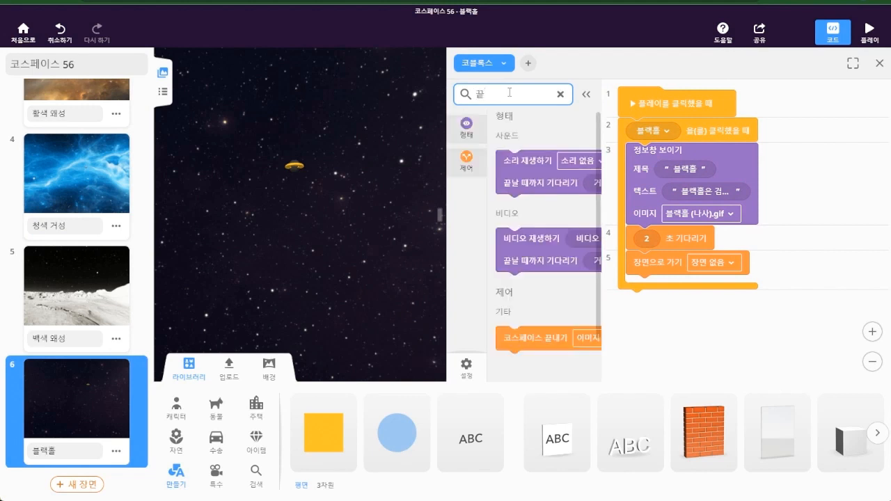
{"action": "type", "text": "내기"}
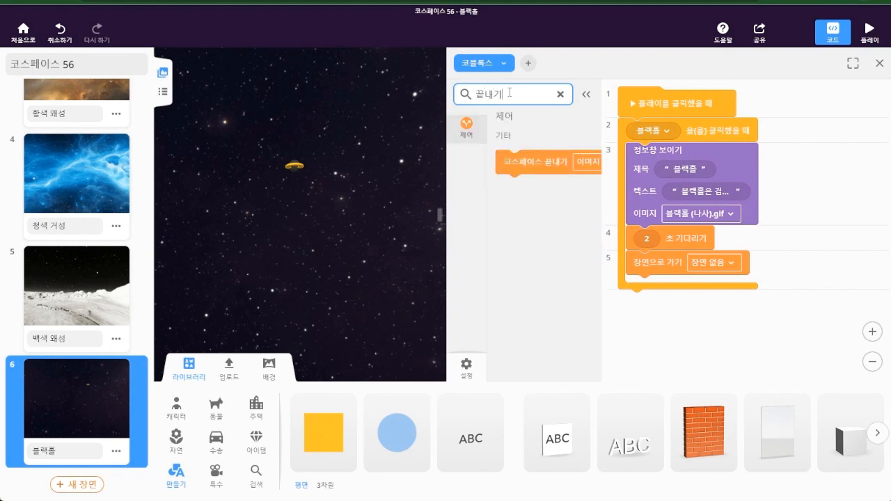
{"action": "left_click", "coordinate": [874, 262]}
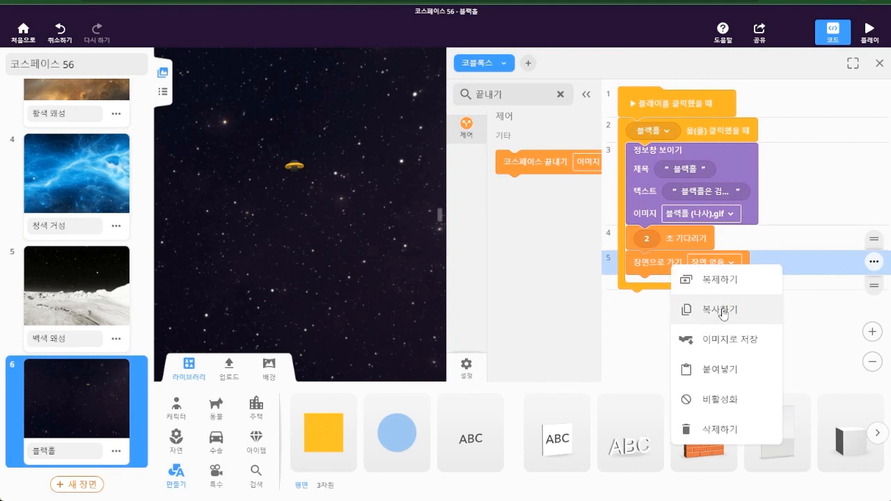
{"action": "left_click", "coordinate": [717, 430]}
{"action": "left_click_drag", "start_coordinate": [539, 164], "coordinate": [677, 273]}
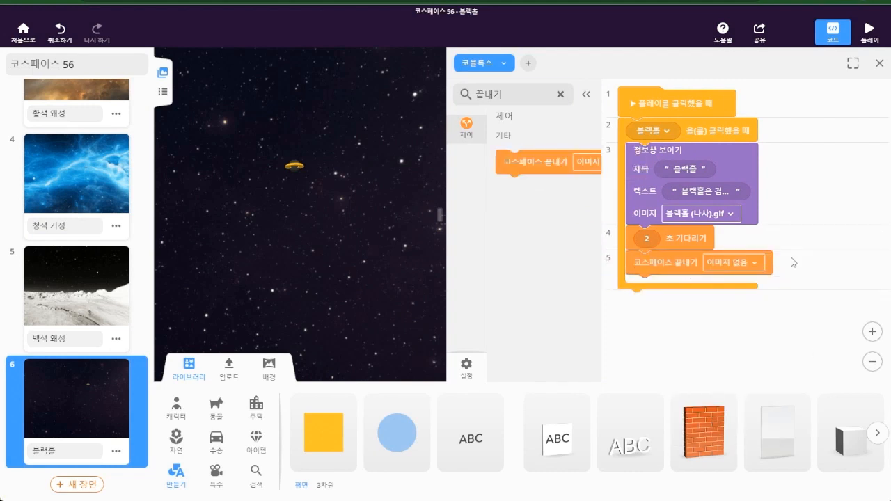
In the 적색 거성 scene's code, set the target scene of the 장면으로 가기 block to 황색 왜성.
{"action": "scroll", "coordinate": [88, 96], "scroll_direction": "up", "scroll_amount": 3}
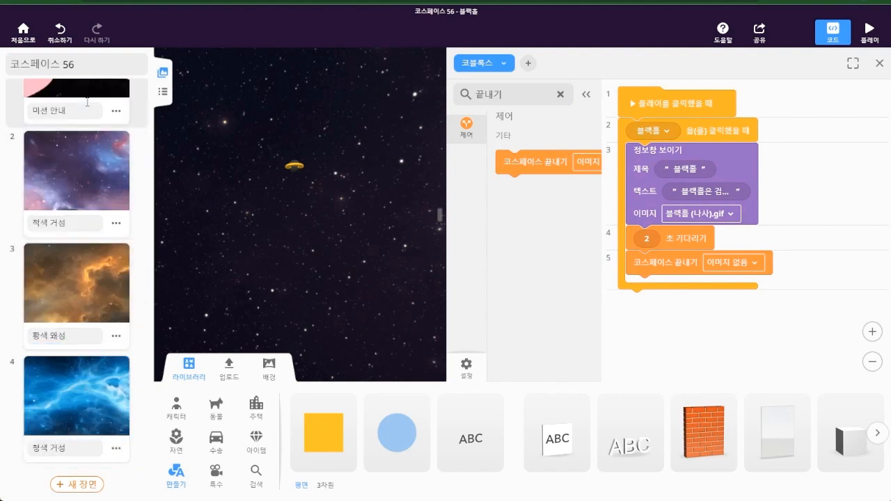
{"action": "left_click", "coordinate": [89, 95]}
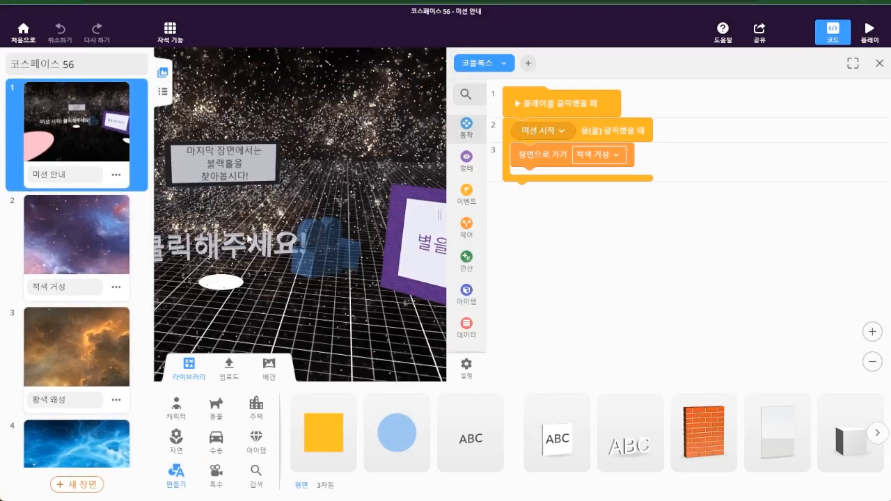
{"action": "left_click", "coordinate": [90, 248]}
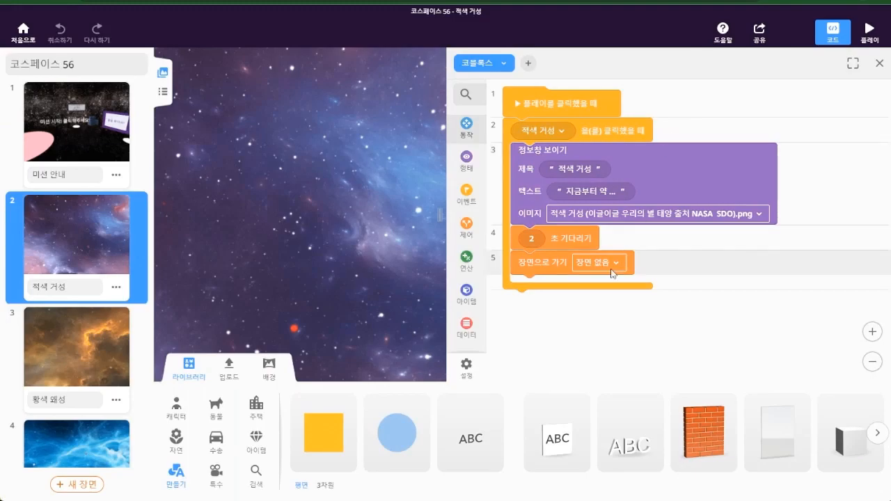
{"action": "left_click", "coordinate": [612, 268]}
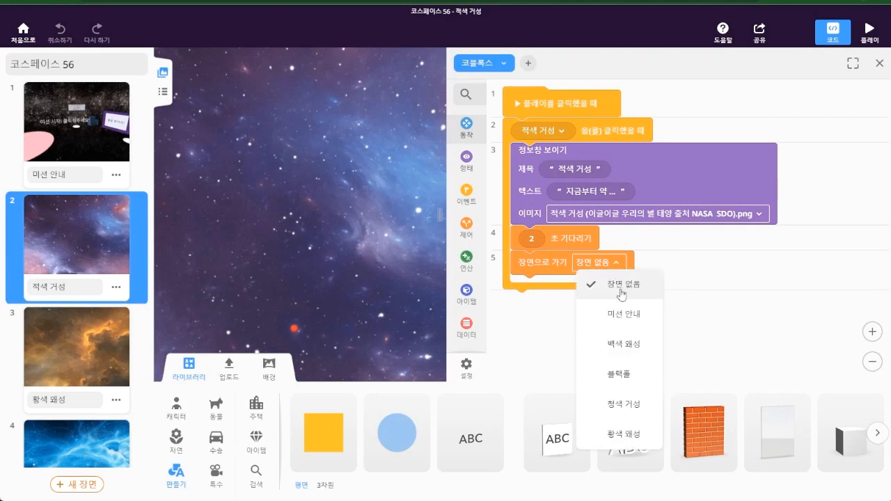
{"action": "left_click", "coordinate": [623, 433]}
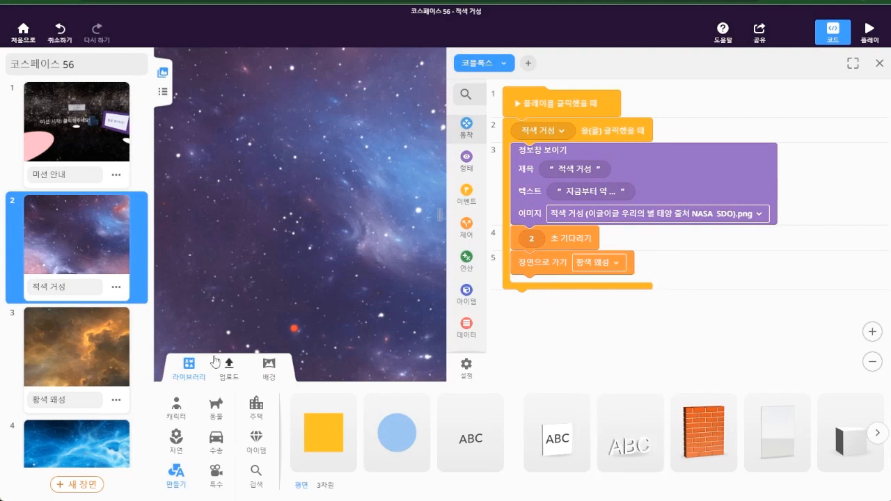
In the 황색 왜성 scene's code, set the target scene of the 장면으로 가기 block to 청색 거성.
{"action": "left_click", "coordinate": [120, 360]}
{"action": "left_click", "coordinate": [609, 271]}
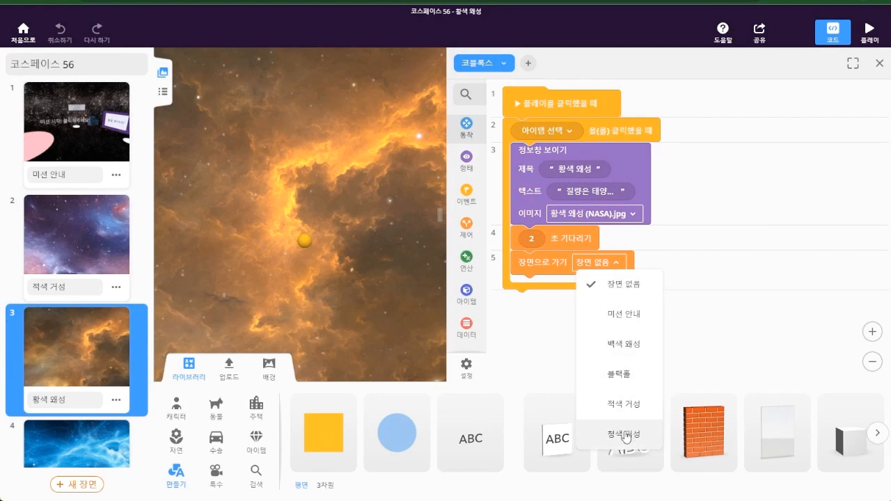
{"action": "left_click", "coordinate": [622, 409]}
In the 청색 거성 scene's code, set the target scene of the 장면으로 가기 block to 백색 왜성.
{"action": "scroll", "coordinate": [89, 278], "scroll_direction": "down", "scroll_amount": 3}
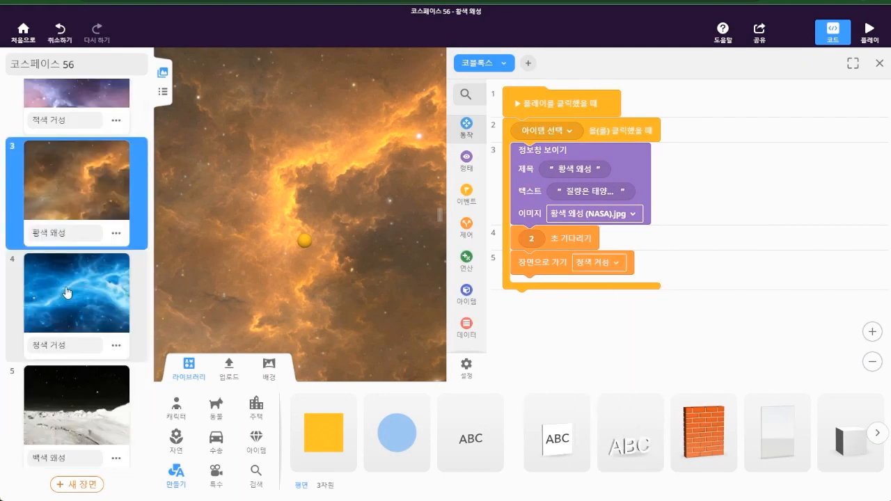
{"action": "left_click", "coordinate": [66, 293]}
{"action": "left_click", "coordinate": [610, 263]}
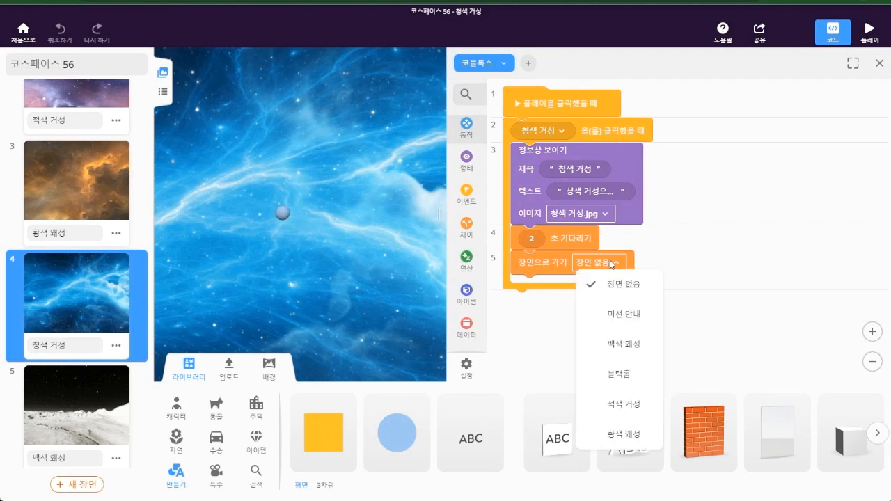
{"action": "left_click", "coordinate": [623, 344]}
In the 백색 왜성 scene's code, set the target scene of the 장면으로 가기 block to 블랙홀.
{"action": "scroll", "coordinate": [105, 373], "scroll_direction": "down", "scroll_amount": 1}
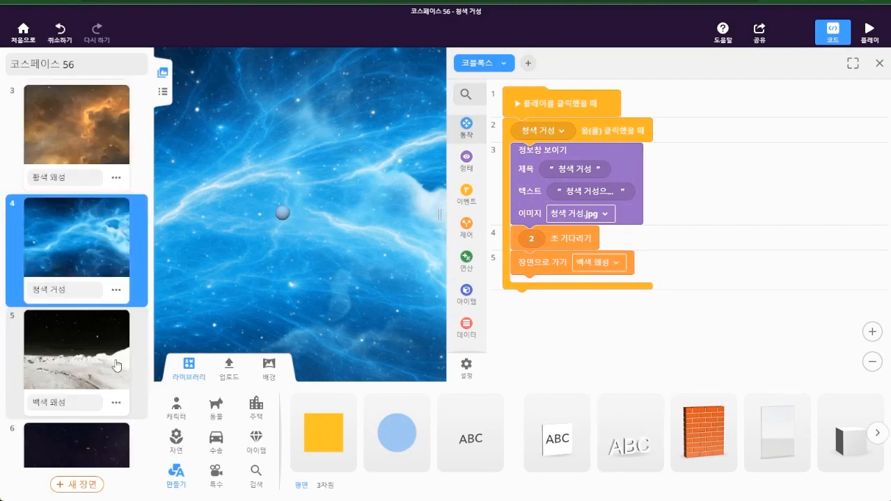
{"action": "left_click", "coordinate": [117, 366]}
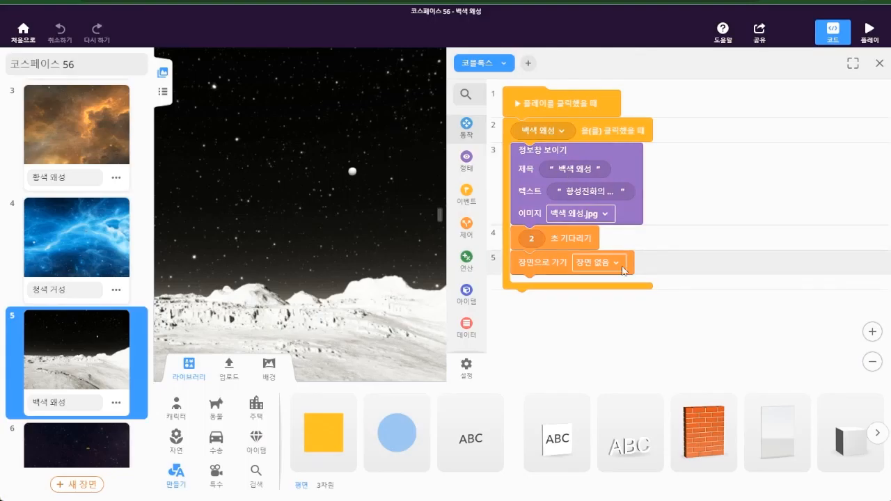
{"action": "left_click", "coordinate": [615, 263]}
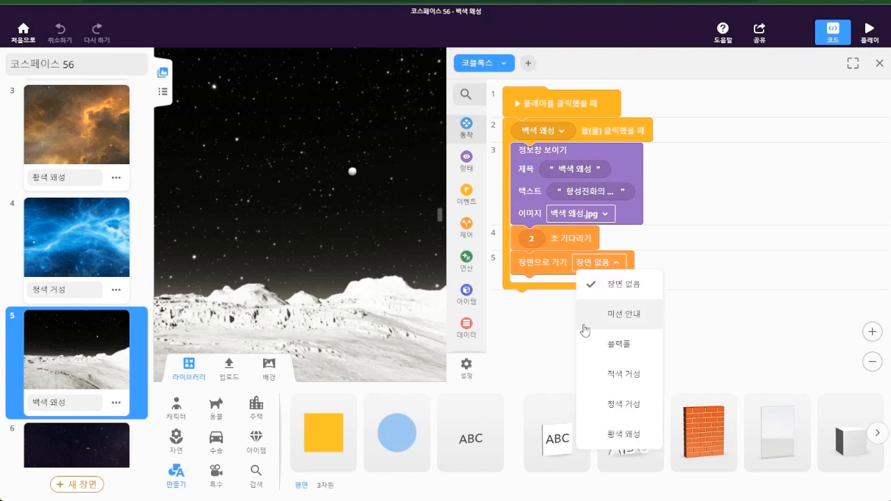
{"action": "left_click", "coordinate": [652, 336]}
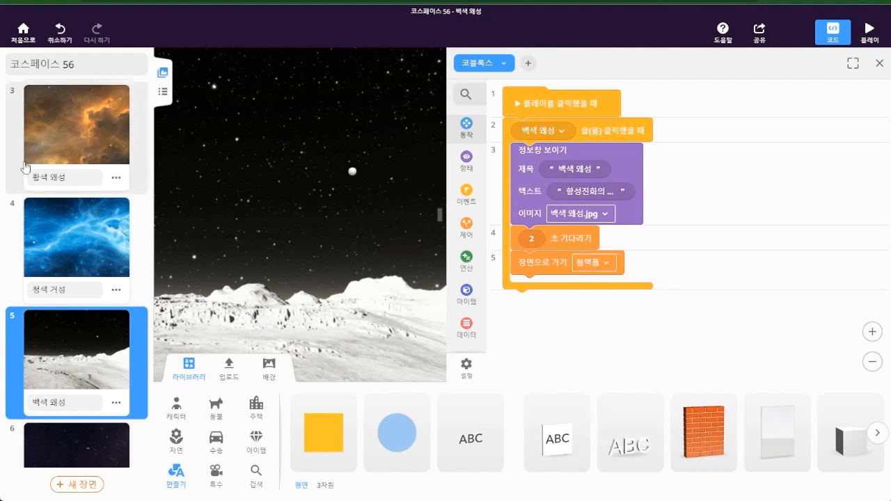
Return to the 블랙홀 scene and duplicate its 정보창 보이기 block directly below the original.
{"action": "scroll", "coordinate": [42, 333], "scroll_direction": "up", "scroll_amount": 3}
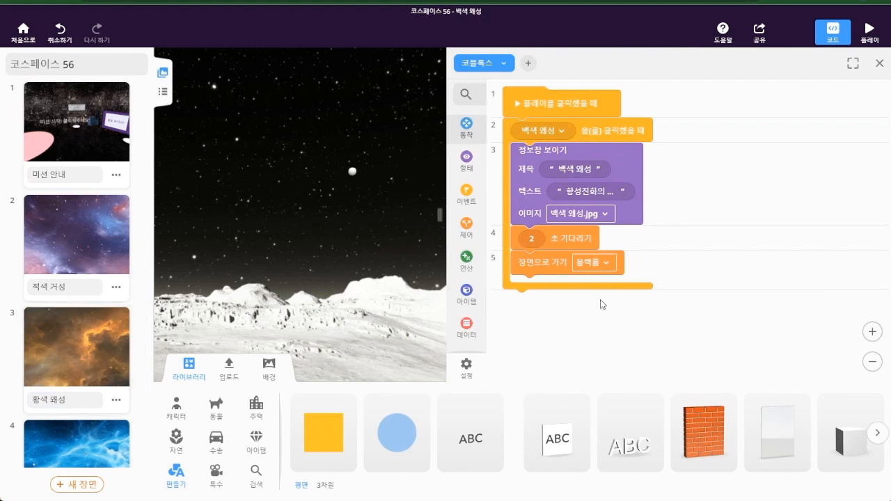
{"action": "scroll", "coordinate": [95, 352], "scroll_direction": "down", "scroll_amount": 2}
{"action": "scroll", "coordinate": [95, 352], "scroll_direction": "down", "scroll_amount": 2}
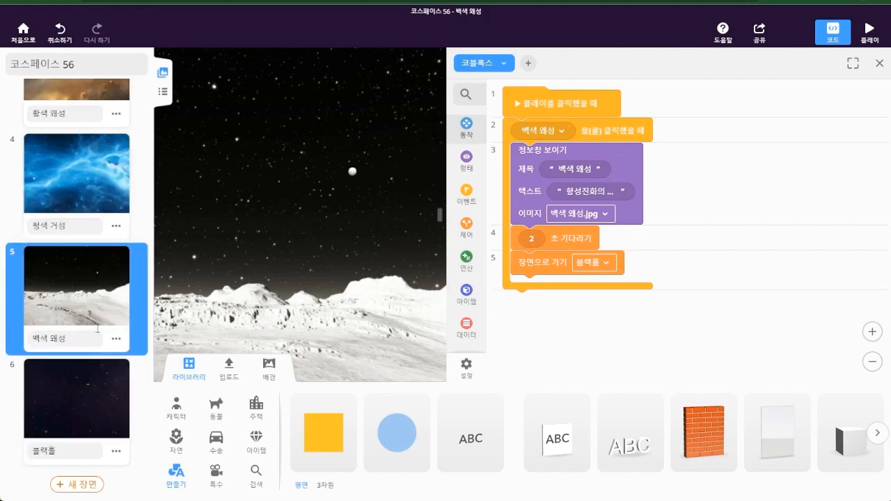
{"action": "left_click", "coordinate": [85, 406]}
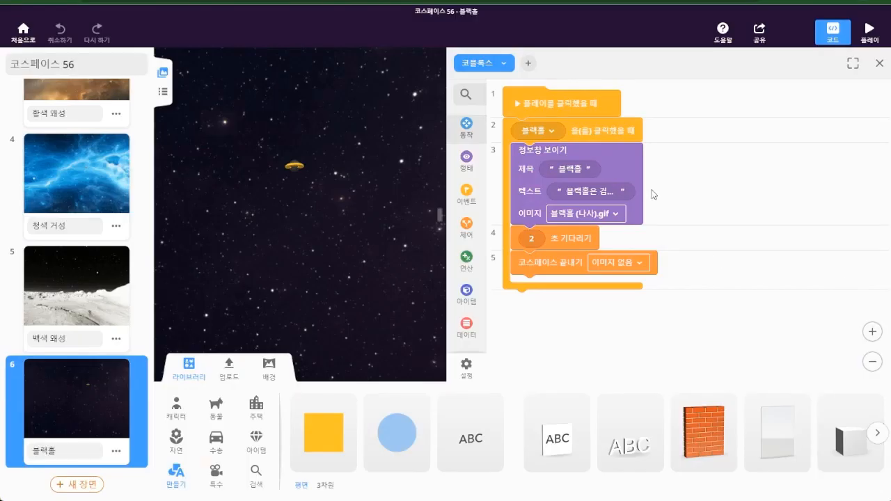
{"action": "left_click", "coordinate": [653, 159]}
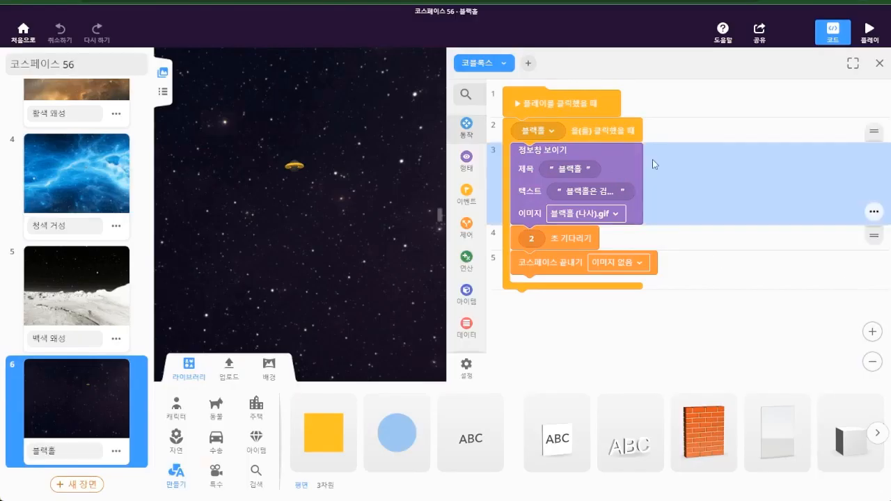
{"action": "left_click", "coordinate": [611, 336]}
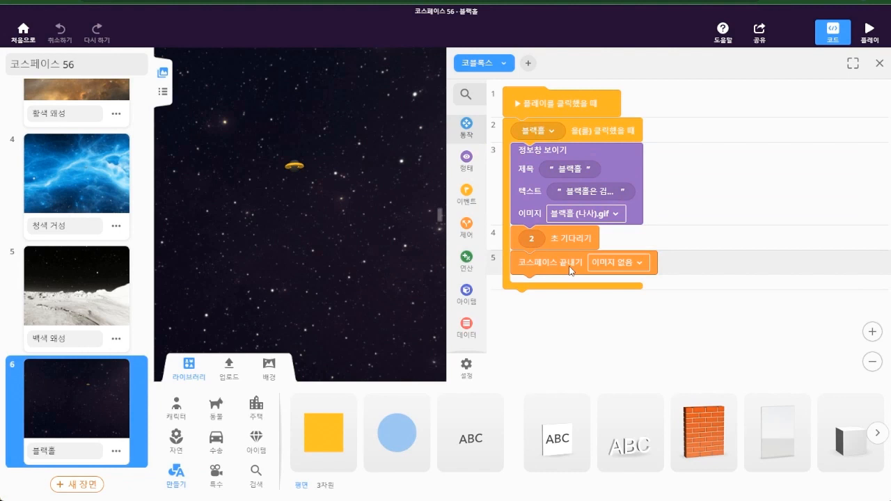
{"action": "left_click", "coordinate": [603, 159]}
{"action": "right_click", "coordinate": [603, 159]}
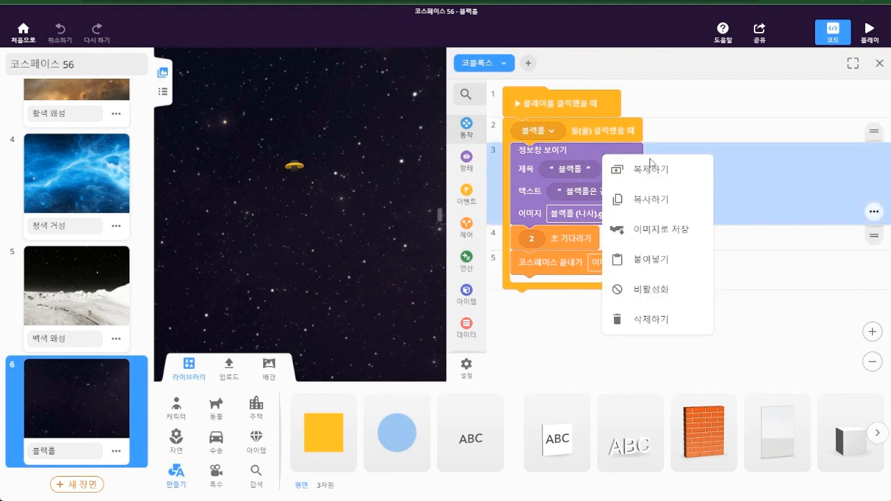
{"action": "left_click", "coordinate": [619, 174]}
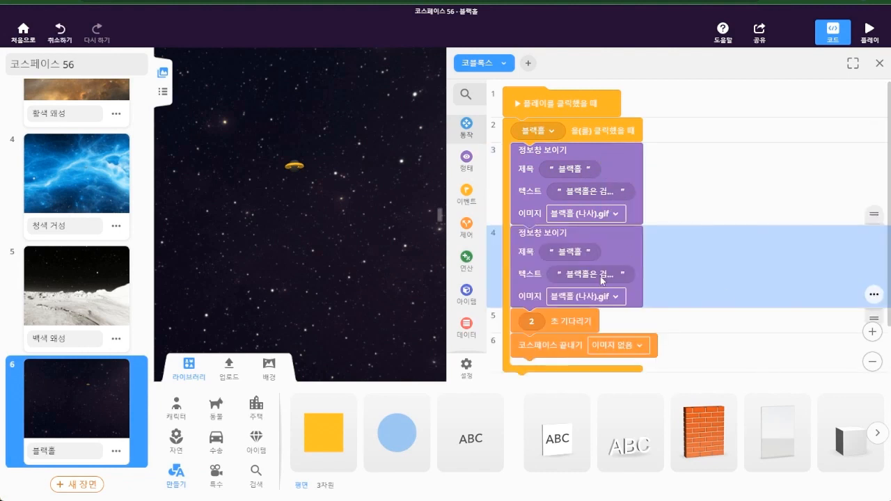
Change the title of the duplicated info window to 미션 완료!
{"action": "left_click", "coordinate": [582, 252]}
{"action": "type", "text": "미션"}
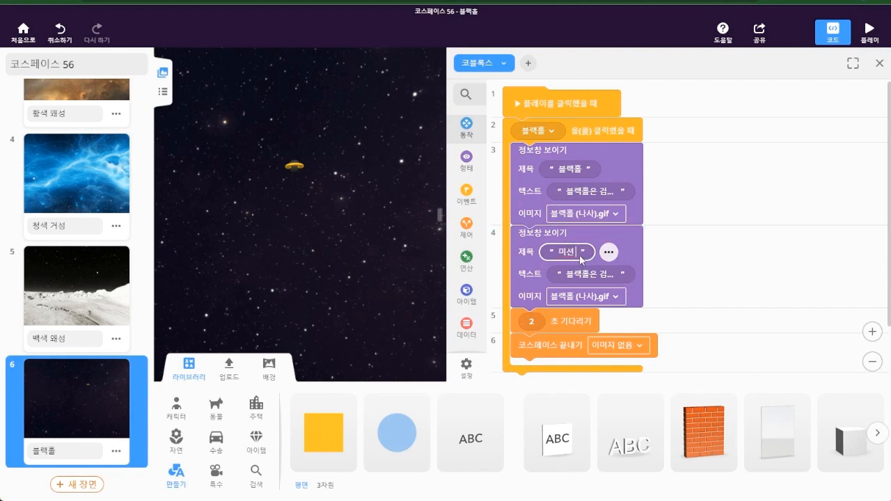
{"action": "type", "text": " 왜완료!"}
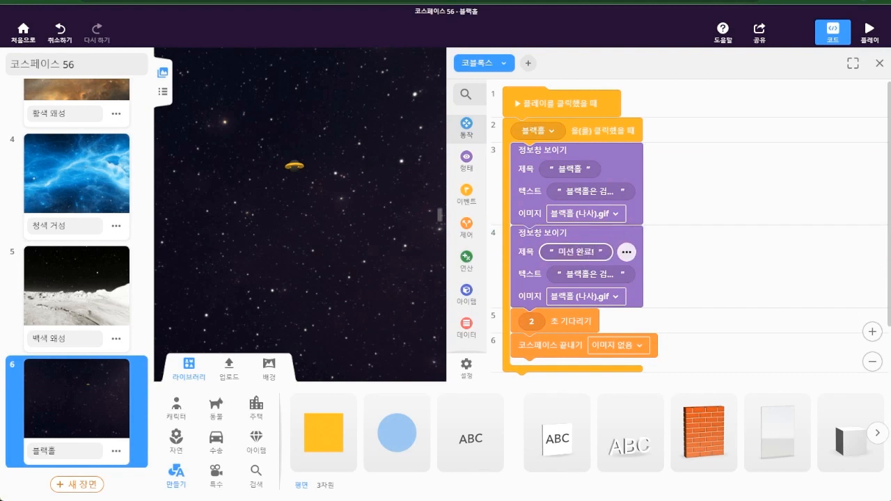
Replace the text of the 미션 완료! info window with 모든 미션을 완료하셨습니다!
{"action": "left_click", "coordinate": [589, 273]}
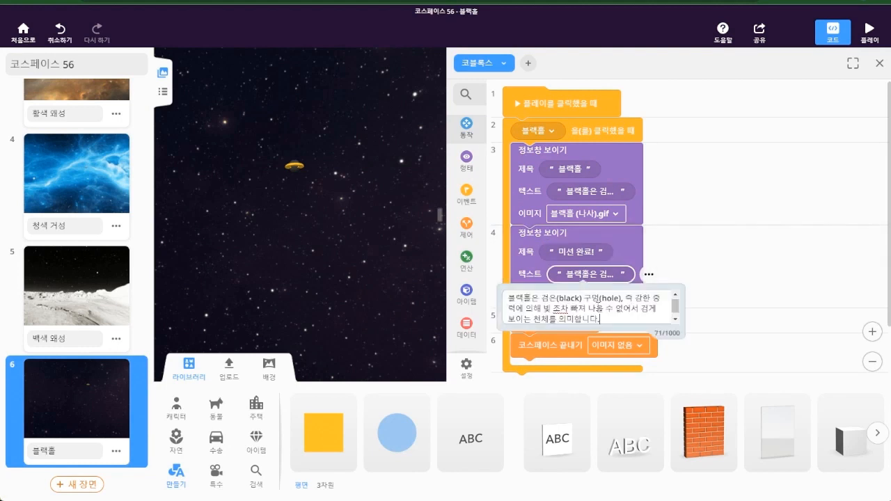
{"action": "key", "text": "ctrl+a"}
{"action": "type", "text": "모든 미션을 완료했습니다!"}
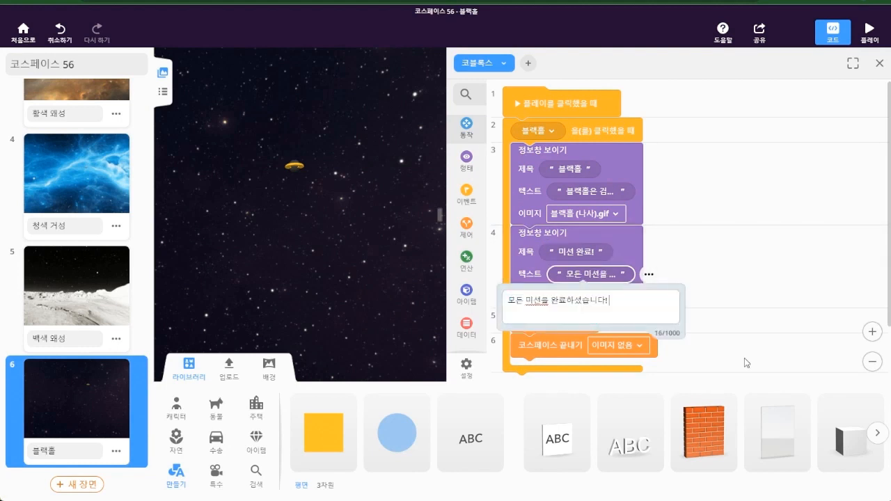
{"action": "left_click", "coordinate": [747, 362]}
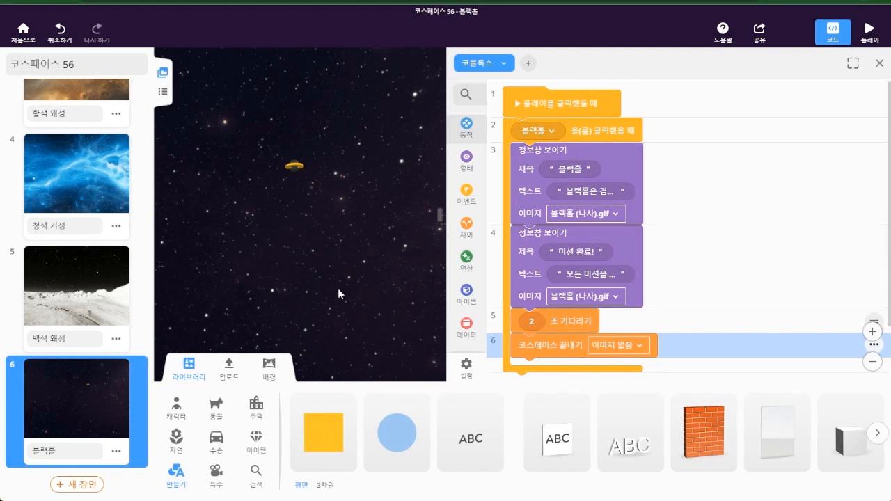
Rename the project as 별을 찾아서.
{"action": "scroll", "coordinate": [139, 278], "scroll_direction": "up", "scroll_amount": 5}
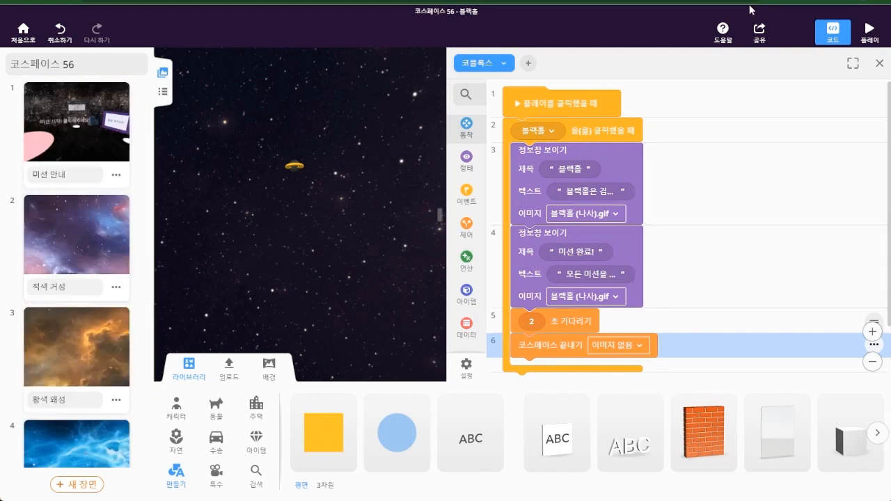
{"action": "left_click", "coordinate": [90, 64]}
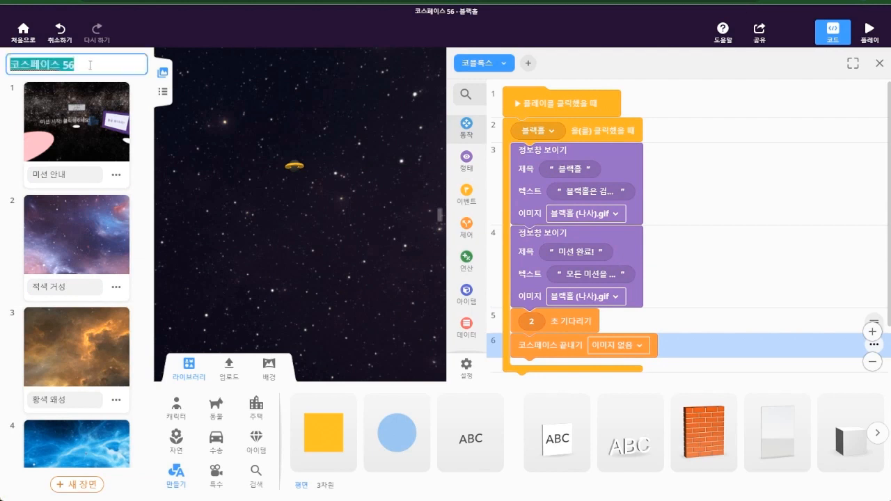
{"action": "type", "text": "별을 찾아세"}
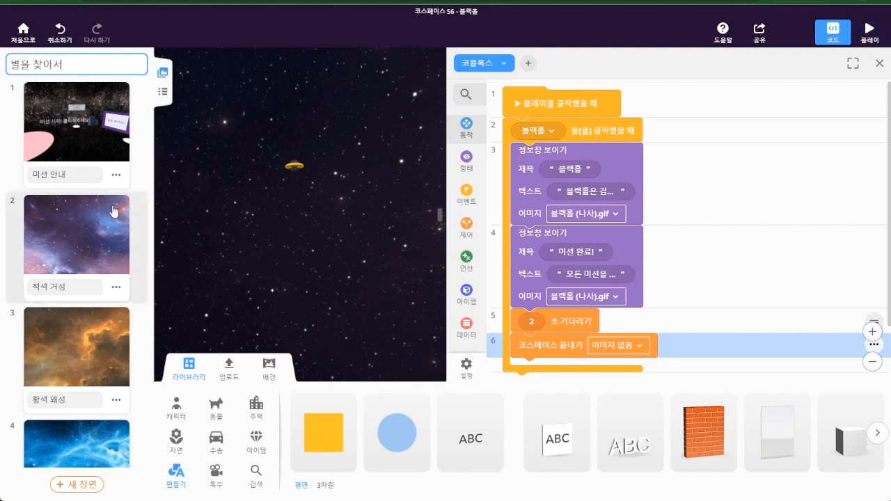
Play the project from the 미션 안내 scene, start the mission, and test the red giant's info window and the transition to the next scene.
{"action": "left_click", "coordinate": [98, 129]}
{"action": "left_click", "coordinate": [98, 129]}
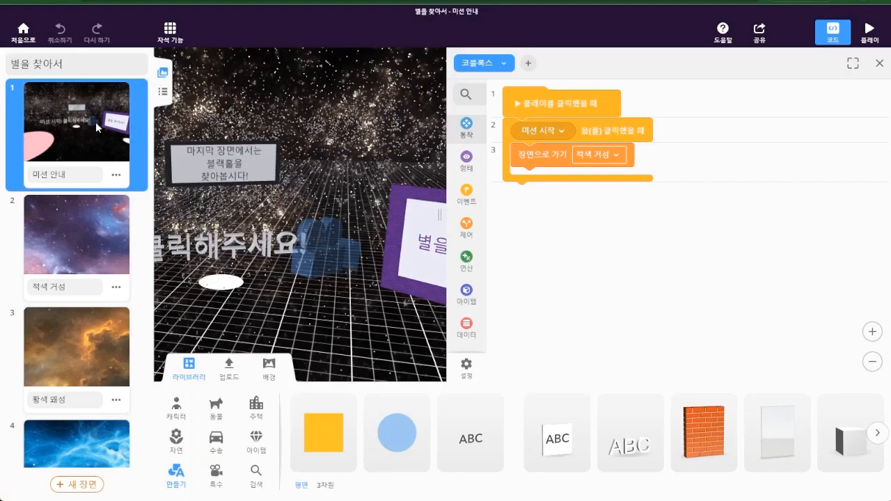
{"action": "left_click", "coordinate": [862, 35]}
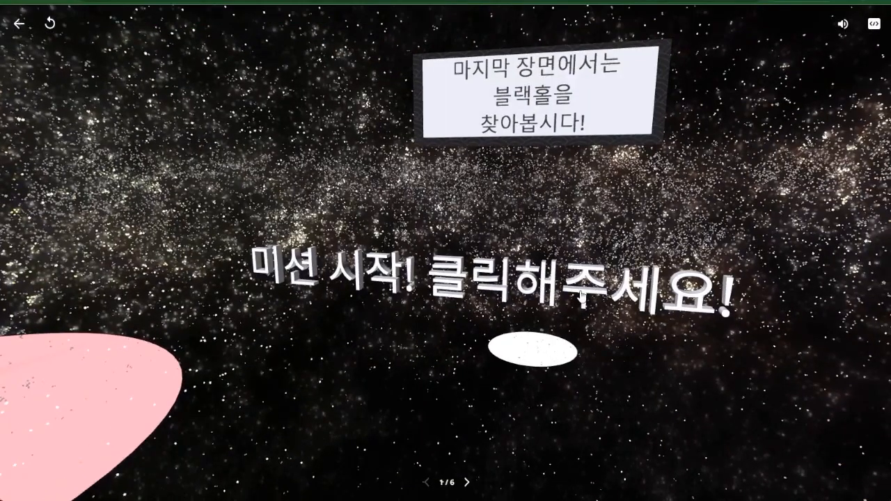
{"action": "left_click", "coordinate": [582, 295]}
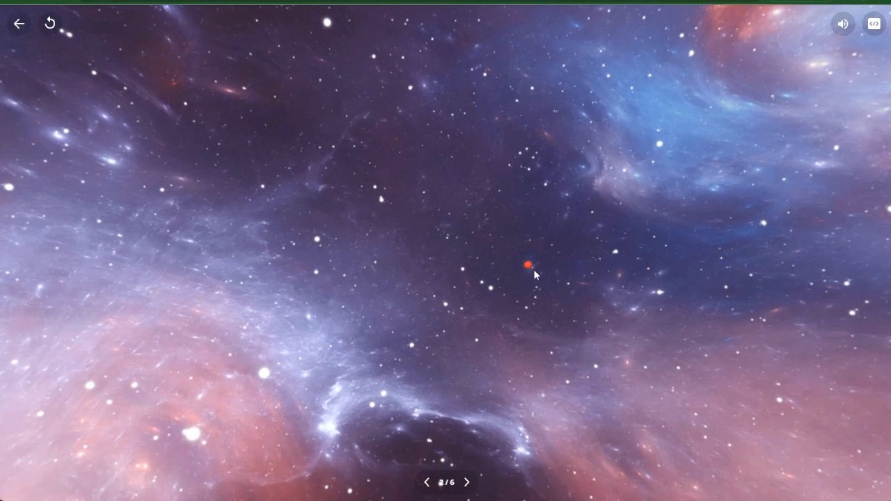
{"action": "left_click", "coordinate": [529, 267]}
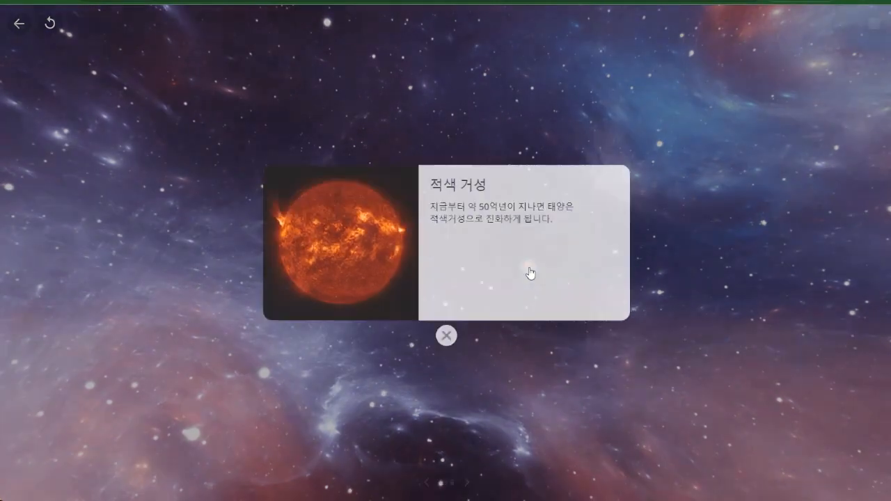
{"action": "left_click", "coordinate": [446, 336]}
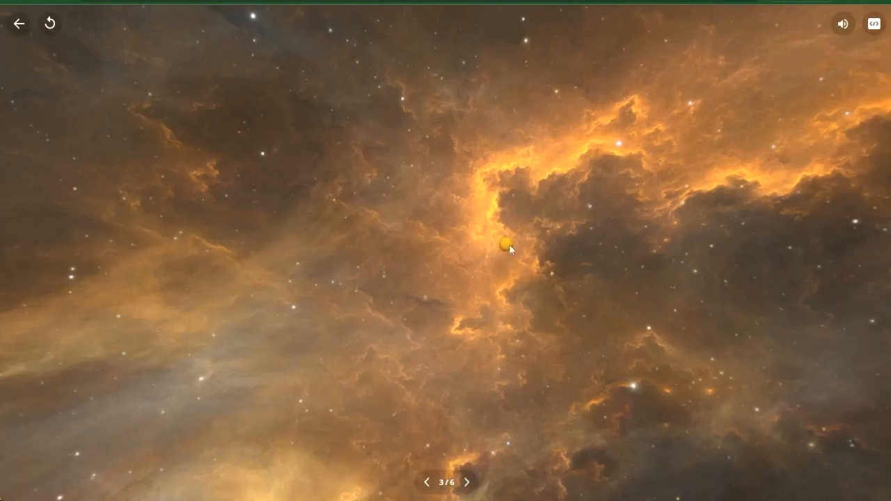
{"action": "left_click", "coordinate": [19, 25]}
In the 황색 왜성 scene's code, set the target item of the click event block to 황색 왜성.
{"action": "left_click", "coordinate": [8, 73]}
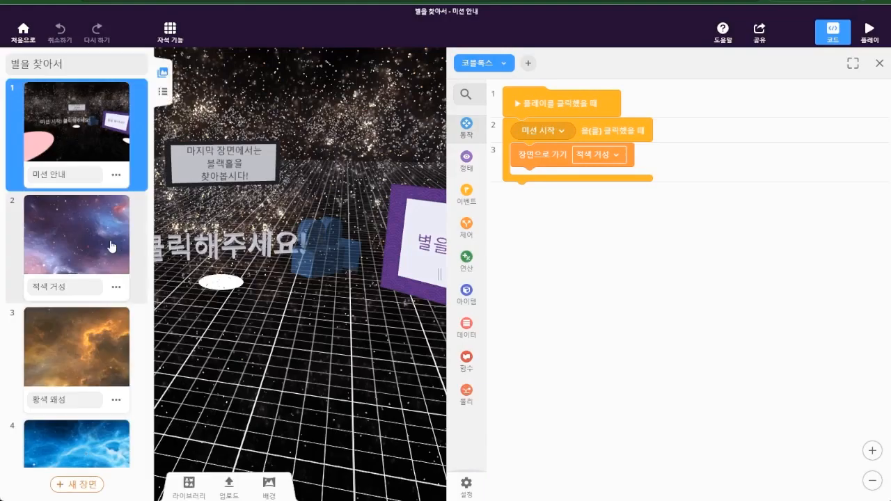
{"action": "left_click", "coordinate": [98, 348]}
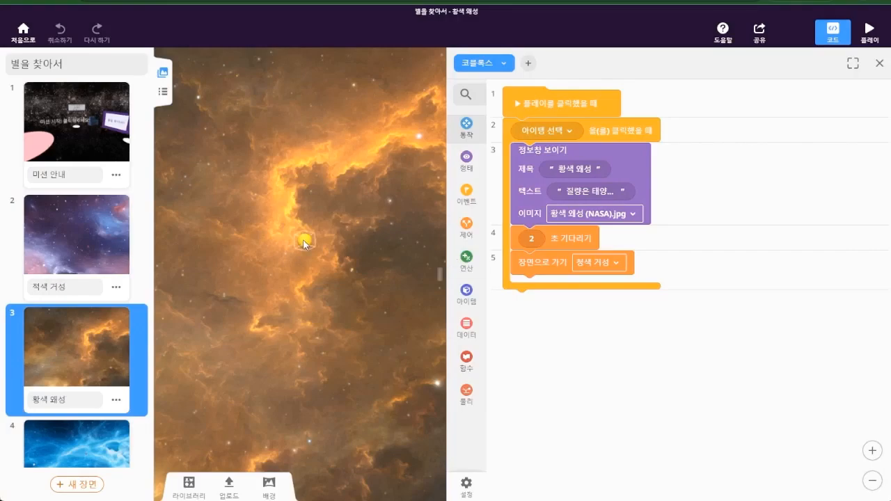
{"action": "left_click", "coordinate": [304, 243]}
{"action": "left_click", "coordinate": [569, 131]}
{"action": "left_click", "coordinate": [580, 152]}
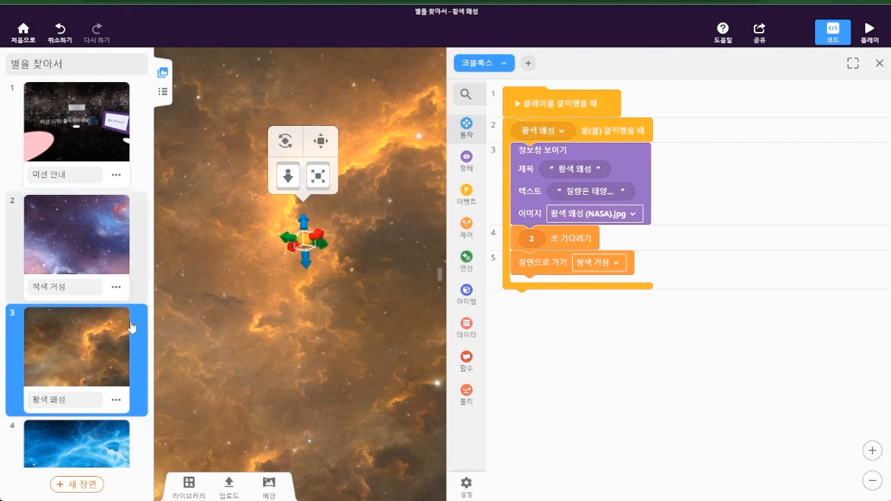
Play from the 황색 왜성 scene and test the info windows and transitions of the yellow dwarf and blue giant.
{"action": "left_click", "coordinate": [868, 31]}
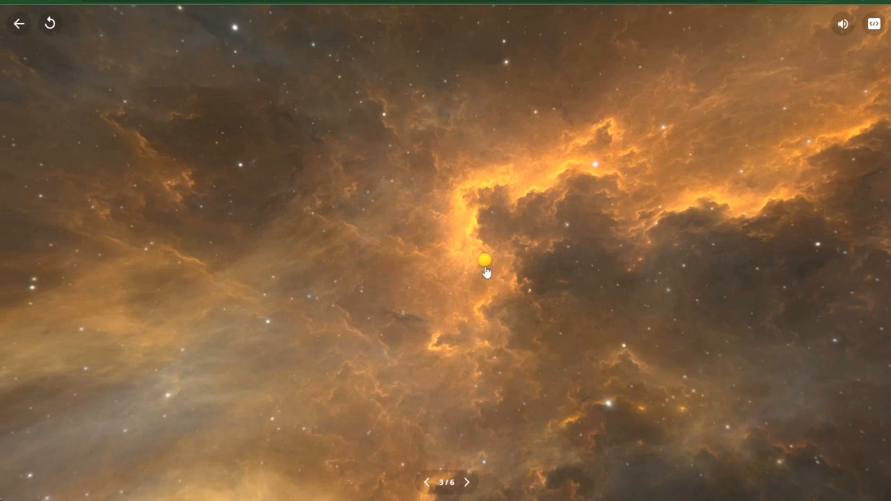
{"action": "left_click", "coordinate": [486, 271]}
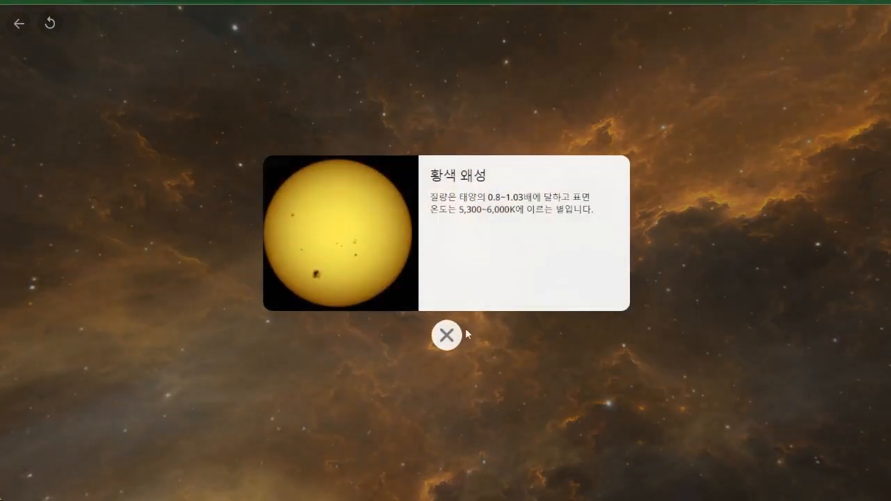
{"action": "left_click", "coordinate": [447, 336]}
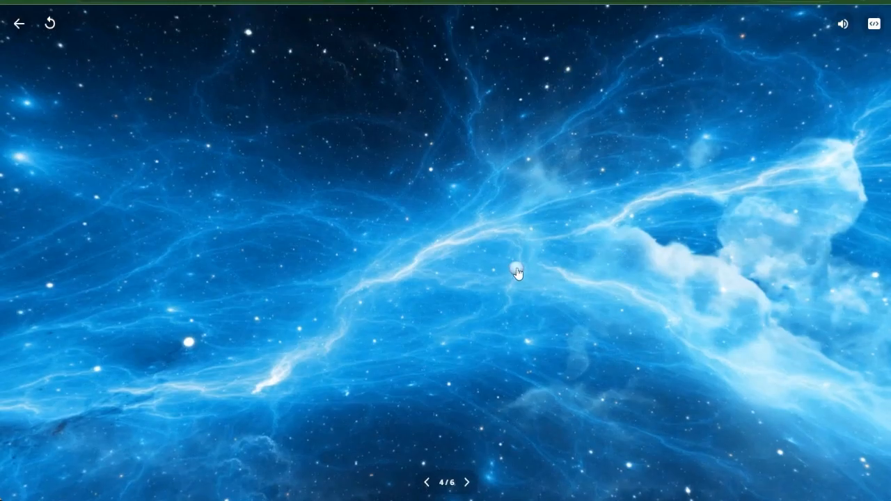
{"action": "left_click", "coordinate": [523, 269]}
{"action": "left_click", "coordinate": [447, 336]}
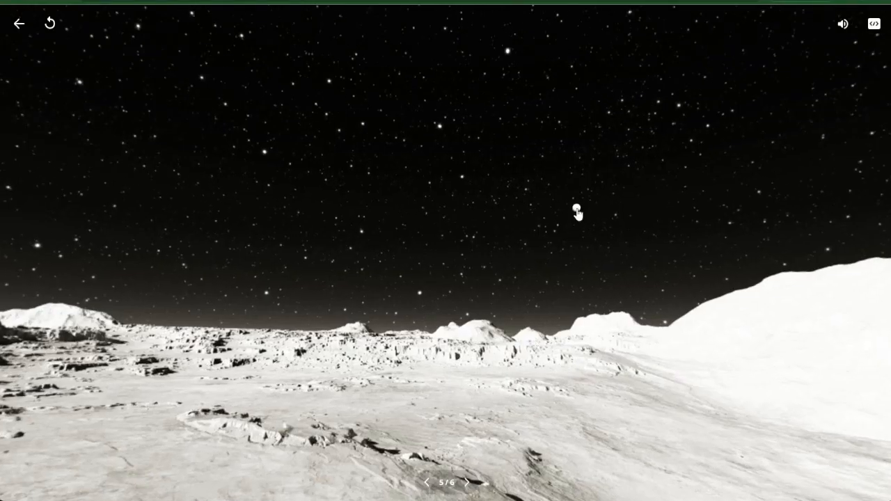
Test the white dwarf's transition and the black hole's two info windows through to the mission-complete message.
{"action": "left_click", "coordinate": [577, 211]}
{"action": "left_click", "coordinate": [683, 355]}
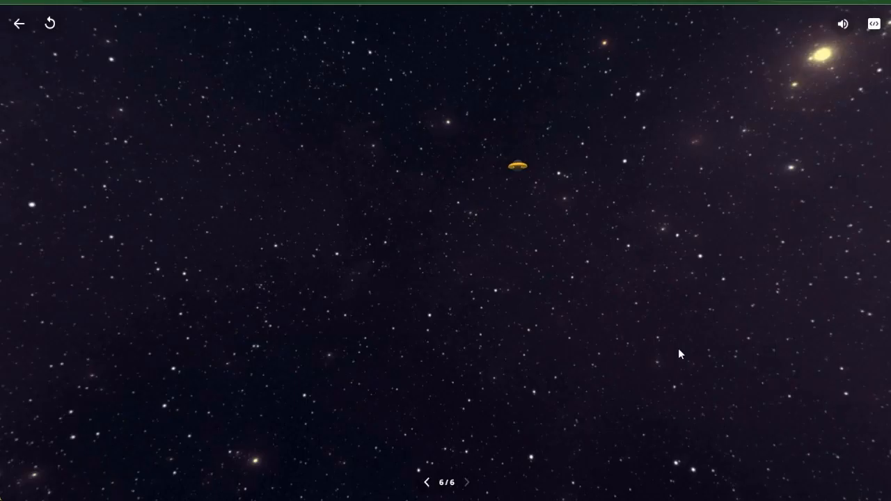
{"action": "left_click_drag", "start_coordinate": [679, 350], "coordinate": [649, 321]}
{"action": "left_click", "coordinate": [610, 265]}
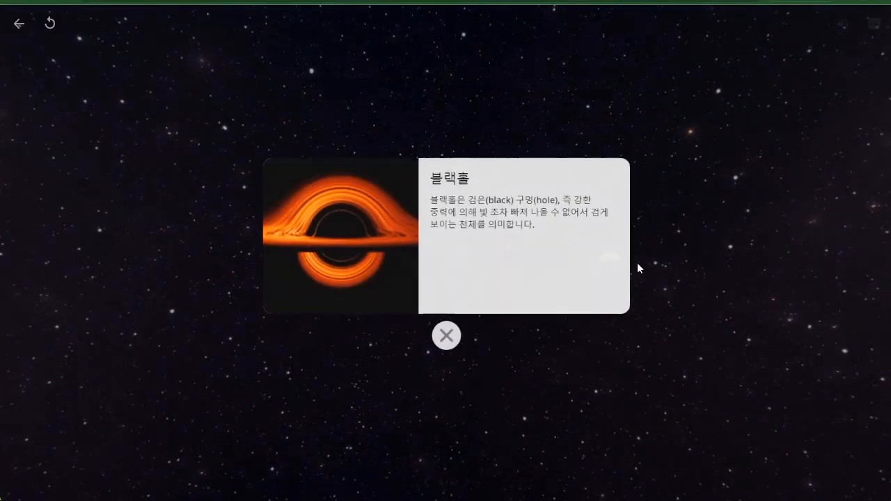
{"action": "left_click", "coordinate": [447, 334]}
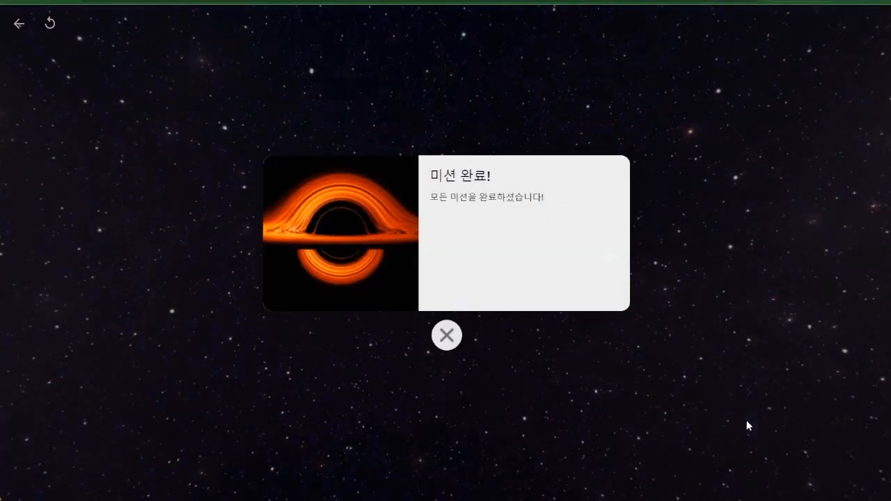
{"action": "left_click", "coordinate": [448, 336]}
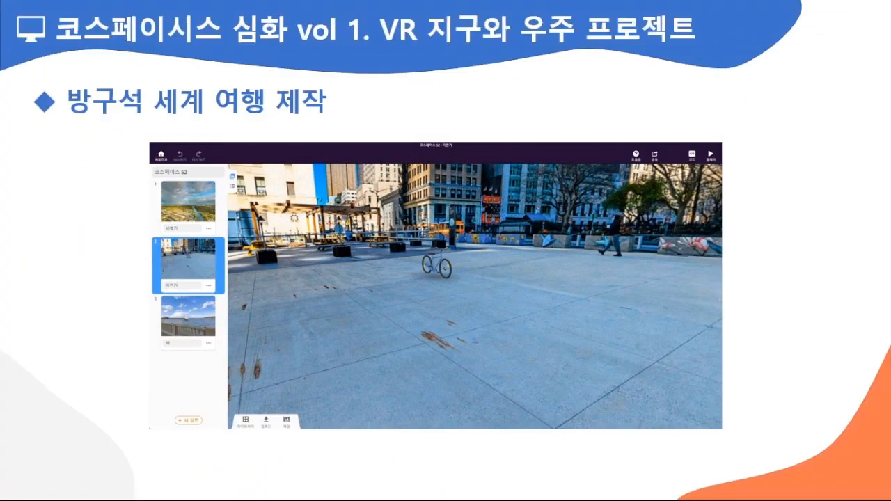
{"action": "left_click", "coordinate": [729, 356]}
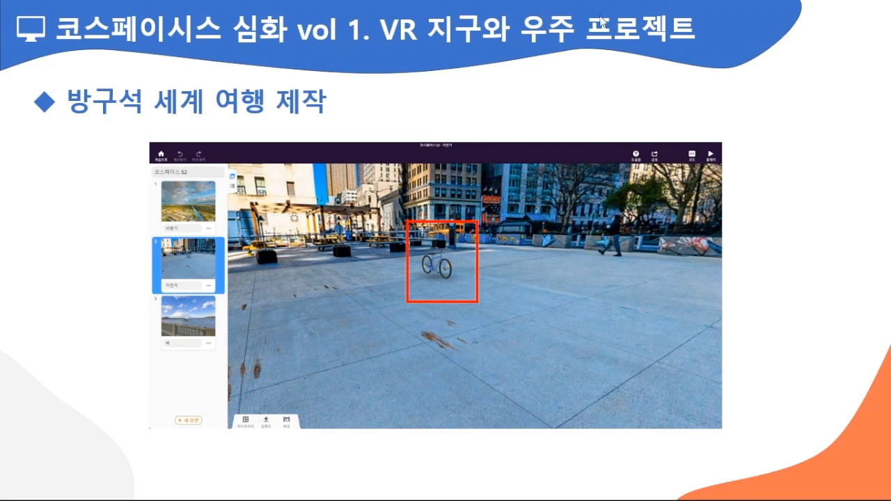
{"action": "left_click", "coordinate": [668, 211]}
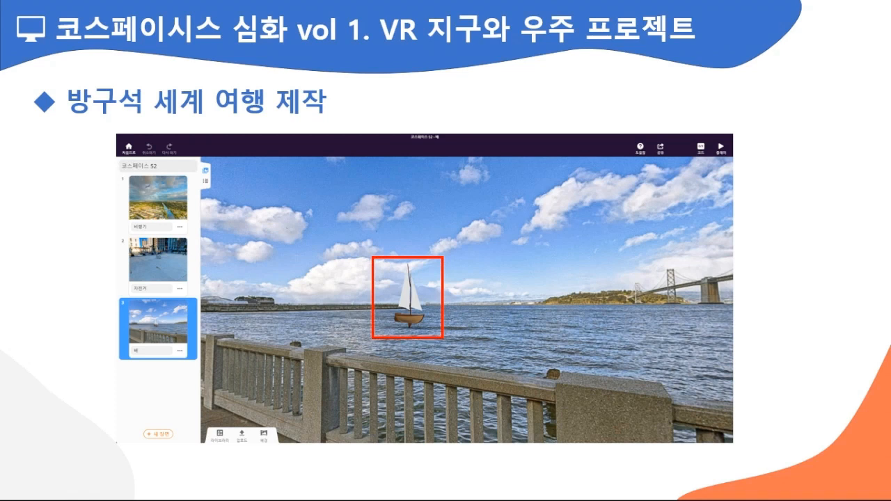
{"action": "left_click", "coordinate": [570, 304]}
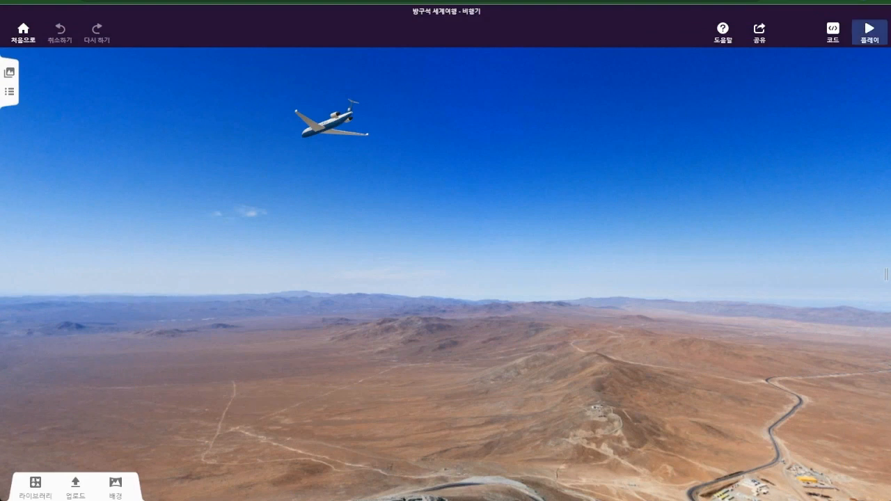
Play the 방구석 세계여행 example and look around its scenes, using the vehicles to move on.
{"action": "left_click", "coordinate": [871, 42]}
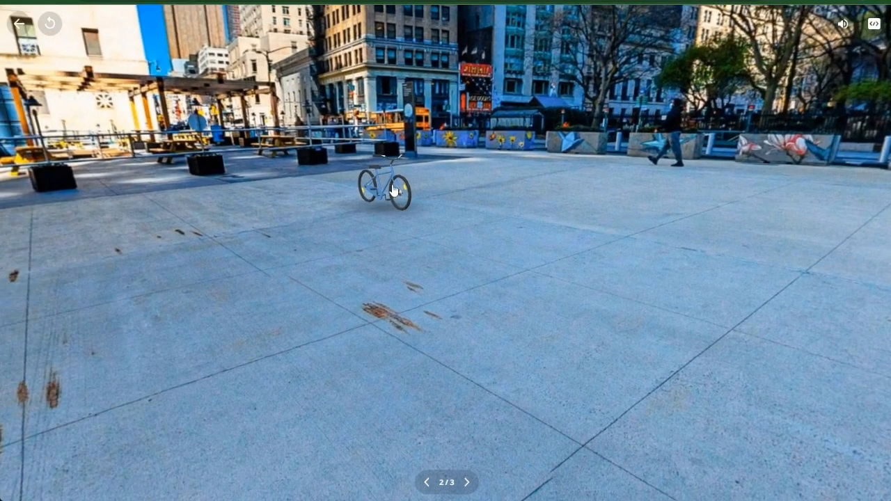
{"action": "left_click_drag", "start_coordinate": [424, 189], "coordinate": [508, 198]}
{"action": "left_click_drag", "start_coordinate": [527, 411], "coordinate": [656, 463]}
{"action": "mouse_move", "coordinate": [717, 362]}
{"action": "left_mouse_down"}
{"action": "mouse_move", "coordinate": [740, 368]}
{"action": "mouse_move", "coordinate": [769, 337]}
{"action": "mouse_move", "coordinate": [760, 312]}
{"action": "mouse_move", "coordinate": [674, 351]}
{"action": "mouse_move", "coordinate": [705, 354]}
{"action": "left_mouse_up"}
{"action": "left_click", "coordinate": [490, 298]}
{"action": "left_click_drag", "start_coordinate": [617, 346], "coordinate": [756, 329]}
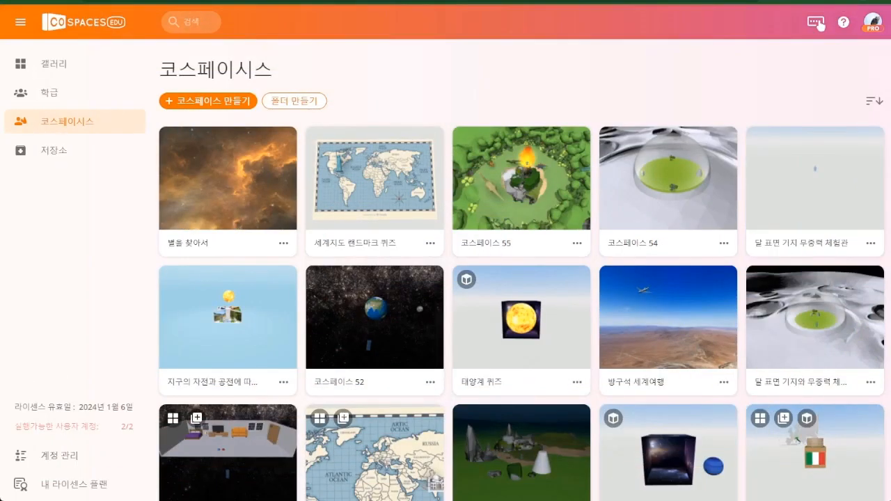
Create a new 360° 이미지 project and set a desert panorama as the scene's background.
{"action": "left_click", "coordinate": [229, 101]}
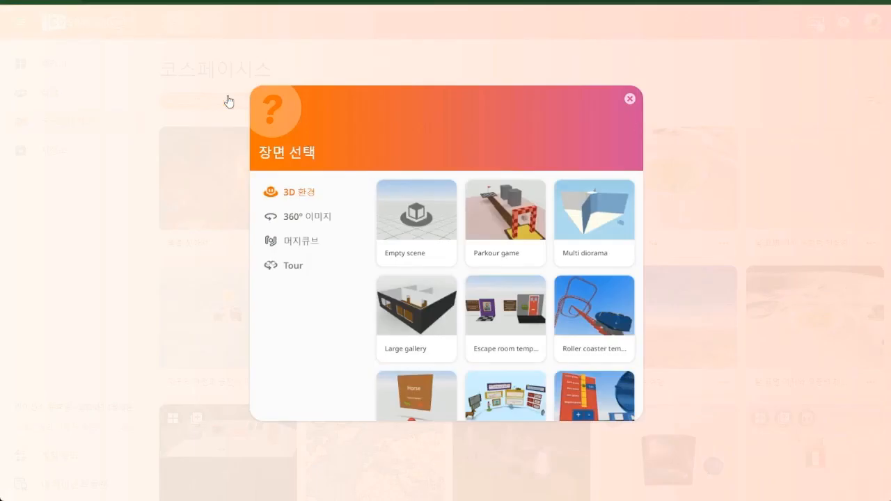
{"action": "left_click", "coordinate": [332, 220]}
{"action": "left_click", "coordinate": [415, 222]}
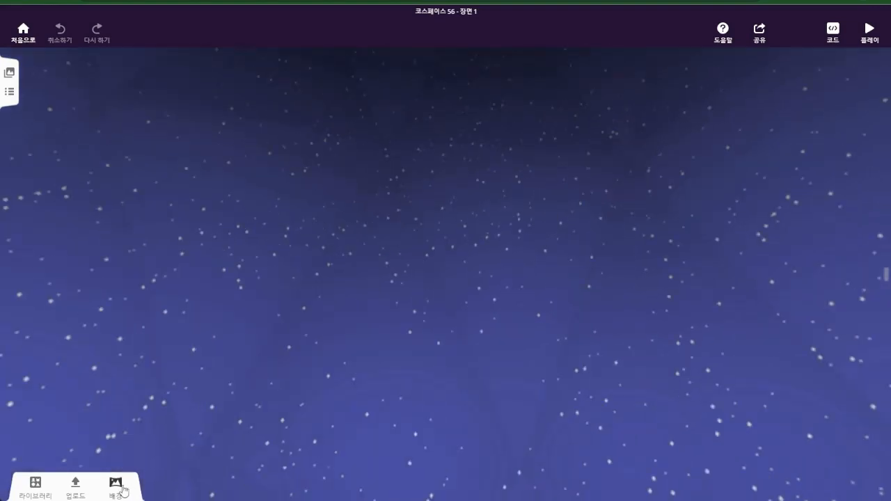
{"action": "left_click", "coordinate": [120, 489]}
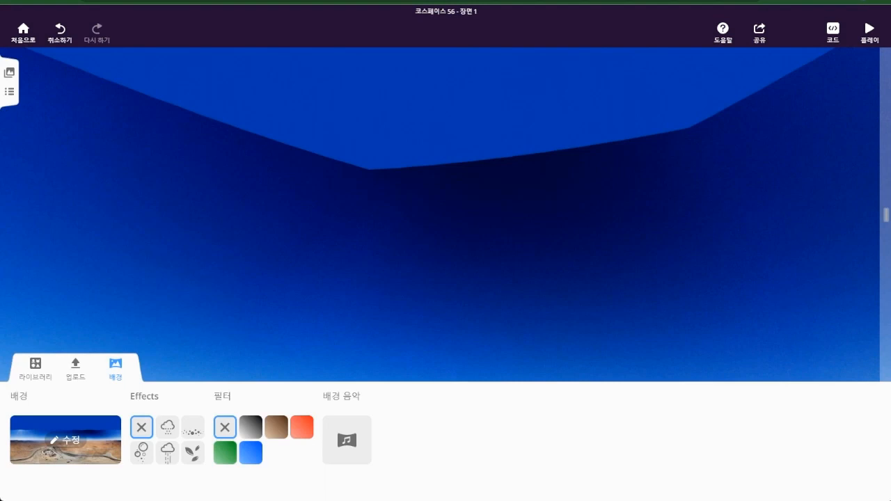
{"action": "left_click_drag", "start_coordinate": [634, 261], "coordinate": [632, 333]}
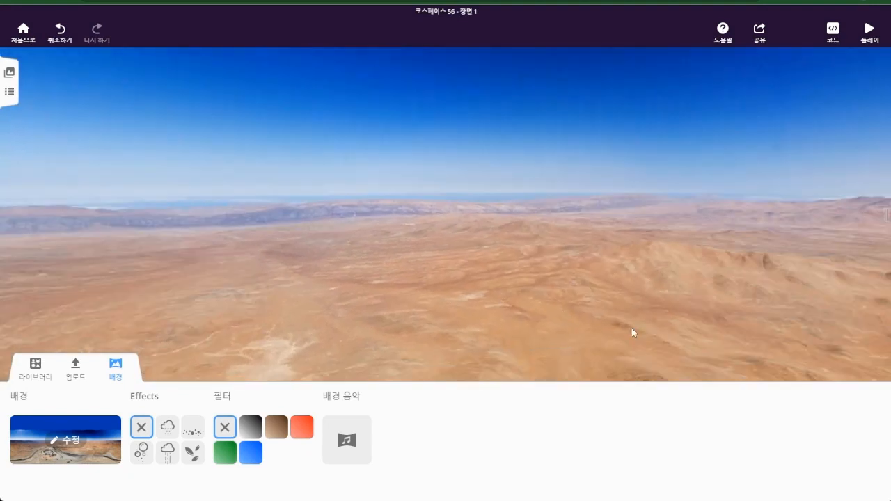
Place the white and blue airplane from the 수송 library above the desert horizon.
{"action": "left_click", "coordinate": [38, 369]}
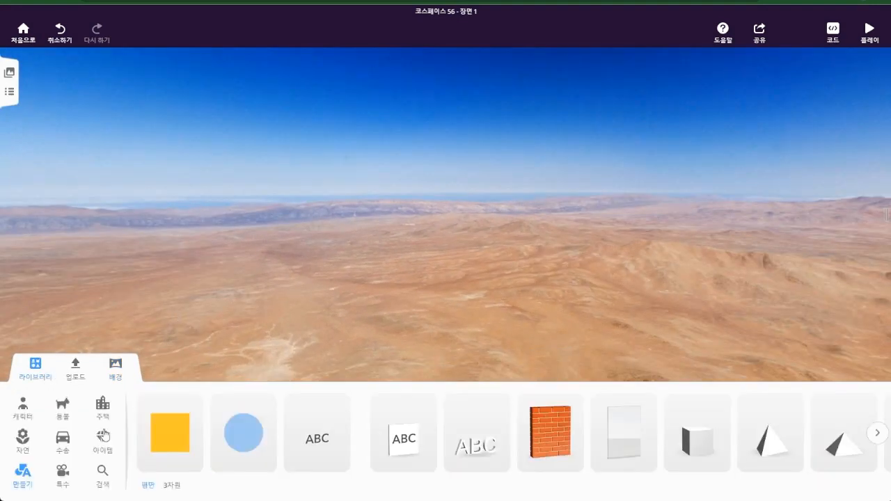
{"action": "left_click", "coordinate": [62, 442]}
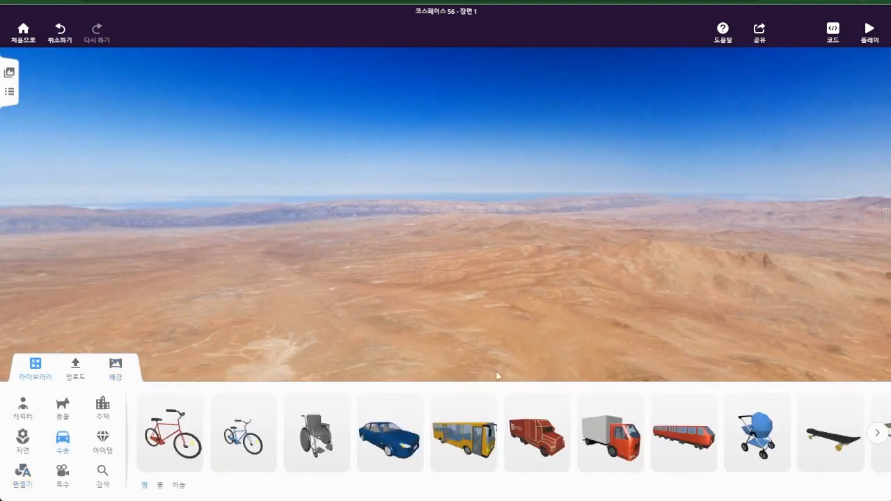
{"action": "left_click", "coordinate": [879, 435]}
{"action": "left_click_drag", "start_coordinate": [740, 431], "coordinate": [404, 225]}
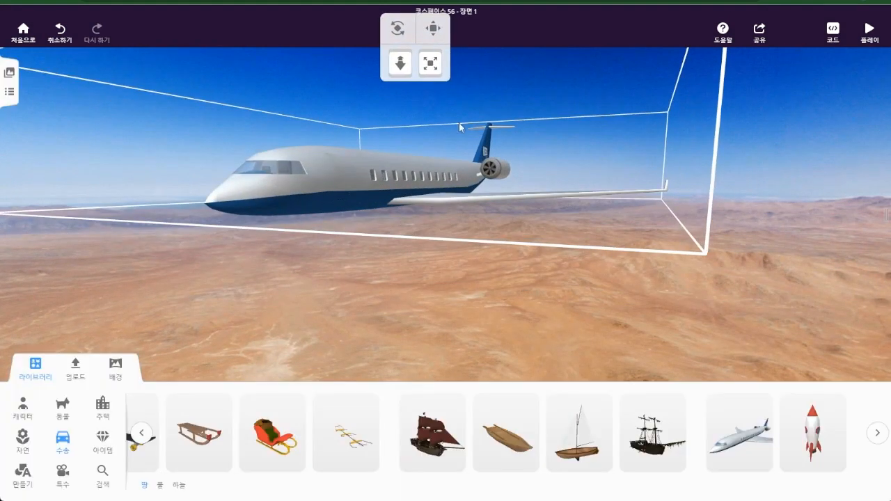
Scale the airplane down and move it higher into the sky.
{"action": "left_click_drag", "start_coordinate": [432, 64], "coordinate": [428, 122]}
{"action": "left_click_drag", "start_coordinate": [376, 187], "coordinate": [326, 97]}
{"action": "left_click_drag", "start_coordinate": [571, 219], "coordinate": [556, 195]}
{"action": "left_click_drag", "start_coordinate": [468, 216], "coordinate": [369, 126]}
{"action": "left_click_drag", "start_coordinate": [643, 249], "coordinate": [544, 230]}
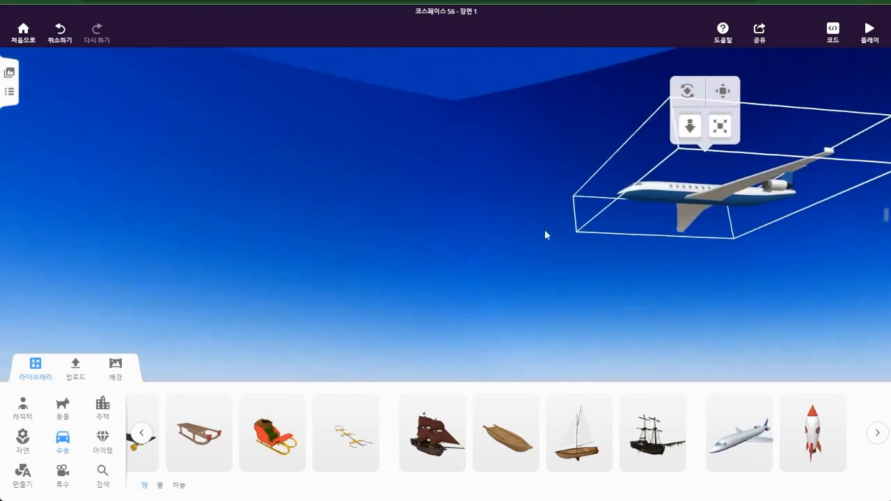
Move the airplane across the sky and place it above the desert horizon.
{"action": "left_click_drag", "start_coordinate": [660, 218], "coordinate": [333, 291]}
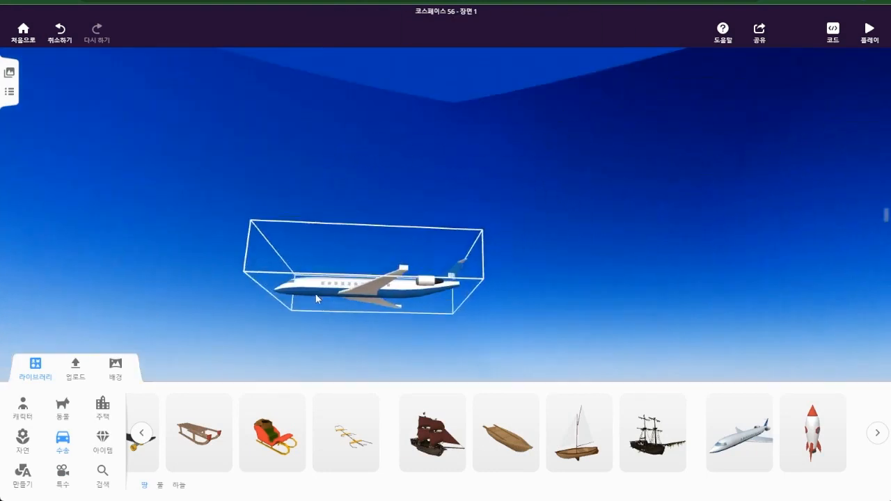
{"action": "left_click_drag", "start_coordinate": [647, 279], "coordinate": [623, 314]}
{"action": "left_click_drag", "start_coordinate": [473, 163], "coordinate": [453, 104]}
{"action": "left_click", "coordinate": [721, 276]}
{"action": "left_click", "coordinate": [447, 78]}
{"action": "left_click_drag", "start_coordinate": [432, 63], "coordinate": [420, 91]}
{"action": "left_click_drag", "start_coordinate": [566, 147], "coordinate": [592, 140]}
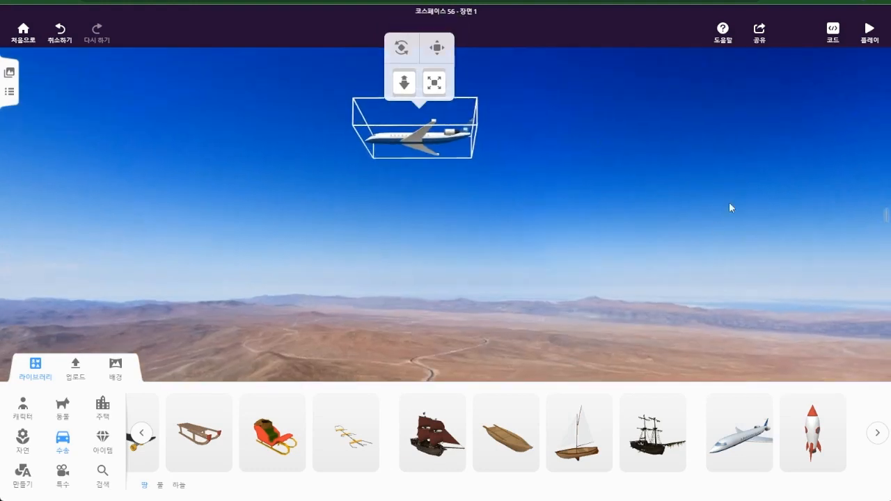
Name the airplane 비행기 and enable it for use in 코블록스.
{"action": "left_click", "coordinate": [456, 144]}
{"action": "left_click", "coordinate": [516, 52]}
{"action": "type", "text": "비행기"}
{"action": "left_click", "coordinate": [477, 81]}
{"action": "left_click", "coordinate": [577, 143]}
{"action": "left_click", "coordinate": [684, 178]}
{"action": "left_click_drag", "start_coordinate": [698, 287], "coordinate": [702, 264]}
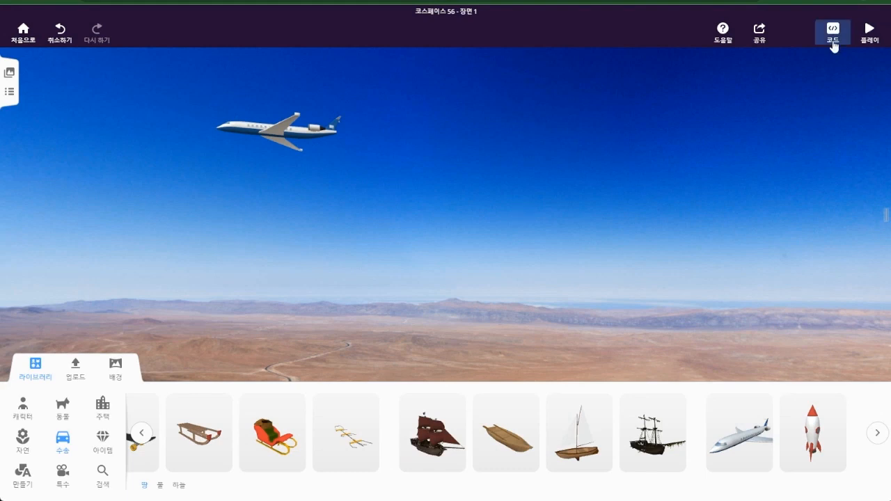
Start a 코블록스 script and add an event block for when 비행기 is clicked, below the play event.
{"action": "left_click", "coordinate": [36, 372]}
{"action": "left_click", "coordinate": [833, 31]}
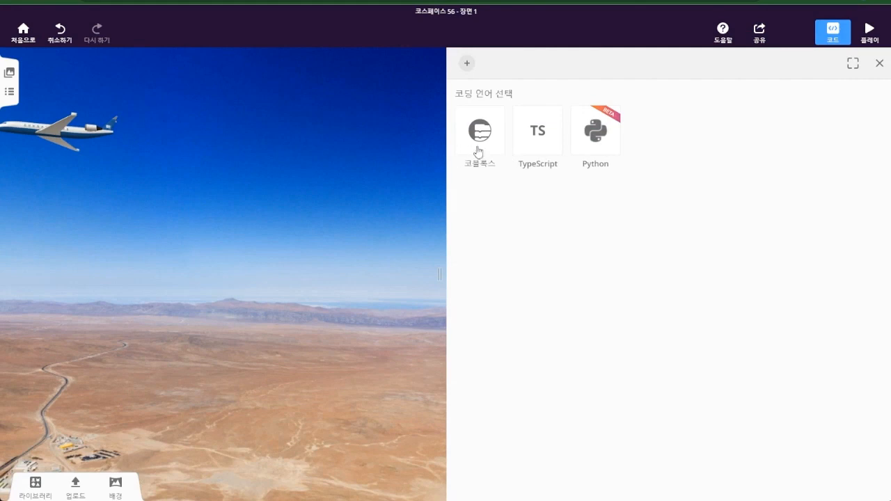
{"action": "left_click", "coordinate": [480, 133]}
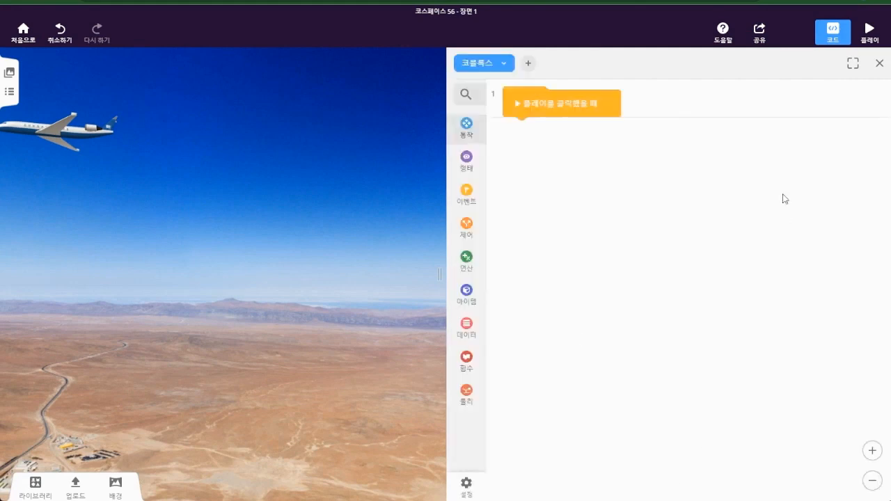
{"action": "left_click", "coordinate": [466, 94]}
{"action": "type", "text": "ㅋ클릭"}
{"action": "left_click_drag", "start_coordinate": [593, 169], "coordinate": [708, 135]}
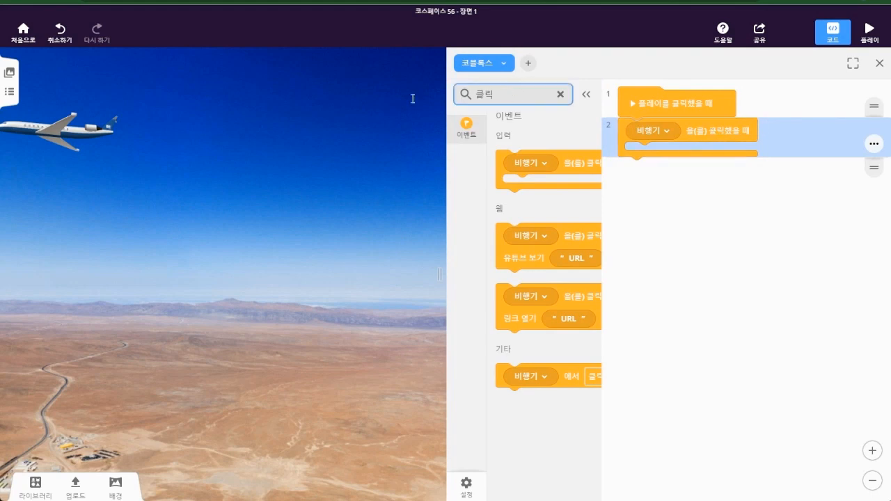
Set the airplane's default animation to Wheels in.
{"action": "right_click", "coordinate": [96, 140]}
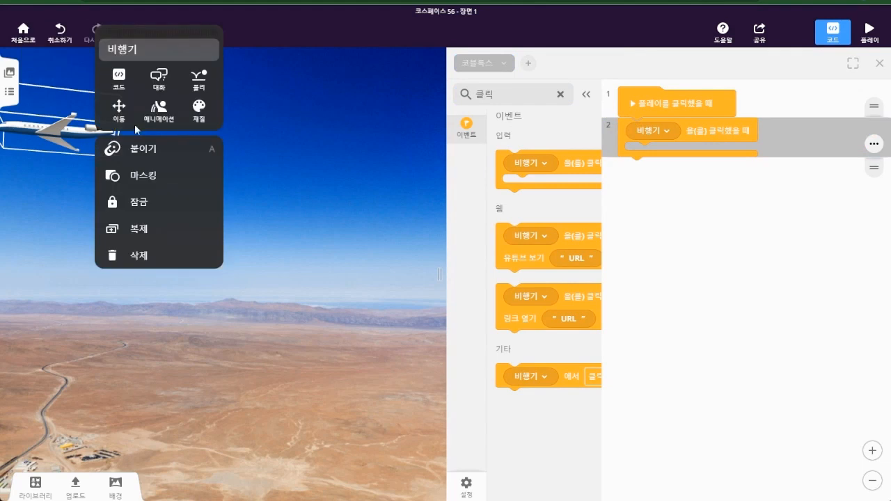
{"action": "left_click", "coordinate": [160, 120]}
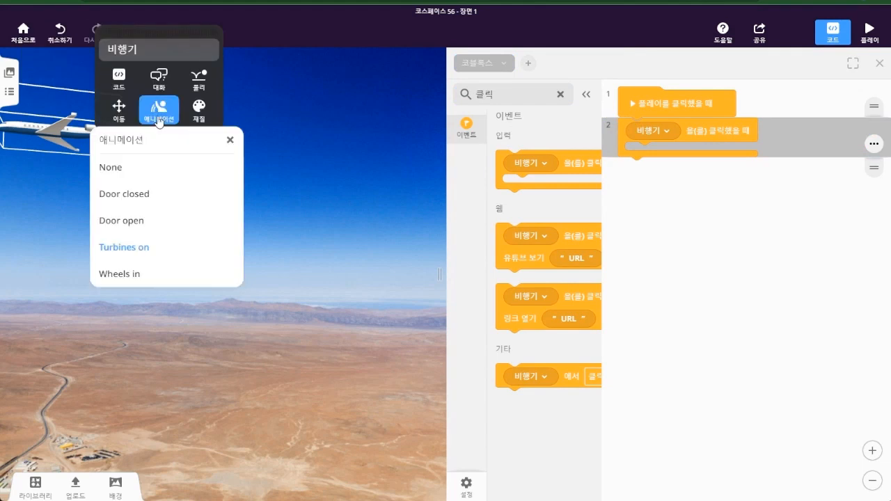
{"action": "left_click", "coordinate": [149, 275]}
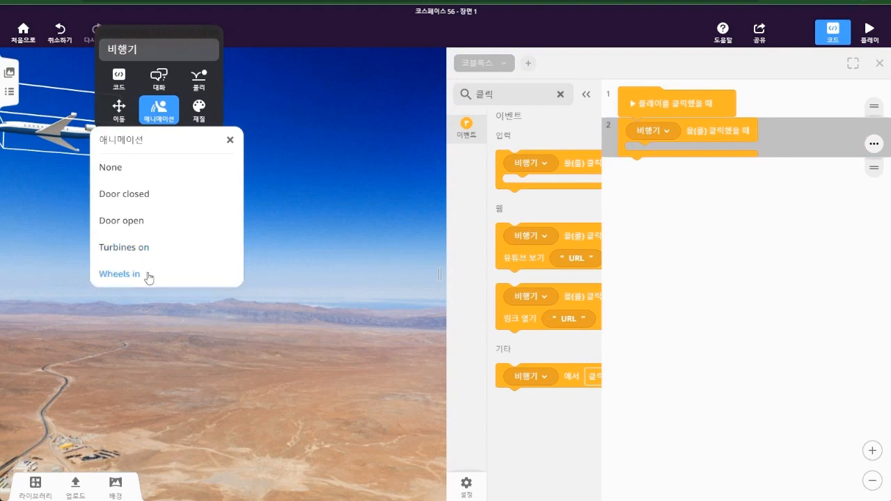
{"action": "left_click", "coordinate": [273, 266]}
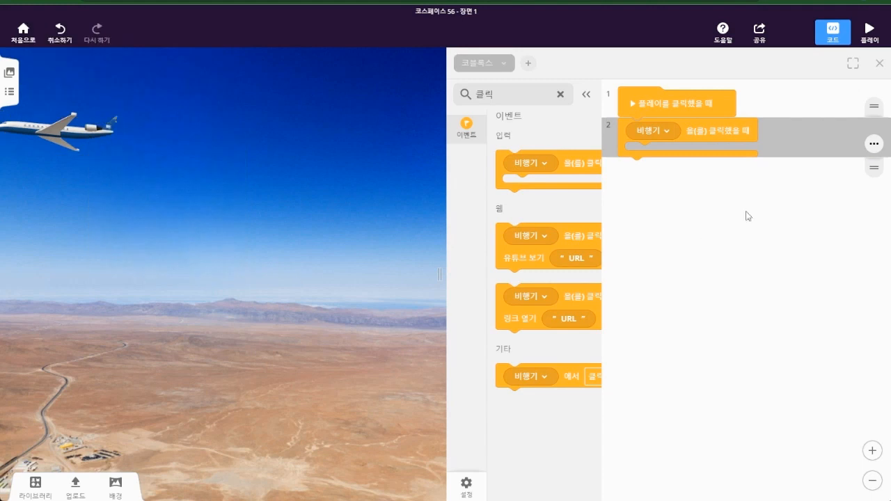
Add a block inside the 비행기 click event that sets the airplane's animation to Turbines on.
{"action": "left_click", "coordinate": [531, 97]}
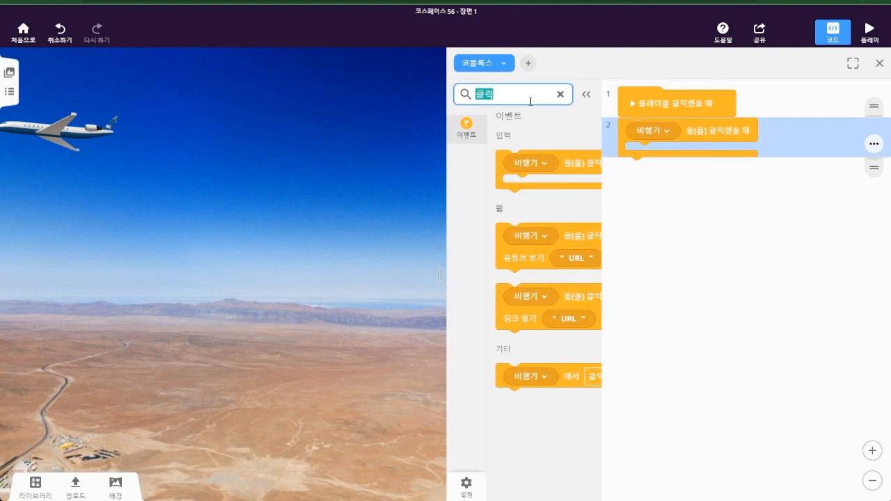
{"action": "type", "text": "애니"}
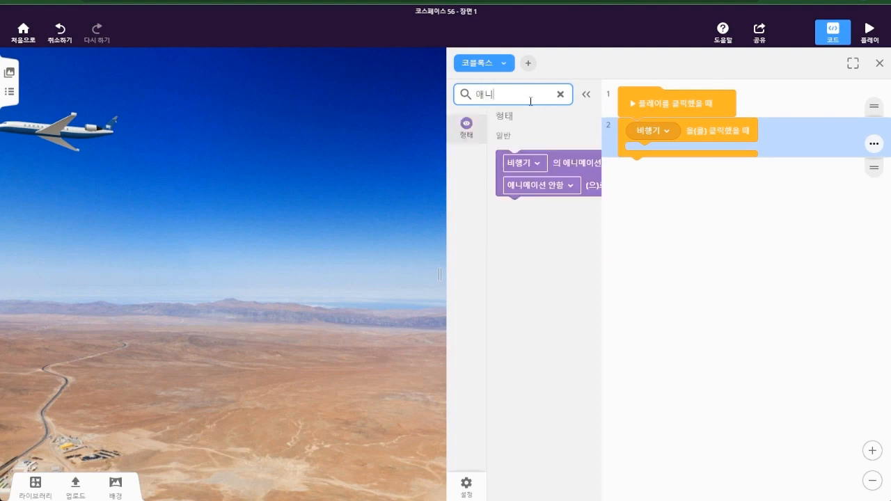
{"action": "type", "text": "메이션"}
{"action": "left_click_drag", "start_coordinate": [519, 157], "coordinate": [651, 153]}
{"action": "left_click", "coordinate": [699, 178]}
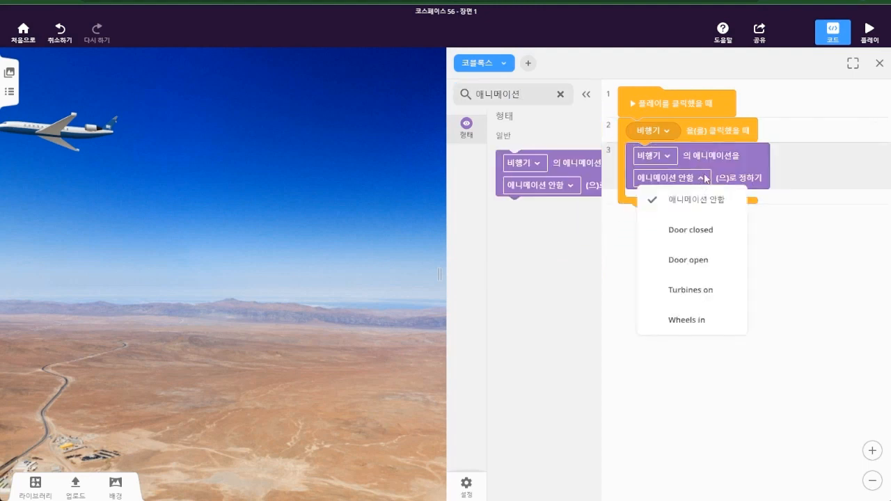
{"action": "left_click", "coordinate": [734, 292]}
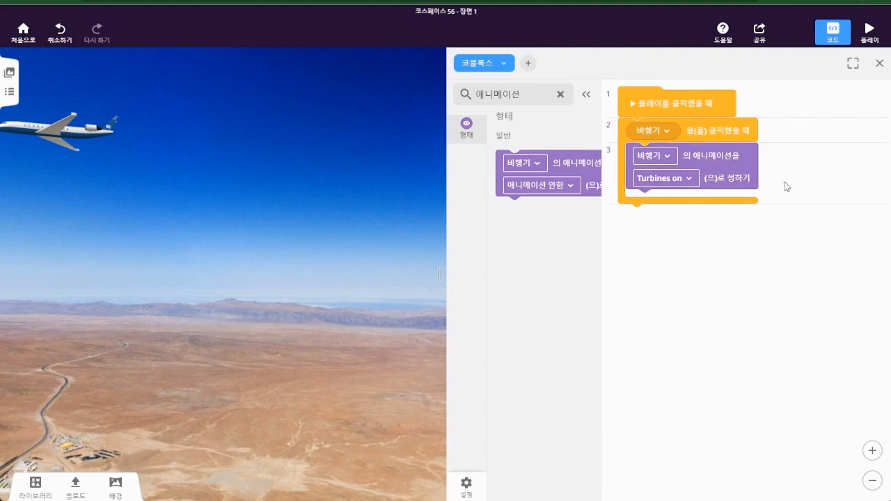
Add a 비행기 movement block with time and distance below the animation block.
{"action": "left_click", "coordinate": [533, 96]}
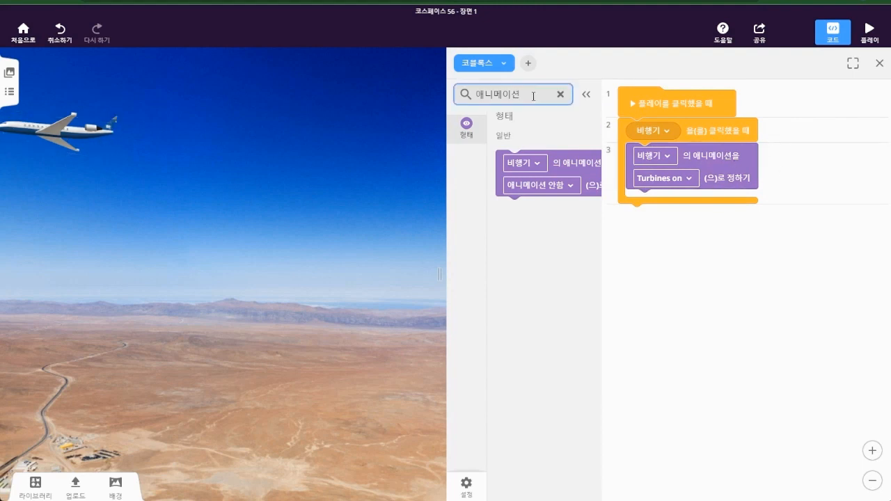
{"action": "double_click", "coordinate": [533, 96]}
{"action": "type", "text": "이동"}
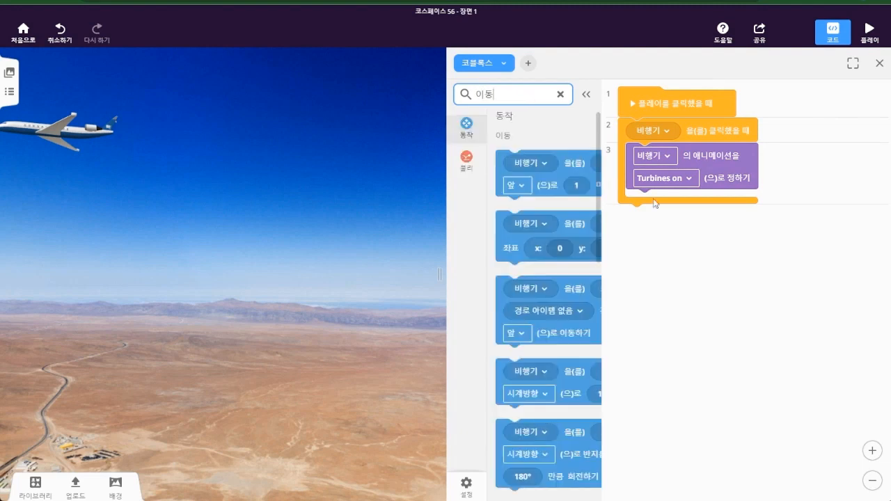
{"action": "left_click", "coordinate": [581, 168]}
{"action": "left_click_drag", "start_coordinate": [581, 168], "coordinate": [700, 203]}
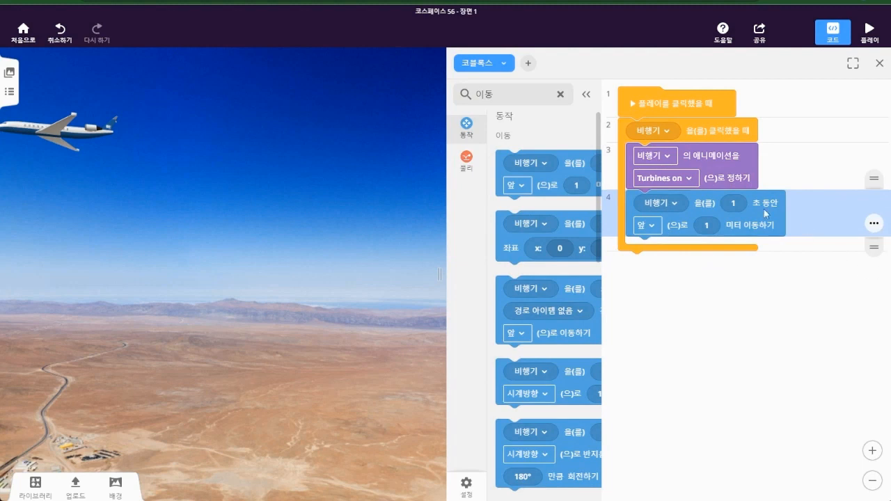
Set the airplane's movement to 15 meters over 5 seconds.
{"action": "left_click", "coordinate": [733, 202]}
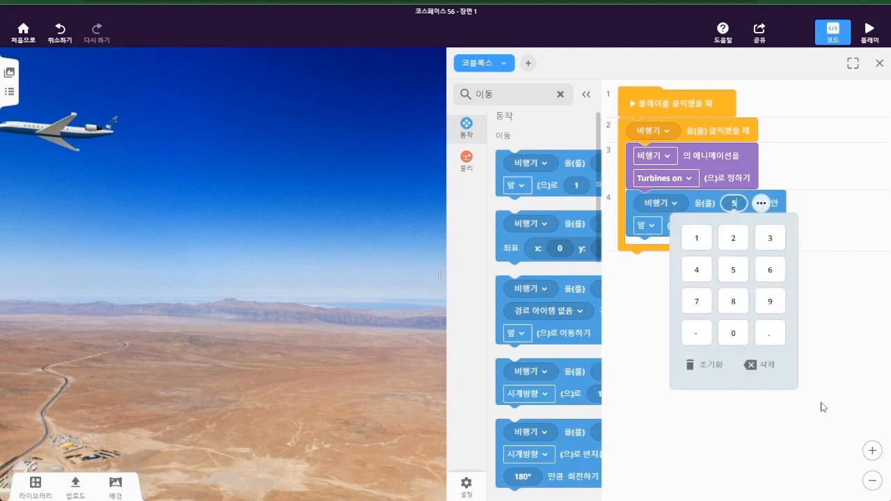
{"action": "type", "text": "5"}
{"action": "left_click", "coordinate": [812, 364]}
{"action": "left_click", "coordinate": [707, 226]}
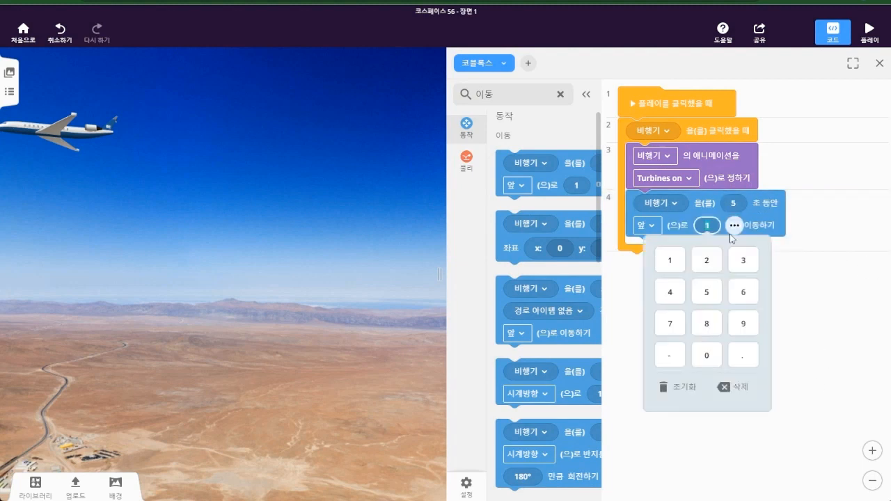
{"action": "type", "text": "15"}
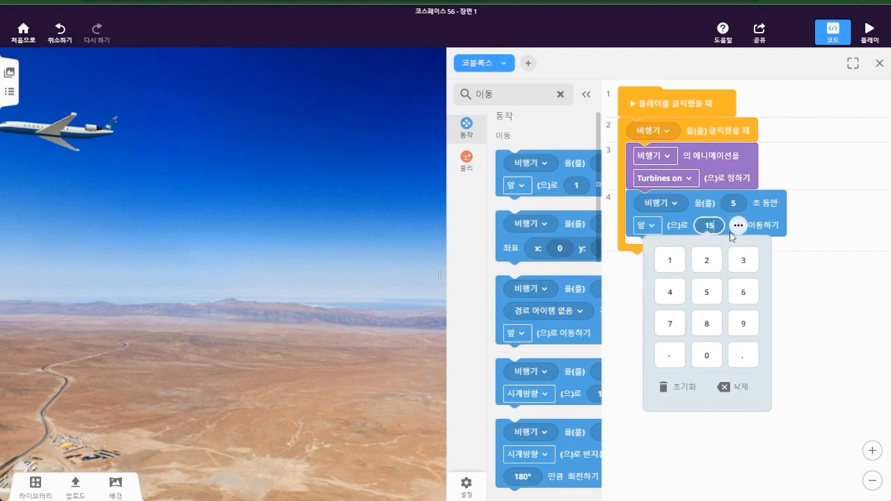
{"action": "left_click", "coordinate": [823, 289]}
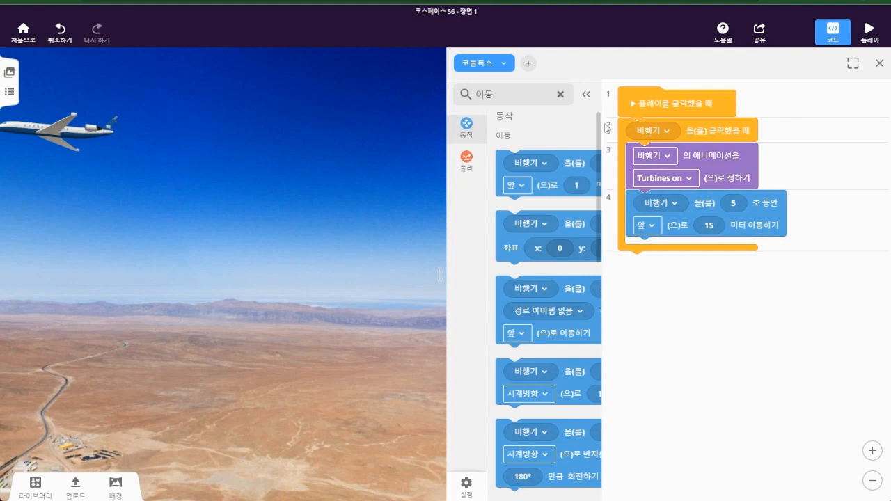
Add a 동시에 실행하기 block in the click event and place the animation and movement blocks in its two slots.
{"action": "left_click", "coordinate": [529, 100]}
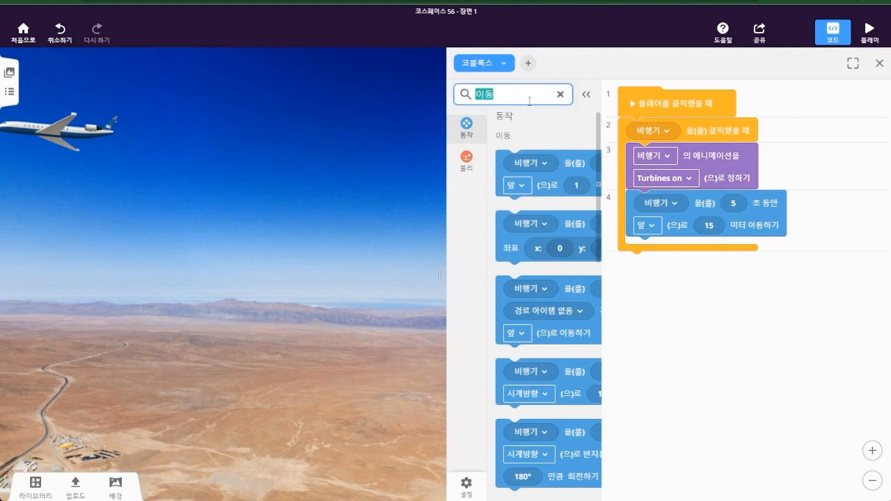
{"action": "type", "text": "동시"}
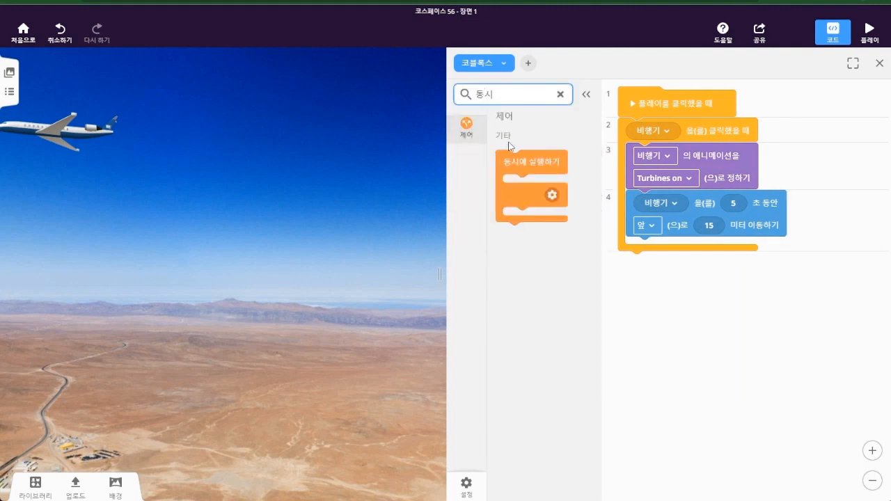
{"action": "left_click_drag", "start_coordinate": [535, 163], "coordinate": [654, 156]}
{"action": "left_click_drag", "start_coordinate": [712, 243], "coordinate": [732, 197]}
{"action": "left_click_drag", "start_coordinate": [756, 293], "coordinate": [763, 278]}
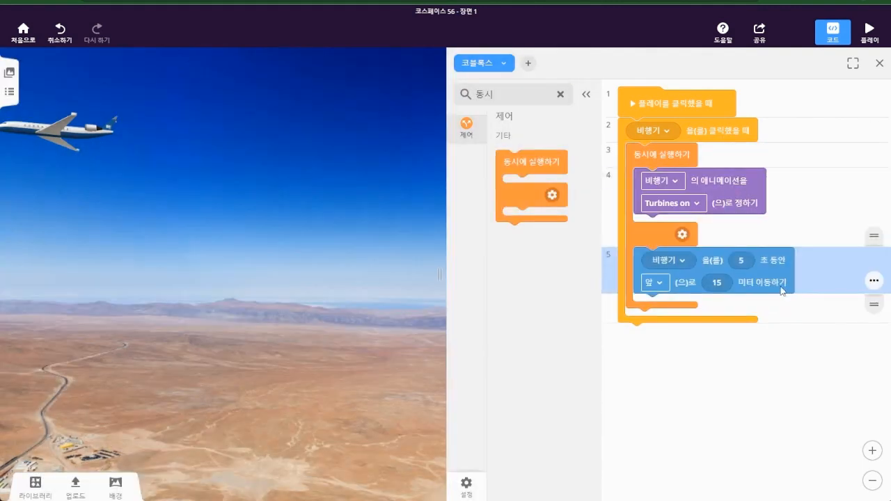
Add a 장면으로 가기 block after the 동시에 실행하기 block and play the scene to test the airplane.
{"action": "left_click", "coordinate": [503, 94]}
{"action": "double_click", "coordinate": [503, 94]}
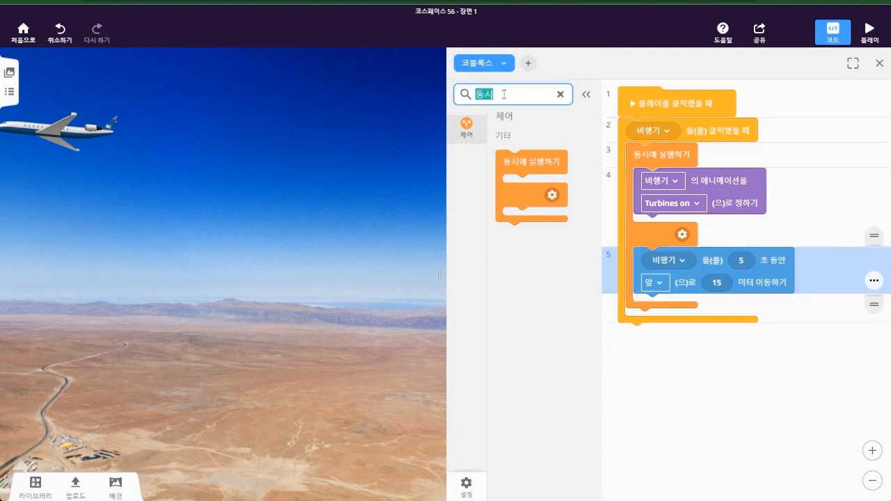
{"action": "type", "text": "장면"}
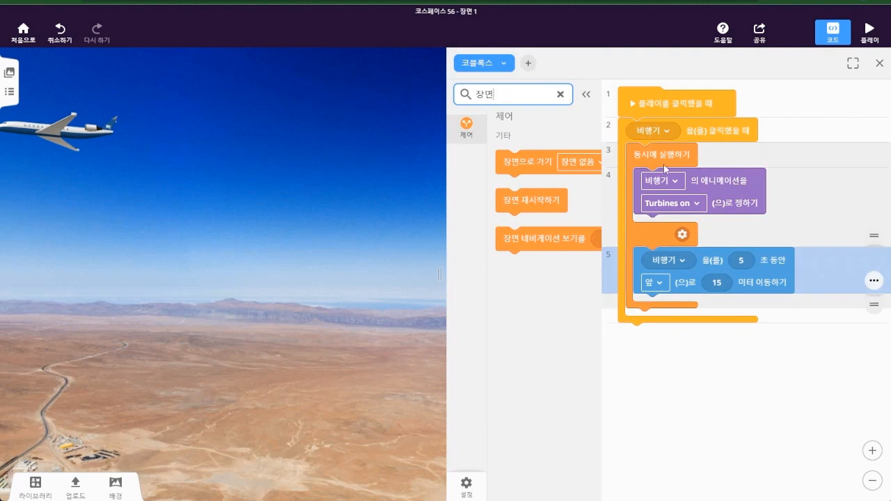
{"action": "left_click_drag", "start_coordinate": [524, 165], "coordinate": [655, 322]}
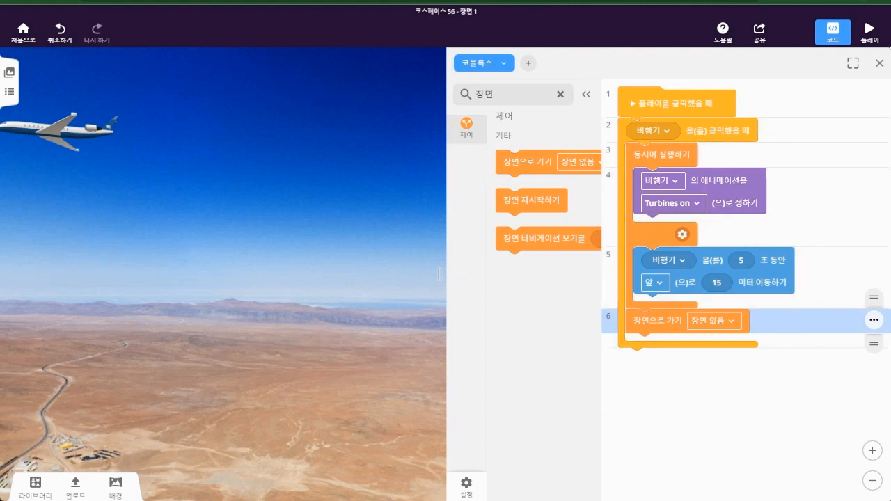
{"action": "left_click", "coordinate": [871, 32]}
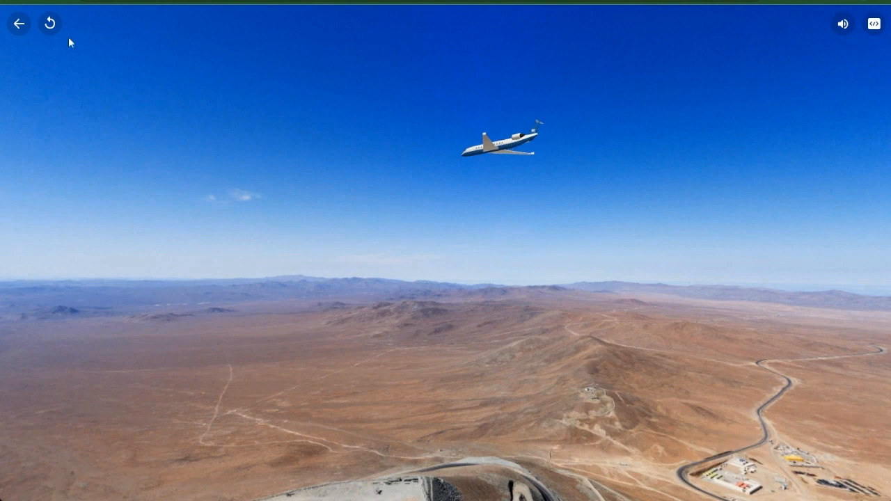
{"action": "left_click", "coordinate": [19, 24]}
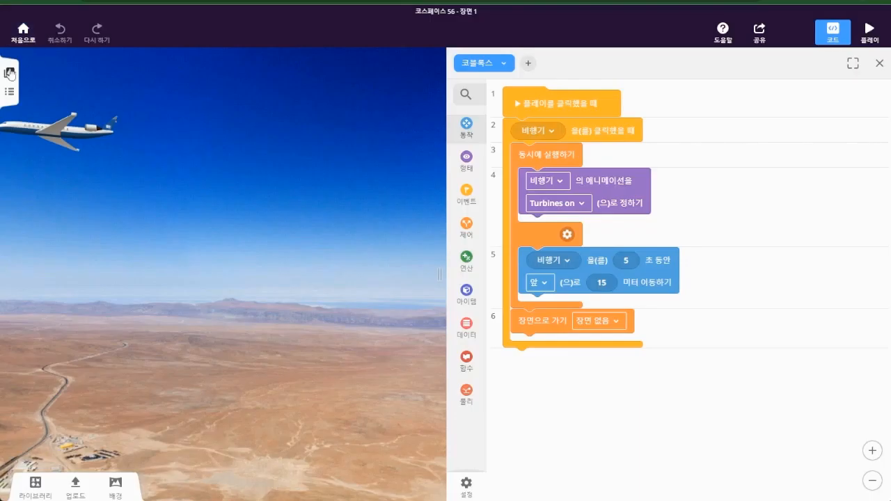
Open the scene list and rename scene 1 as 비행기.
{"action": "left_click", "coordinate": [9, 73]}
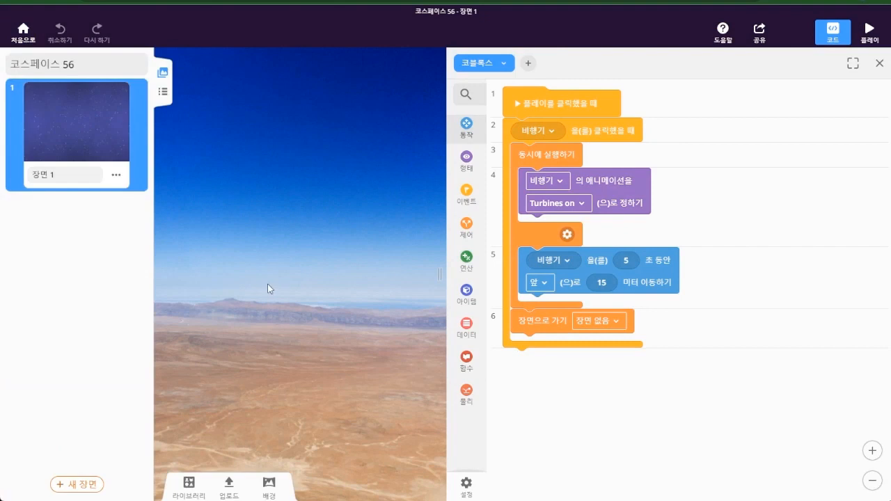
{"action": "left_click", "coordinate": [81, 177]}
{"action": "type", "text": "빟행ㄱ"}
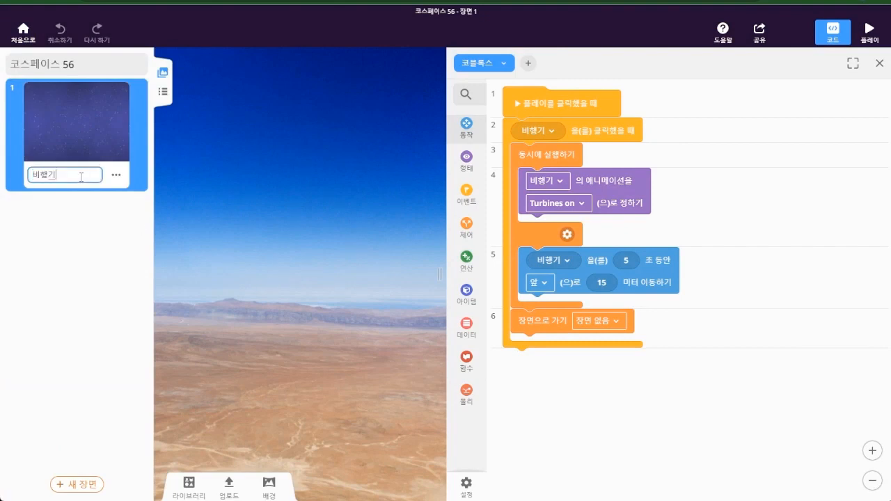
{"action": "type", "text": "ㅣ"}
{"action": "key", "text": "Return"}
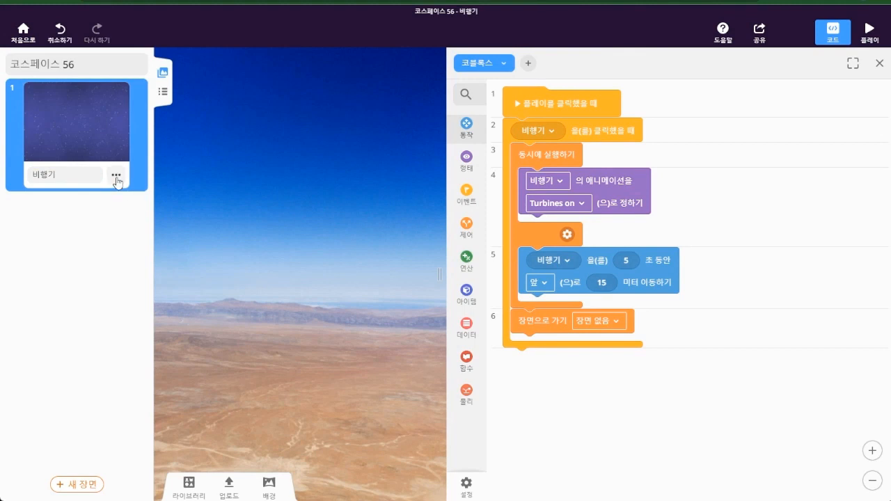
Duplicate the 비행기 scene and rename the copy as 자전거.
{"action": "left_click", "coordinate": [116, 175]}
{"action": "left_click", "coordinate": [167, 234]}
{"action": "left_click", "coordinate": [81, 291]}
{"action": "left_click", "coordinate": [81, 289]}
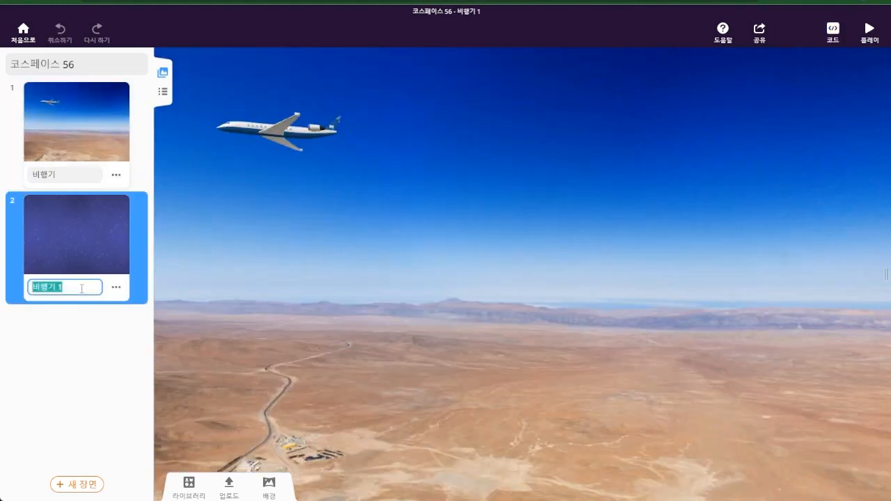
{"action": "type", "text": "자전거"}
{"action": "left_click", "coordinate": [82, 335]}
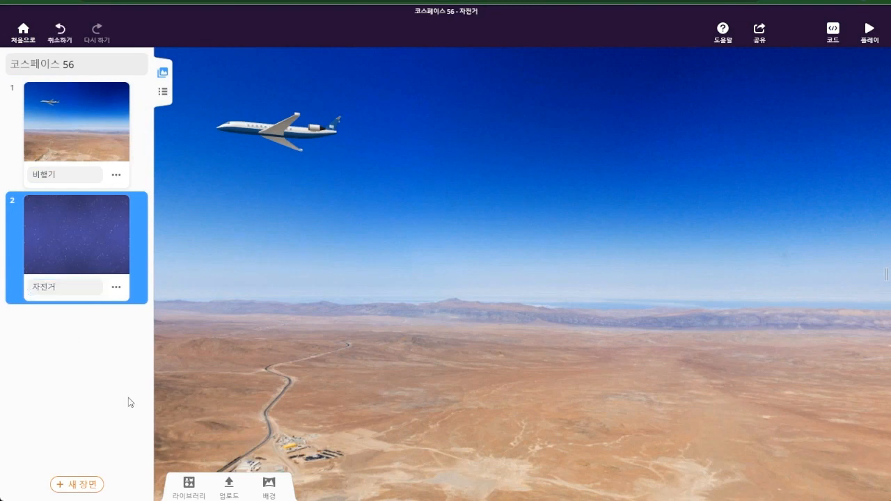
Delete the airplane from the 자전거 scene.
{"action": "left_click", "coordinate": [299, 134]}
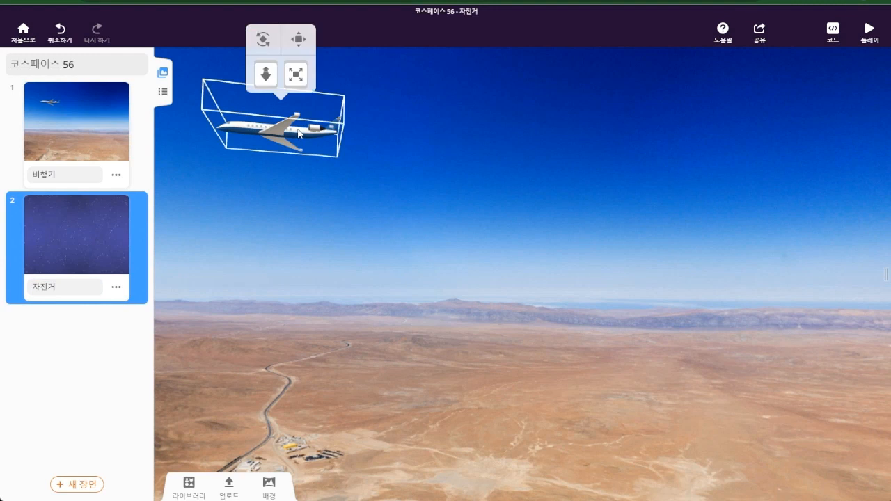
{"action": "left_click", "coordinate": [298, 134]}
{"action": "left_click", "coordinate": [343, 248]}
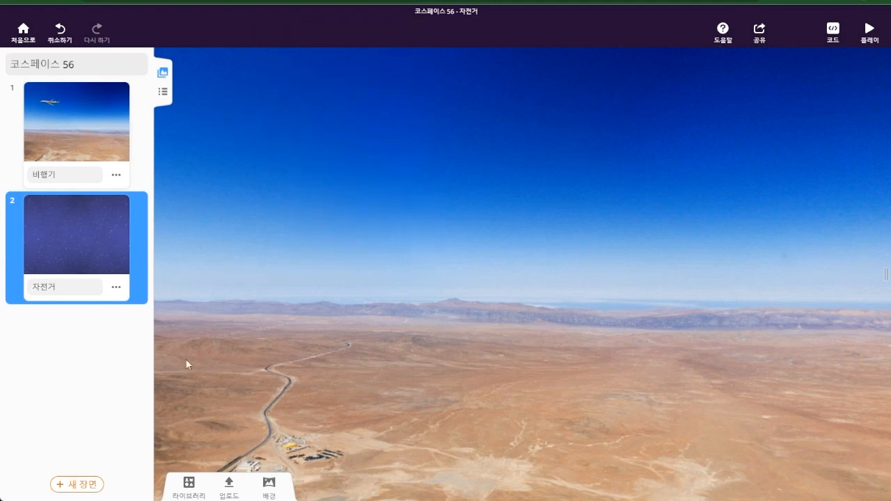
Replace the background of the 자전거 scene with the 360° city plaza image.
{"action": "left_click_drag", "start_coordinate": [480, 405], "coordinate": [362, 442]}
{"action": "left_click", "coordinate": [269, 483]}
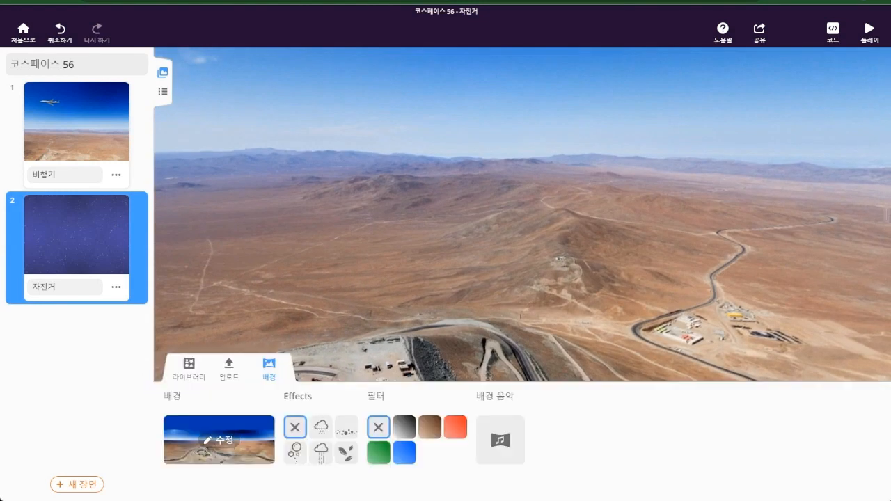
{"action": "left_click", "coordinate": [219, 440]}
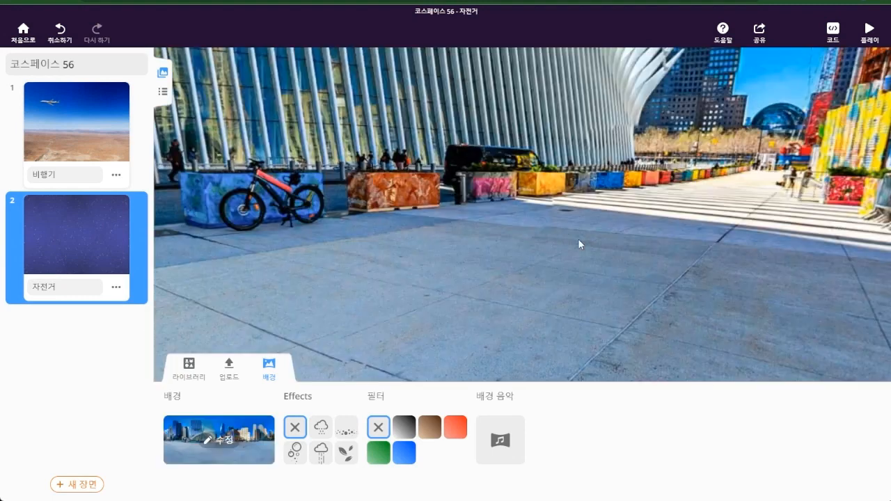
Add the small blue bicycle from the 수송 library, enlarge it and position it on the plaza.
{"action": "left_click_drag", "start_coordinate": [577, 242], "coordinate": [416, 272]}
{"action": "left_click", "coordinate": [188, 367]}
{"action": "left_click_drag", "start_coordinate": [386, 428], "coordinate": [451, 275]}
{"action": "left_click_drag", "start_coordinate": [482, 223], "coordinate": [494, 195]}
{"action": "left_click_drag", "start_coordinate": [512, 300], "coordinate": [497, 284]}
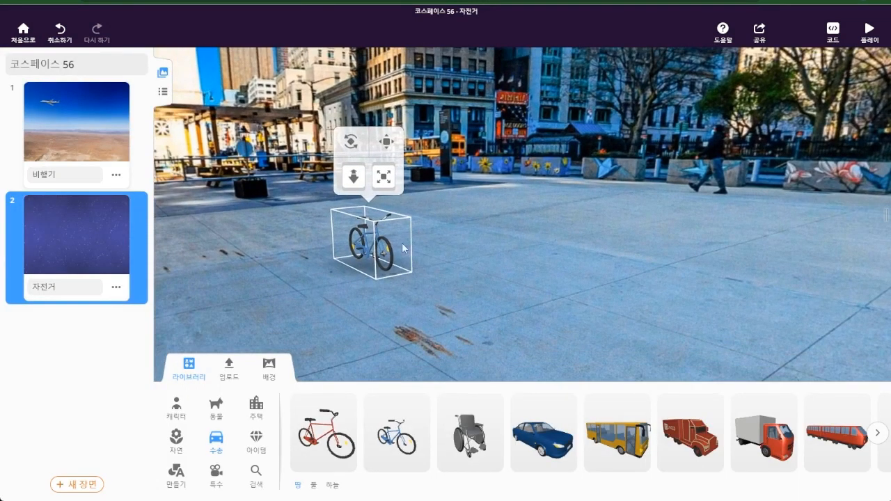
{"action": "left_click_drag", "start_coordinate": [384, 177], "coordinate": [411, 159]}
{"action": "left_click_drag", "start_coordinate": [366, 252], "coordinate": [477, 211]}
Rename the bicycle as 자전거 and turn on 코블록스에서 사용 for it.
{"action": "right_click", "coordinate": [510, 217]}
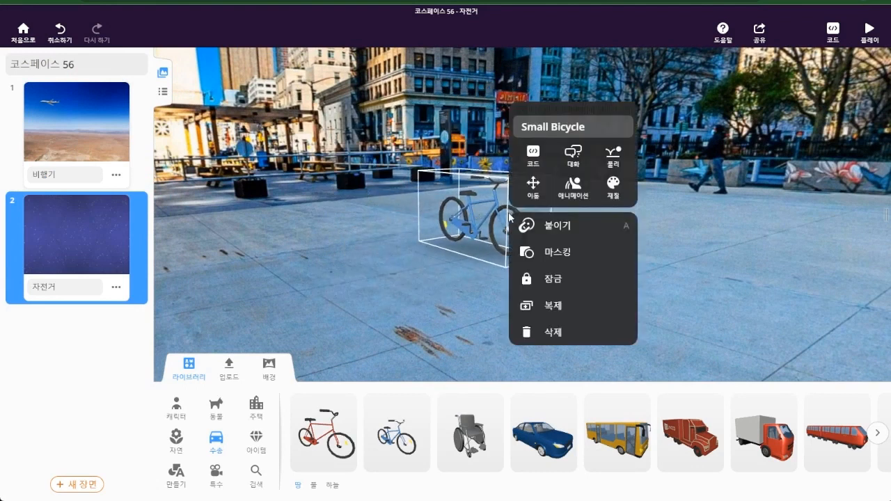
{"action": "type", "text": "자전거"}
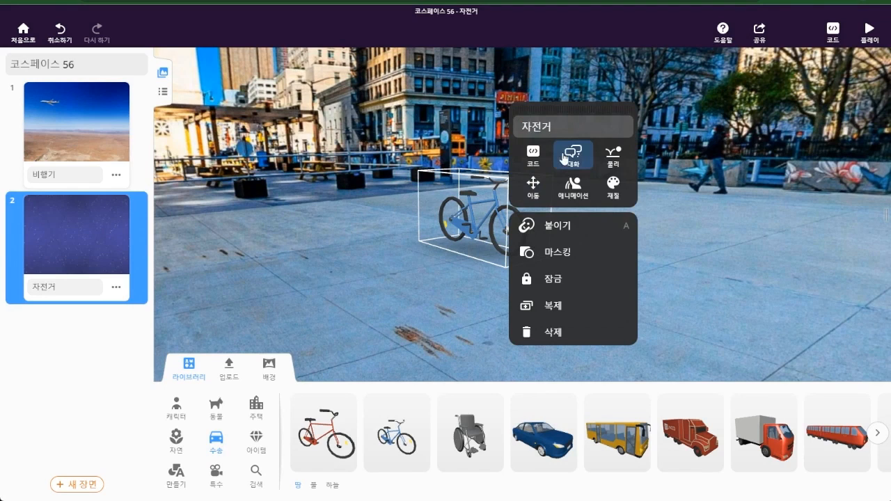
{"action": "left_click", "coordinate": [534, 154]}
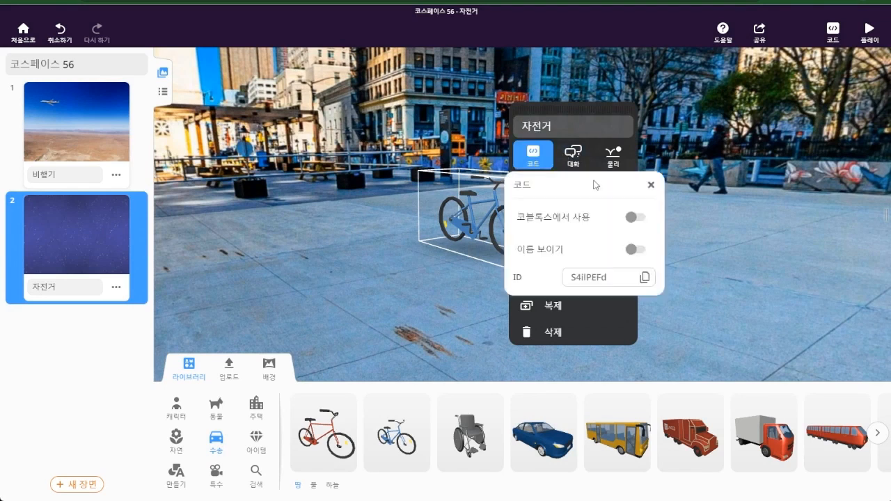
{"action": "left_click", "coordinate": [628, 220]}
{"action": "left_click", "coordinate": [698, 240]}
{"action": "left_click", "coordinate": [698, 240]}
{"action": "left_click", "coordinate": [188, 371]}
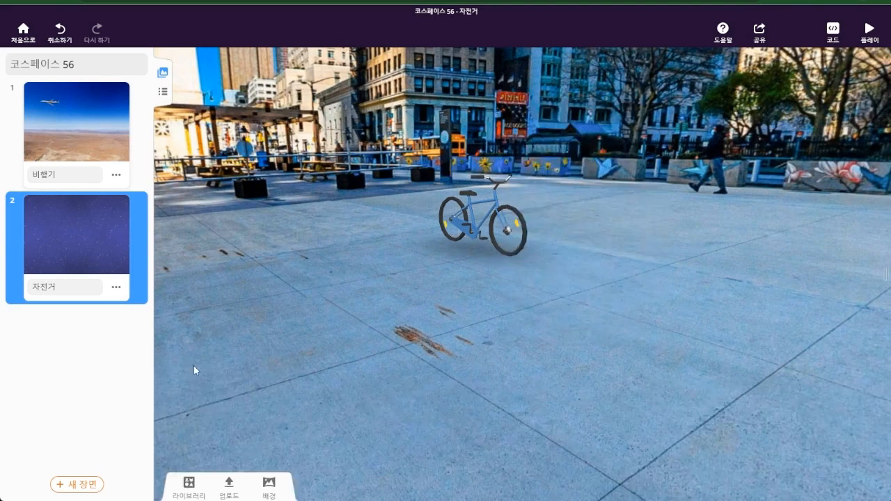
Open the scene's code and choose 자전거 as the item in the click event and the animation block.
{"action": "left_click", "coordinate": [833, 32]}
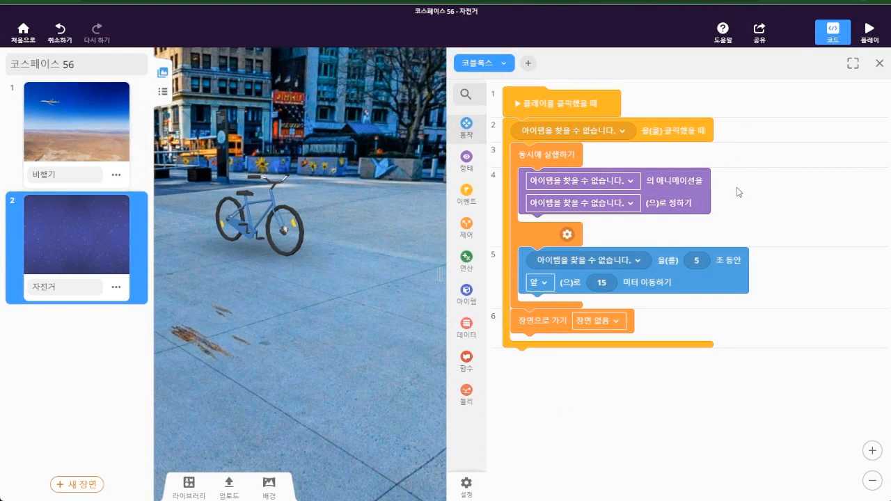
{"action": "left_click", "coordinate": [621, 130]}
{"action": "left_click", "coordinate": [590, 156]}
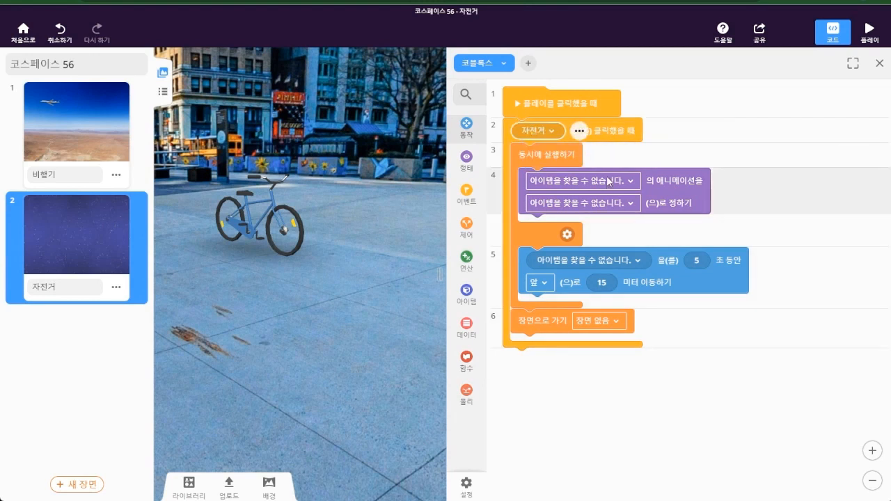
{"action": "left_click", "coordinate": [608, 181]}
{"action": "left_click", "coordinate": [570, 207]}
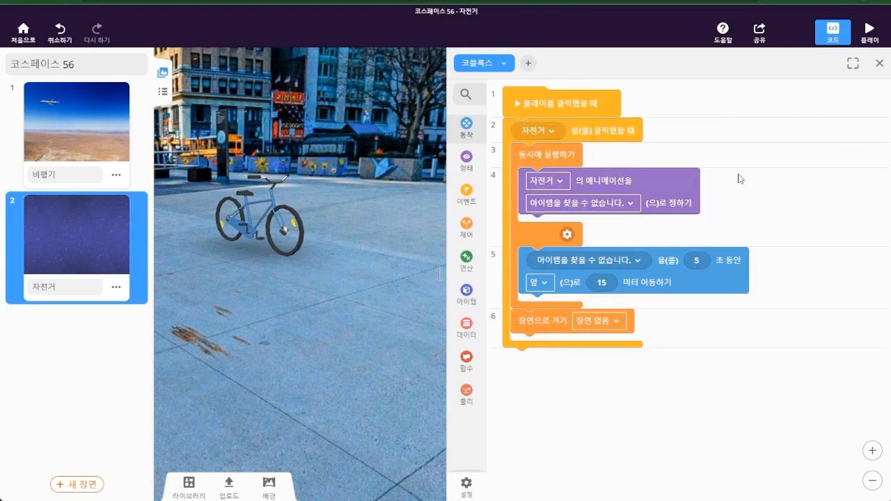
Apply Pedalling forwards to the bicycle itself and set the animation in the code block to Rolling forwards.
{"action": "double_click", "coordinate": [269, 214]}
{"action": "left_click", "coordinate": [330, 198]}
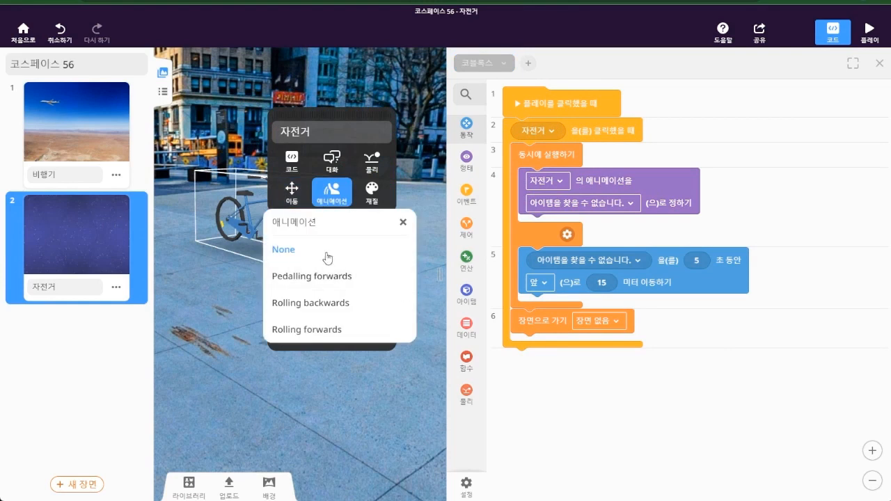
{"action": "left_click", "coordinate": [336, 279]}
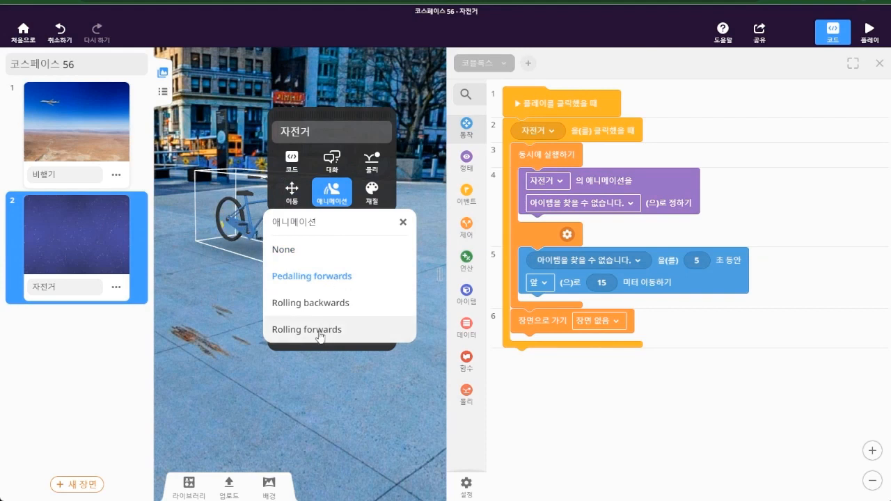
{"action": "left_click", "coordinate": [606, 204]}
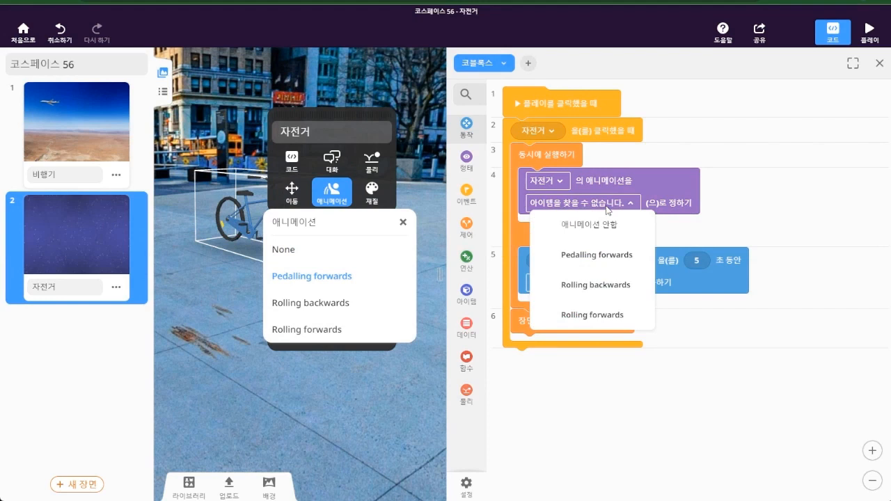
{"action": "left_click", "coordinate": [613, 316]}
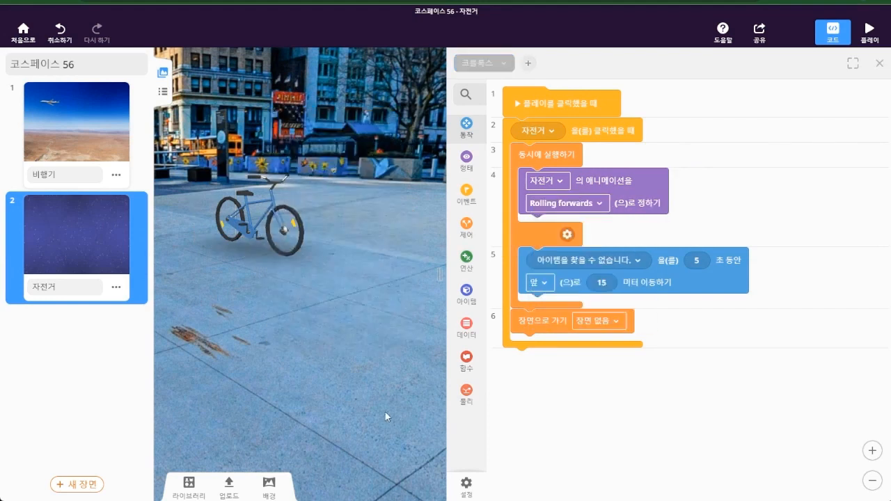
Choose 자전거 as the item in the movement block and set its forward distance to 12 meters.
{"action": "left_click", "coordinate": [633, 262]}
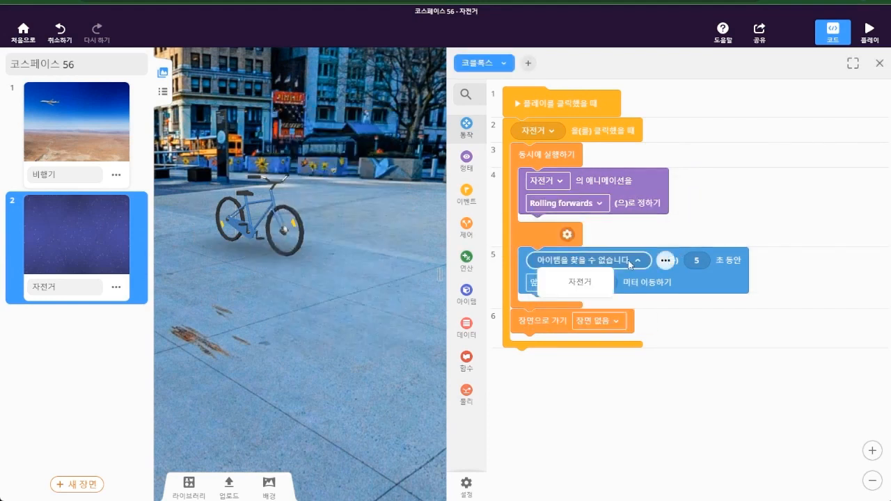
{"action": "left_click", "coordinate": [588, 282]}
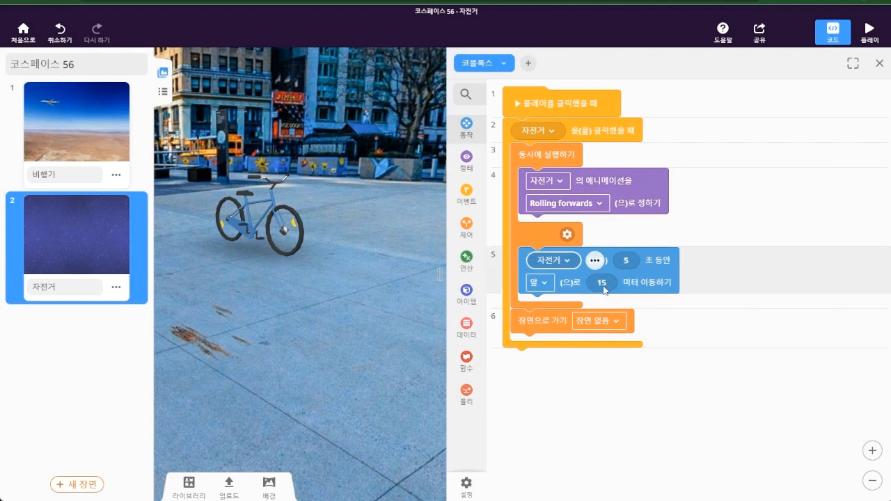
{"action": "left_click", "coordinate": [604, 290]}
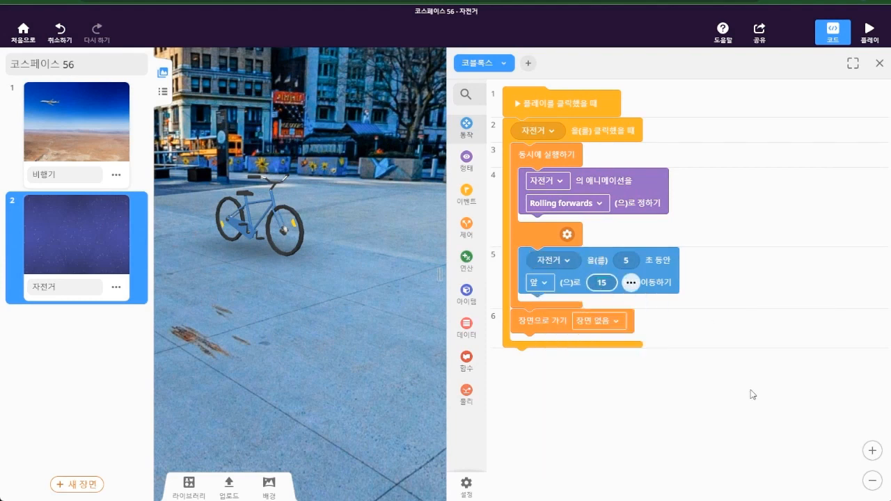
{"action": "left_click", "coordinate": [752, 393]}
{"action": "left_click", "coordinate": [611, 290]}
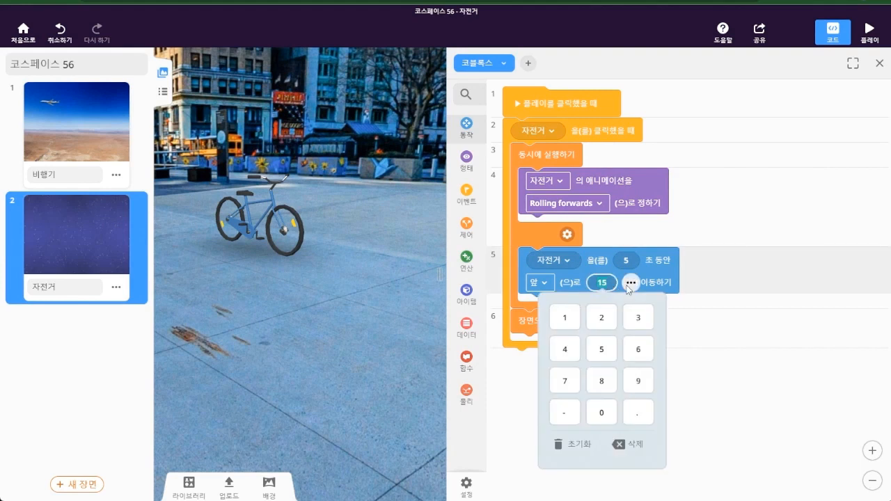
{"action": "type", "text": "12"}
{"action": "left_click", "coordinate": [714, 405]}
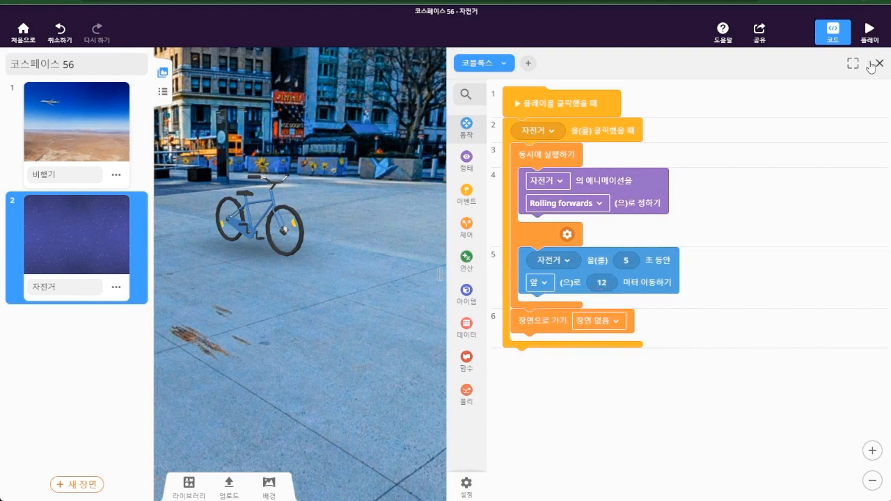
Play the 자전거 scene to test the bicycle's animation and movement, and return to the editor.
{"action": "left_click", "coordinate": [871, 38]}
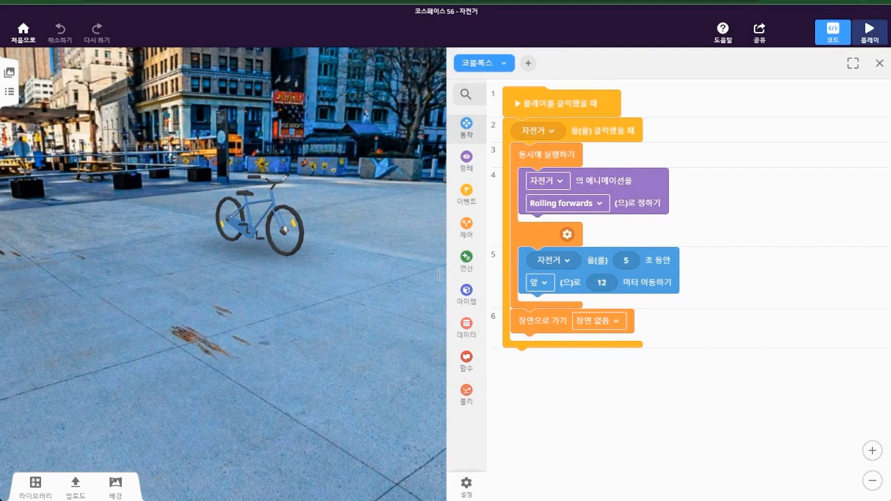
{"action": "left_click", "coordinate": [872, 39]}
{"action": "left_click_drag", "start_coordinate": [633, 306], "coordinate": [738, 311]}
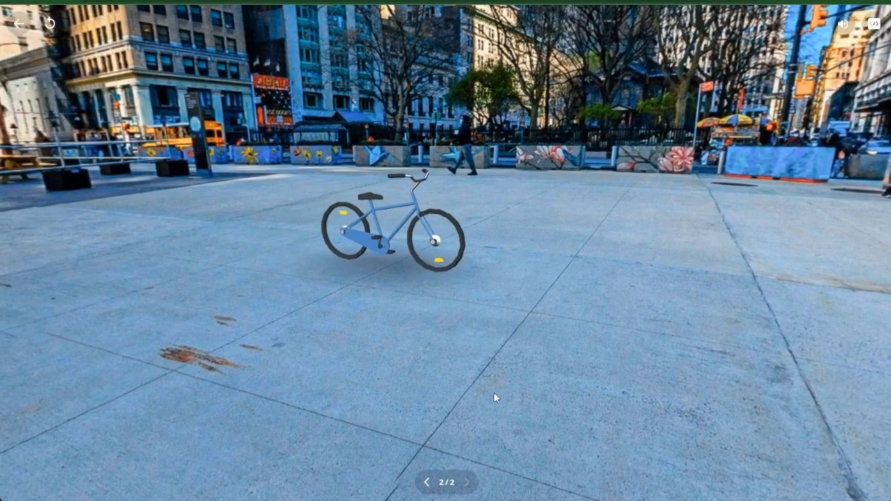
{"action": "left_click", "coordinate": [21, 26]}
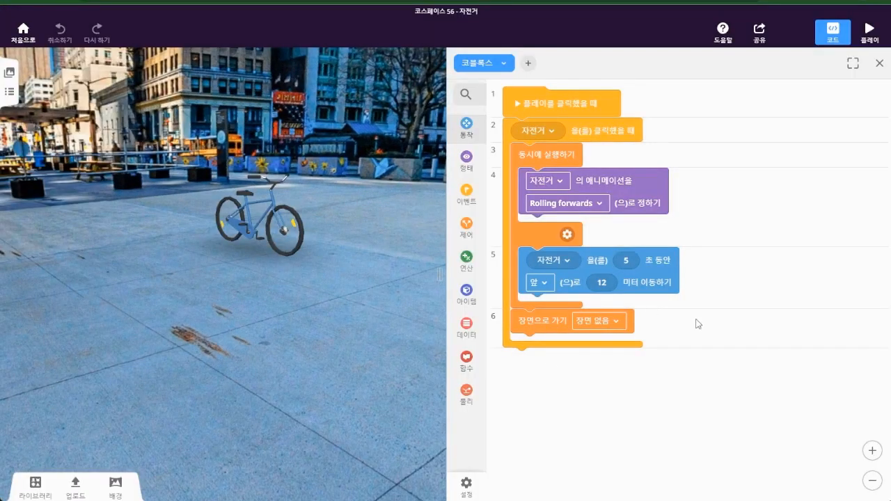
Duplicate the 자전거 scene and rename the copy as 배.
{"action": "left_click", "coordinate": [10, 73]}
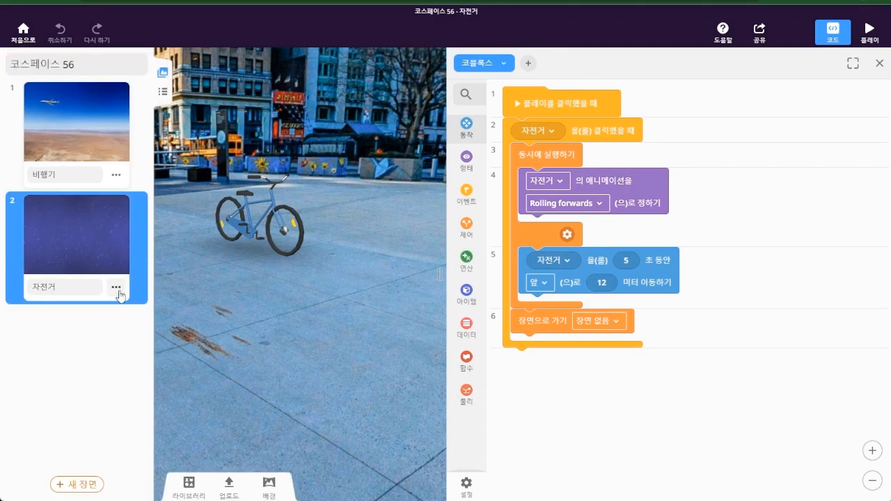
{"action": "left_click", "coordinate": [116, 288]}
{"action": "left_click", "coordinate": [167, 348]}
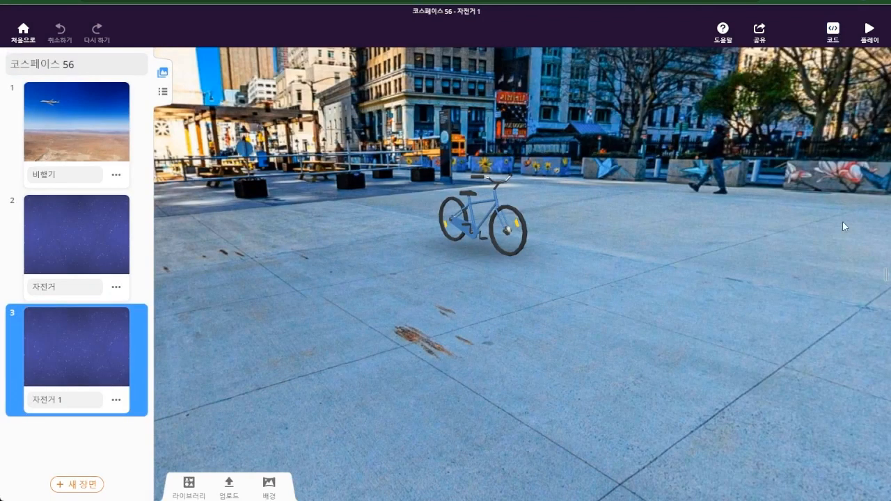
{"action": "left_click", "coordinate": [97, 400]}
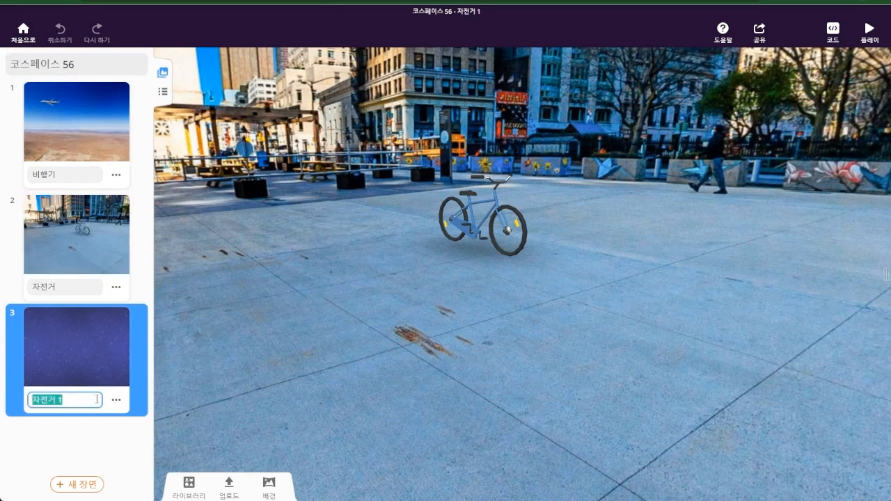
{"action": "type", "text": "배"}
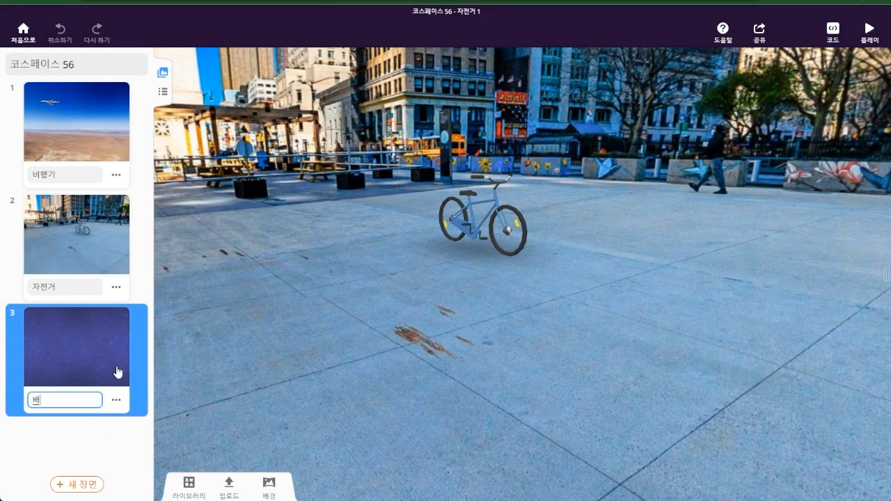
Replace the background of the 배 scene with the 360° waterfront image and delete the bicycle.
{"action": "left_click", "coordinate": [272, 491]}
{"action": "mouse_move", "coordinate": [224, 447]}
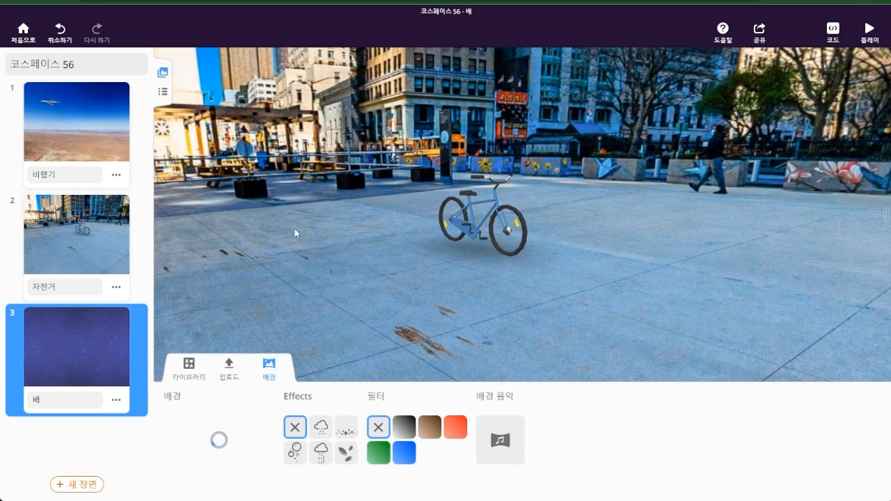
{"action": "left_click", "coordinate": [498, 220]}
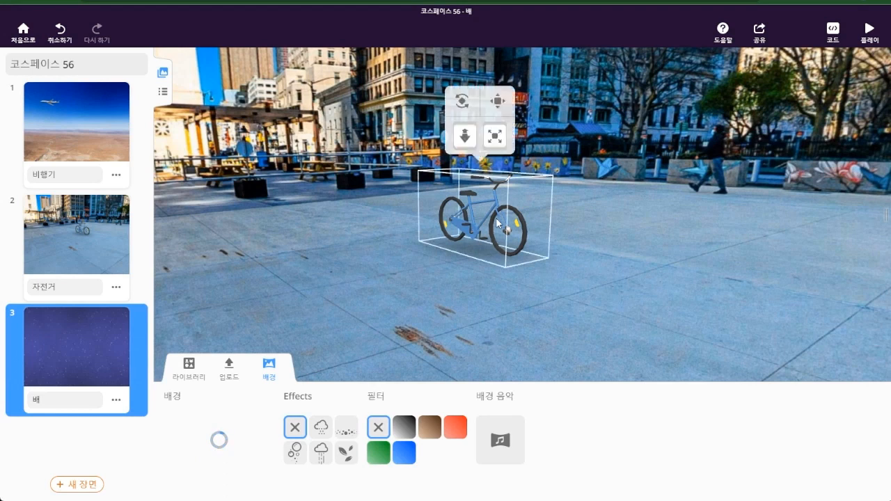
{"action": "right_click", "coordinate": [497, 220]}
{"action": "left_click", "coordinate": [553, 336]}
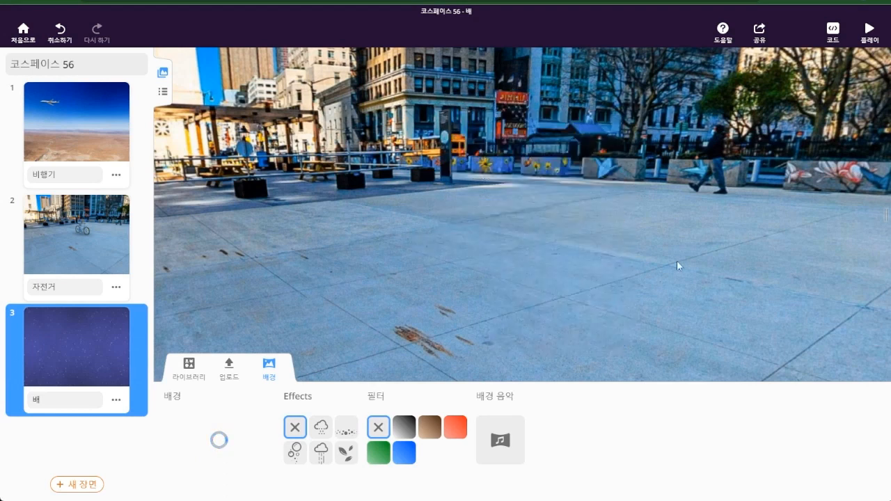
{"action": "mouse_move", "coordinate": [591, 141]}
{"action": "left_mouse_down"}
{"action": "mouse_move", "coordinate": [644, 150]}
{"action": "mouse_move", "coordinate": [623, 130]}
{"action": "mouse_move", "coordinate": [580, 136]}
{"action": "left_mouse_up"}
Add the sailboat from the 물 group of the 수송 library and place it on the water.
{"action": "left_click", "coordinate": [183, 377]}
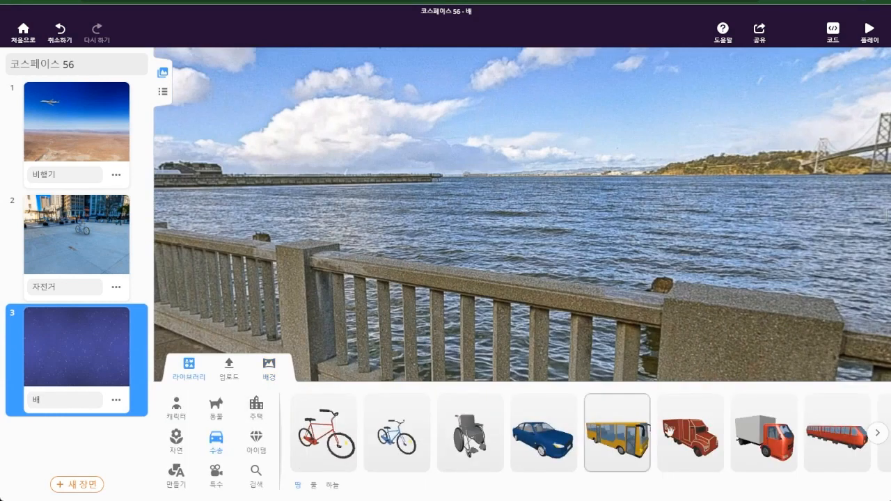
{"action": "left_click", "coordinate": [879, 439]}
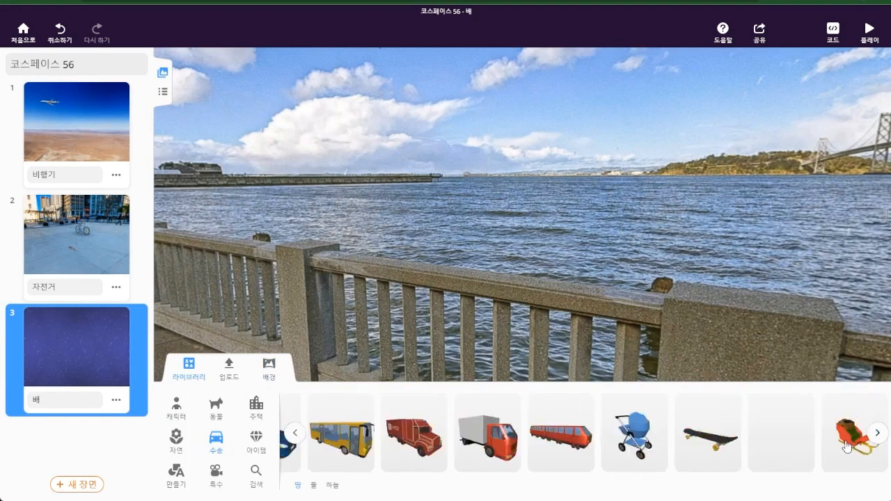
{"action": "left_click", "coordinate": [310, 485]}
{"action": "left_click_drag", "start_coordinate": [453, 435], "coordinate": [424, 188]}
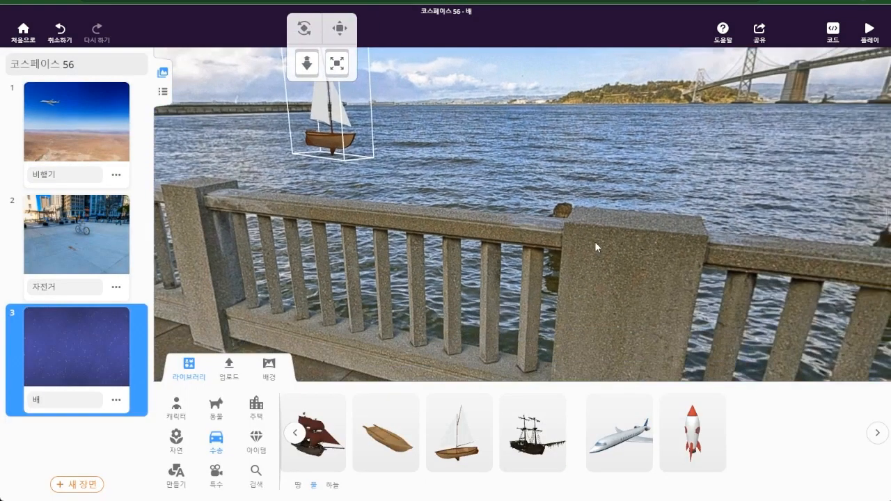
Rename the sailboat as 배 and make it available in the CoBlocks code.
{"action": "left_click", "coordinate": [407, 236]}
{"action": "left_click", "coordinate": [484, 148]}
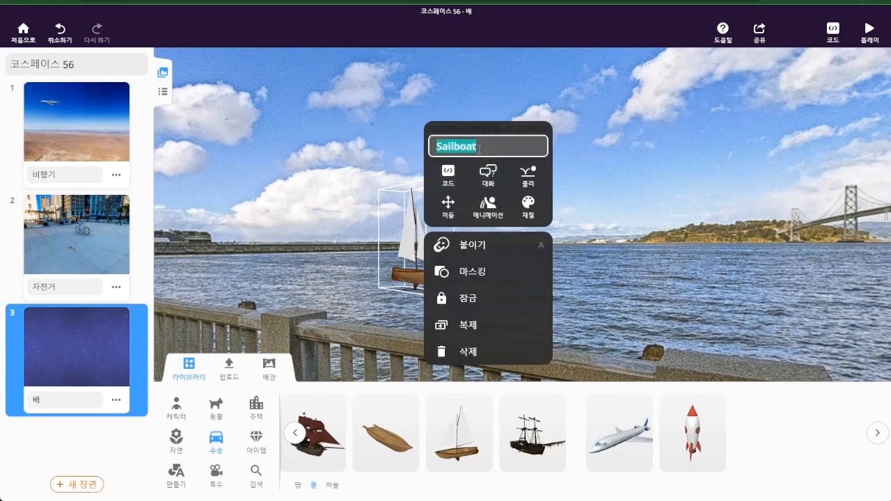
{"action": "type", "text": "배"}
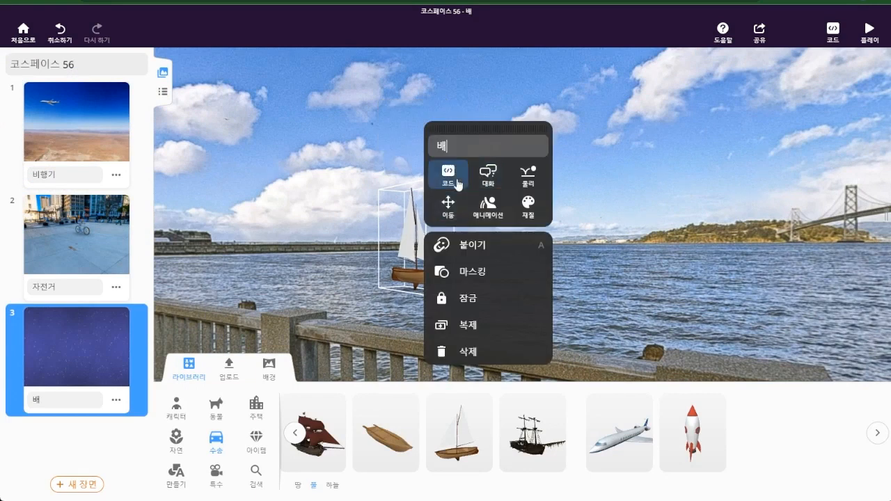
{"action": "left_click", "coordinate": [456, 182]}
{"action": "left_click", "coordinate": [652, 240]}
Set the sailboat's animation to Still.
{"action": "left_click", "coordinate": [407, 256]}
{"action": "left_click", "coordinate": [476, 215]}
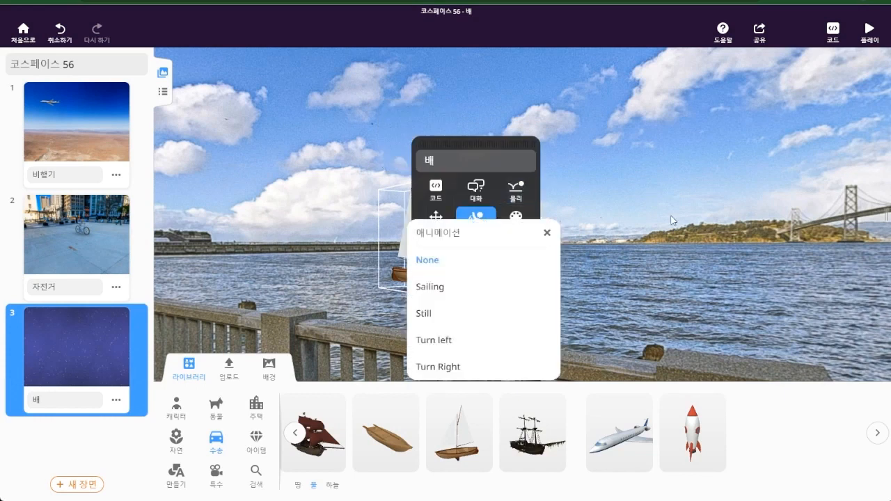
{"action": "left_click", "coordinate": [453, 317]}
{"action": "left_click", "coordinate": [491, 314]}
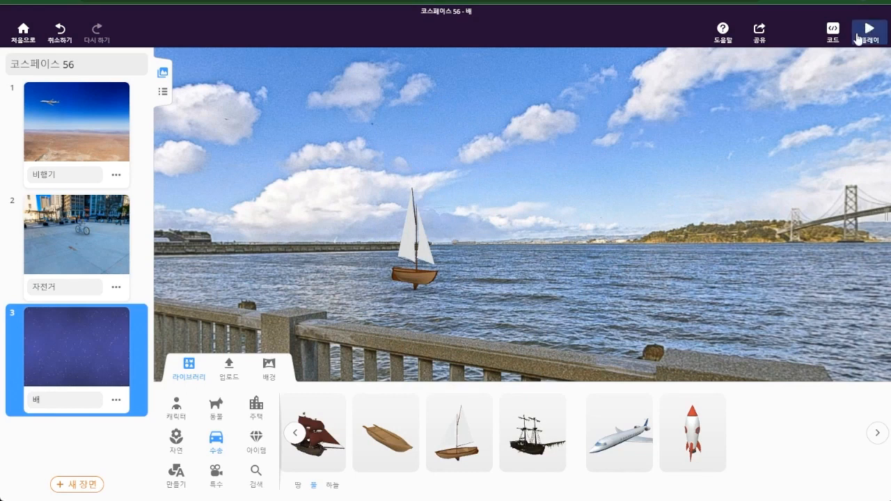
Set the animation block in the 배 scene's code to play Sailing on the 배 object.
{"action": "left_click", "coordinate": [833, 34]}
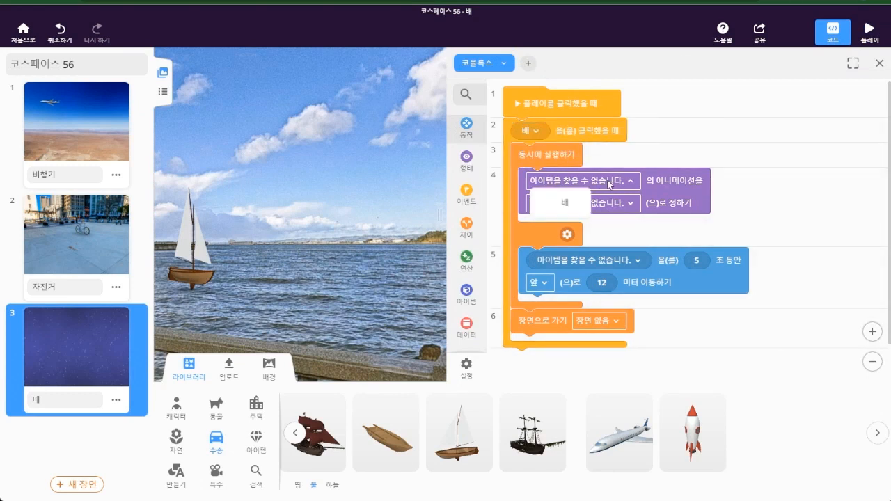
{"action": "left_click", "coordinate": [617, 203]}
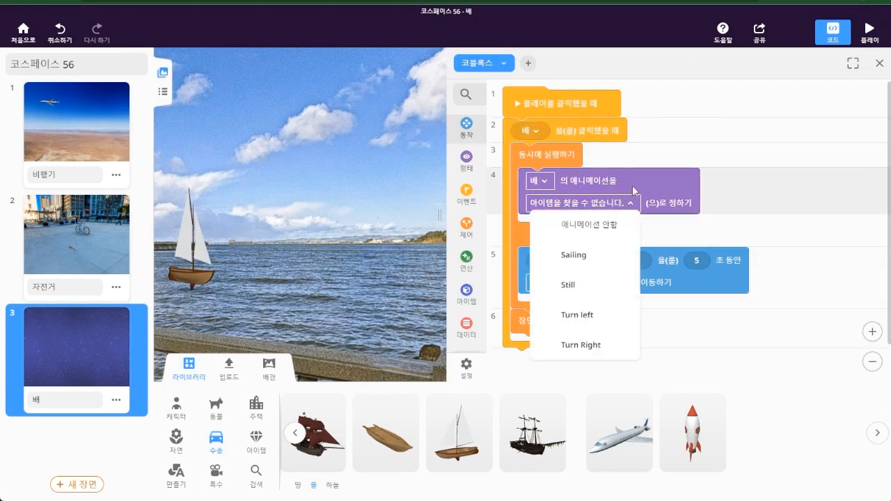
{"action": "left_click", "coordinate": [590, 256]}
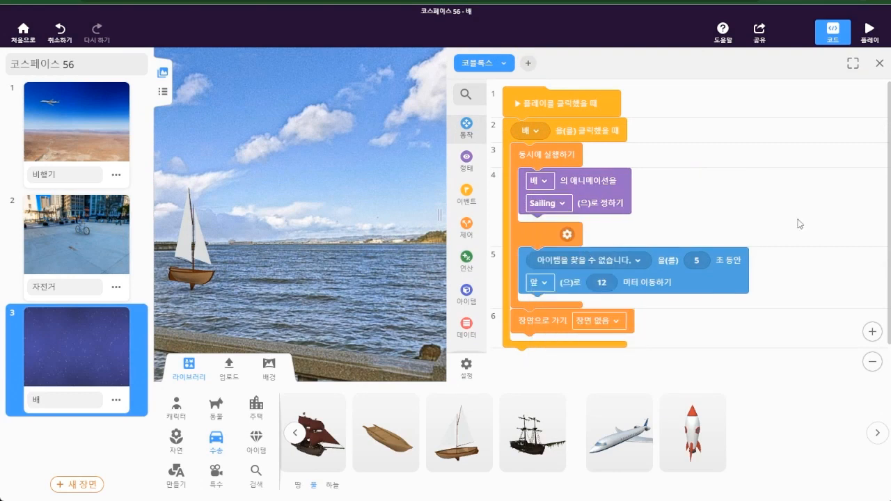
Assign 배 to the movement block and set its forward distance to 15 meters.
{"action": "left_click", "coordinate": [603, 283]}
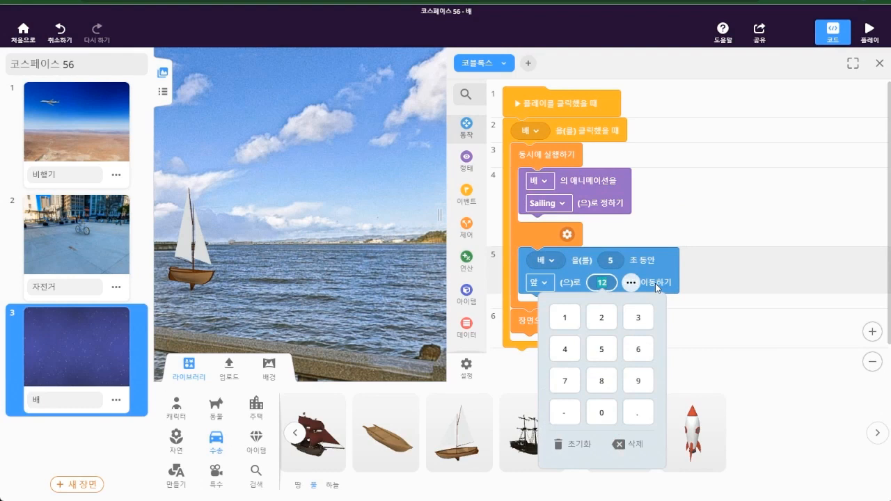
{"action": "type", "text": "15"}
{"action": "left_click", "coordinate": [698, 320]}
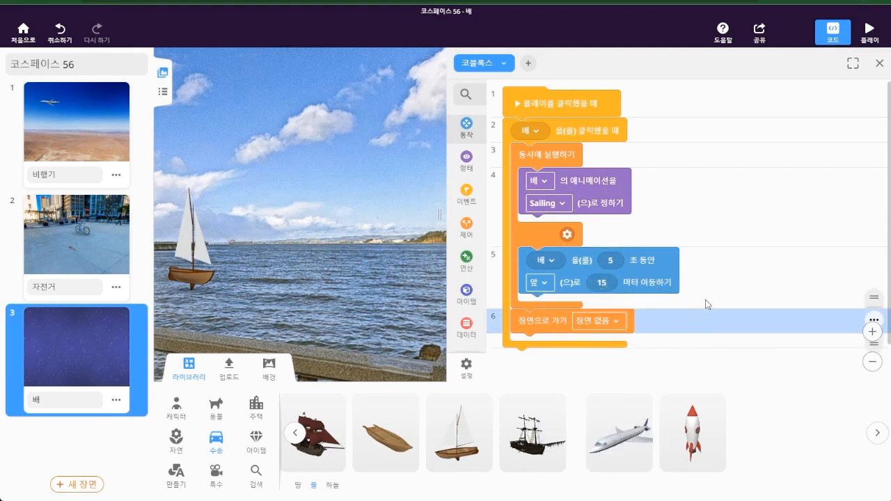
Set the go-to-scene block in the 비행기 scene's code to 자전거.
{"action": "left_click", "coordinate": [100, 141]}
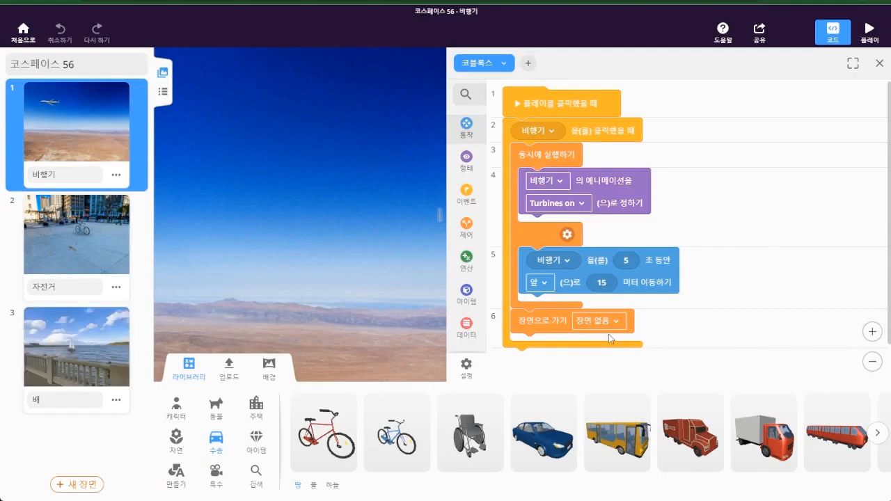
{"action": "left_click", "coordinate": [617, 323]}
{"action": "left_click", "coordinate": [630, 374]}
{"action": "left_click", "coordinate": [600, 323]}
{"action": "left_click", "coordinate": [613, 403]}
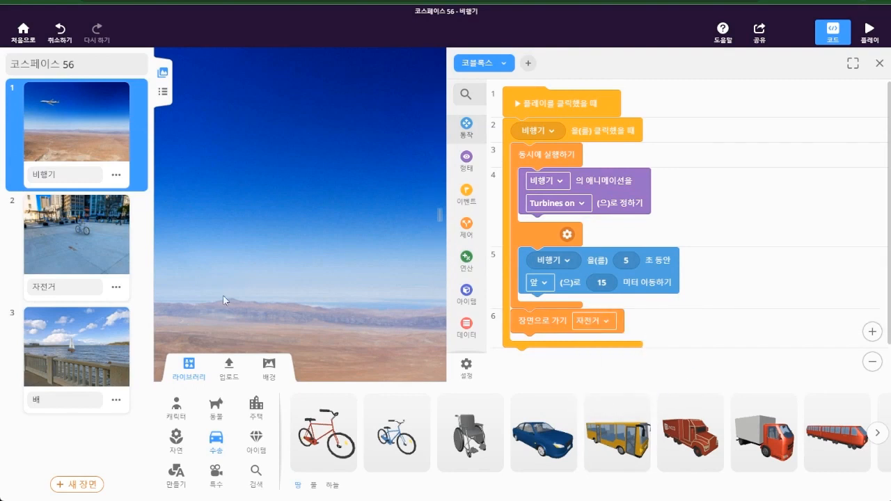
Set the go-to-scene block in the 자전거 scene's code to 배.
{"action": "left_click", "coordinate": [84, 262]}
{"action": "left_click", "coordinate": [600, 321]}
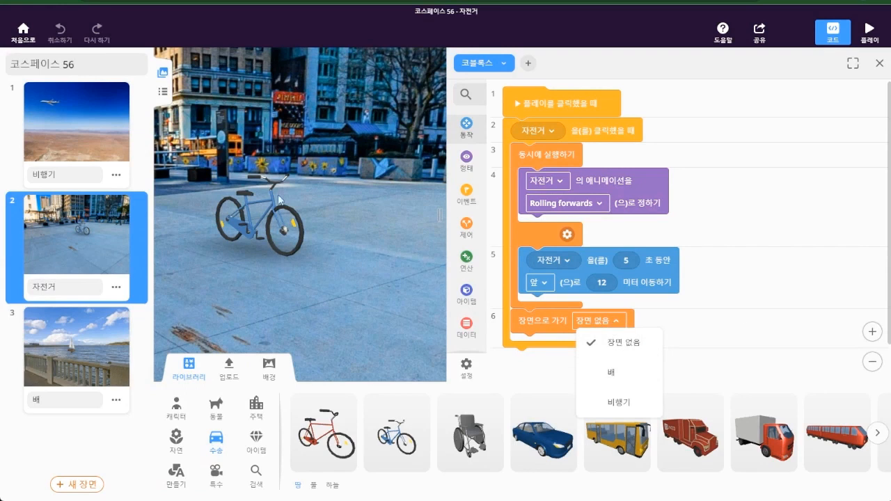
{"action": "left_click", "coordinate": [620, 383]}
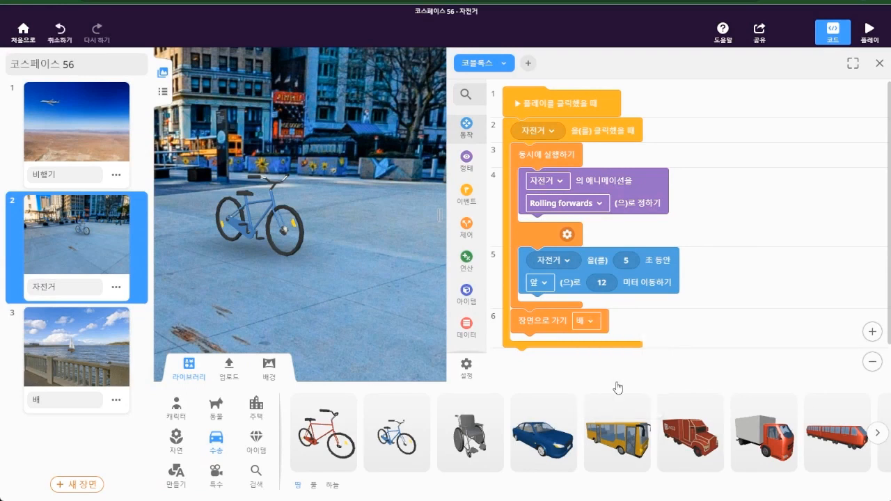
Set the go-to-scene block in the 배 scene's code to 비행기.
{"action": "left_click", "coordinate": [92, 325]}
{"action": "left_click", "coordinate": [599, 321]}
{"action": "left_click", "coordinate": [631, 372]}
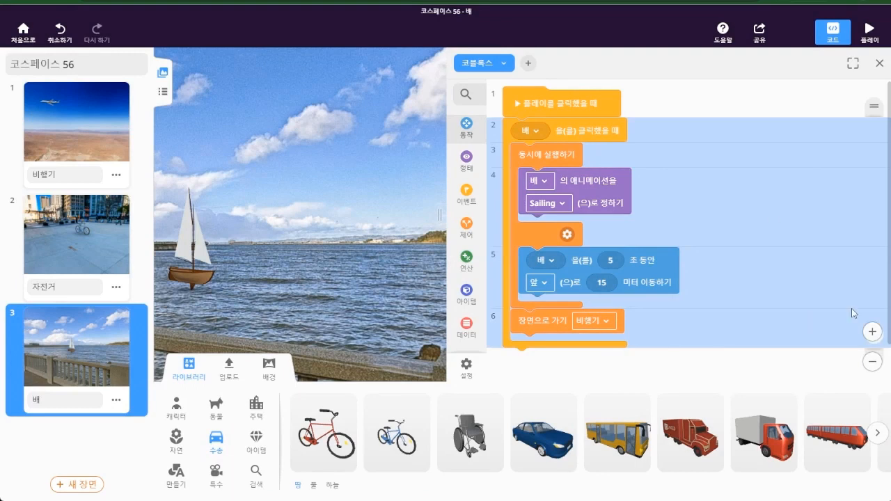
Rename the project as 방구석 세계 여행.
{"action": "left_click", "coordinate": [111, 65]}
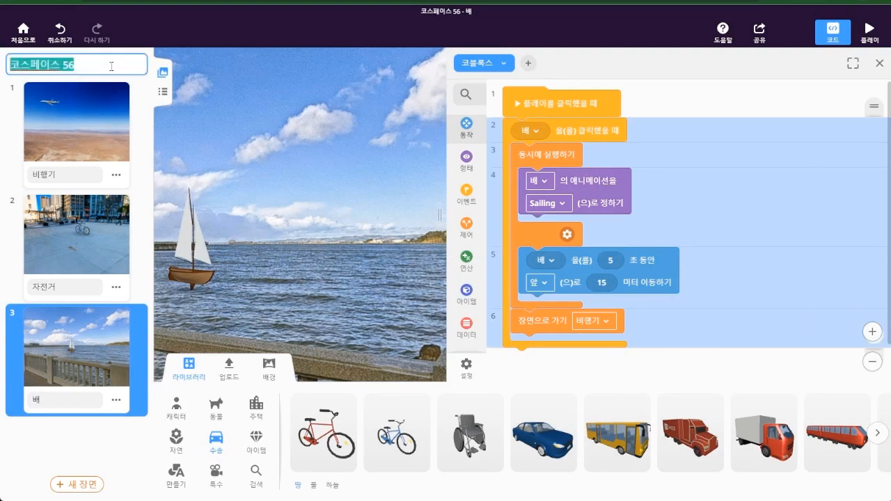
{"action": "type", "text": "방구석 세계 여행"}
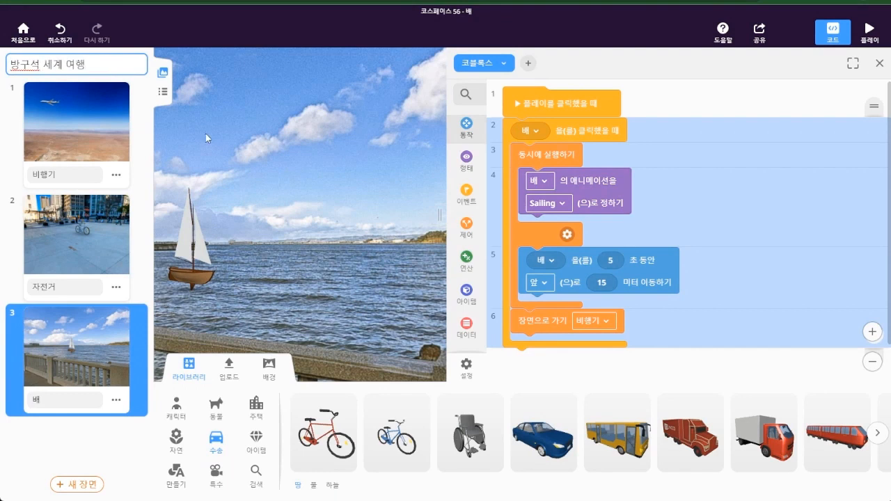
{"action": "key", "text": "Return"}
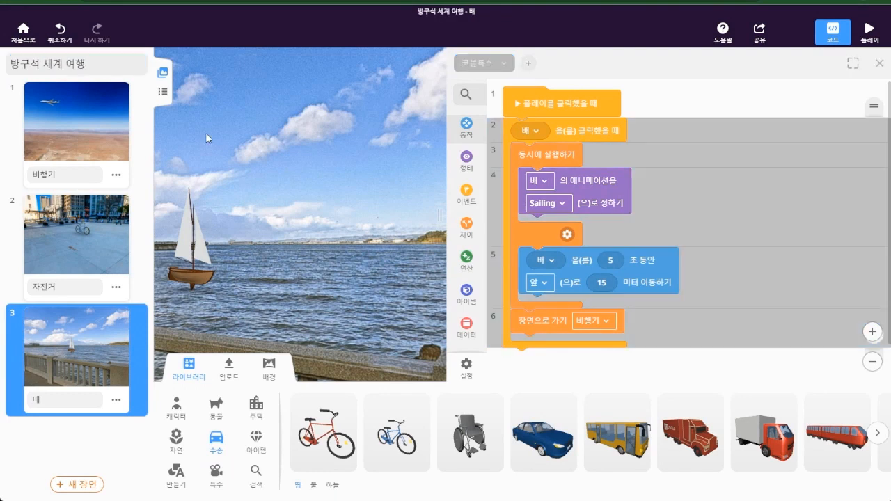
Play the 배 scene and test the sailboat's animation, movement and link to the 비행기 scene.
{"action": "left_click", "coordinate": [871, 34]}
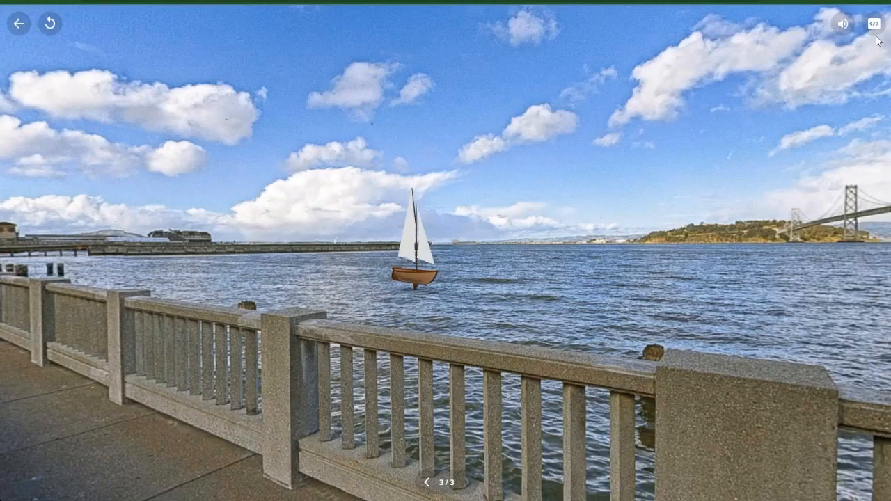
{"action": "mouse_move", "coordinate": [583, 141]}
{"action": "left_mouse_down"}
{"action": "mouse_move", "coordinate": [565, 145]}
{"action": "mouse_move", "coordinate": [610, 149]}
{"action": "mouse_move", "coordinate": [566, 153]}
{"action": "mouse_move", "coordinate": [569, 165]}
{"action": "mouse_move", "coordinate": [579, 152]}
{"action": "left_mouse_up"}
{"action": "left_click", "coordinate": [430, 276]}
{"action": "left_click_drag", "start_coordinate": [581, 265], "coordinate": [643, 260]}
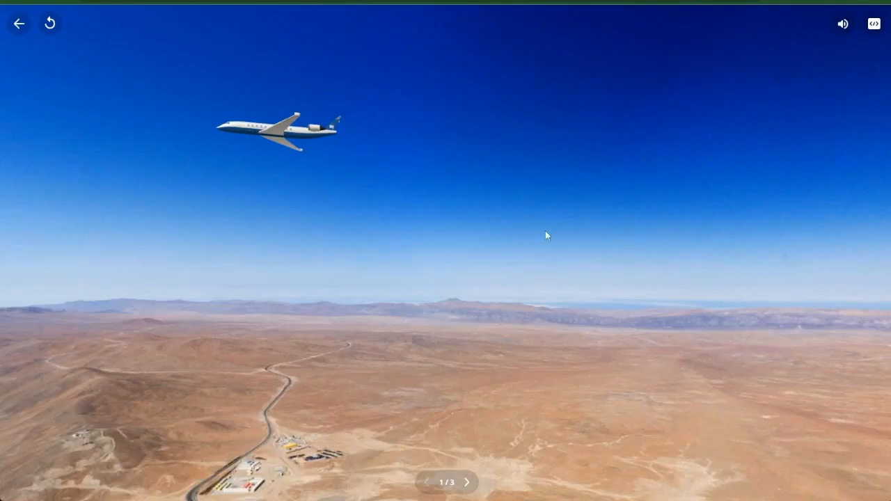